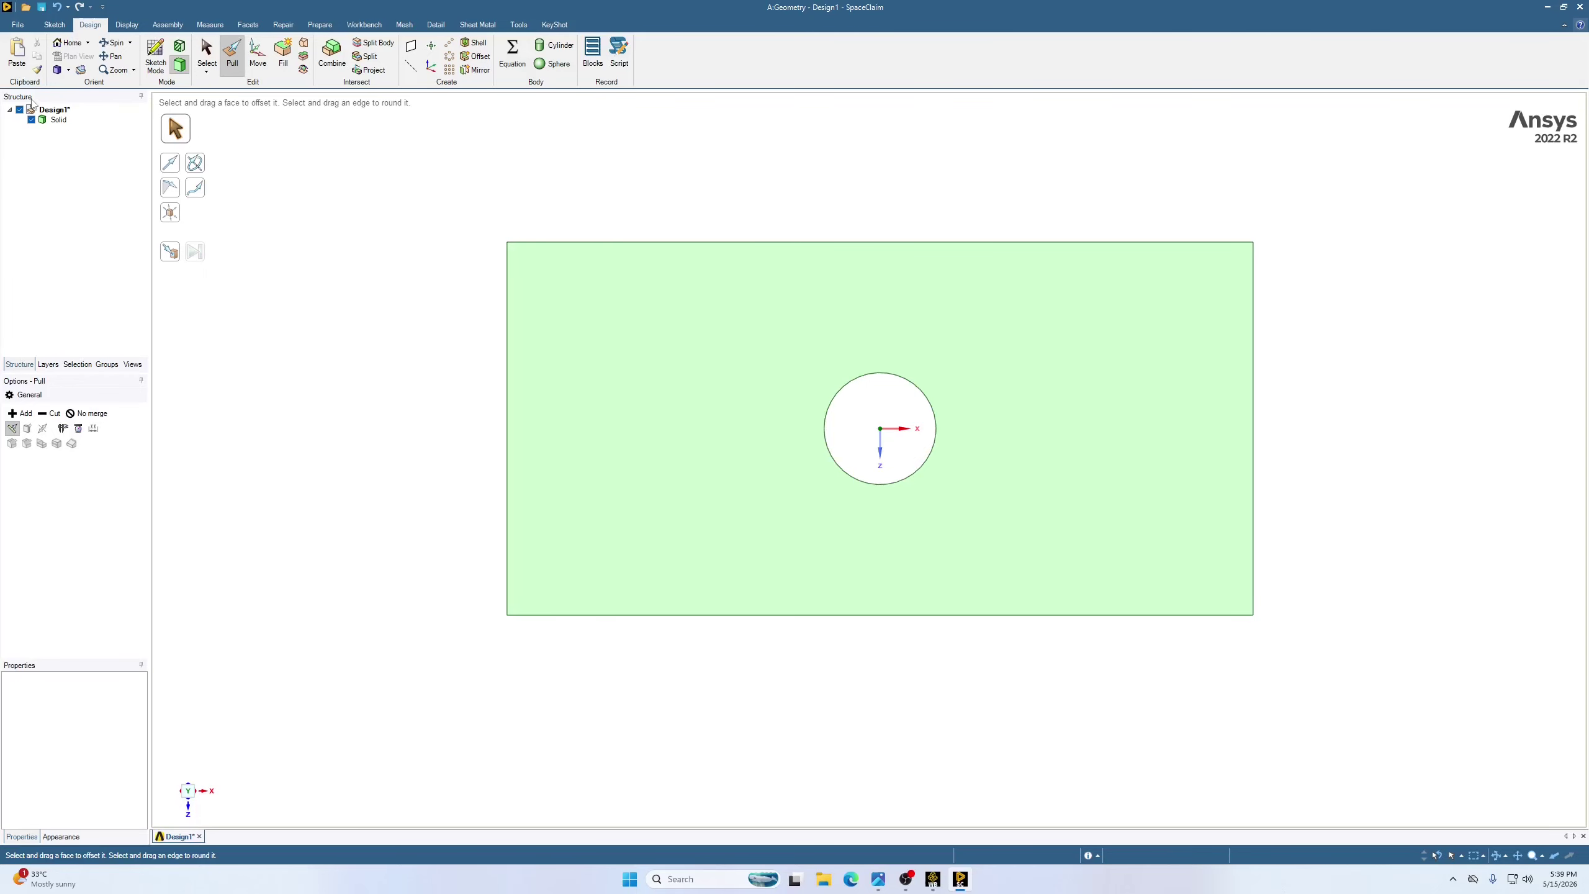
click(57, 69)
click(950, 385)
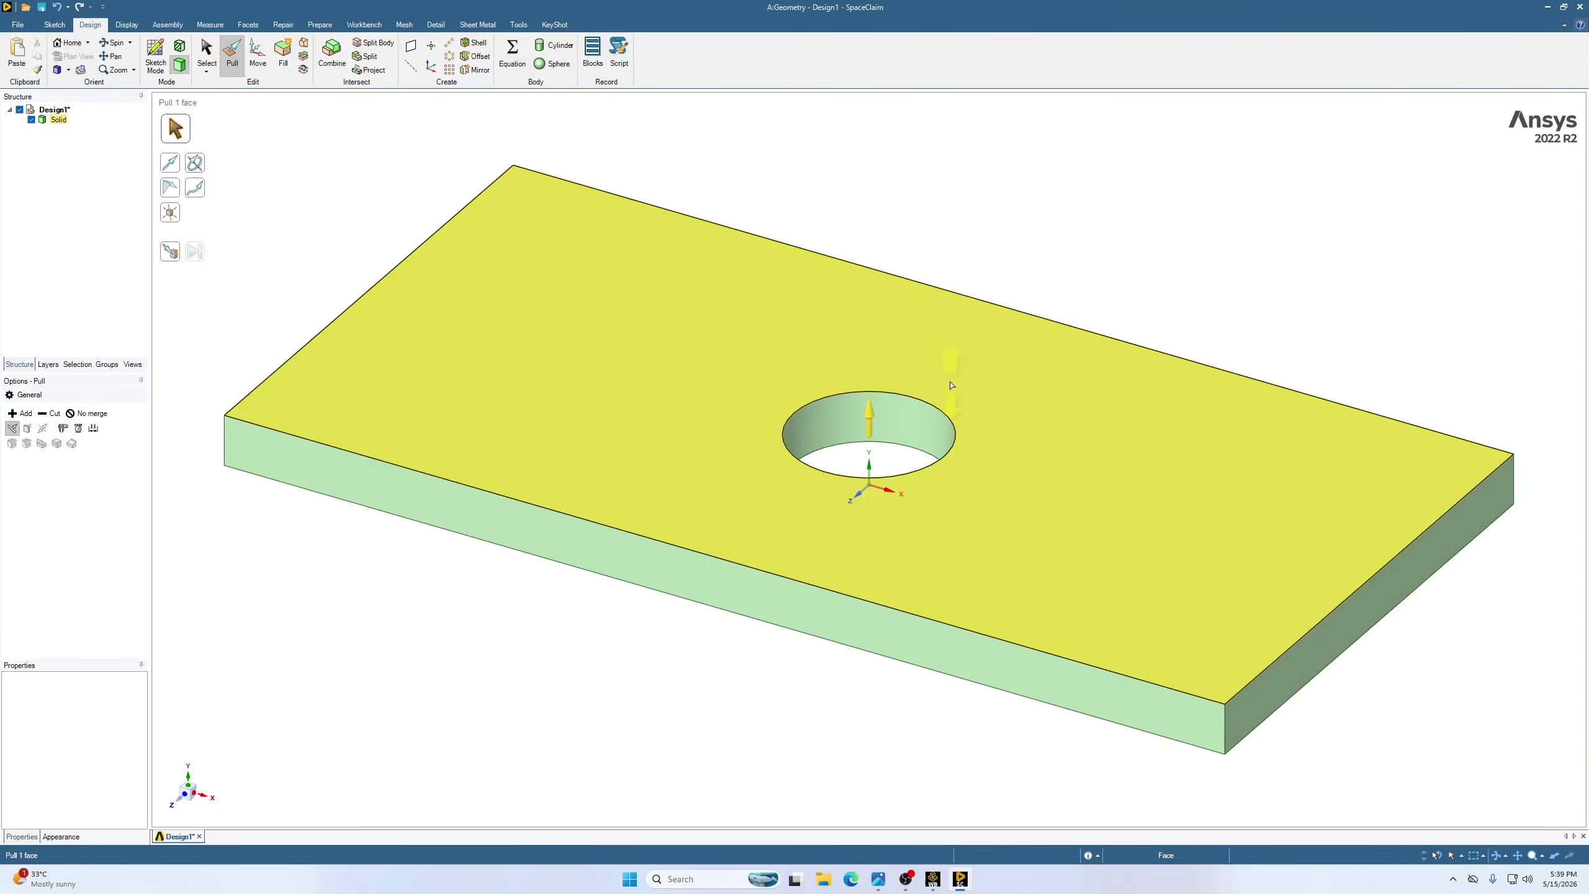
key(Escape)
scroll(938, 372, down, 2)
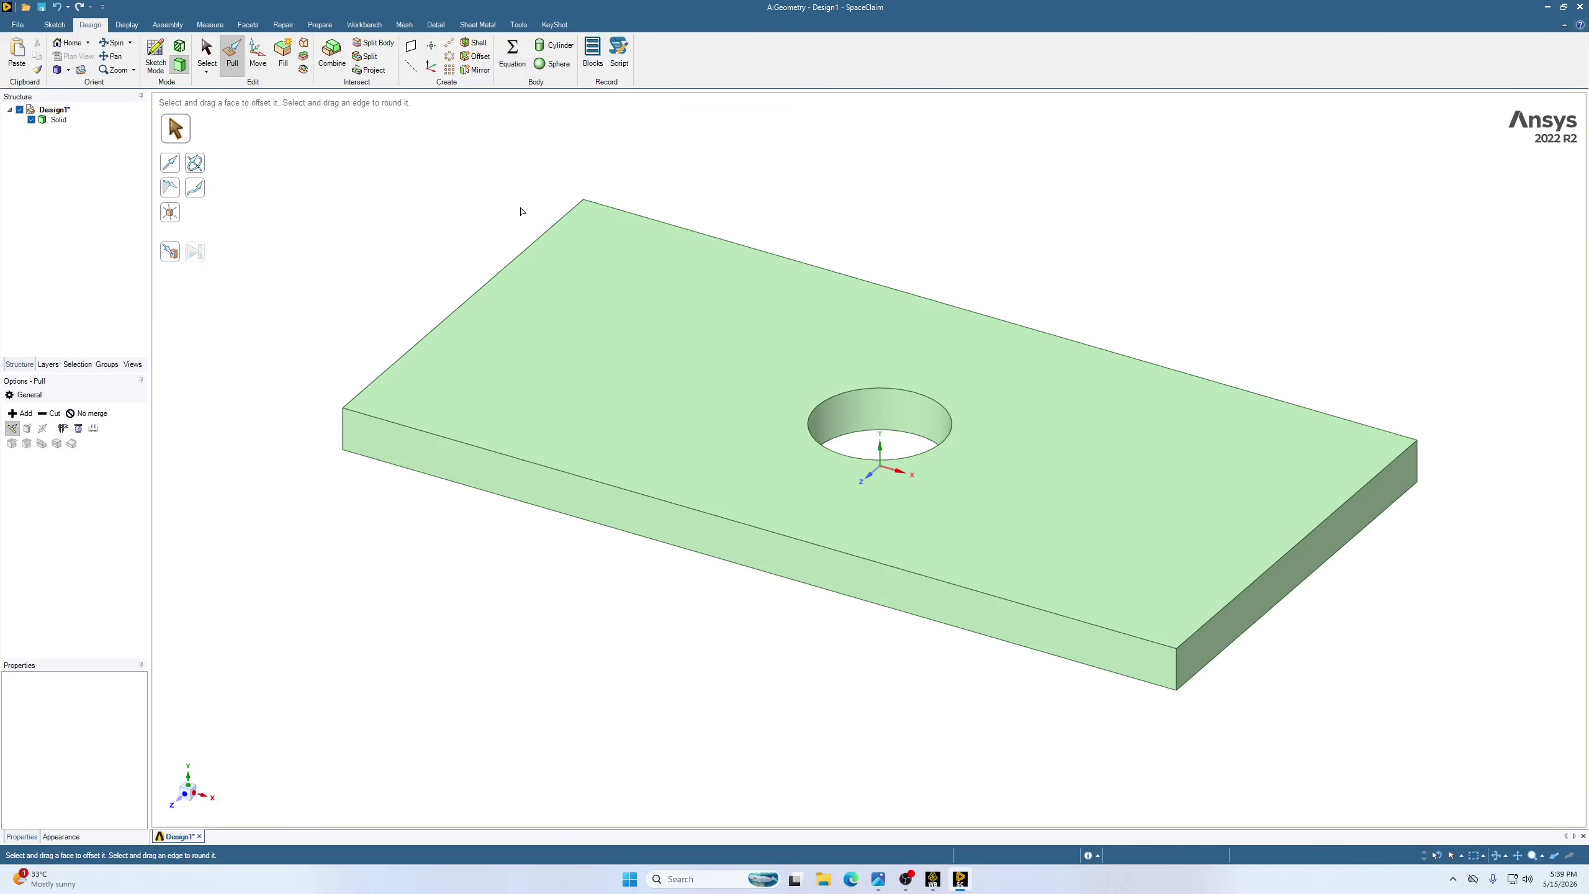
click(633, 505)
key(Escape)
Create a mid-plane between the plate's two long side faces
click(207, 53)
click(598, 514)
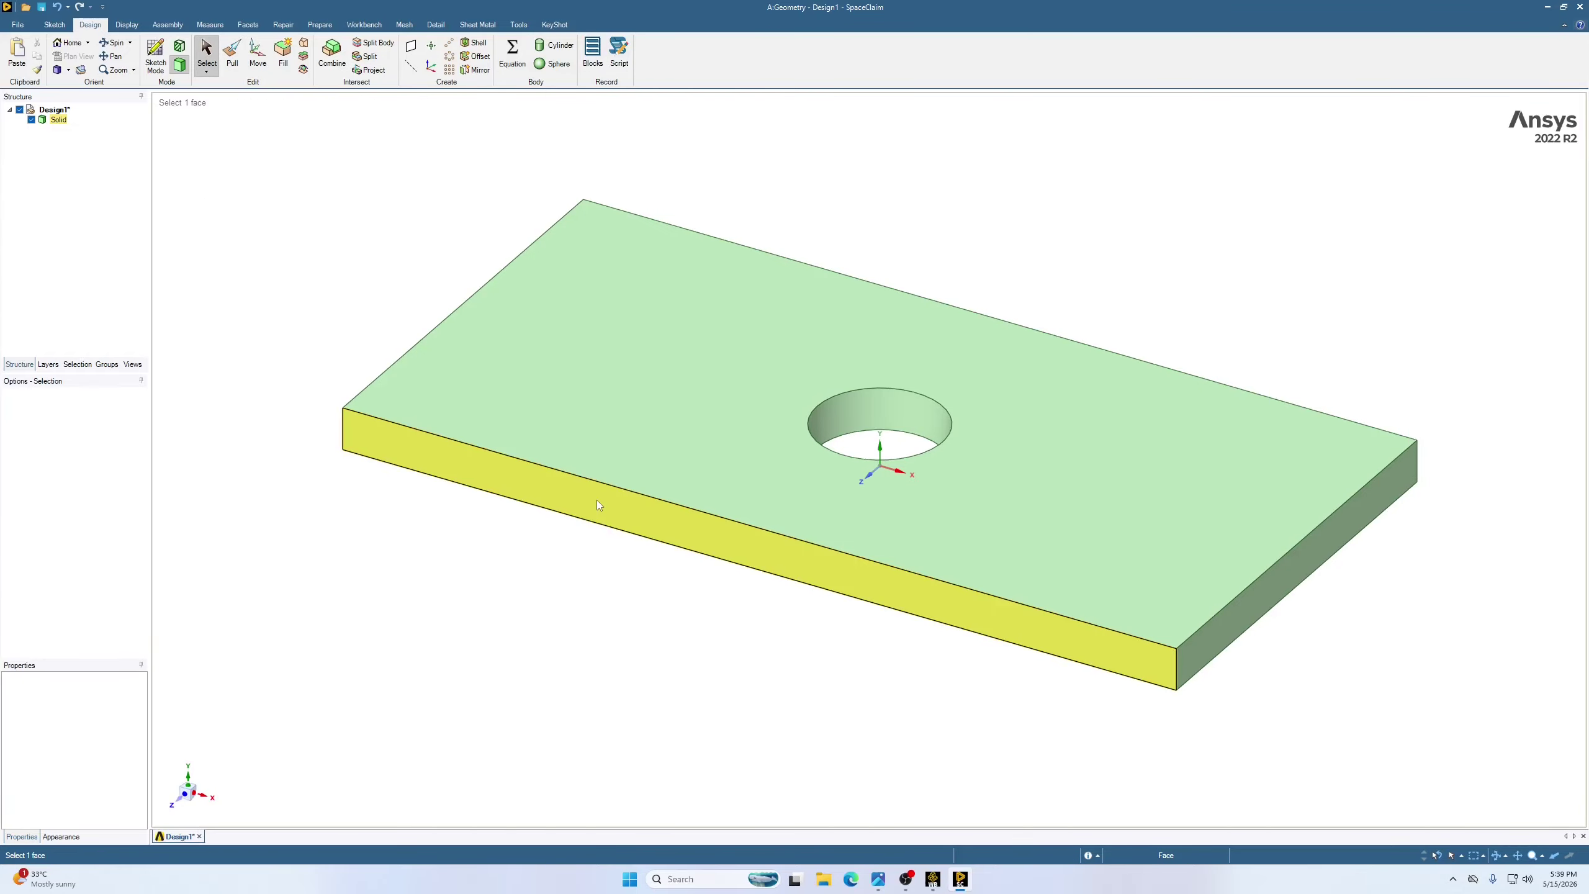
click(595, 500)
middle_drag(1008, 316, 886, 298)
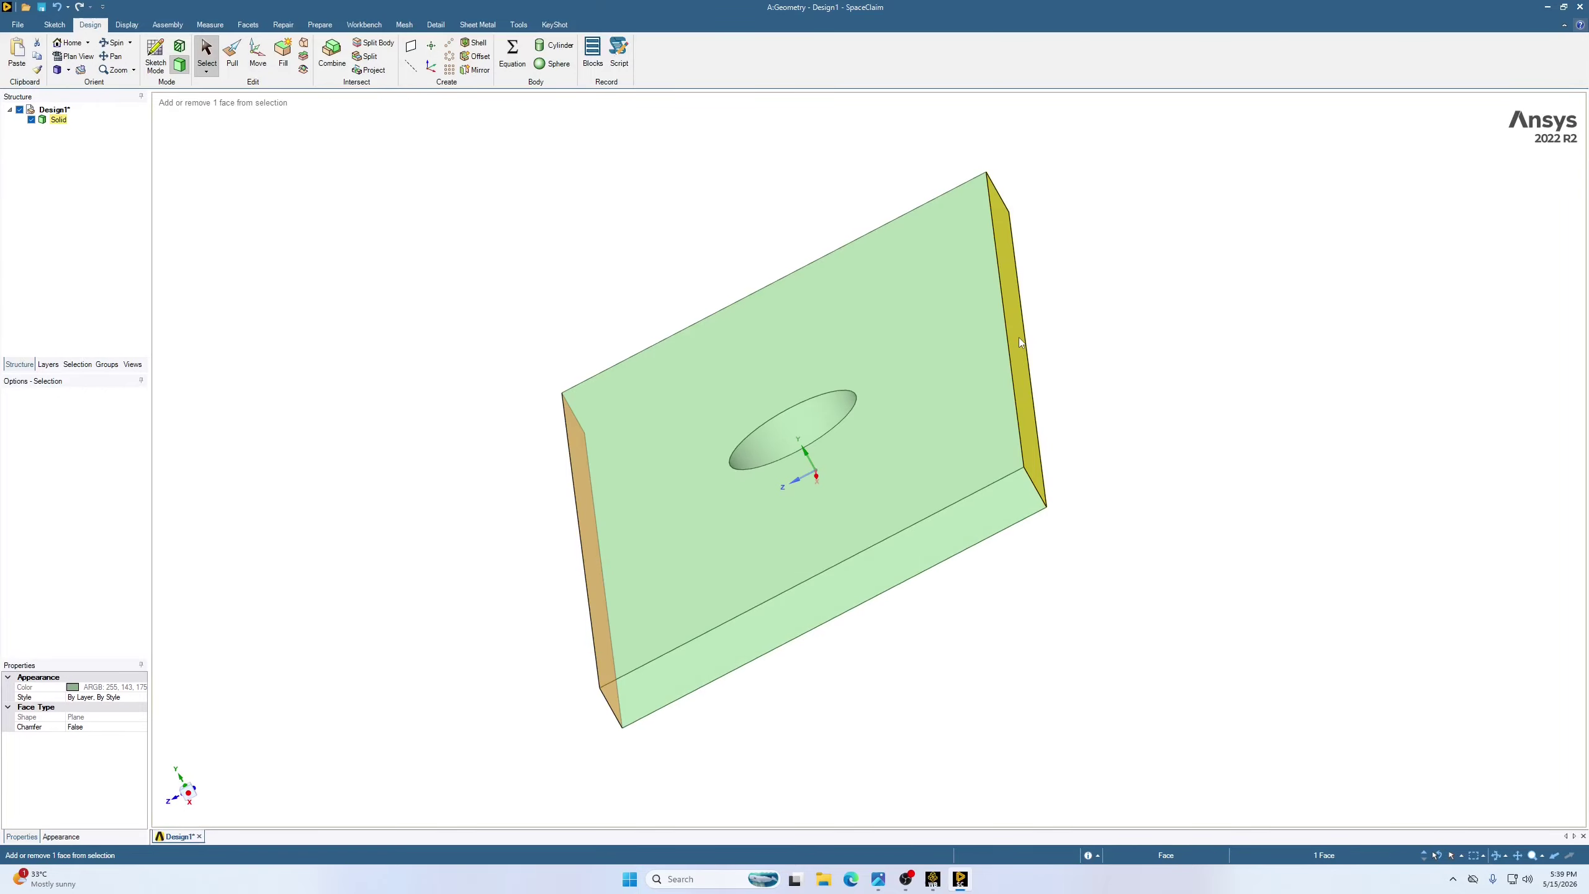
ctrl+click(1018, 339)
middle_drag(1020, 403, 1061, 390)
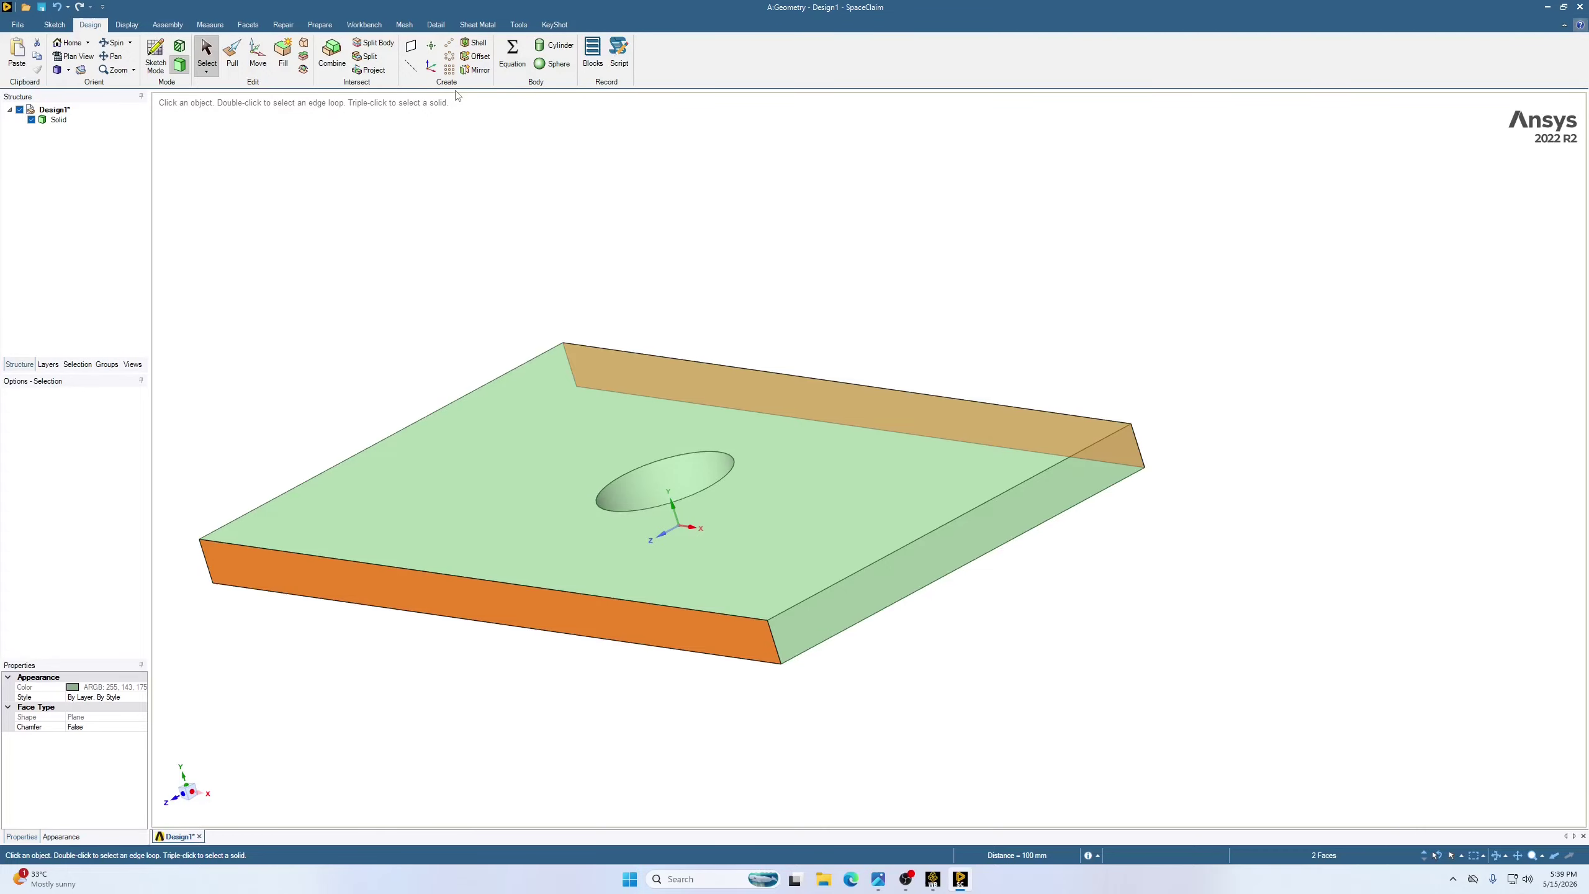
click(411, 47)
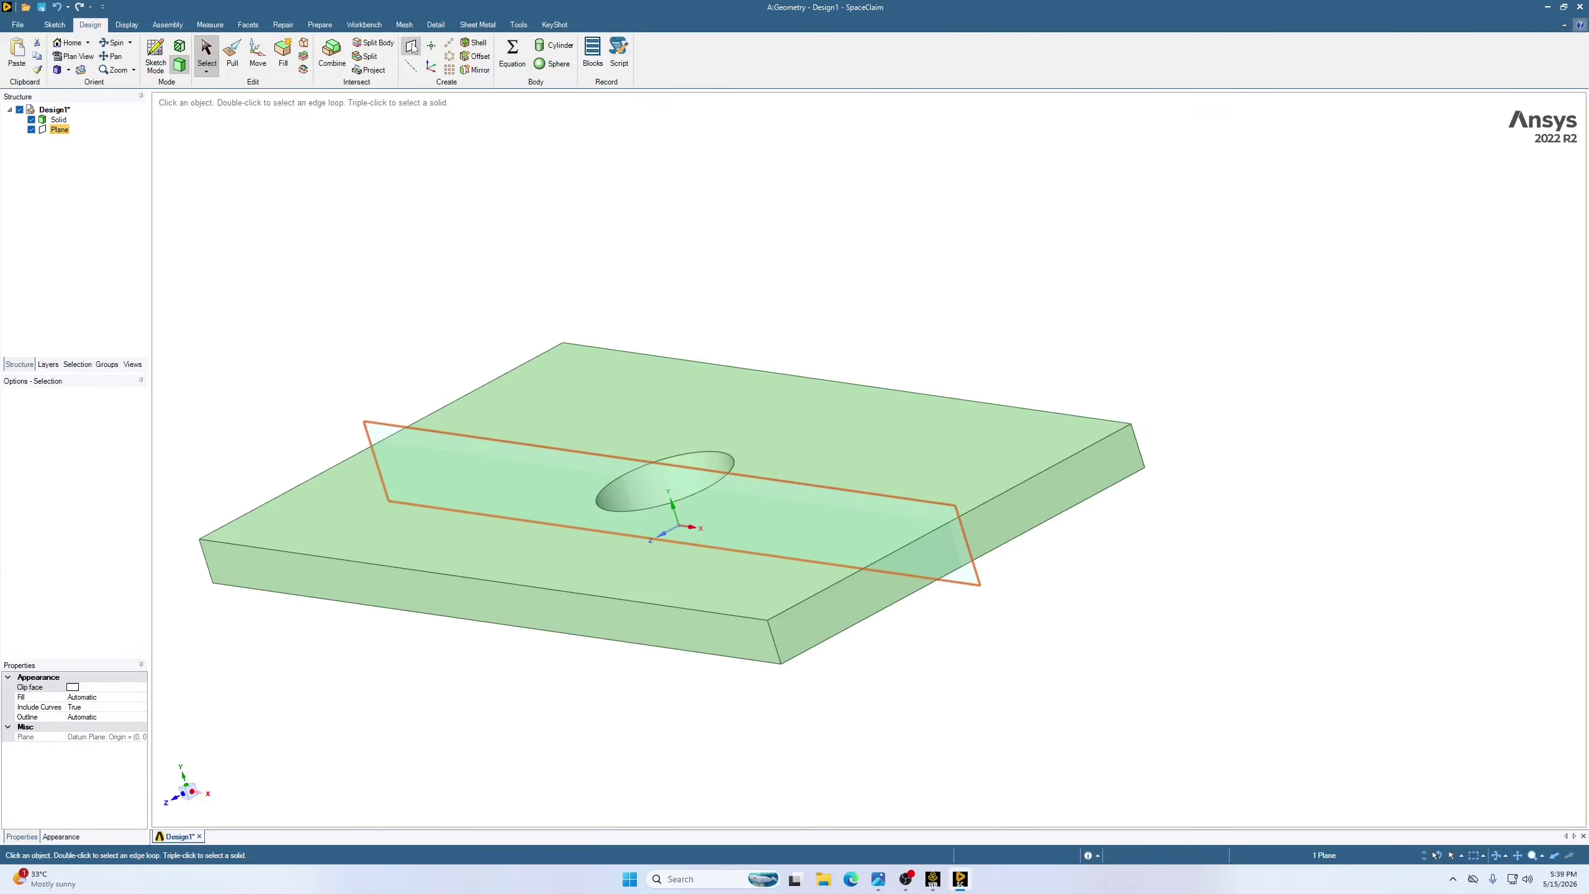
Create a second mid-plane between the plate's two short end faces
middle_drag(830, 305, 673, 427)
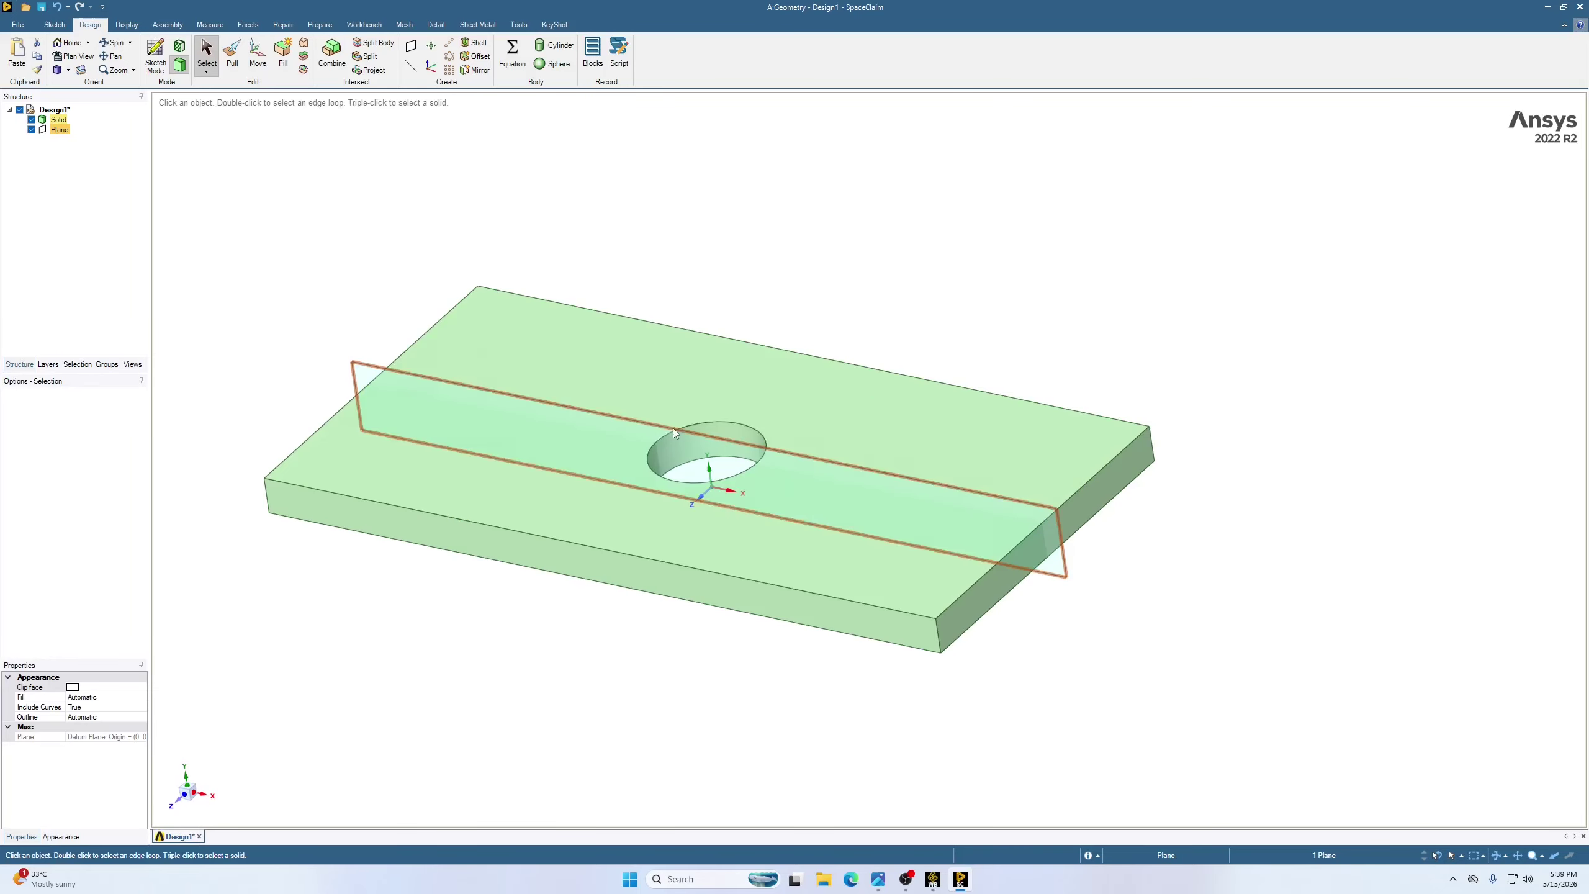
middle_drag(1067, 527, 335, 351)
click(1112, 480)
ctrl+click(334, 350)
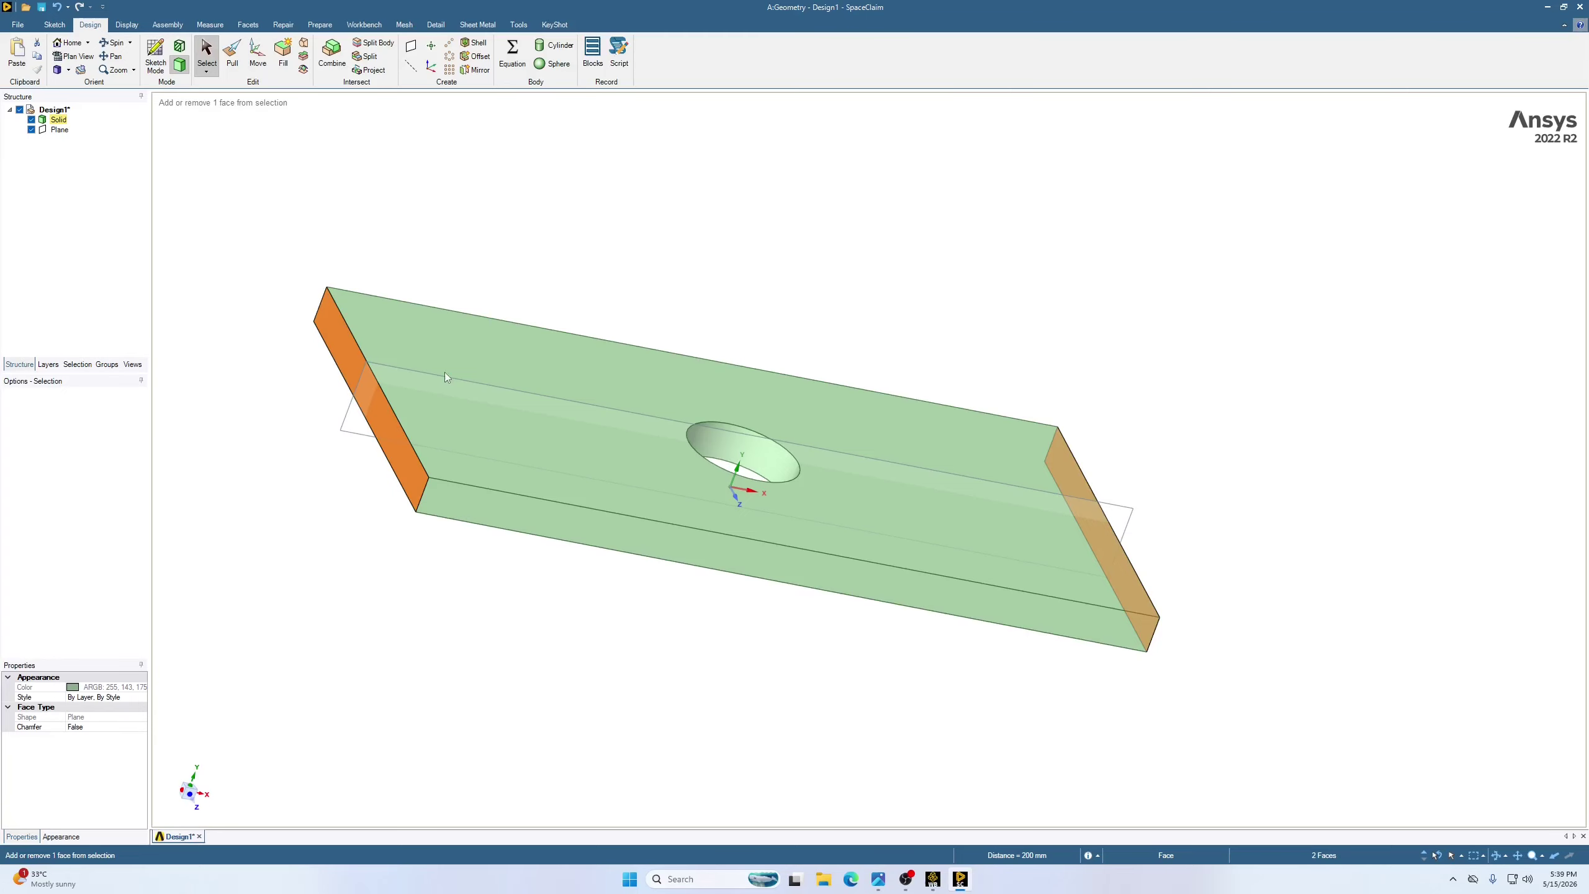
middle_drag(445, 372, 594, 397)
click(410, 46)
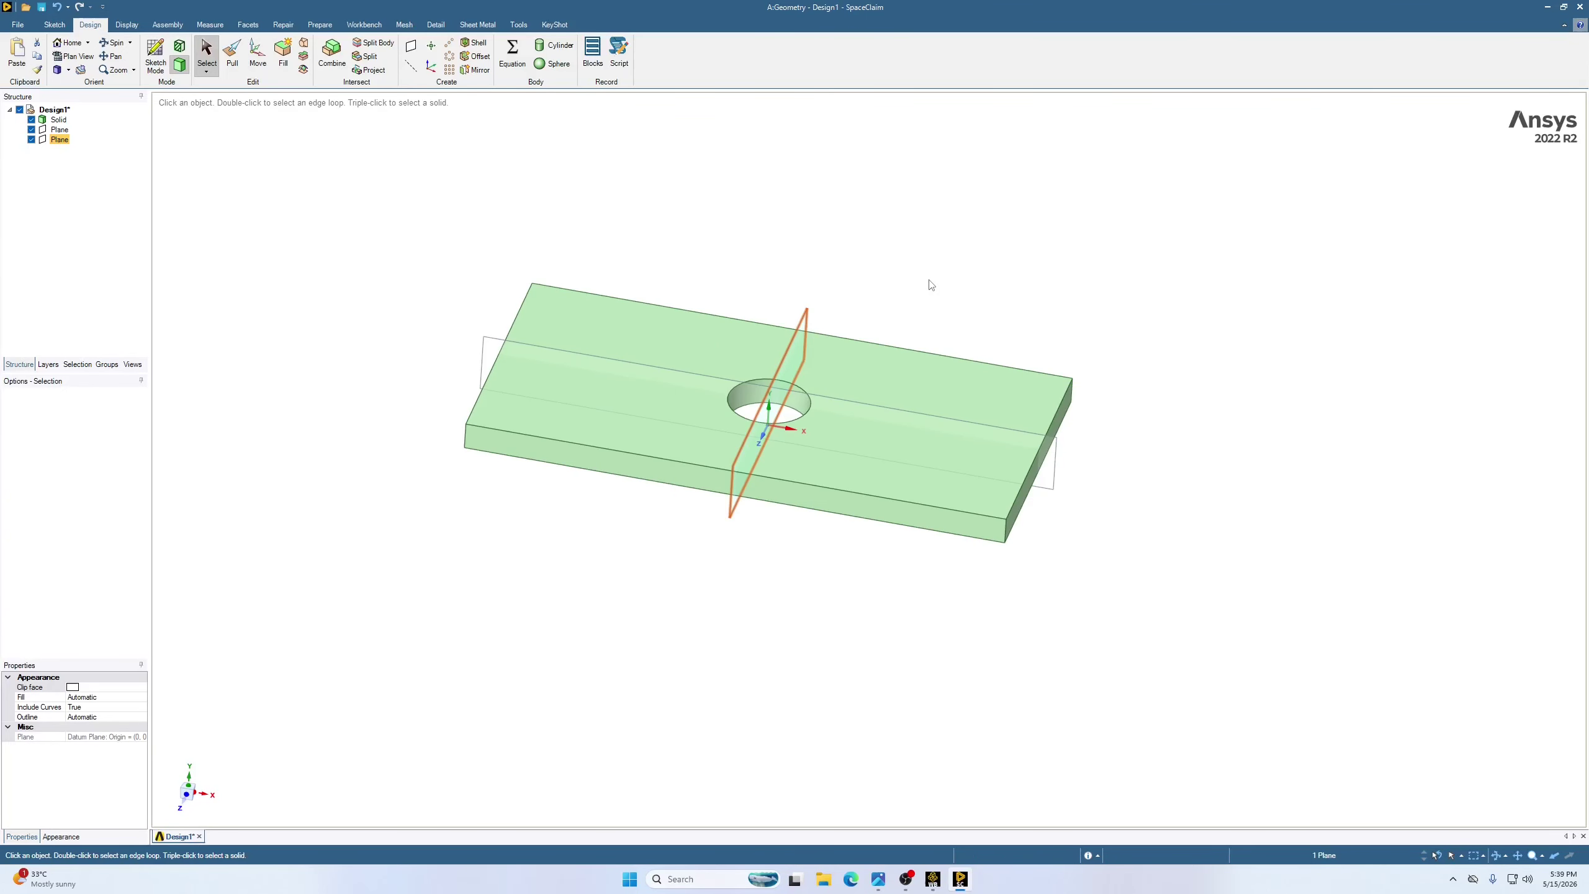
click(1018, 249)
middle_drag(1018, 248, 998, 299)
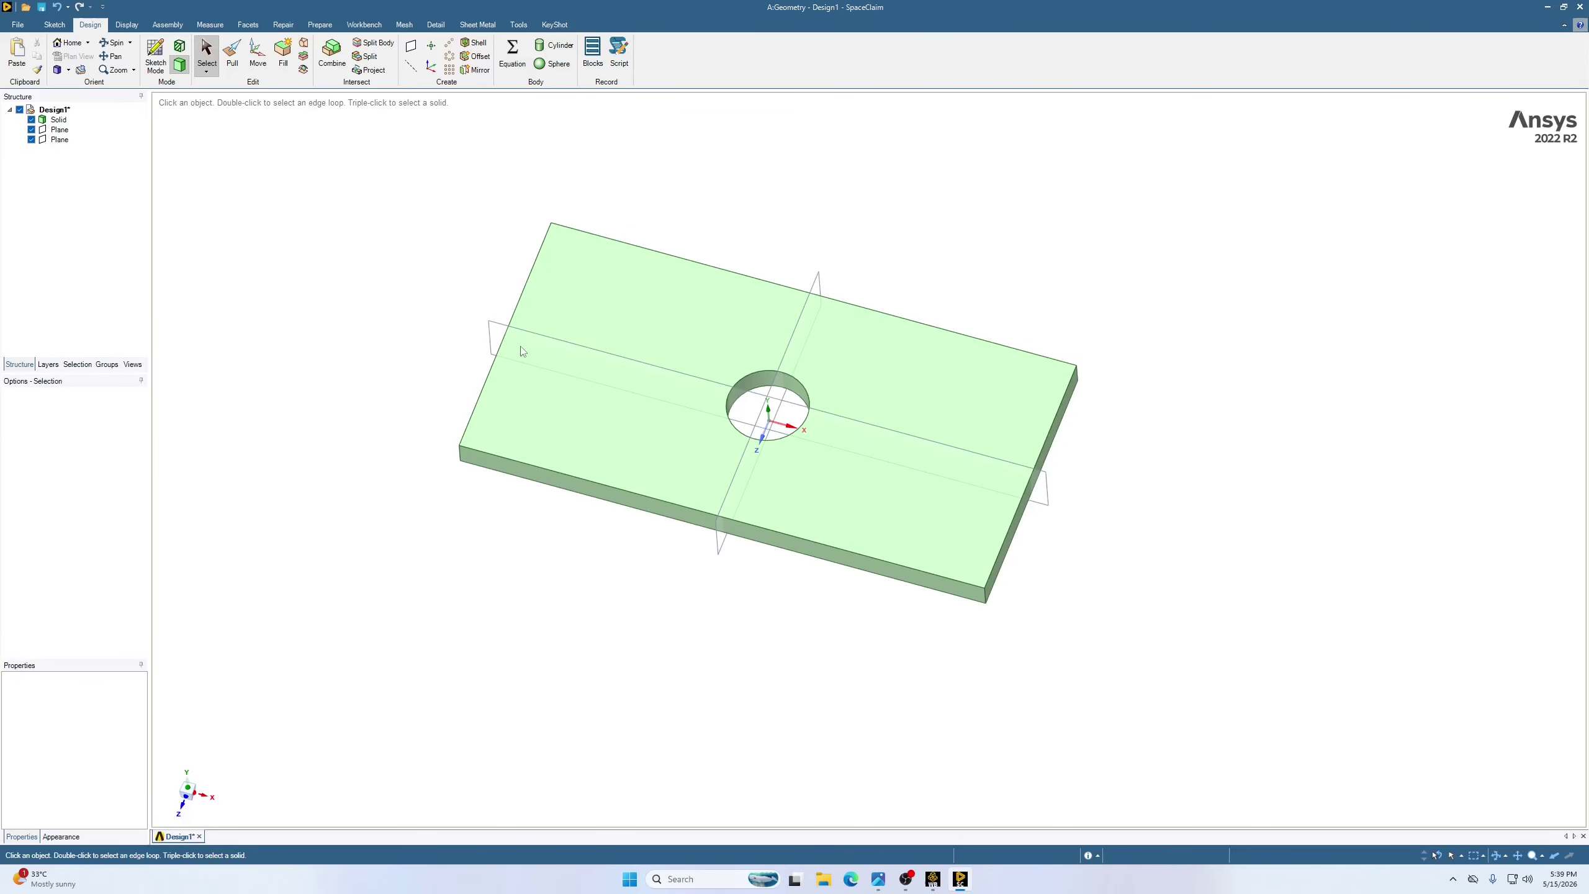
click(487, 326)
key(Escape)
click(642, 427)
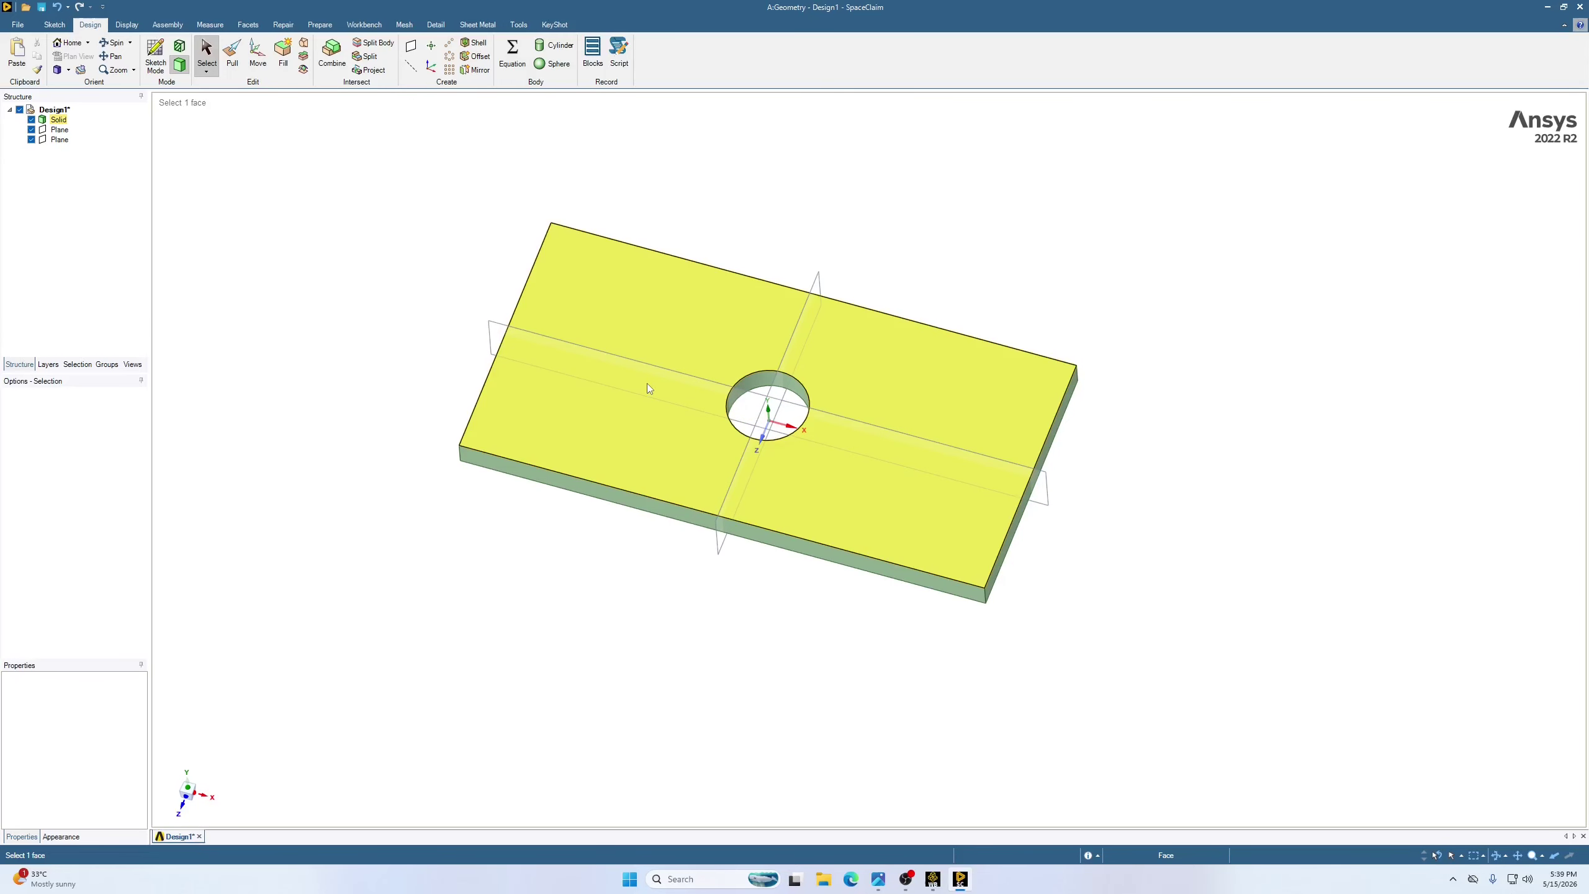
key(Escape)
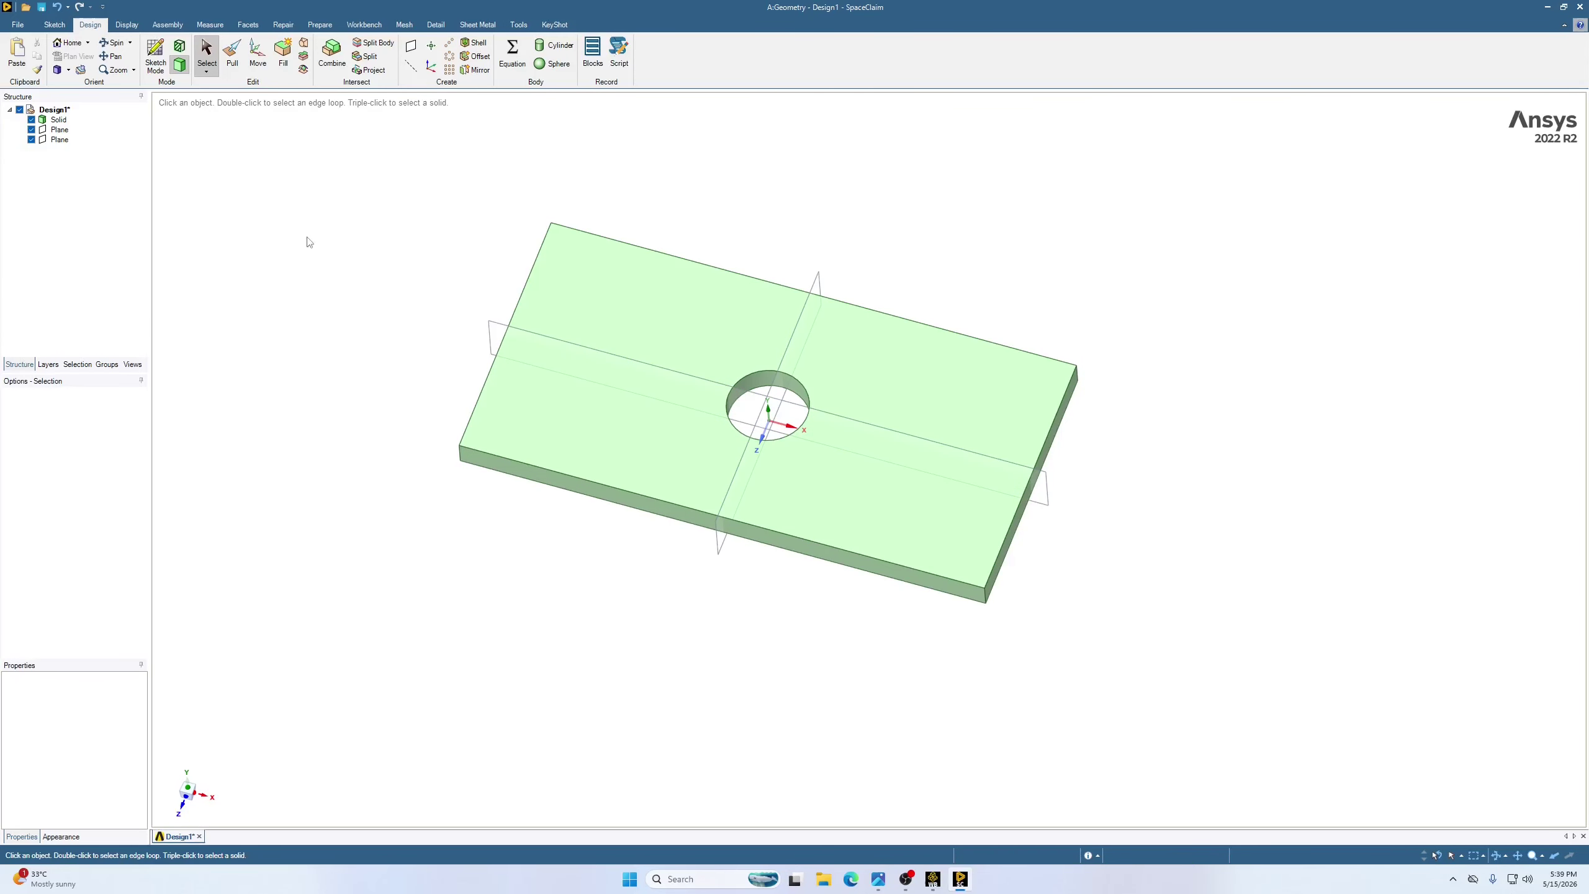
Duplicate the lengthwise mid-plane and move the copy 30 mm from the hole's centre in the negative Z direction
click(60, 131)
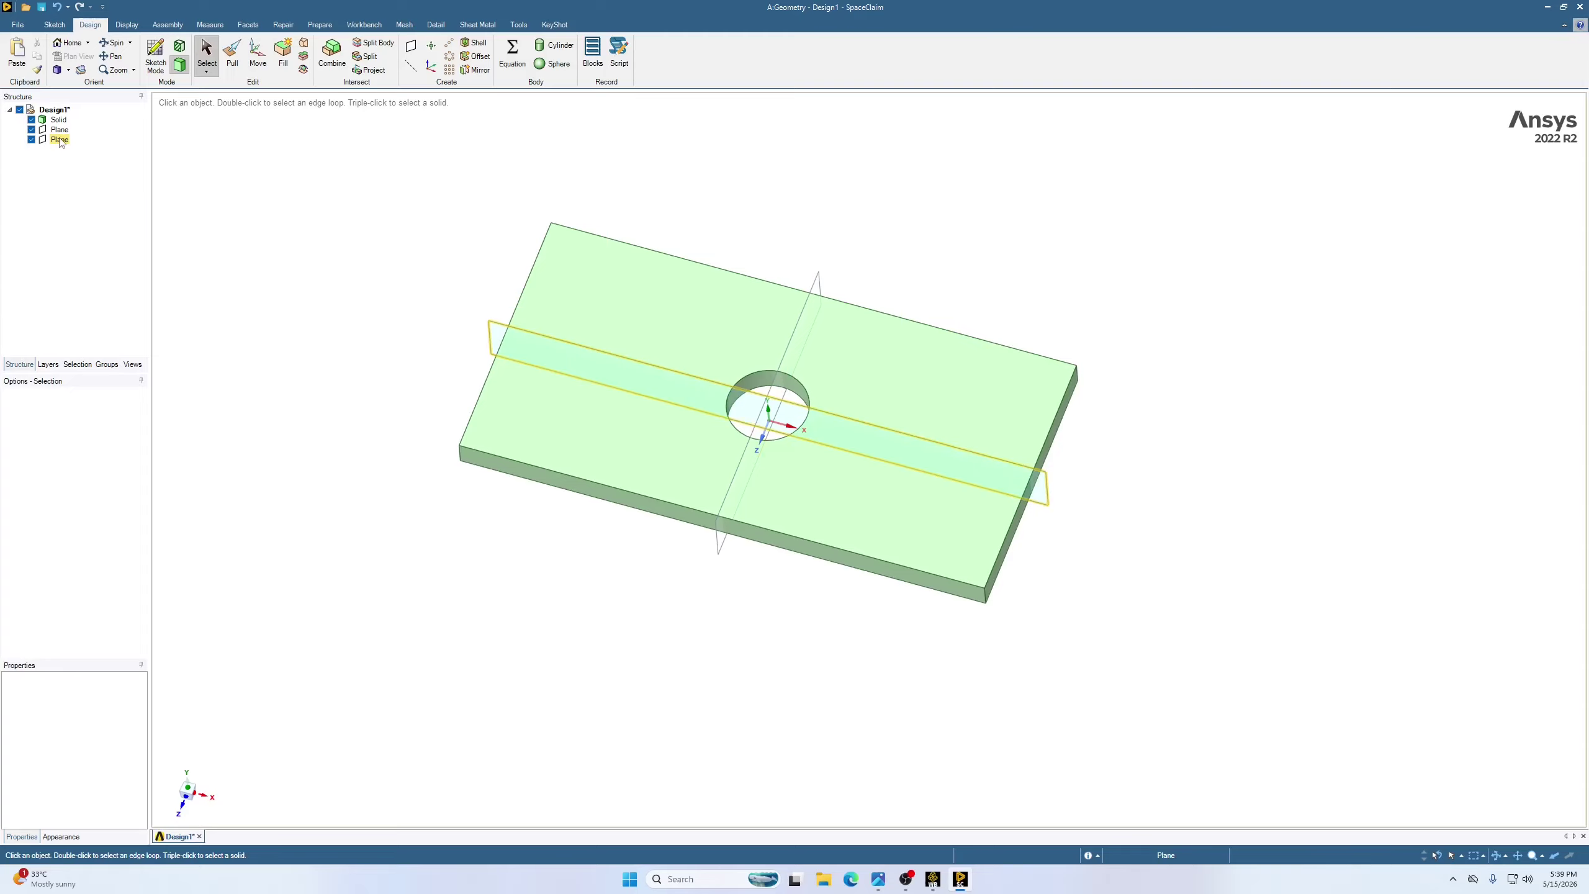
click(60, 131)
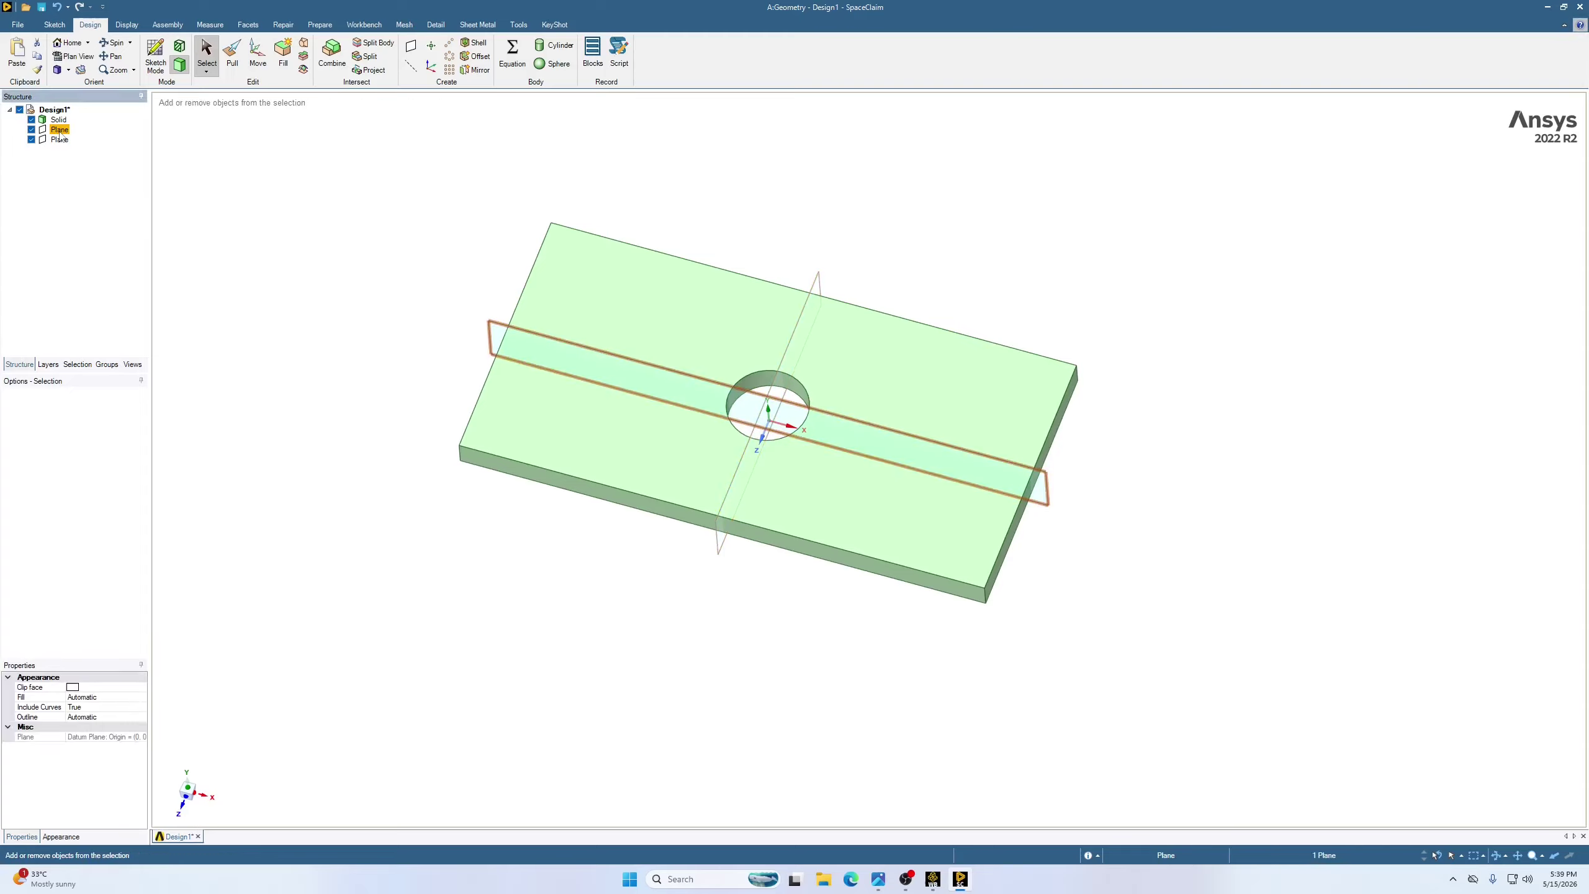
key(ctrl+c)
key(ctrl+v)
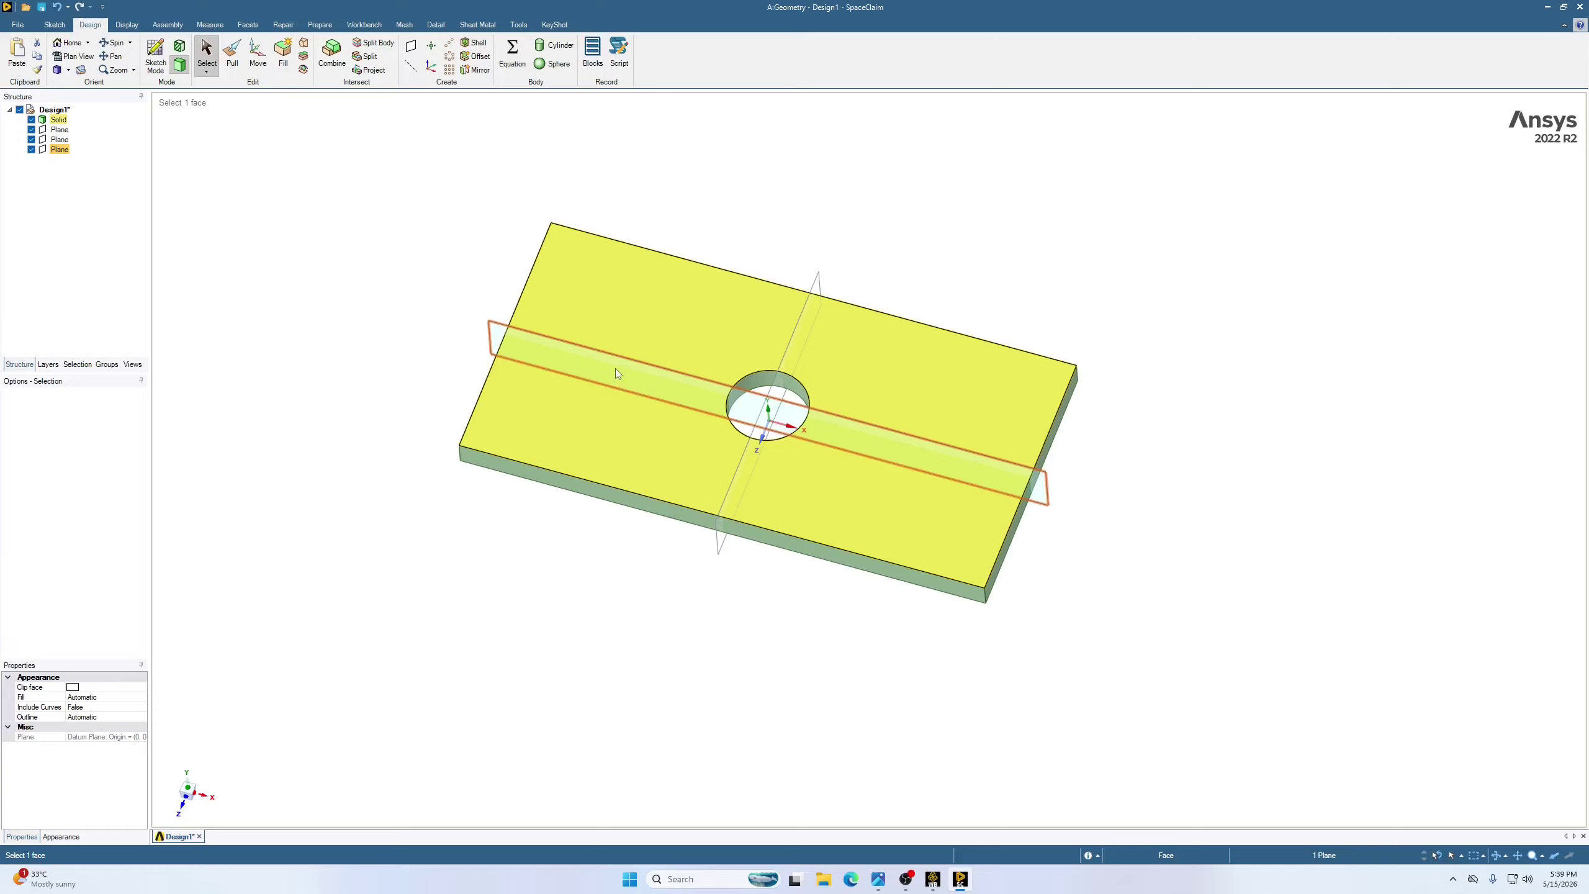
click(253, 53)
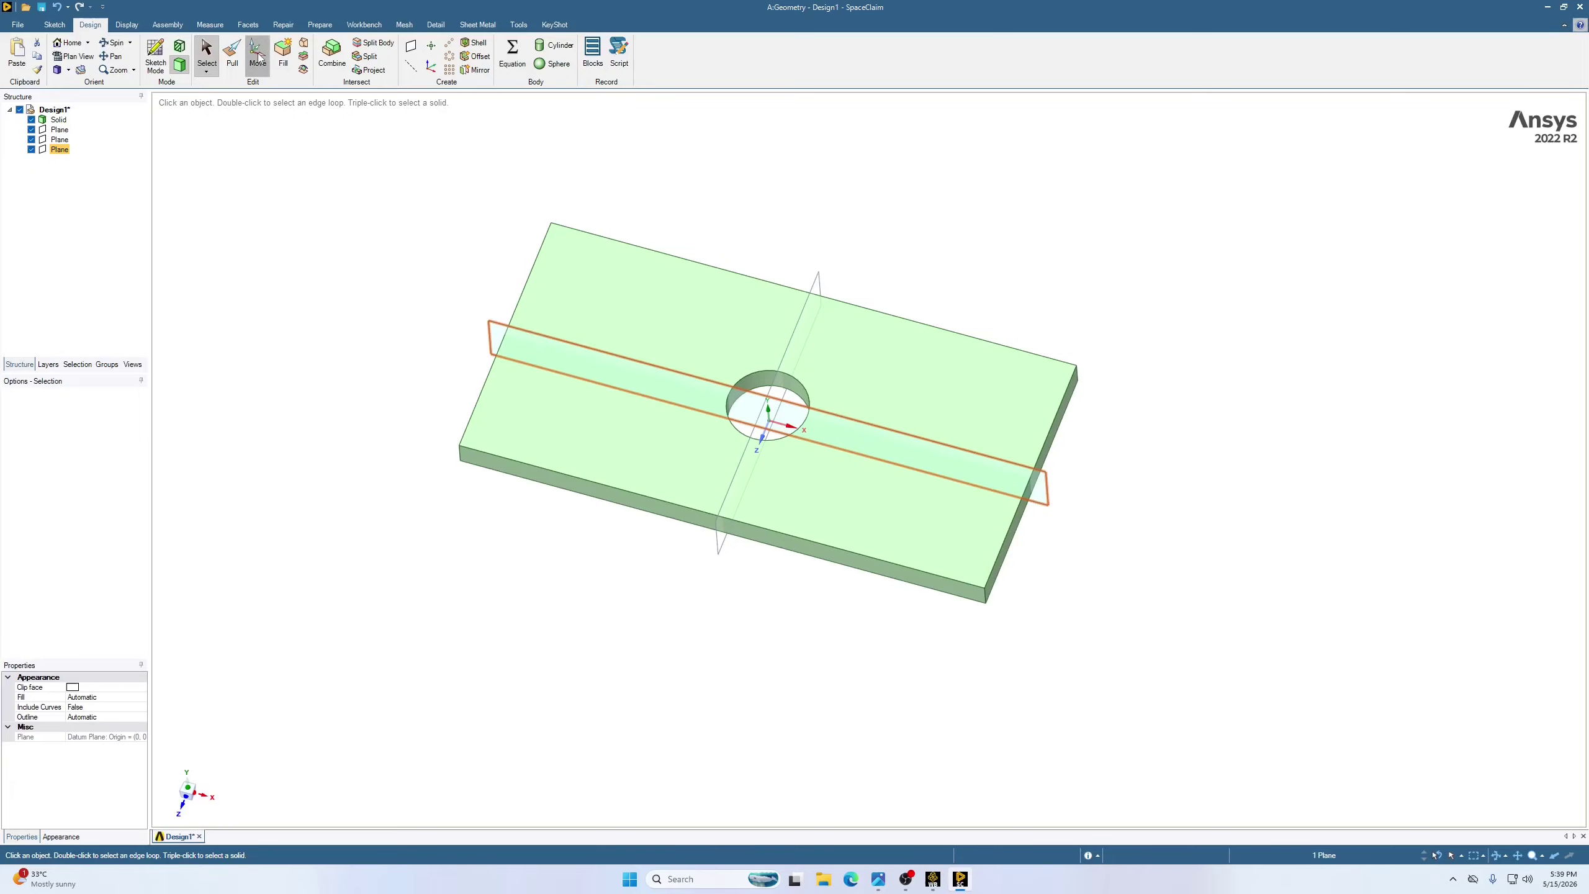
drag(754, 457, 789, 403)
text(30)
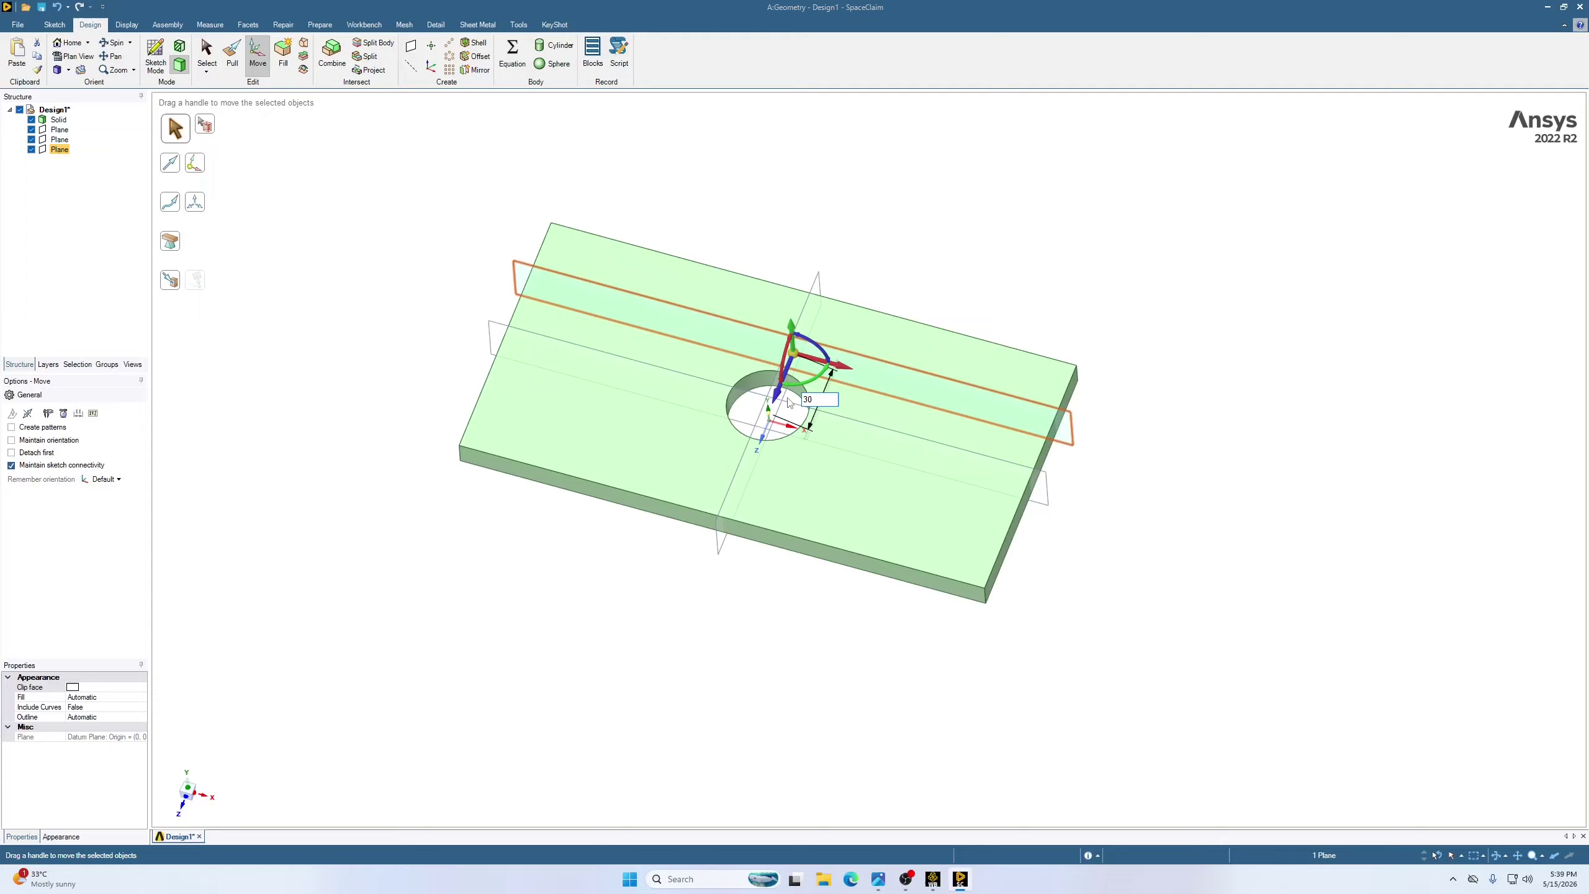
key(Return)
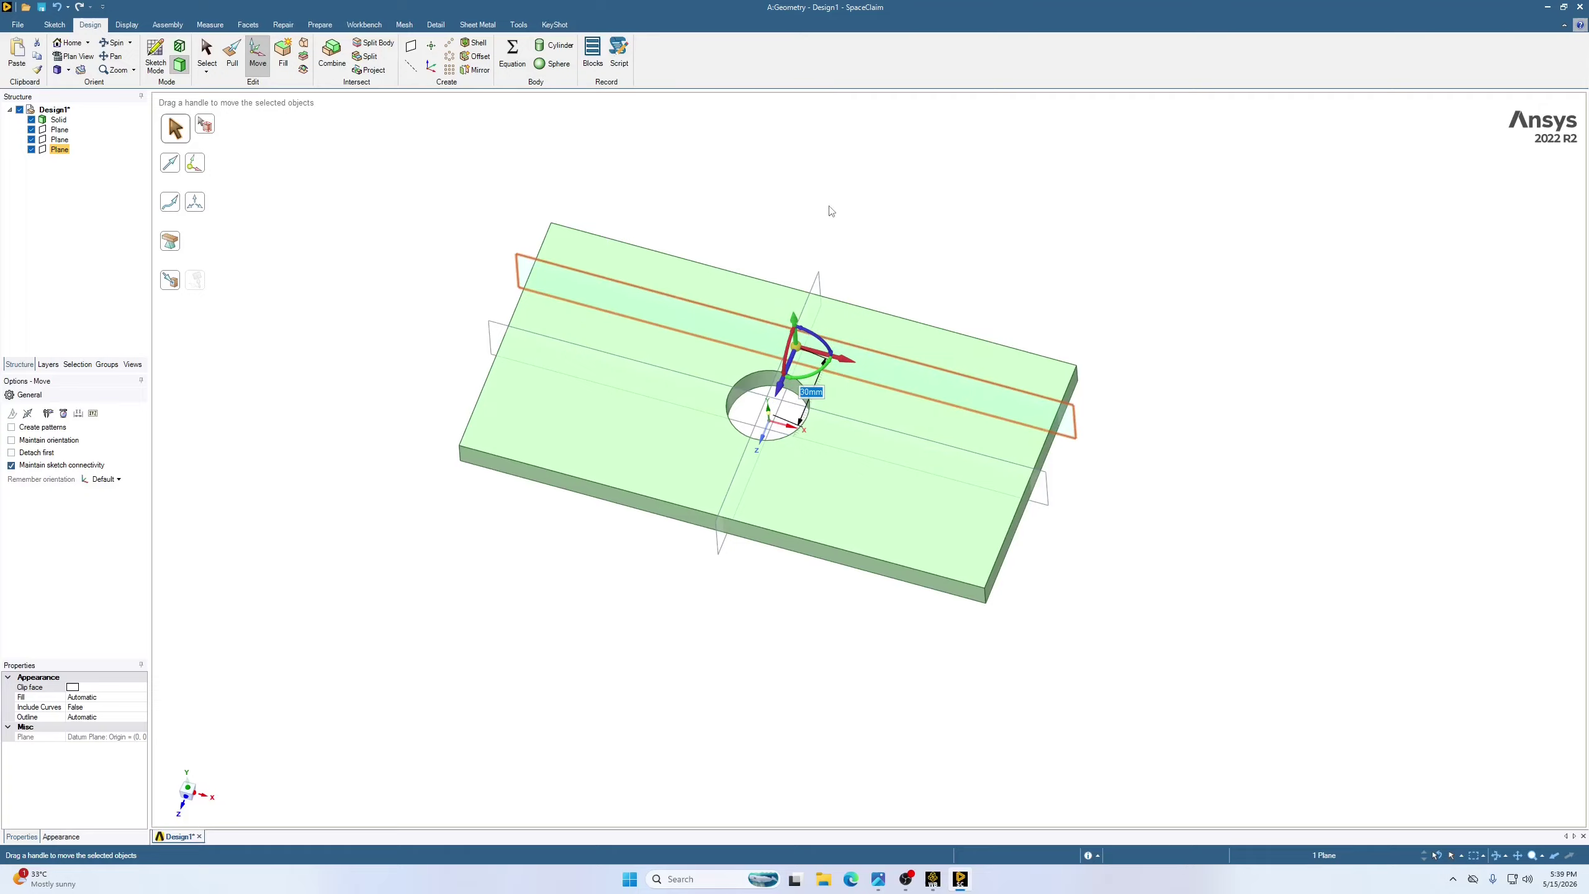
Move the original lengthwise mid-plane 30 mm in the positive Z direction
click(60, 130)
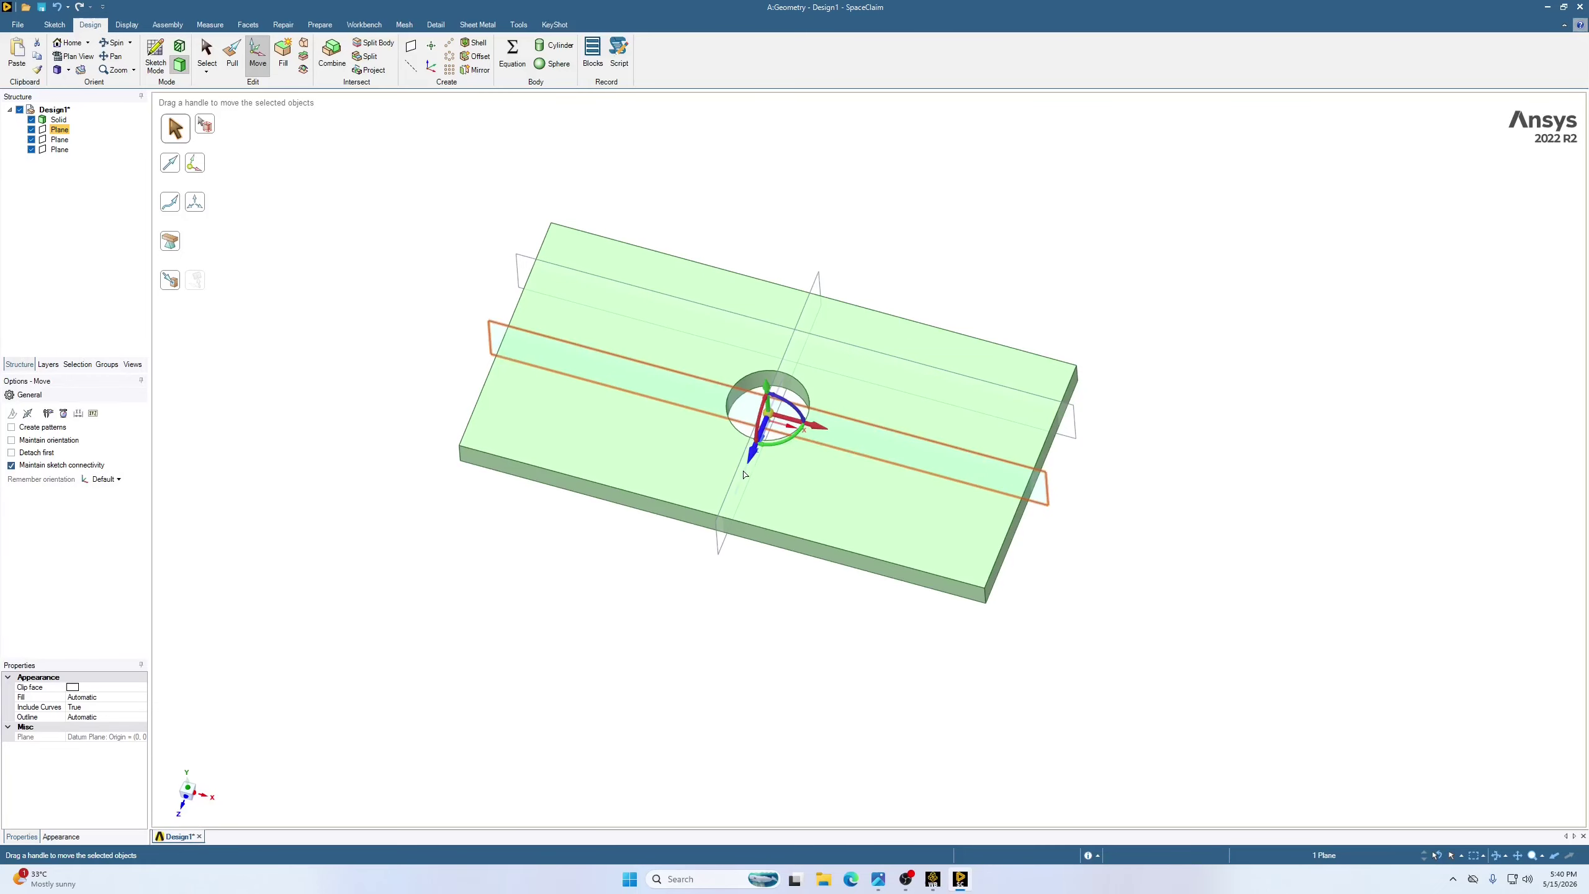
drag(750, 458, 740, 488)
text(30)
key(Return)
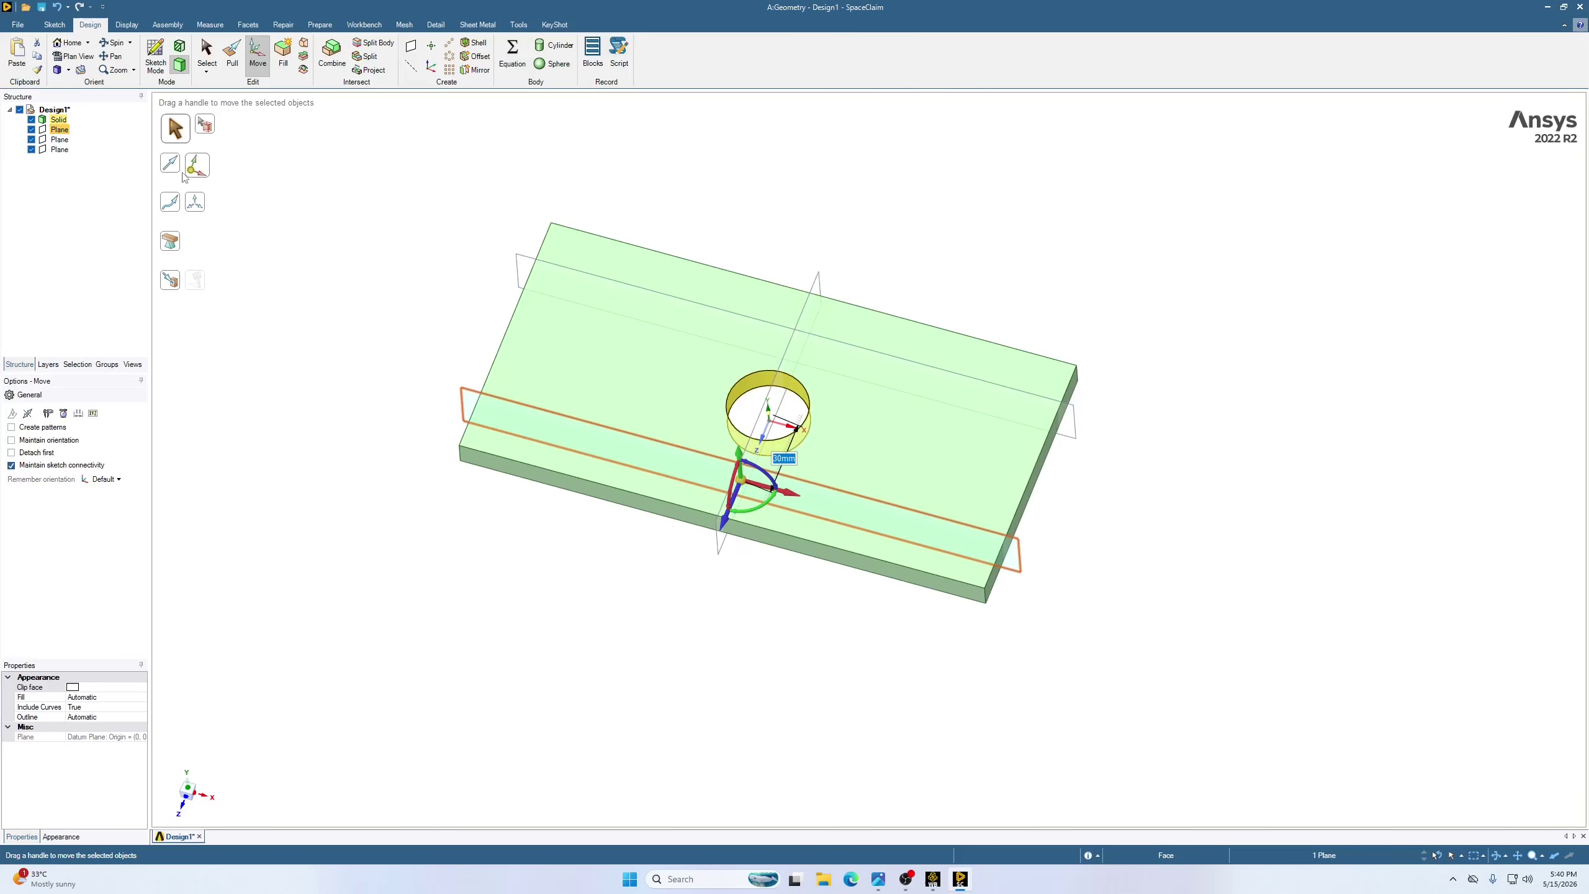
Duplicate the crosswise mid-plane and move the copy 30 mm in the negative X direction
click(61, 143)
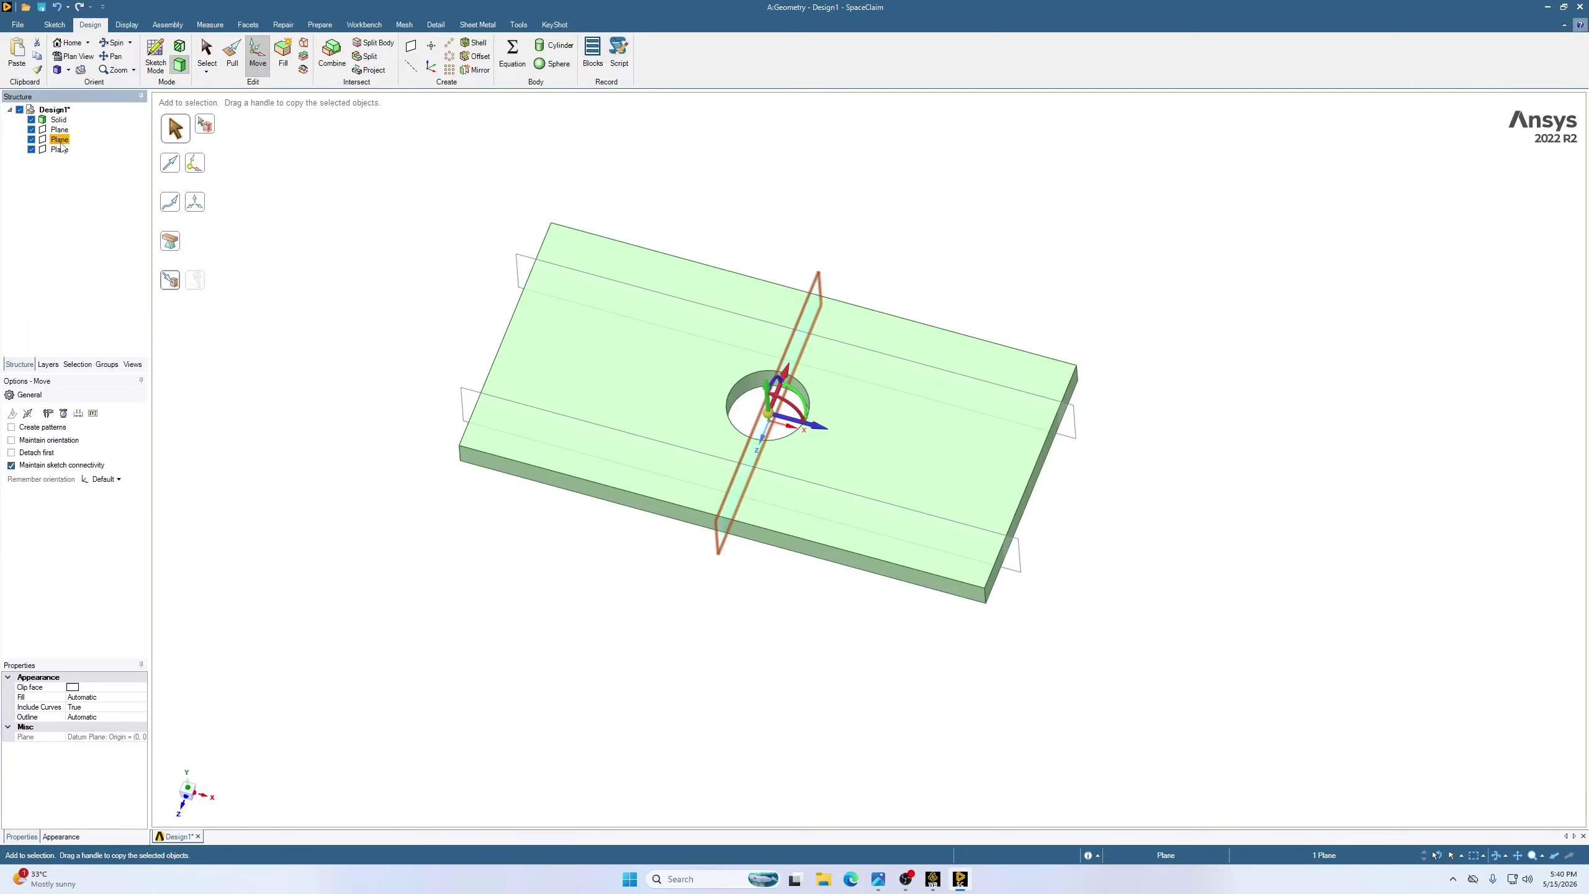
key(ctrl+v)
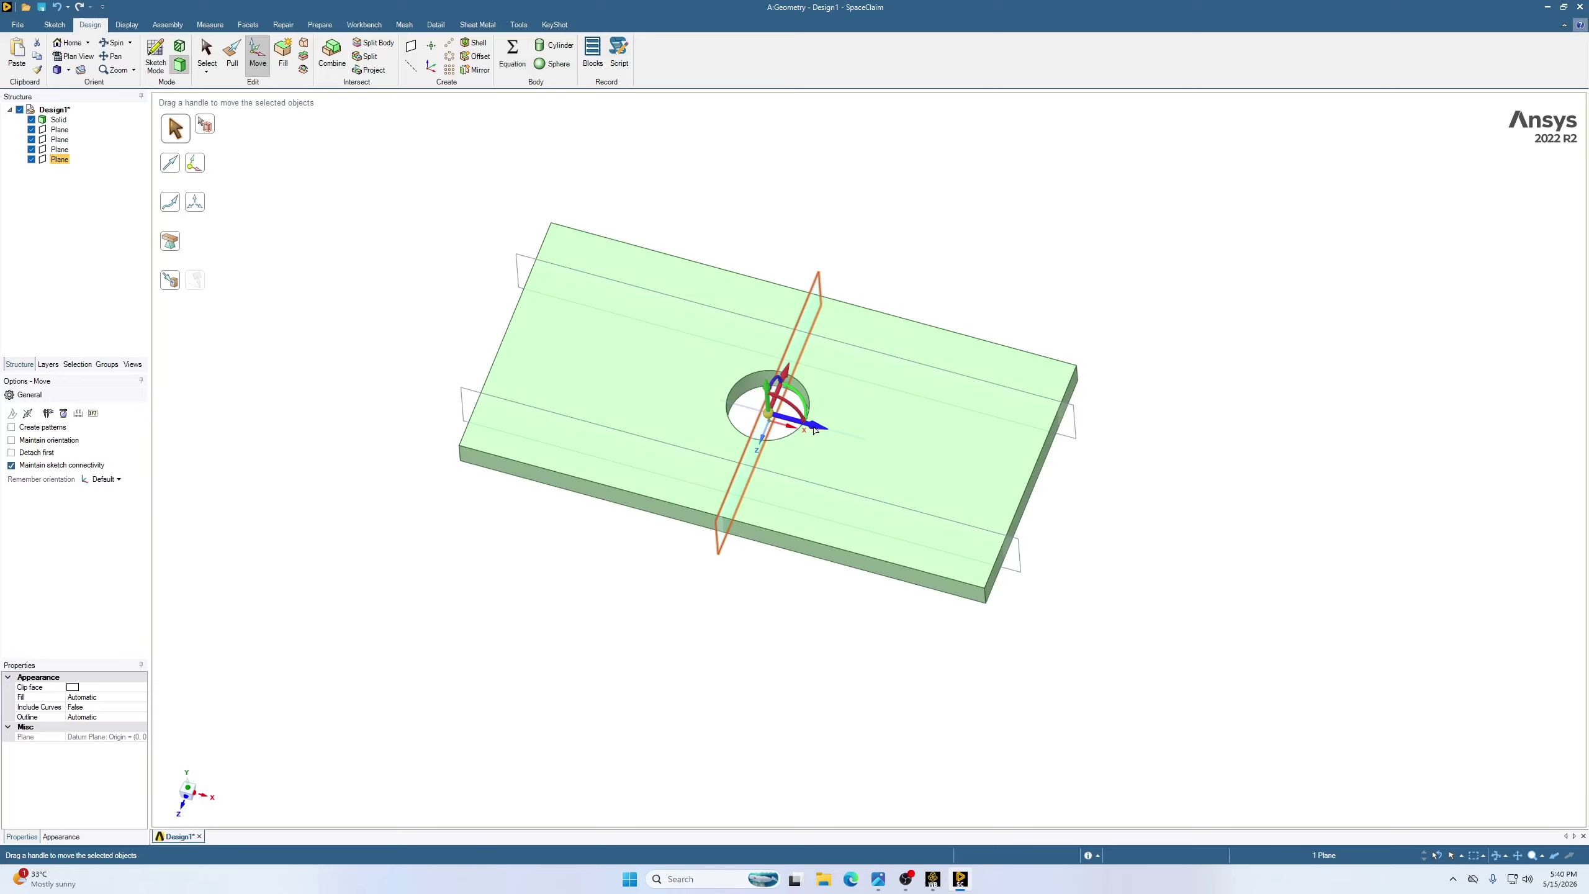
drag(814, 430, 744, 410)
text(3)
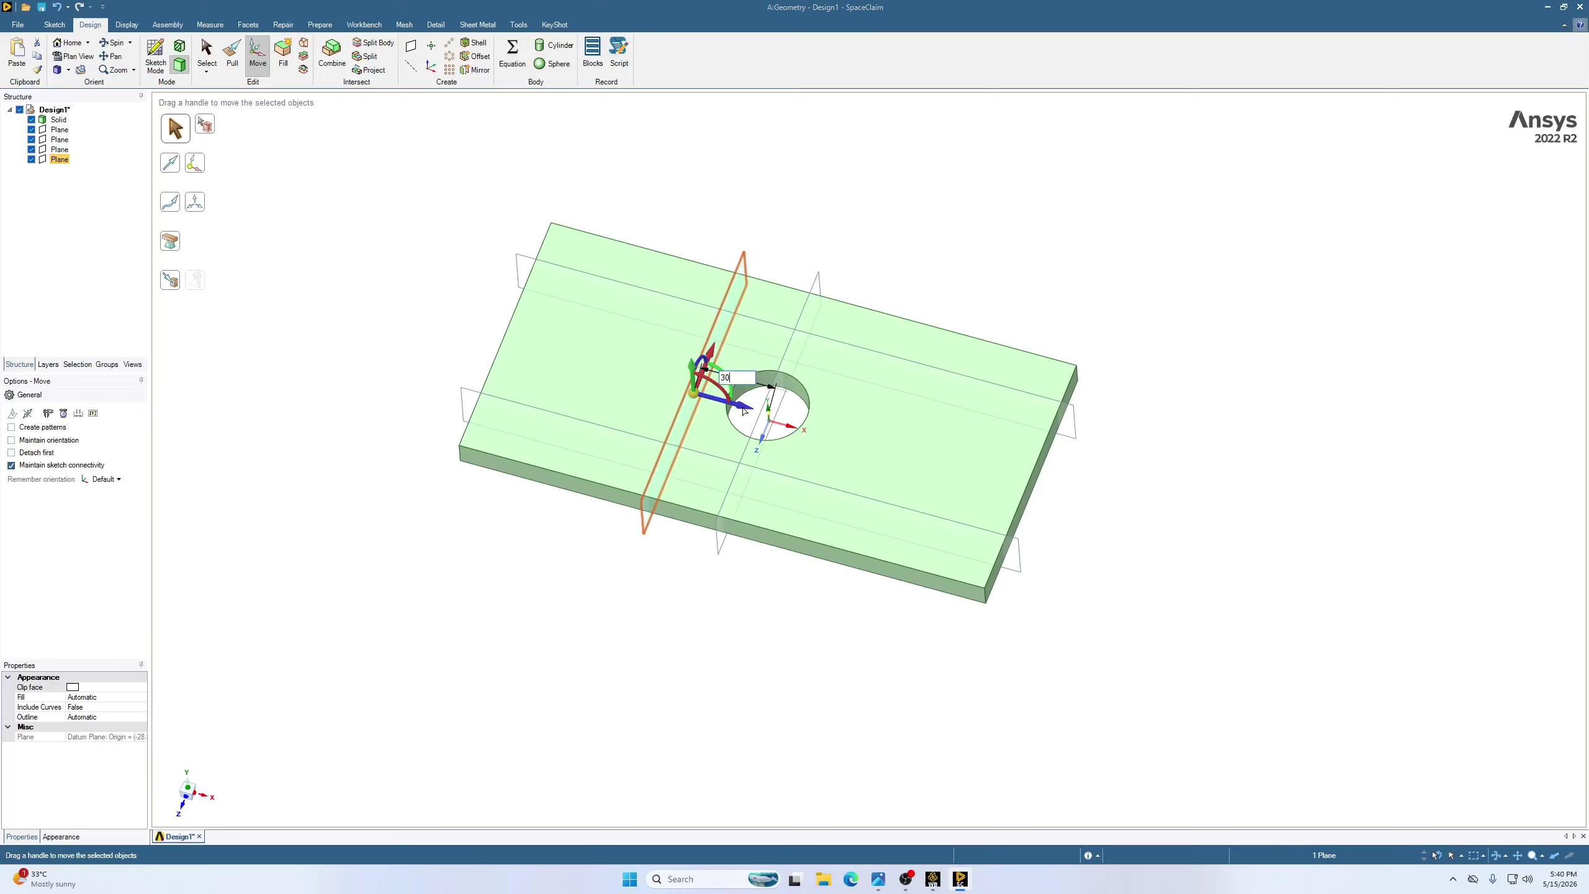
text(0)
key(Return)
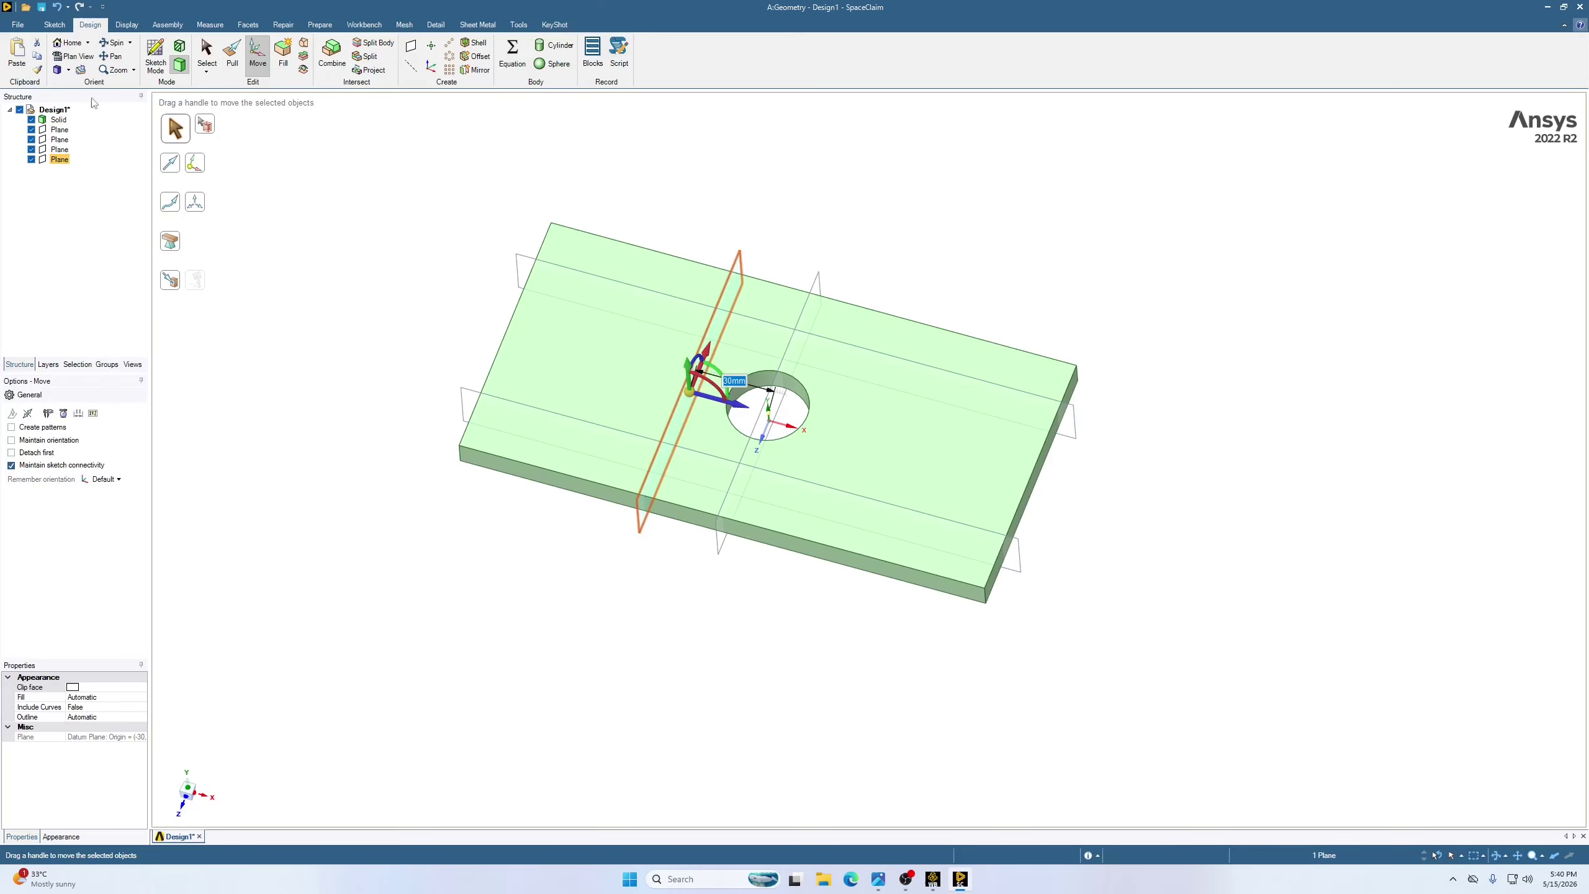
Move the original crosswise mid-plane 30 mm in the positive X direction
click(59, 130)
click(57, 141)
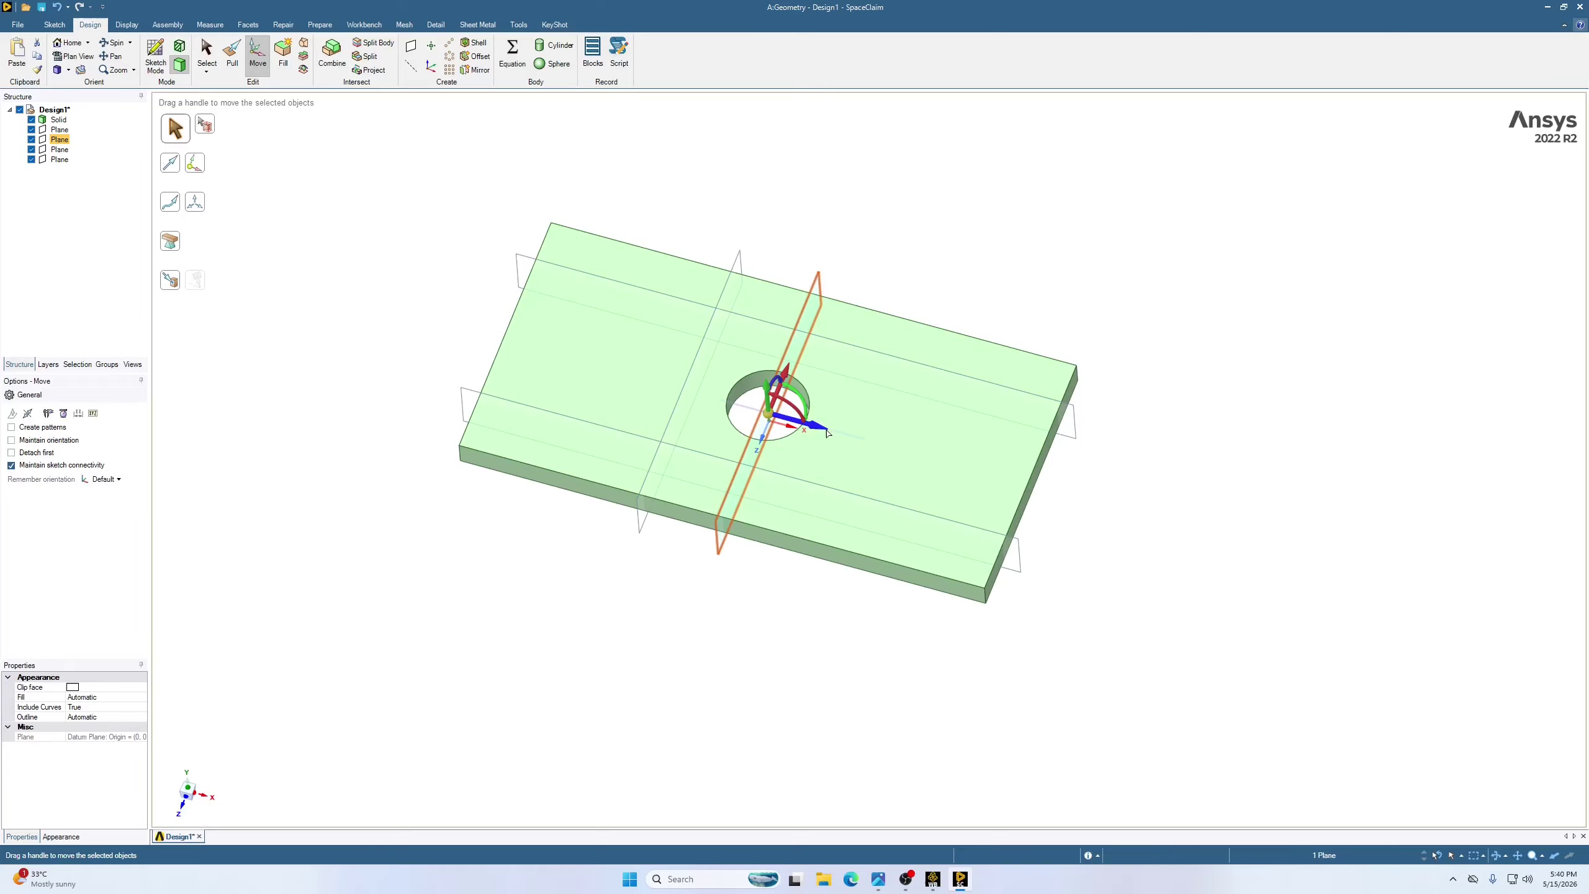
drag(824, 429, 905, 448)
text(3)
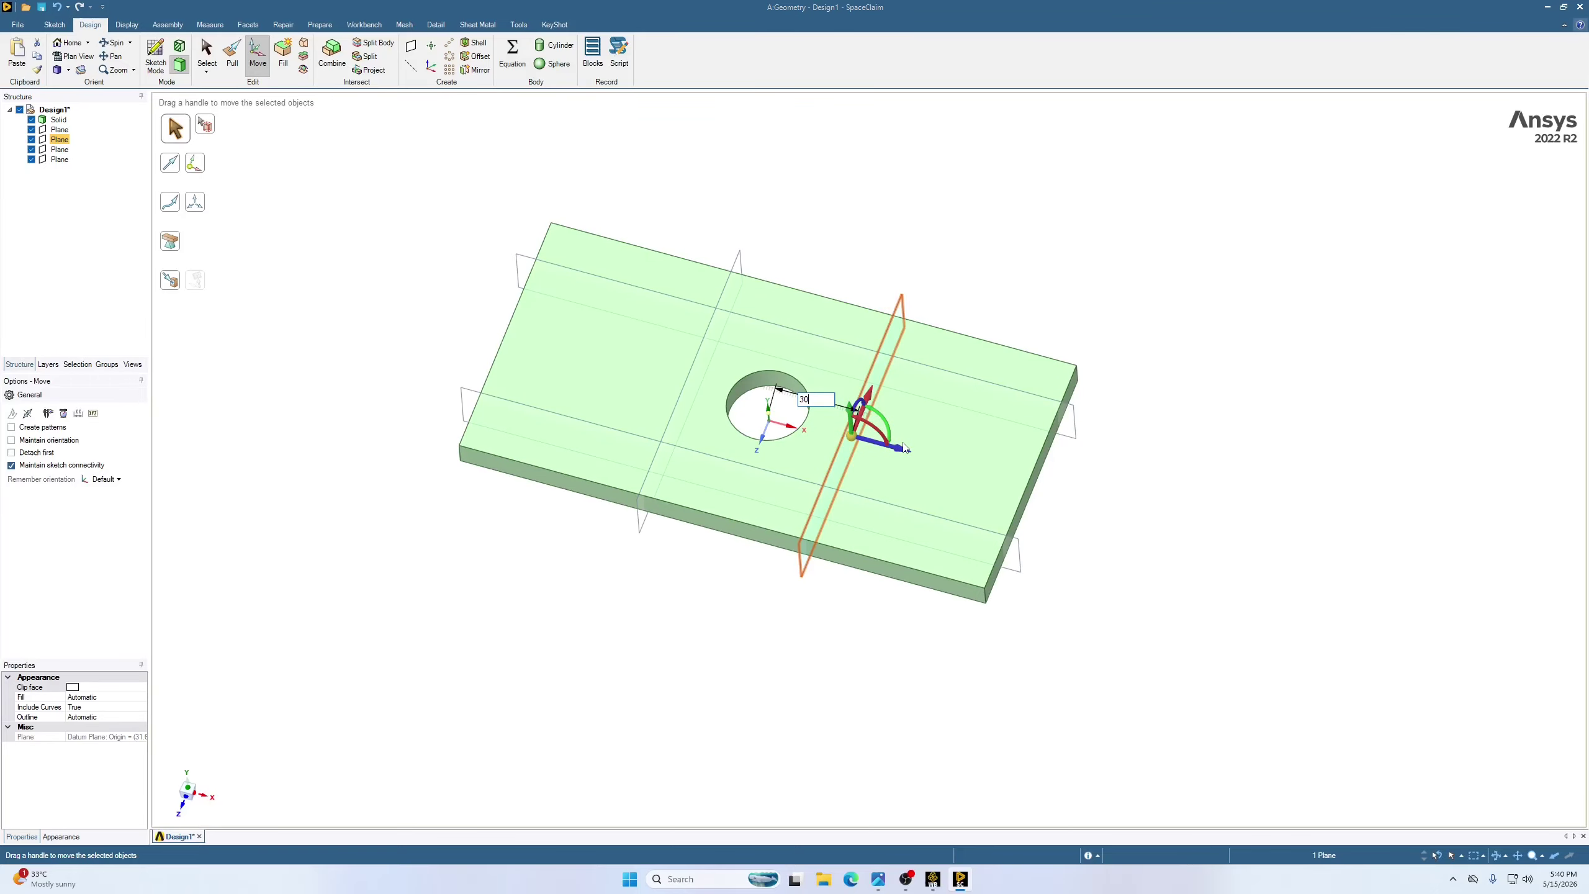
text(0)
key(Return)
click(1001, 223)
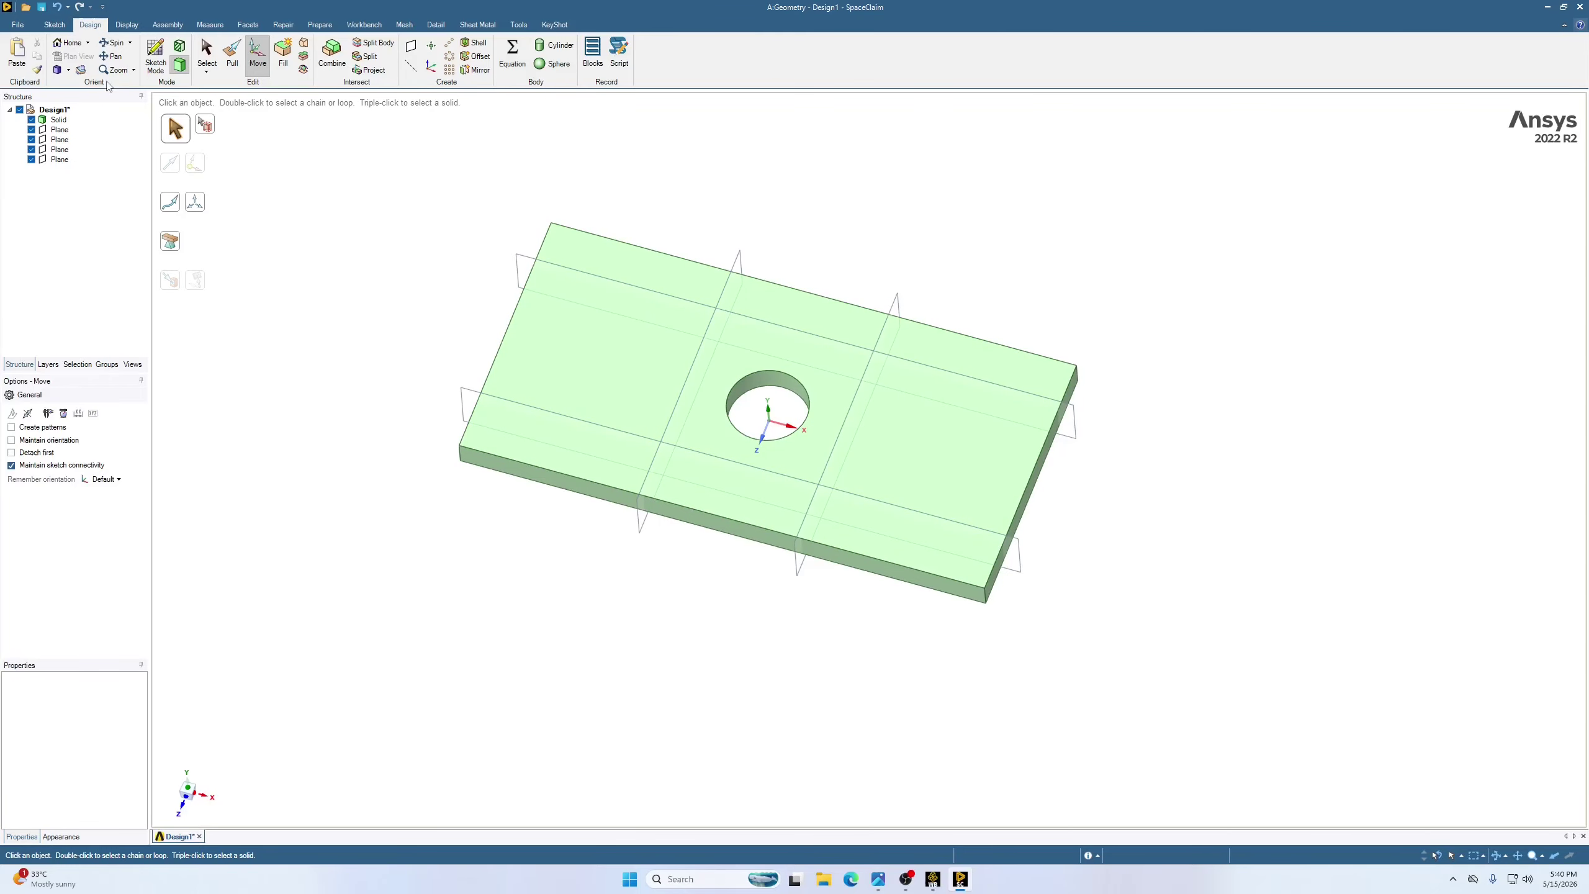
Split the plate body along all four offset planes, using both lengthwise planes and both crosswise planes as cutters
click(68, 69)
click(78, 92)
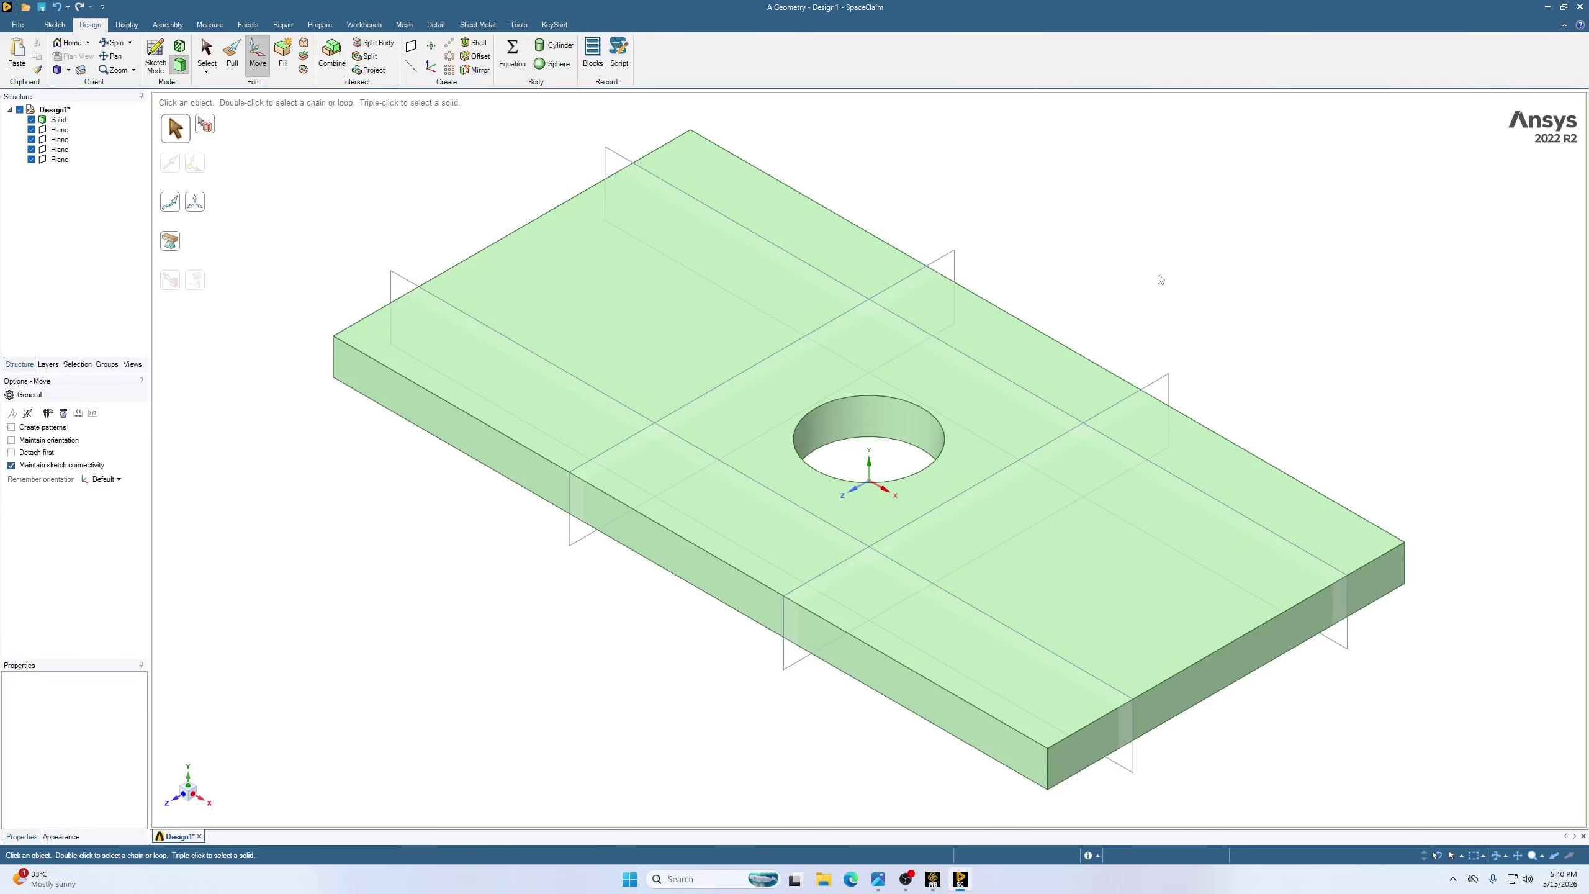
click(372, 46)
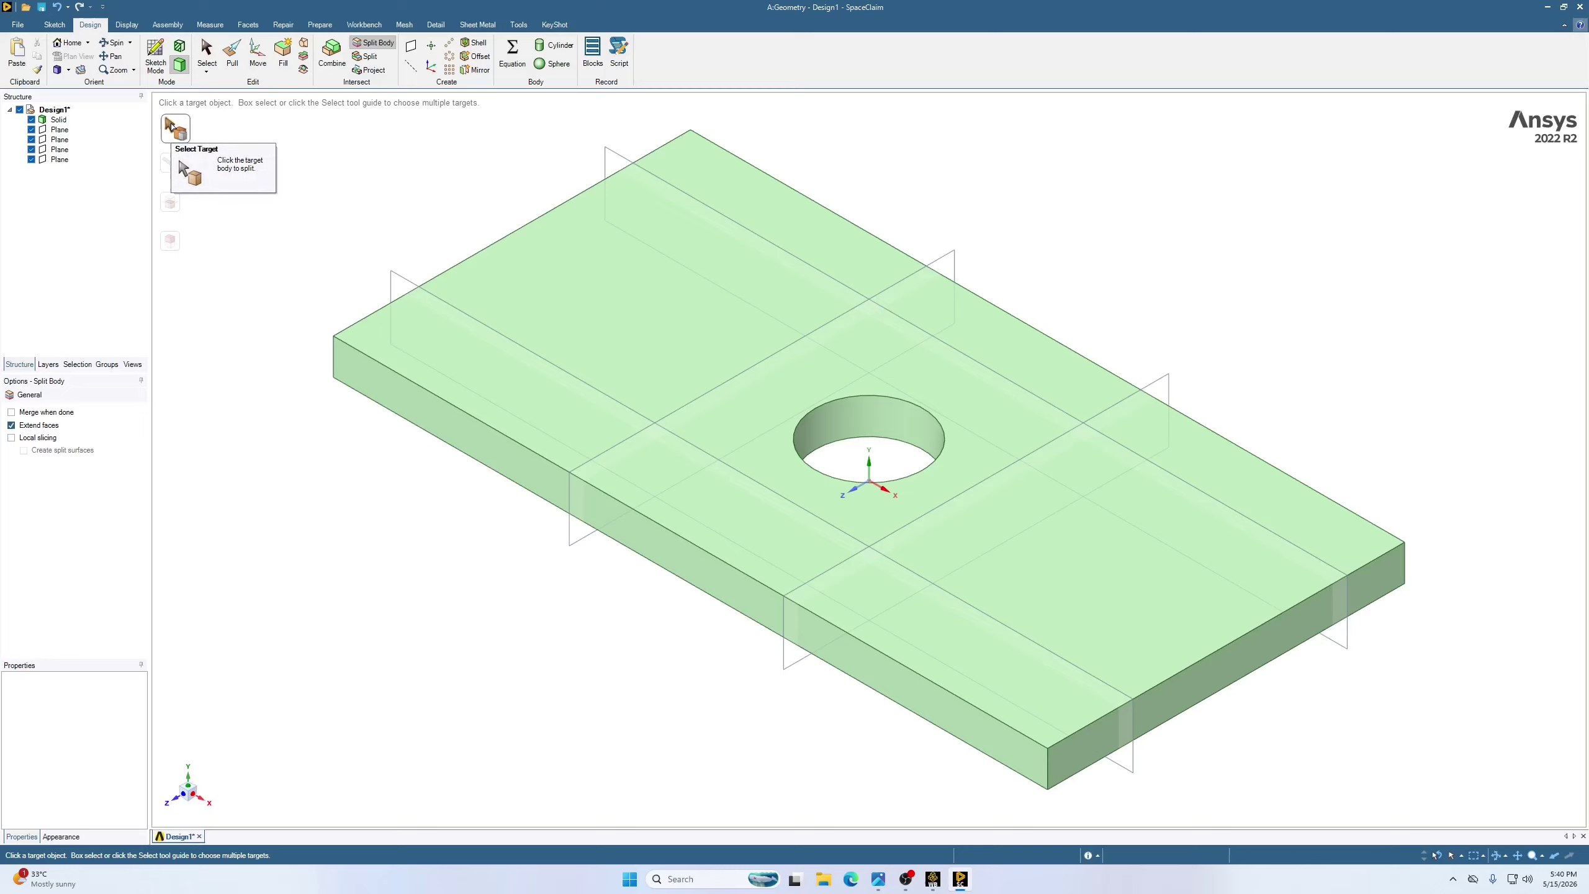
click(547, 268)
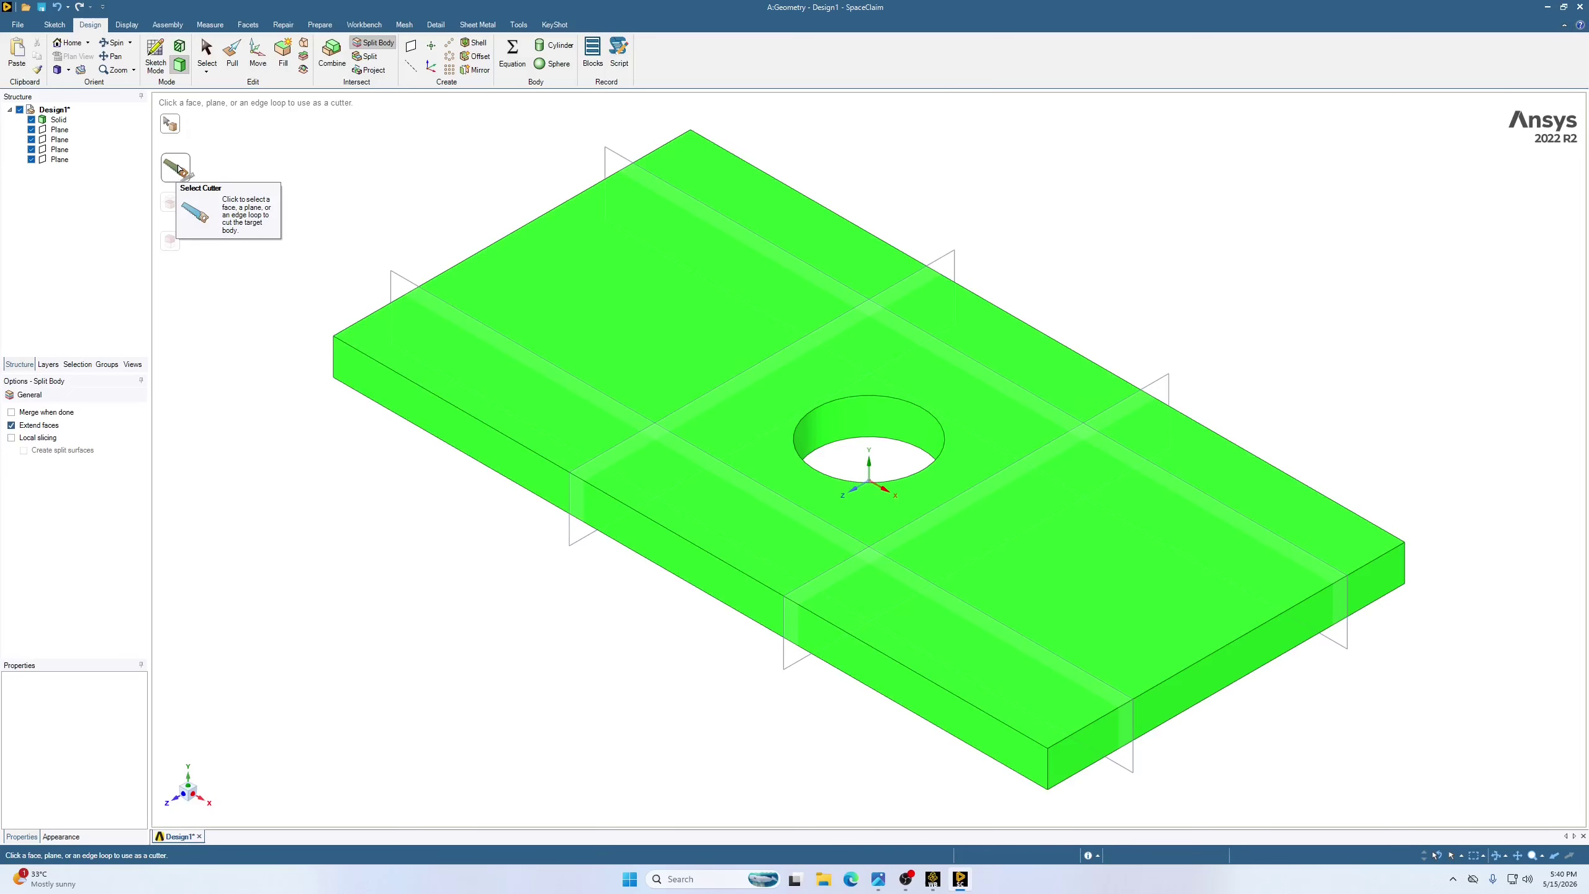
click(616, 161)
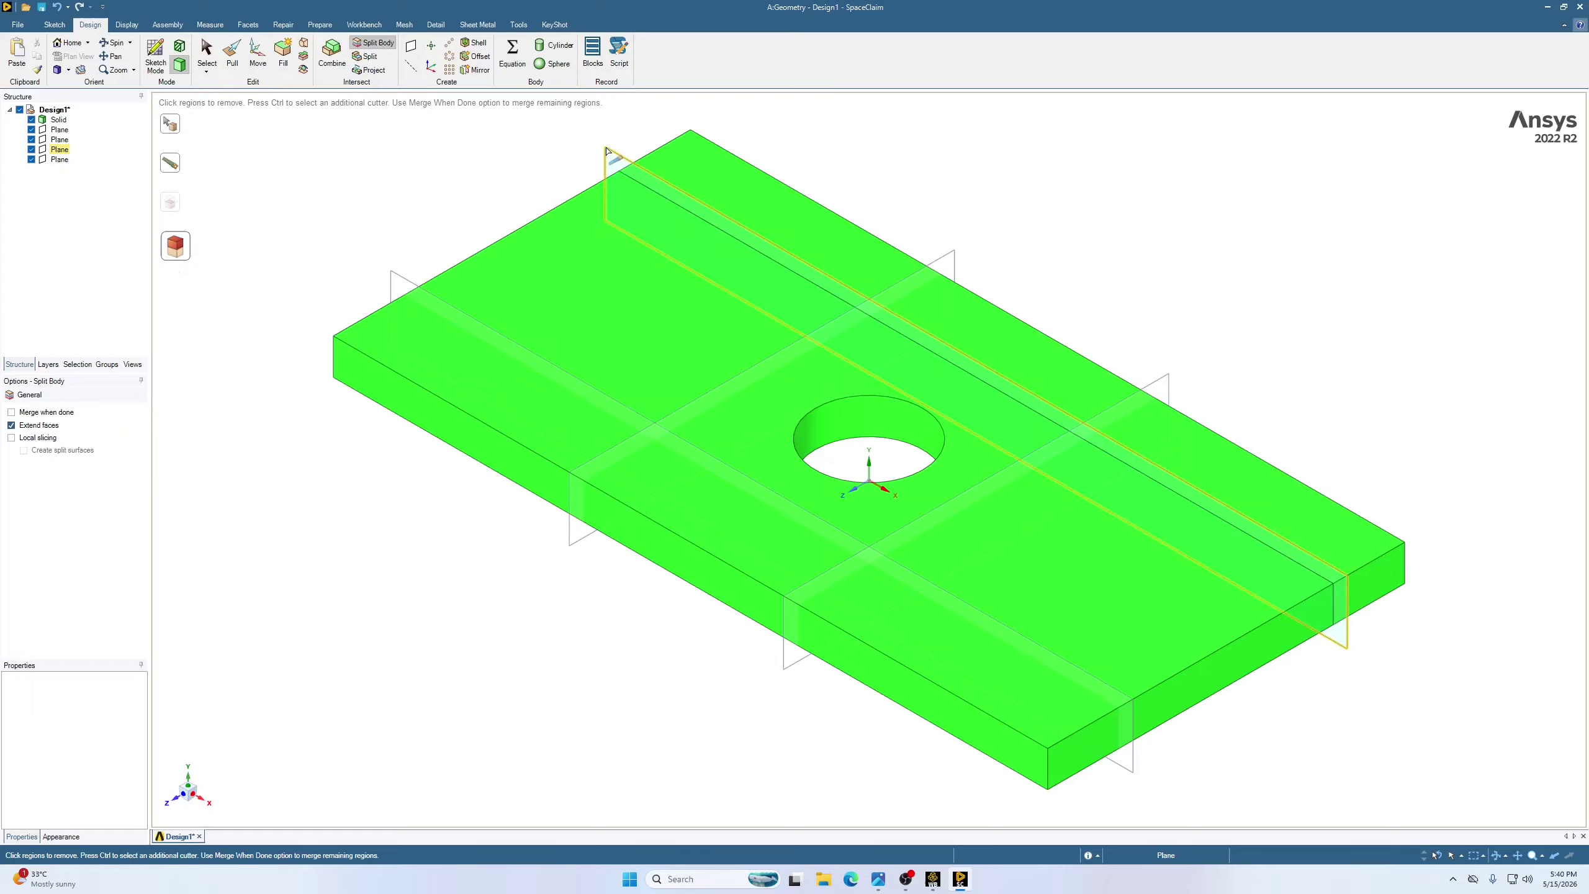
click(401, 282)
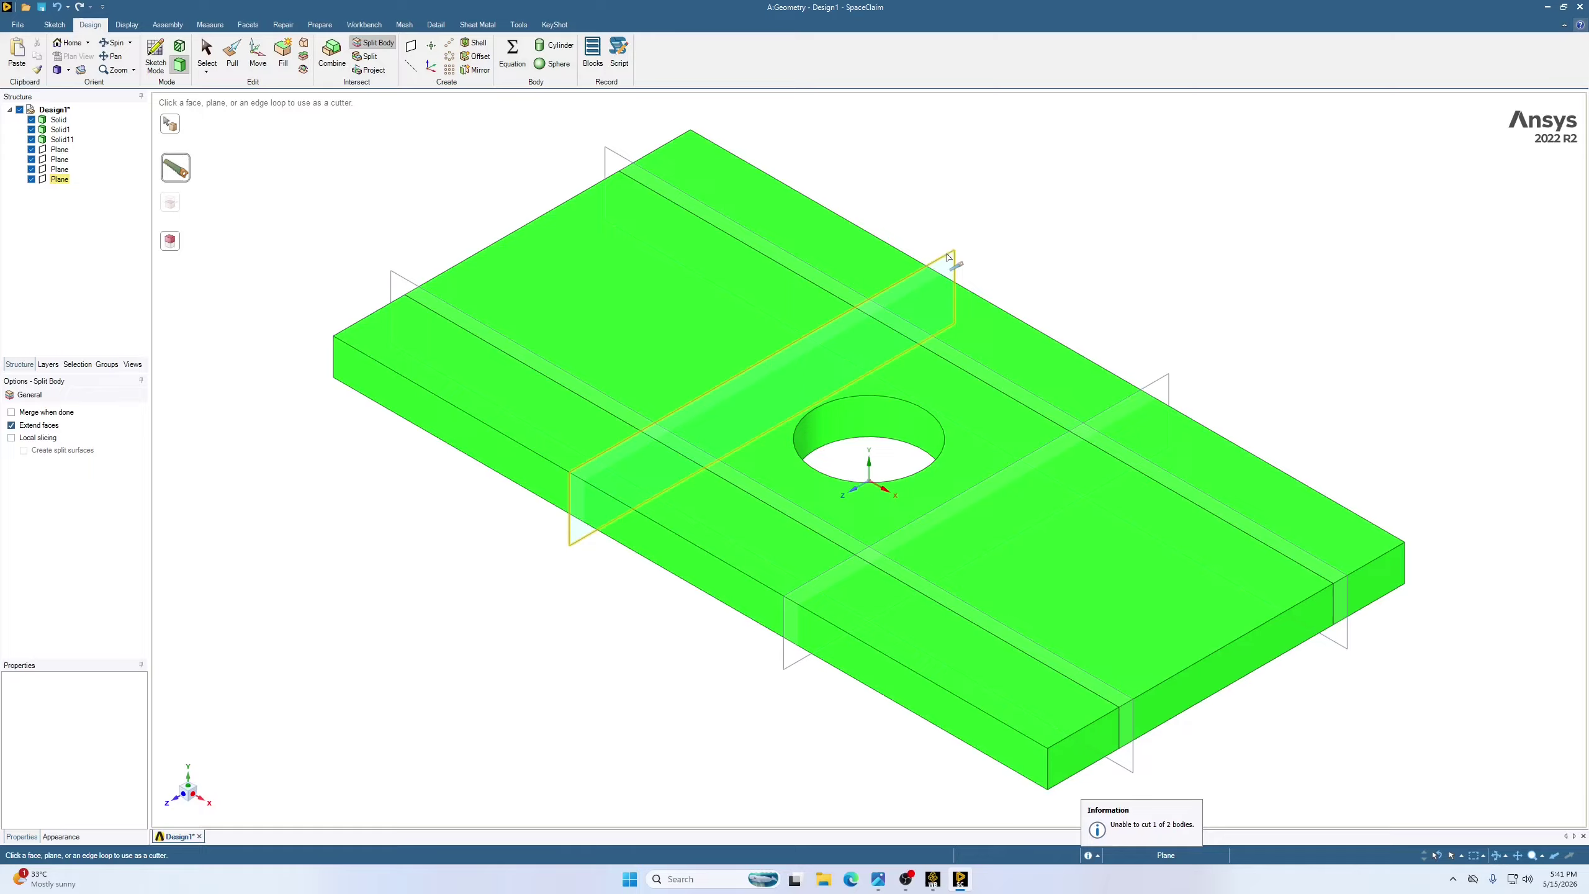
click(946, 258)
click(1172, 381)
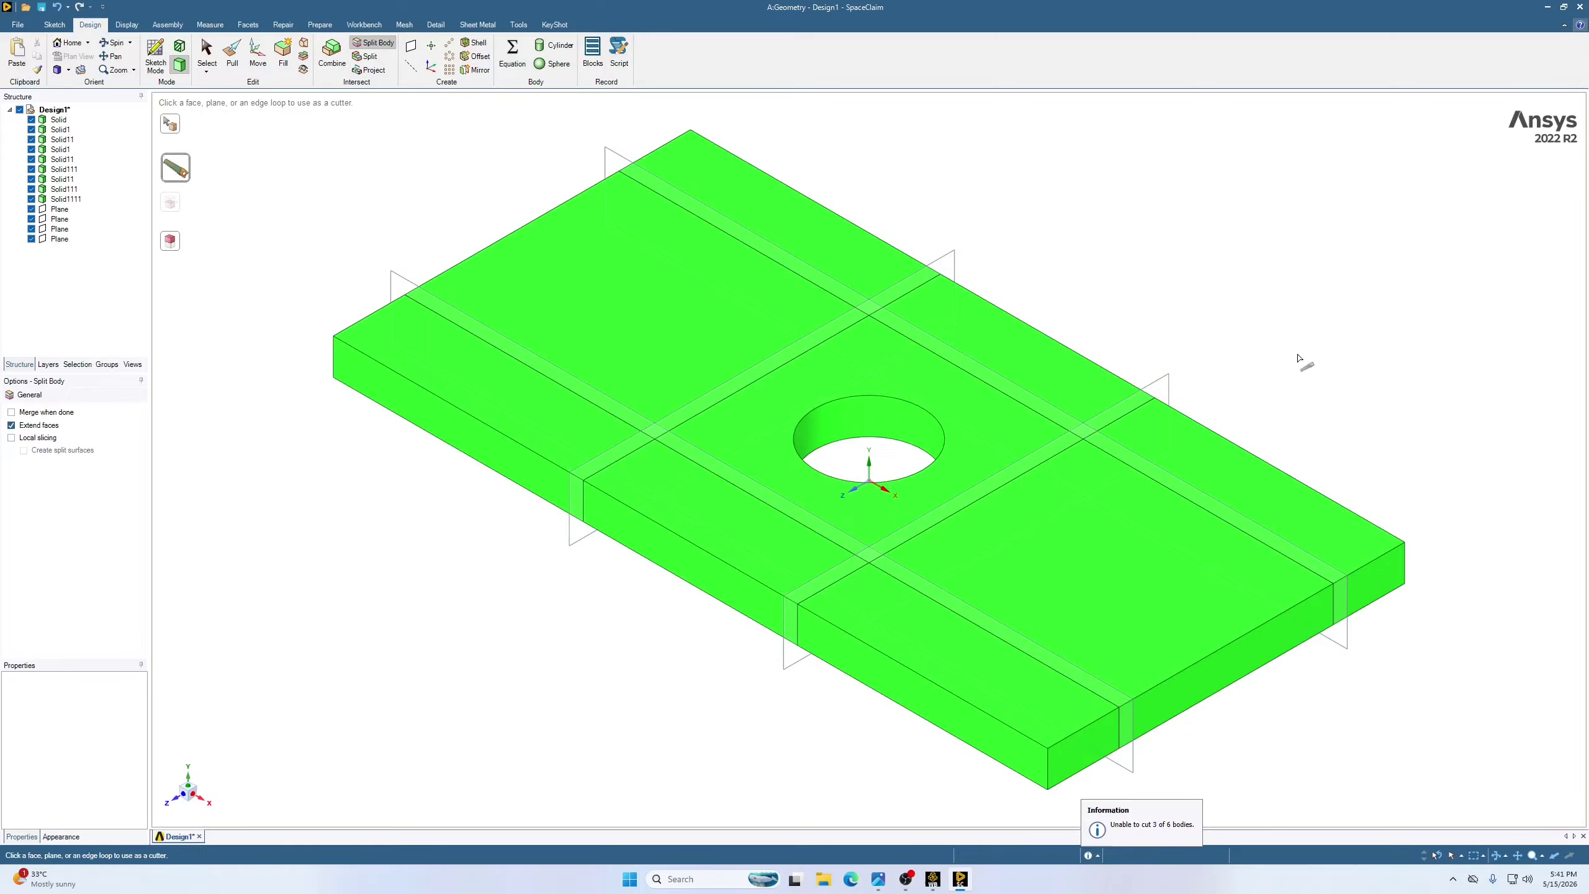
click(207, 52)
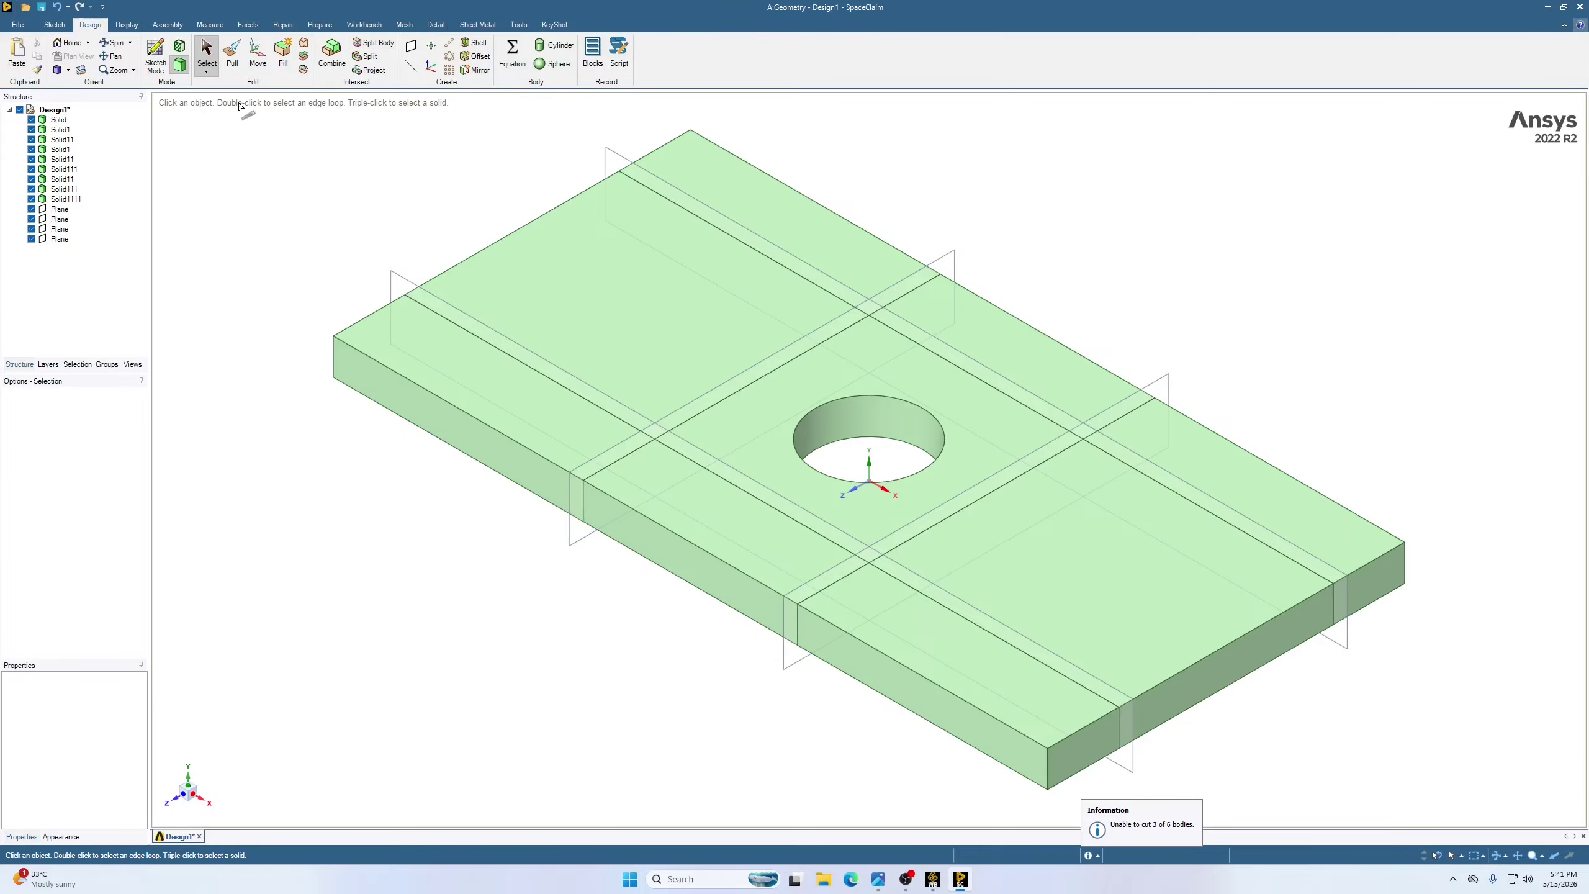
middle_drag(1003, 202, 957, 225)
scroll(796, 599, down, 3)
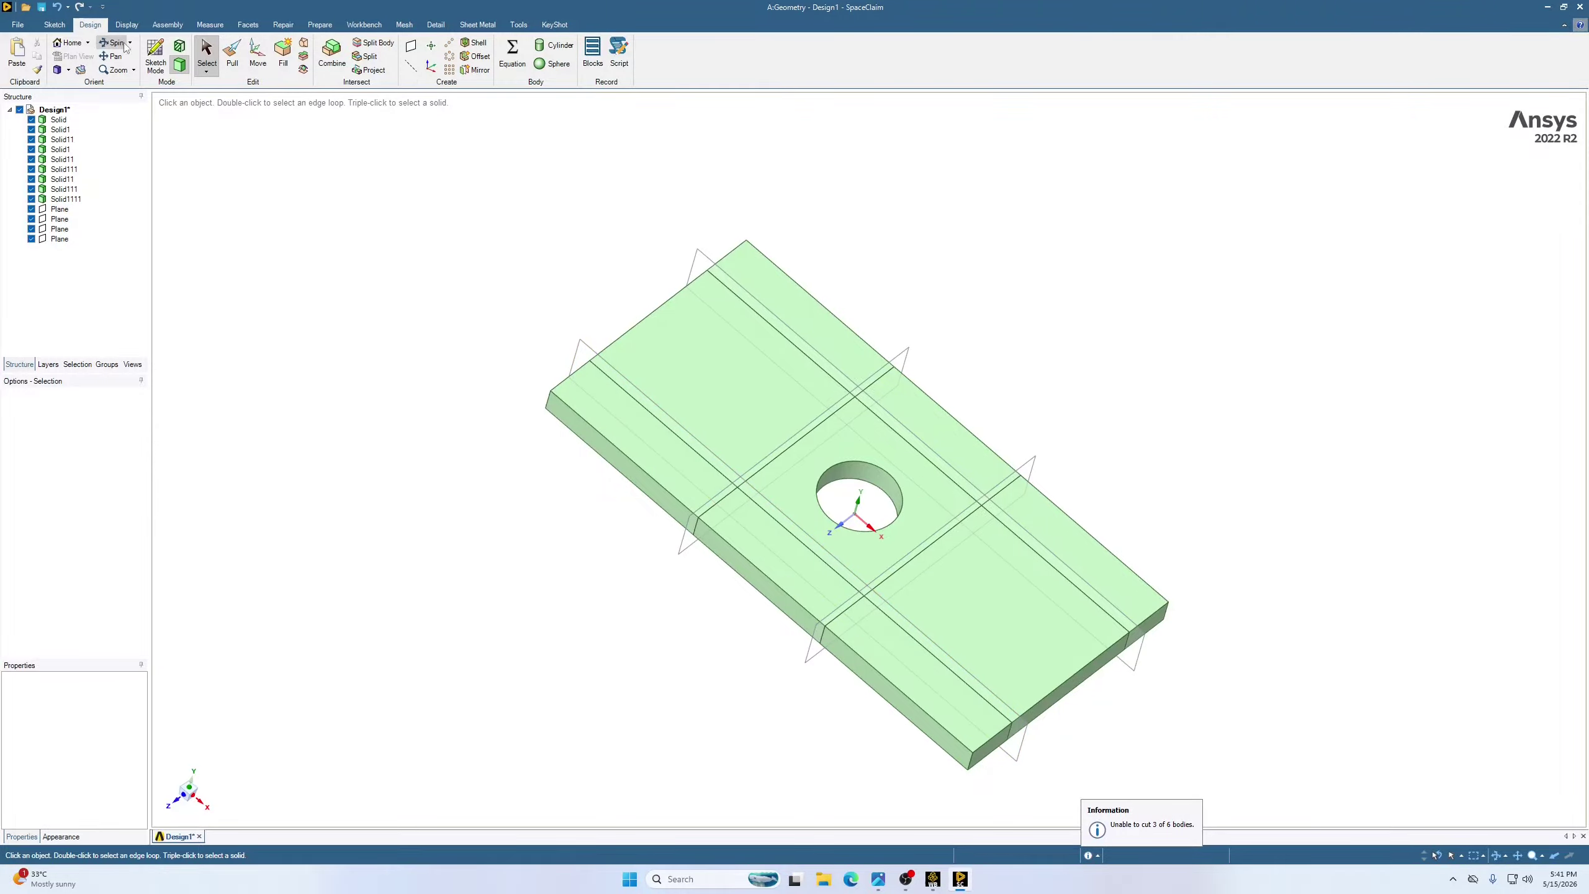
Delete all four offset planes used for splitting the plate
click(59, 209)
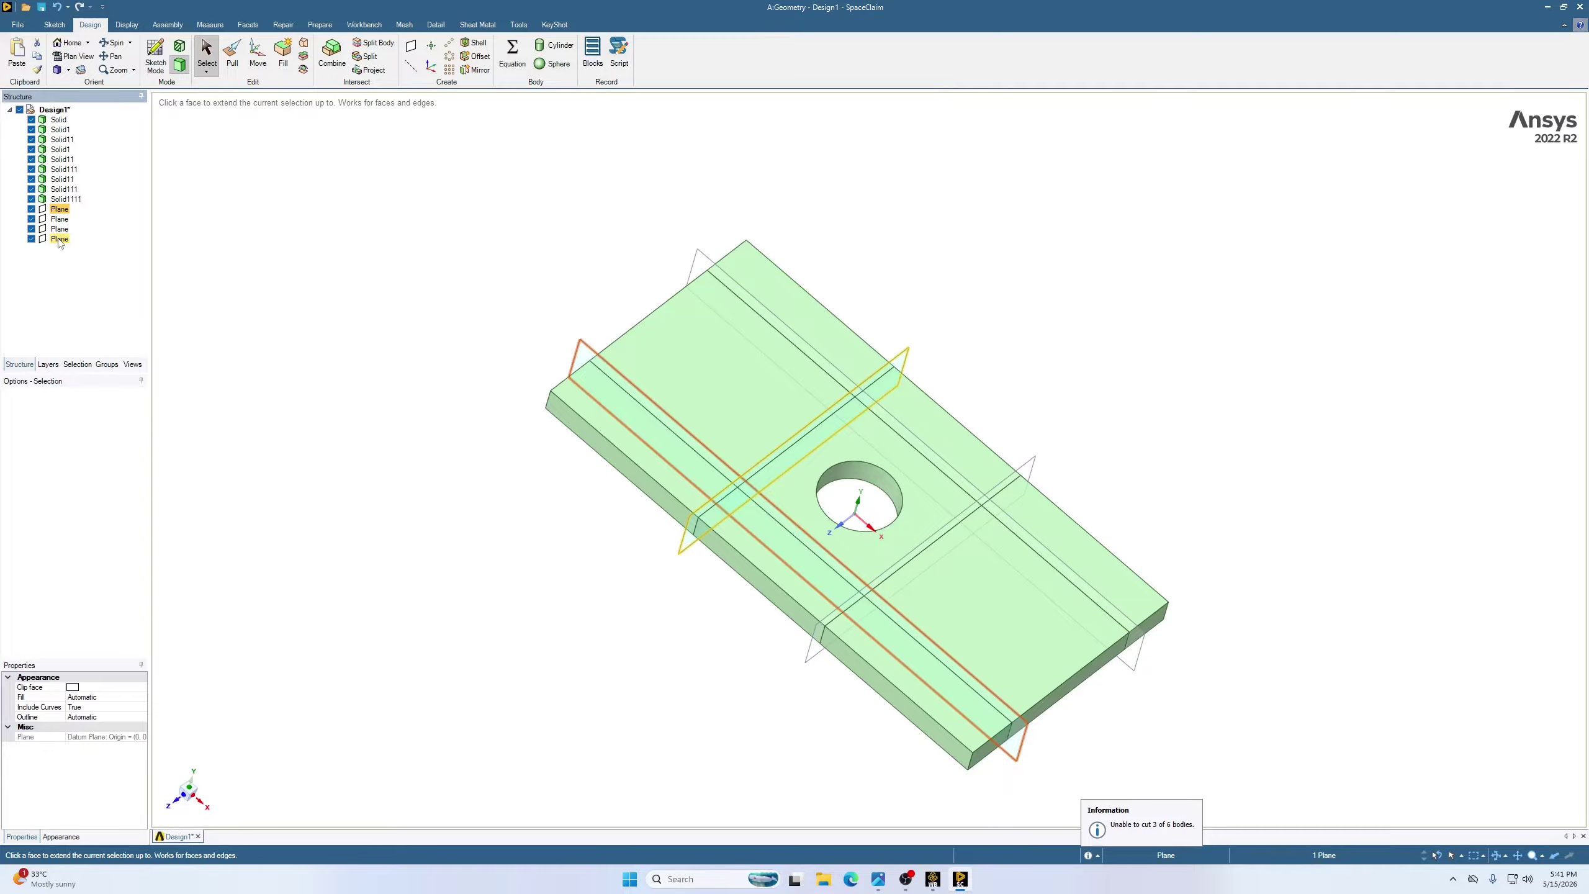
shift+click(59, 240)
right_click(59, 240)
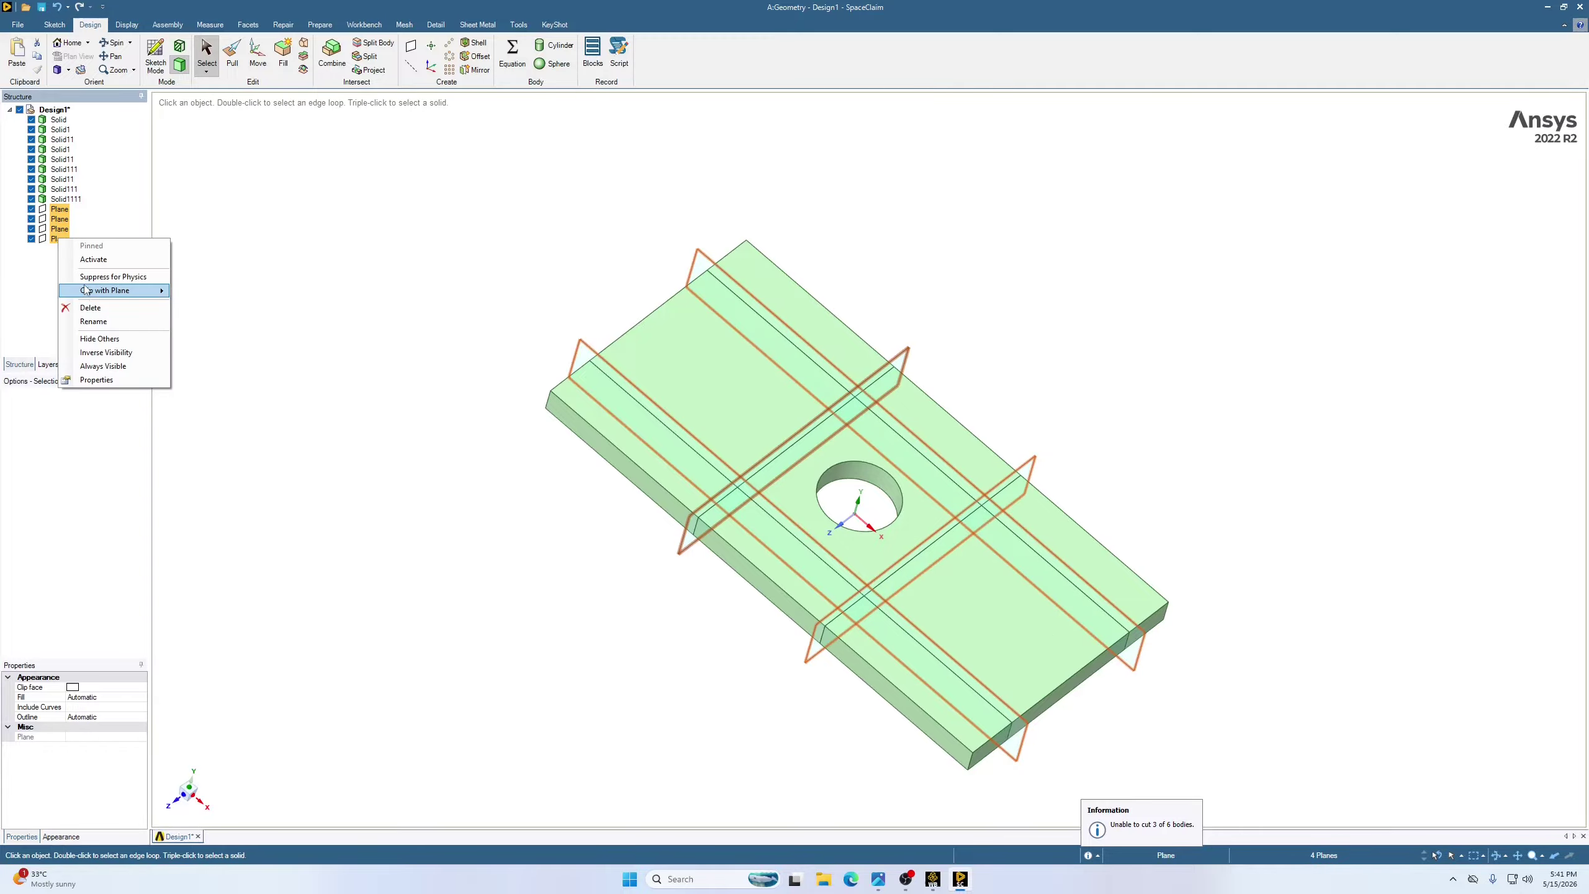
click(84, 308)
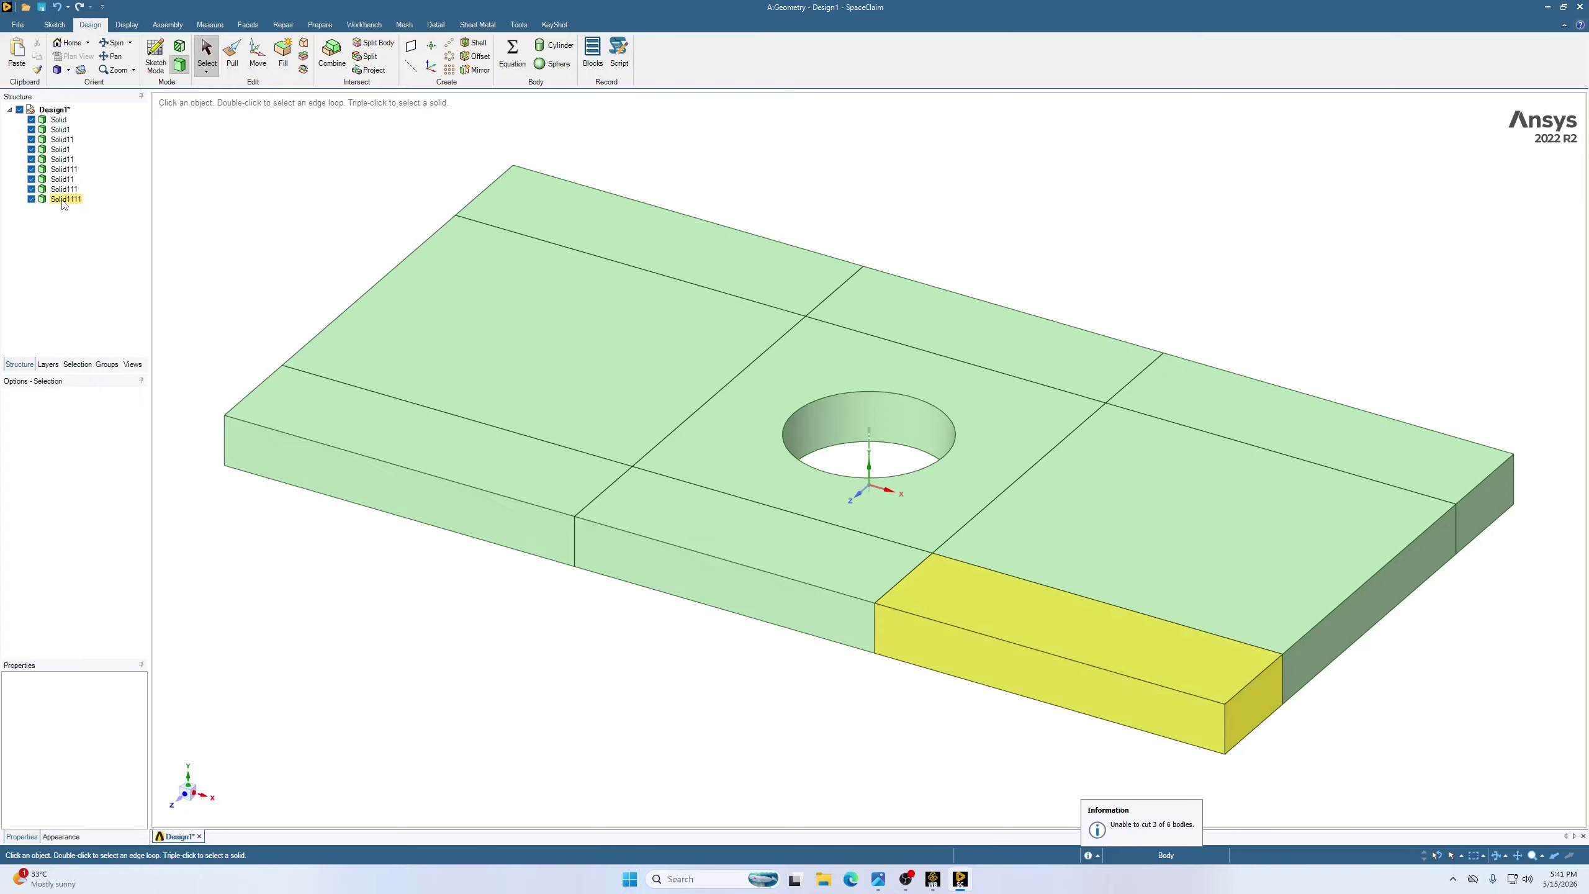
Hide the central square block that contains the hole
click(844, 359)
right_click(845, 359)
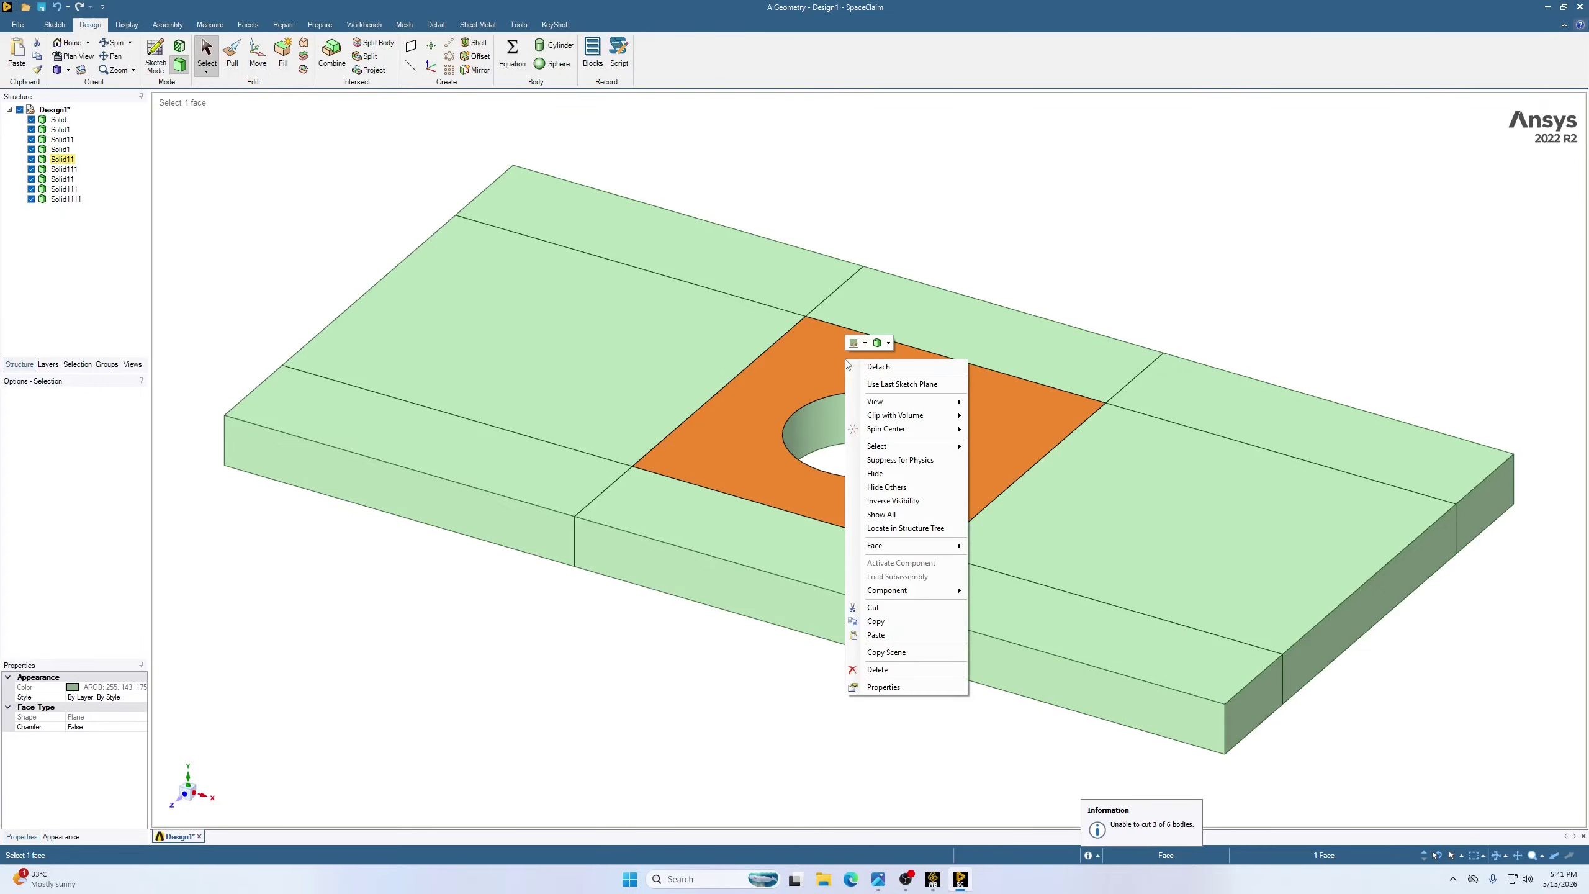
click(882, 474)
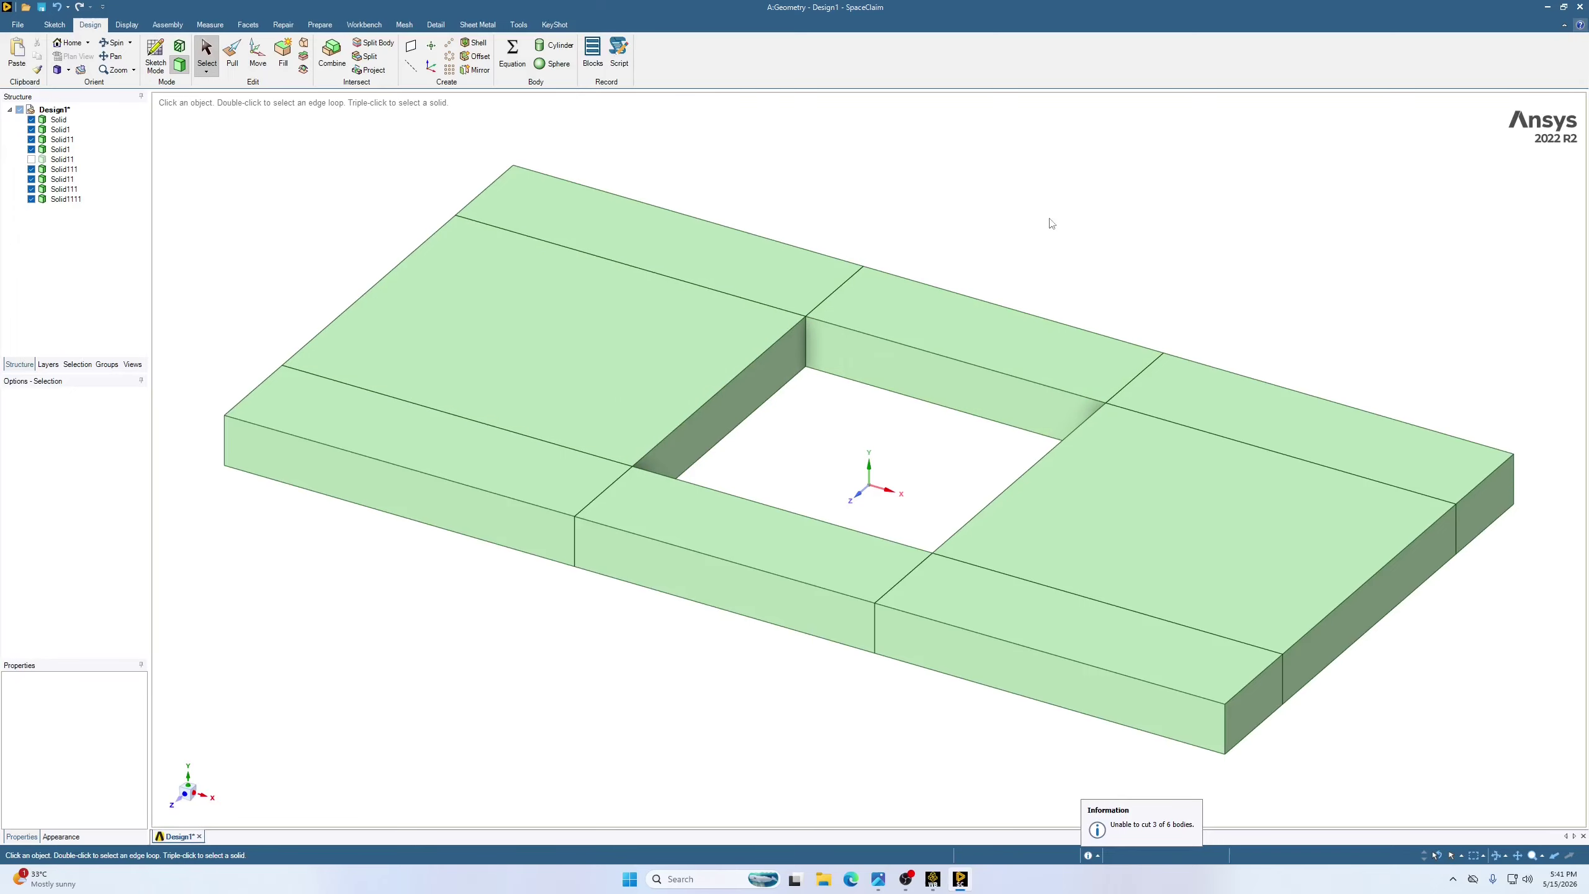
Limit selection to edges and create a plane through the opening's vertical corner edges at negative X, negative Z and positive X, positive Z
click(1461, 856)
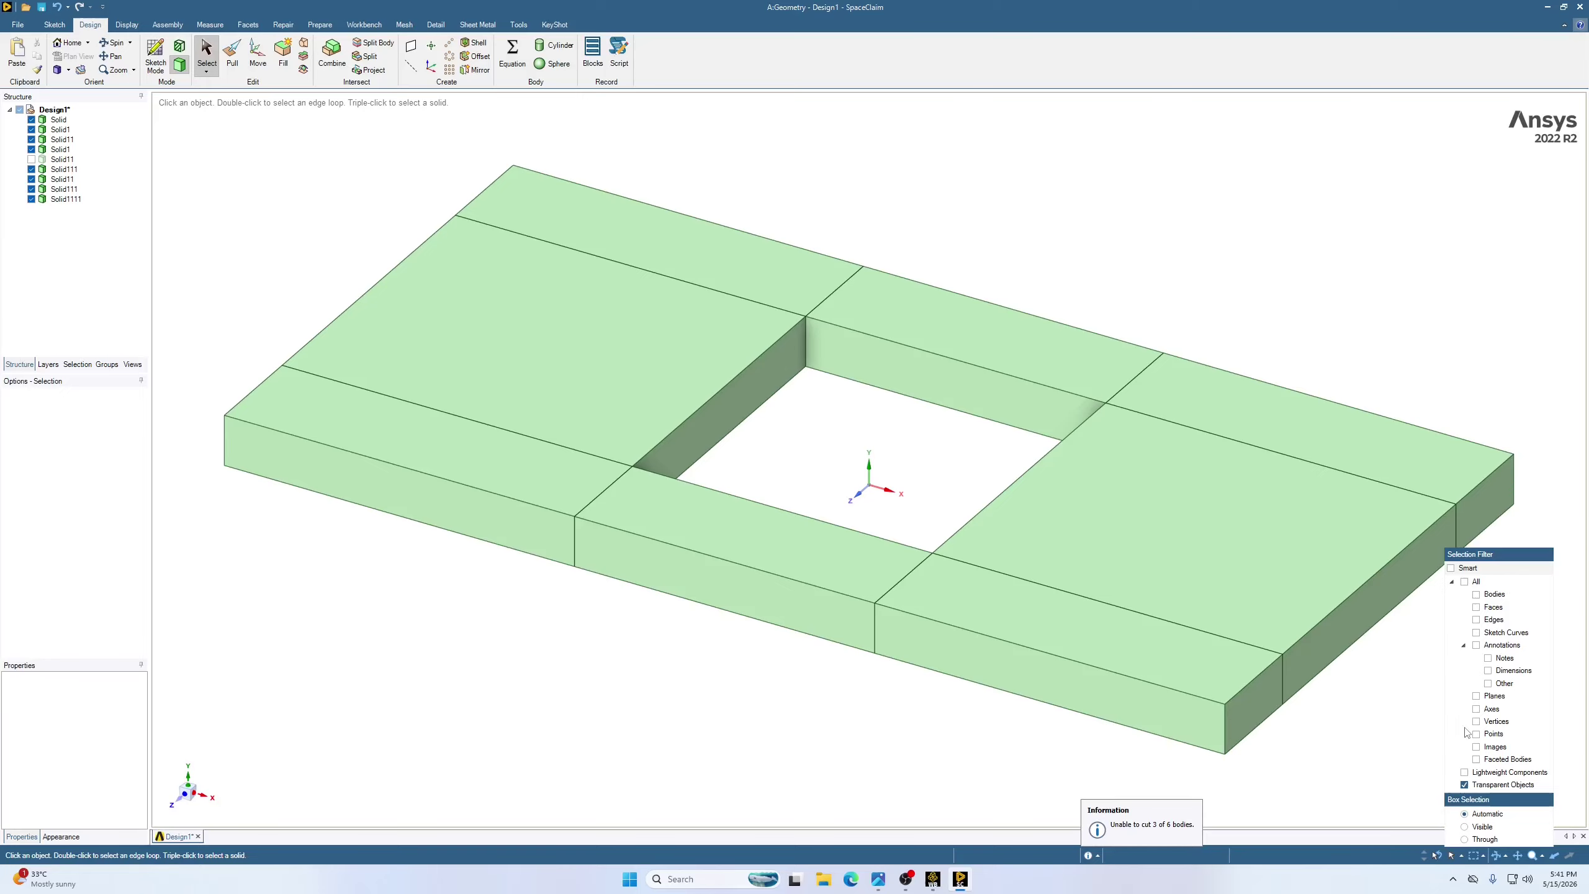
click(1489, 618)
scroll(1394, 504, up, 1)
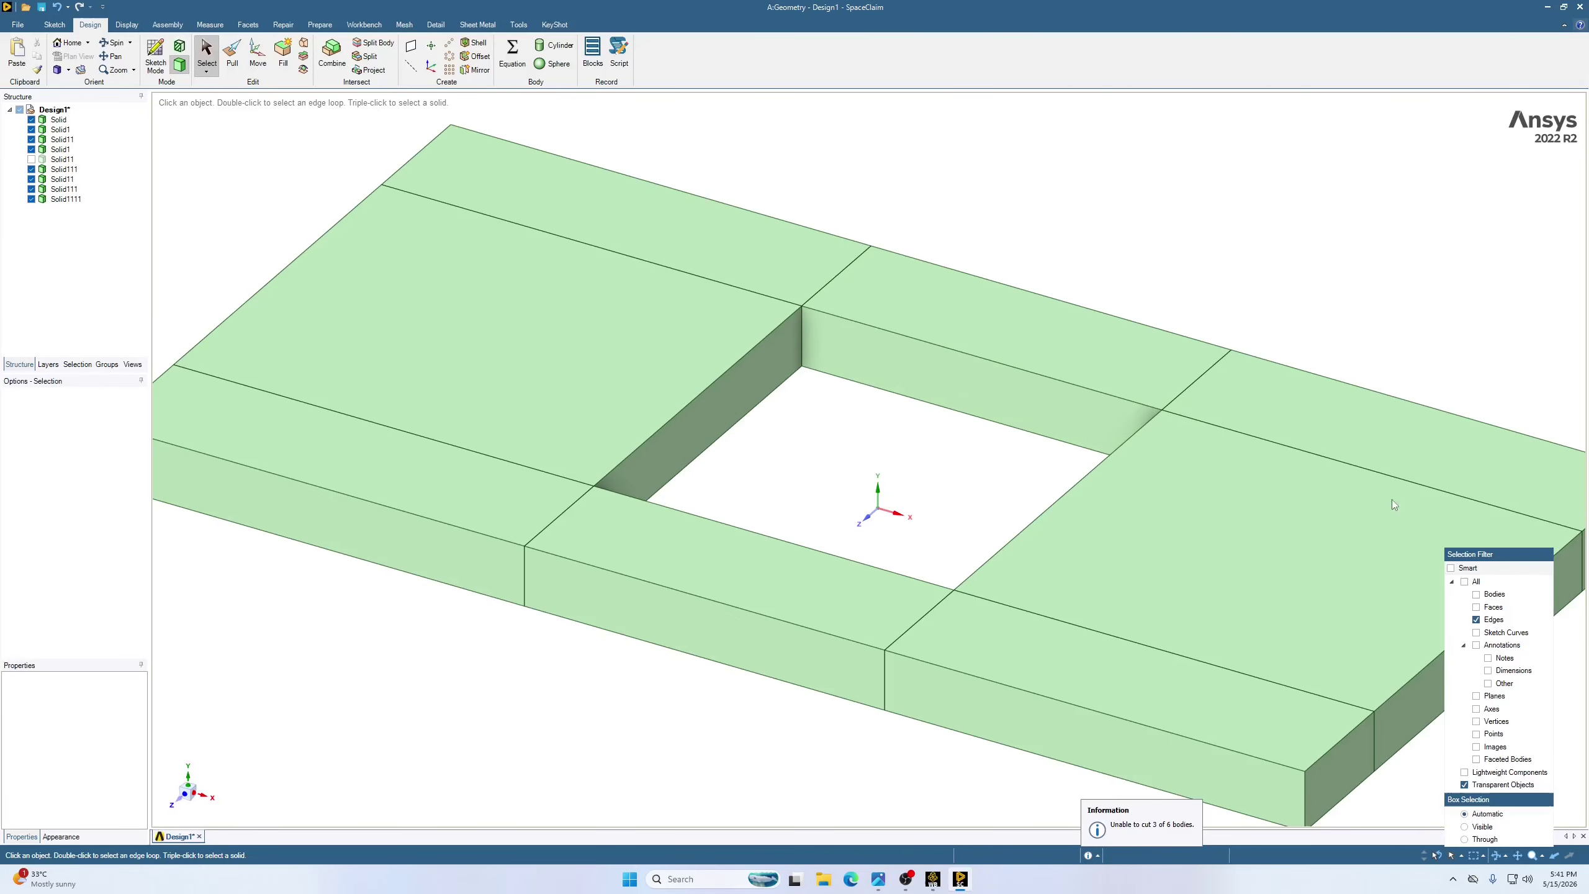
click(802, 339)
middle_drag(802, 339, 1105, 783)
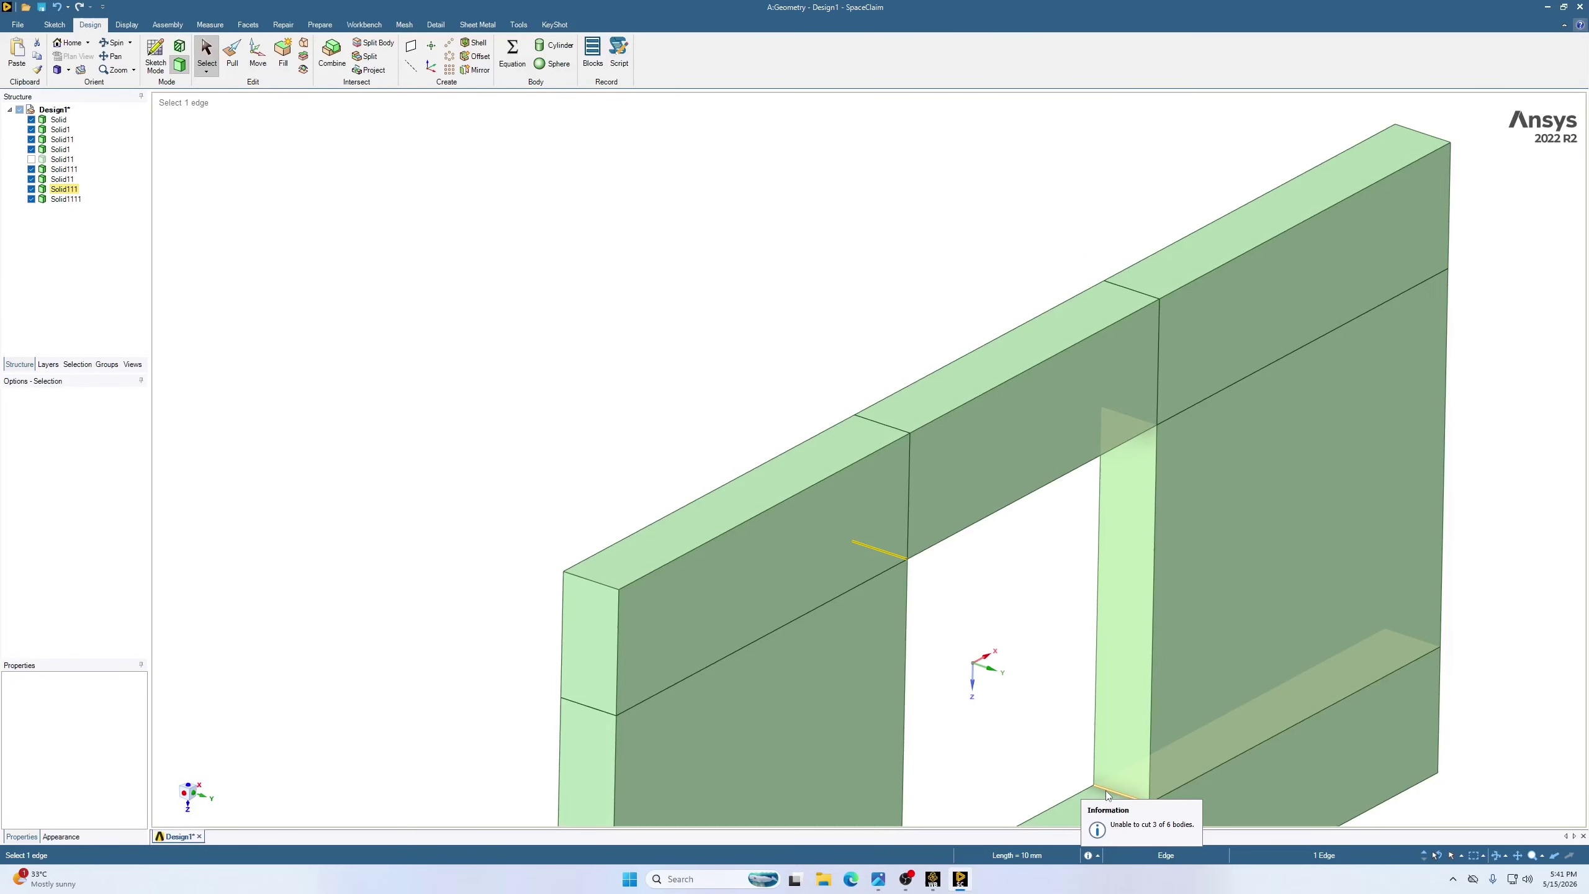
key(ctrl)
ctrl+click(1104, 794)
middle_drag(1104, 794, 995, 563)
click(411, 45)
Create a second diagonal plane through the square opening's two remaining opposite vertical corner edges
middle_drag(812, 220, 871, 764)
click(1087, 551)
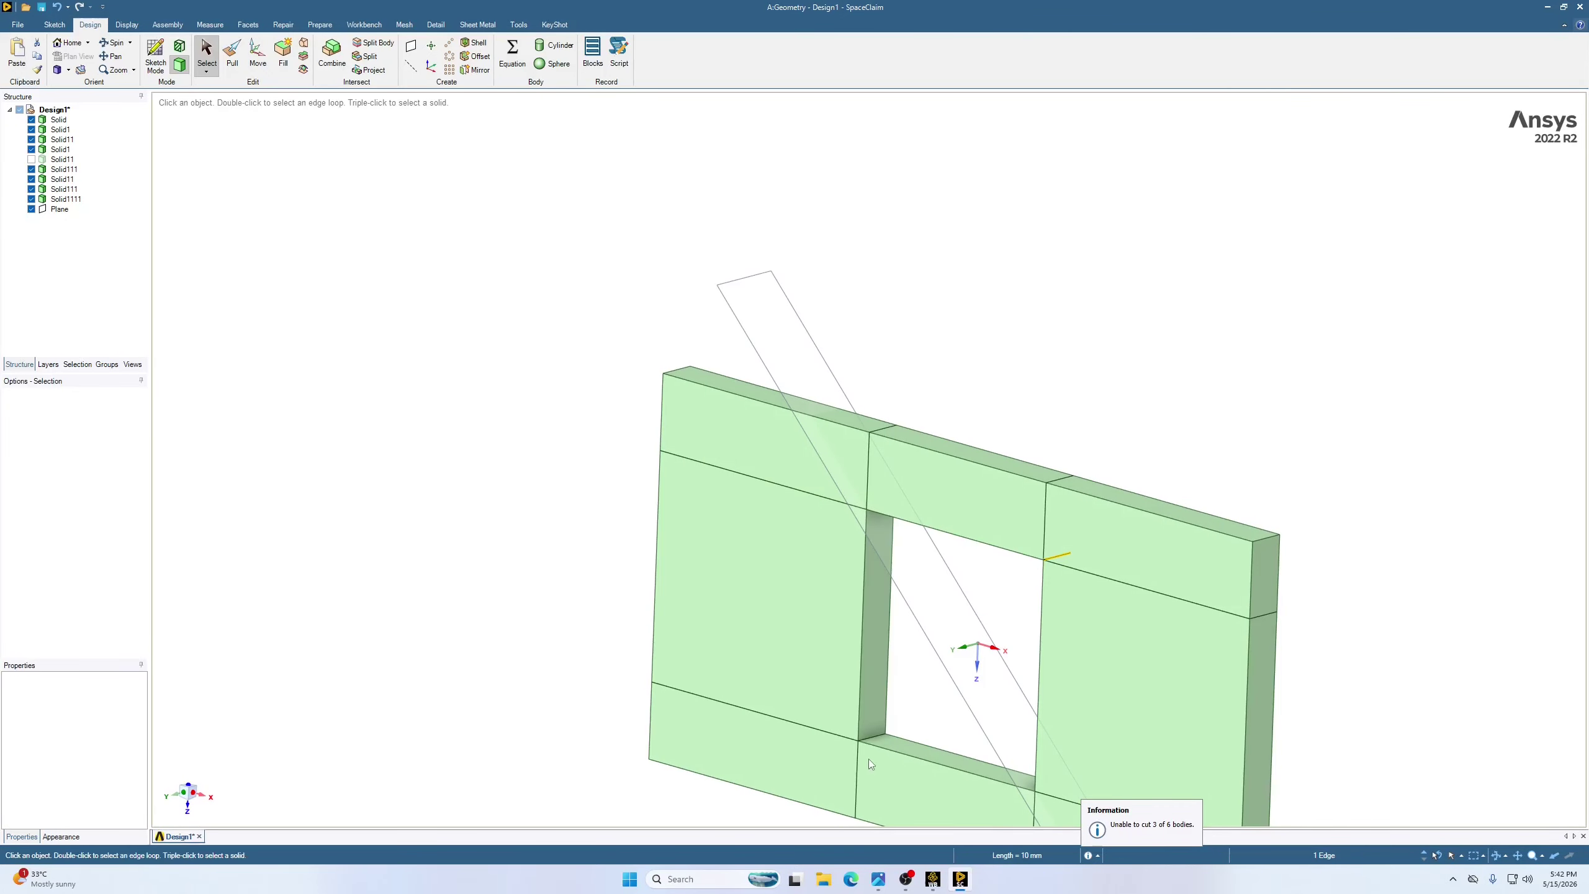
ctrl+click(872, 737)
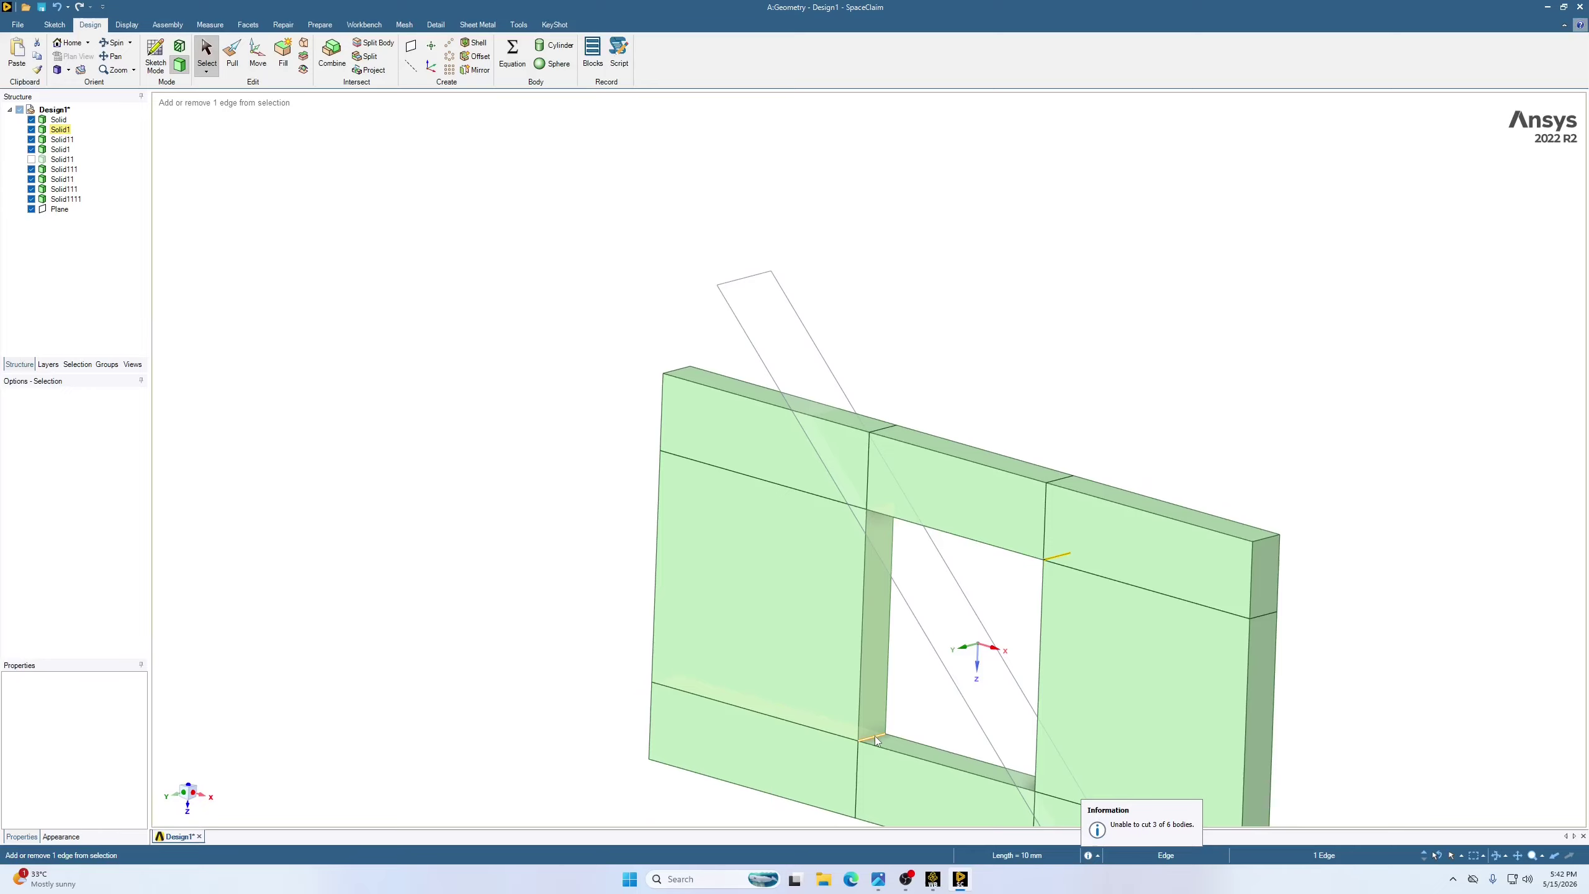
click(411, 46)
middle_drag(1004, 397, 1268, 365)
middle_drag(875, 256, 913, 253)
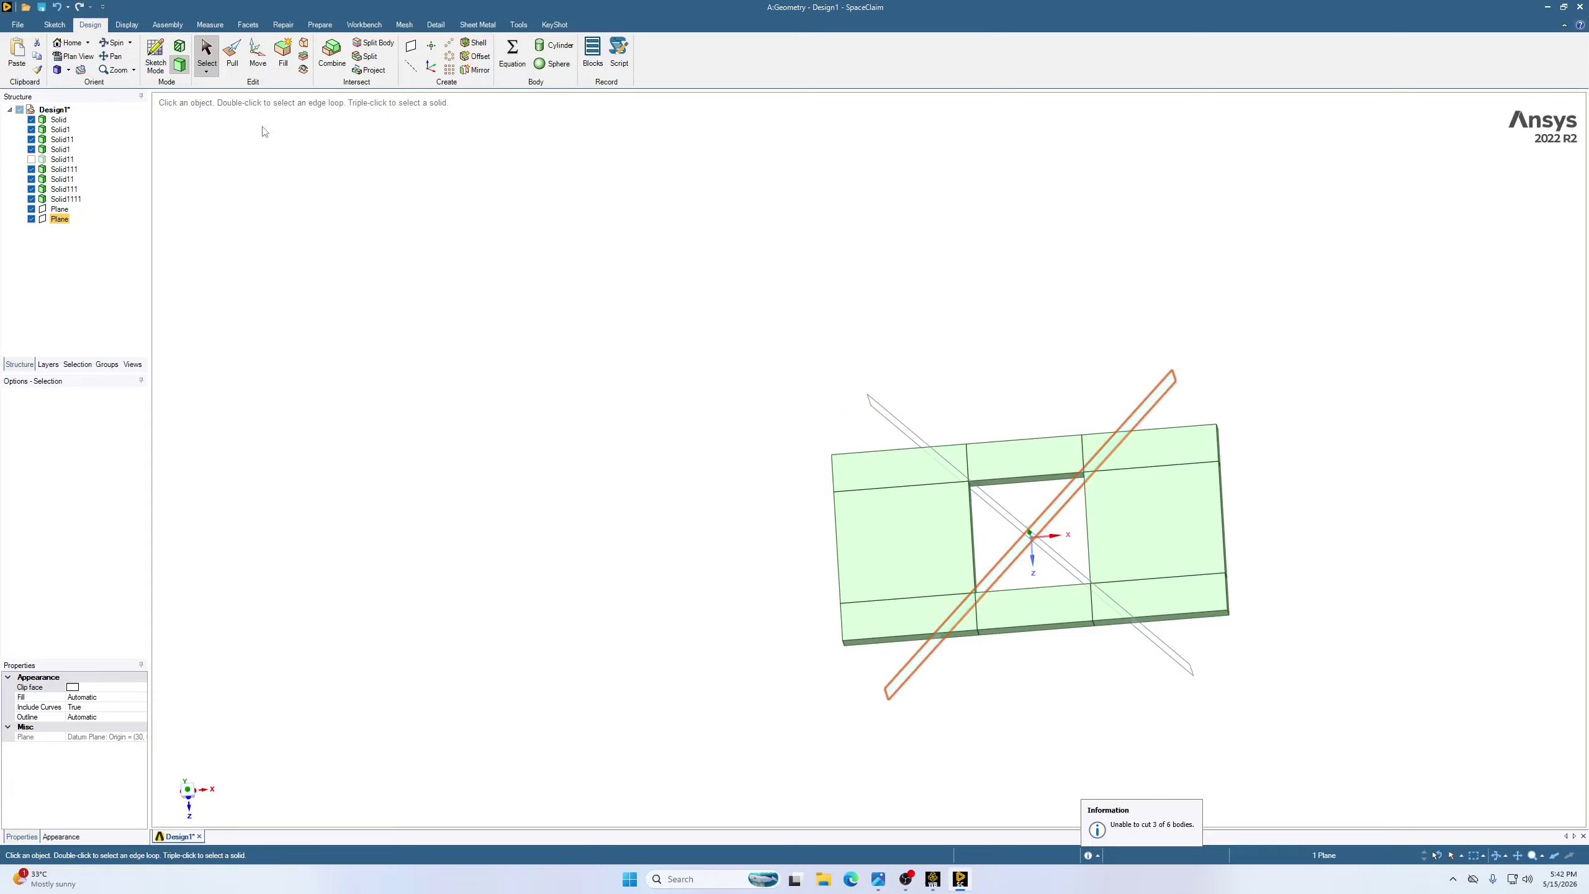
click(57, 70)
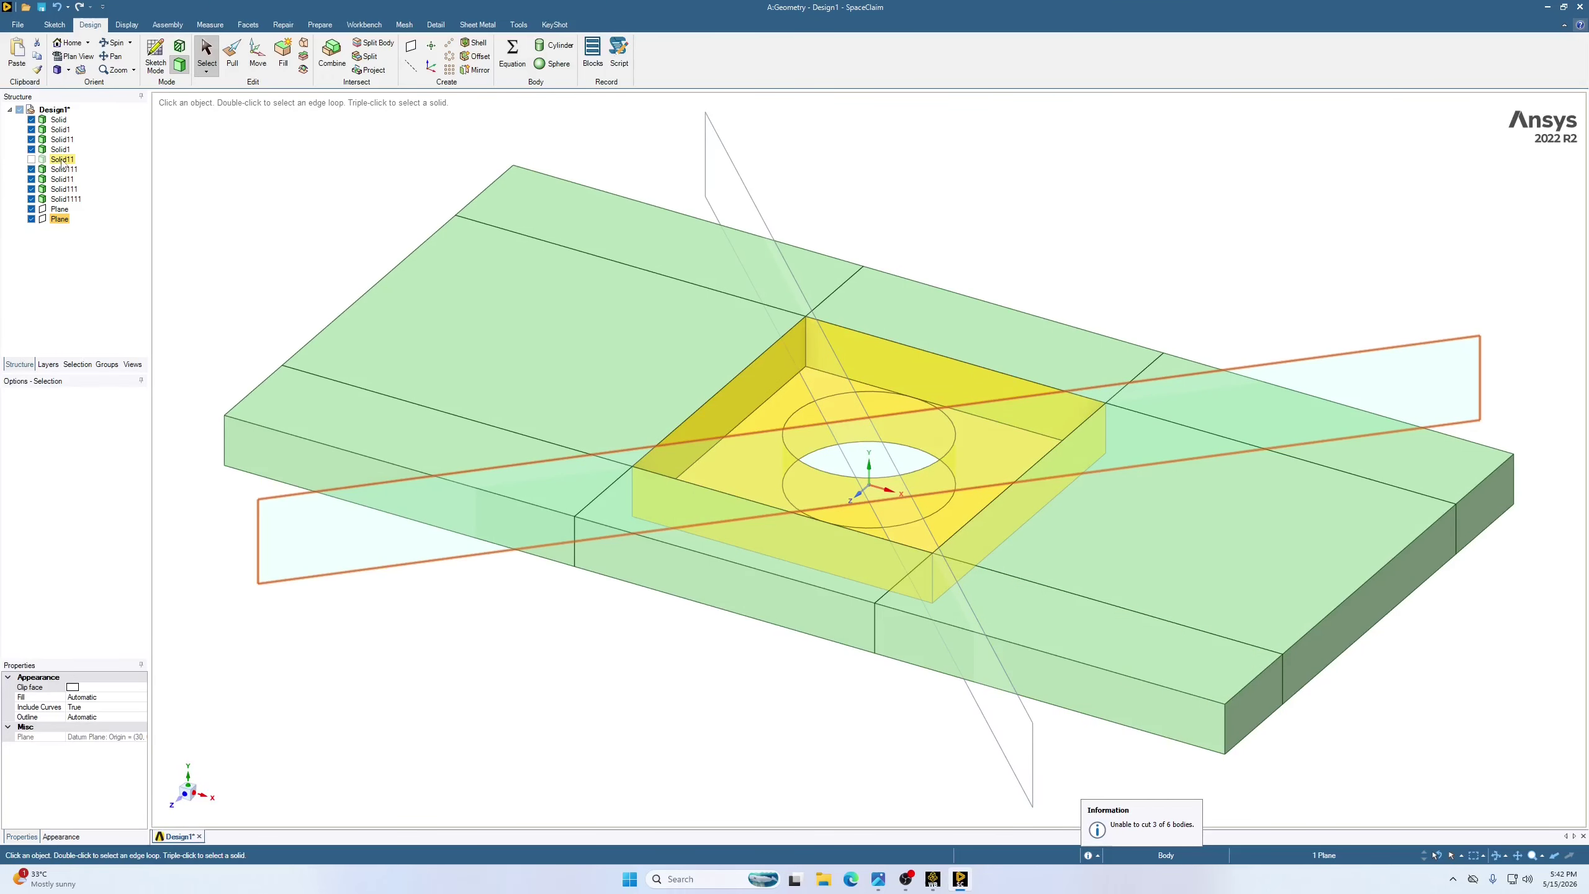
Show the central block again and split it along both diagonal planes into separate blocks around the hole
click(31, 161)
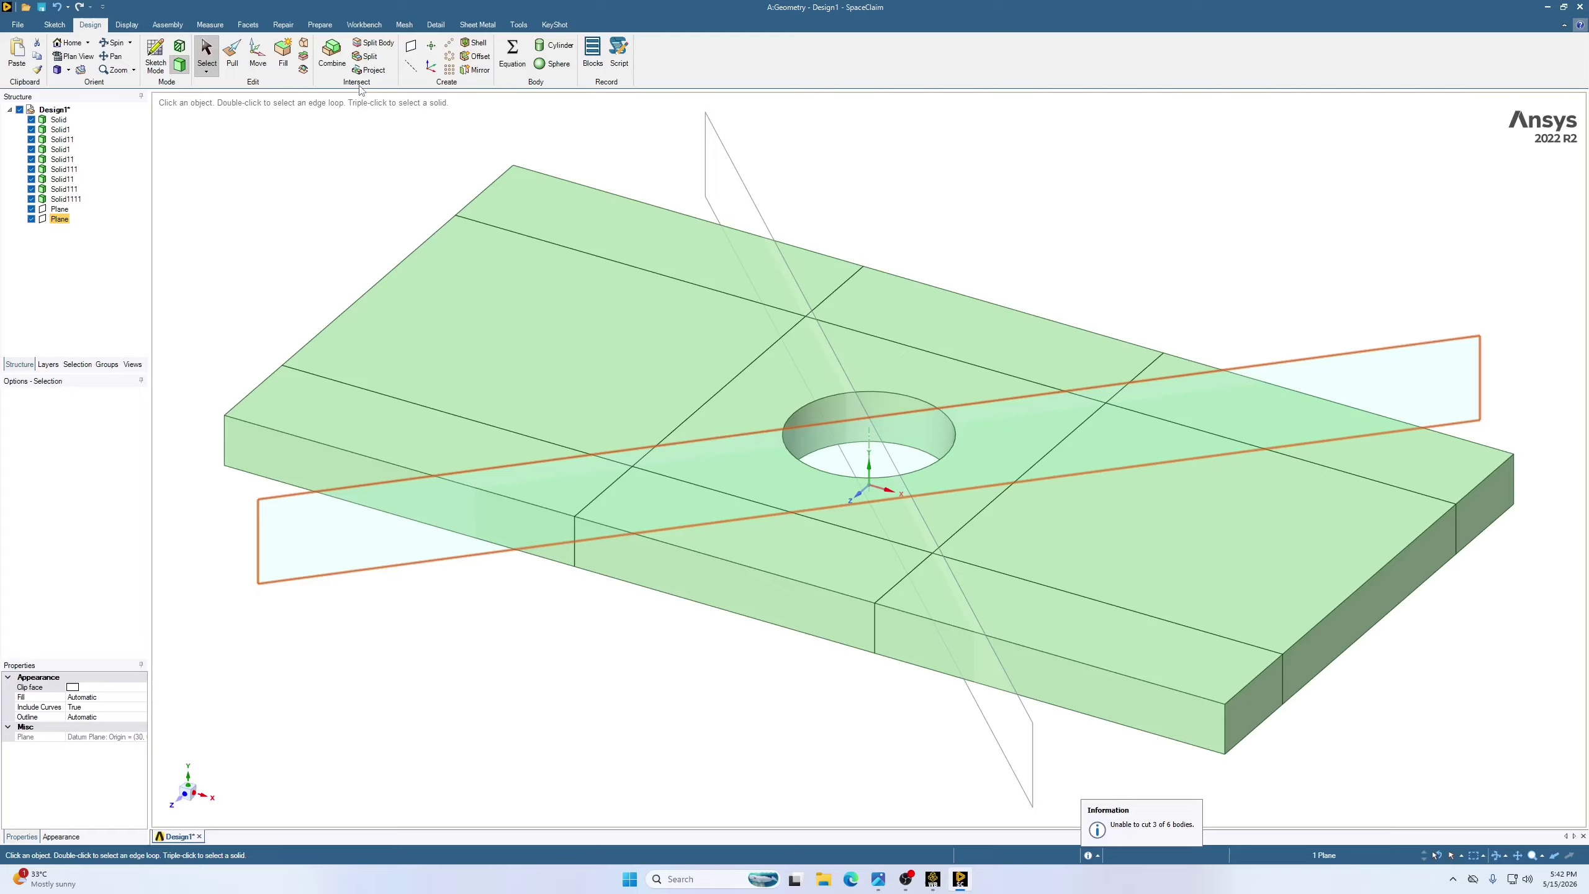
click(375, 43)
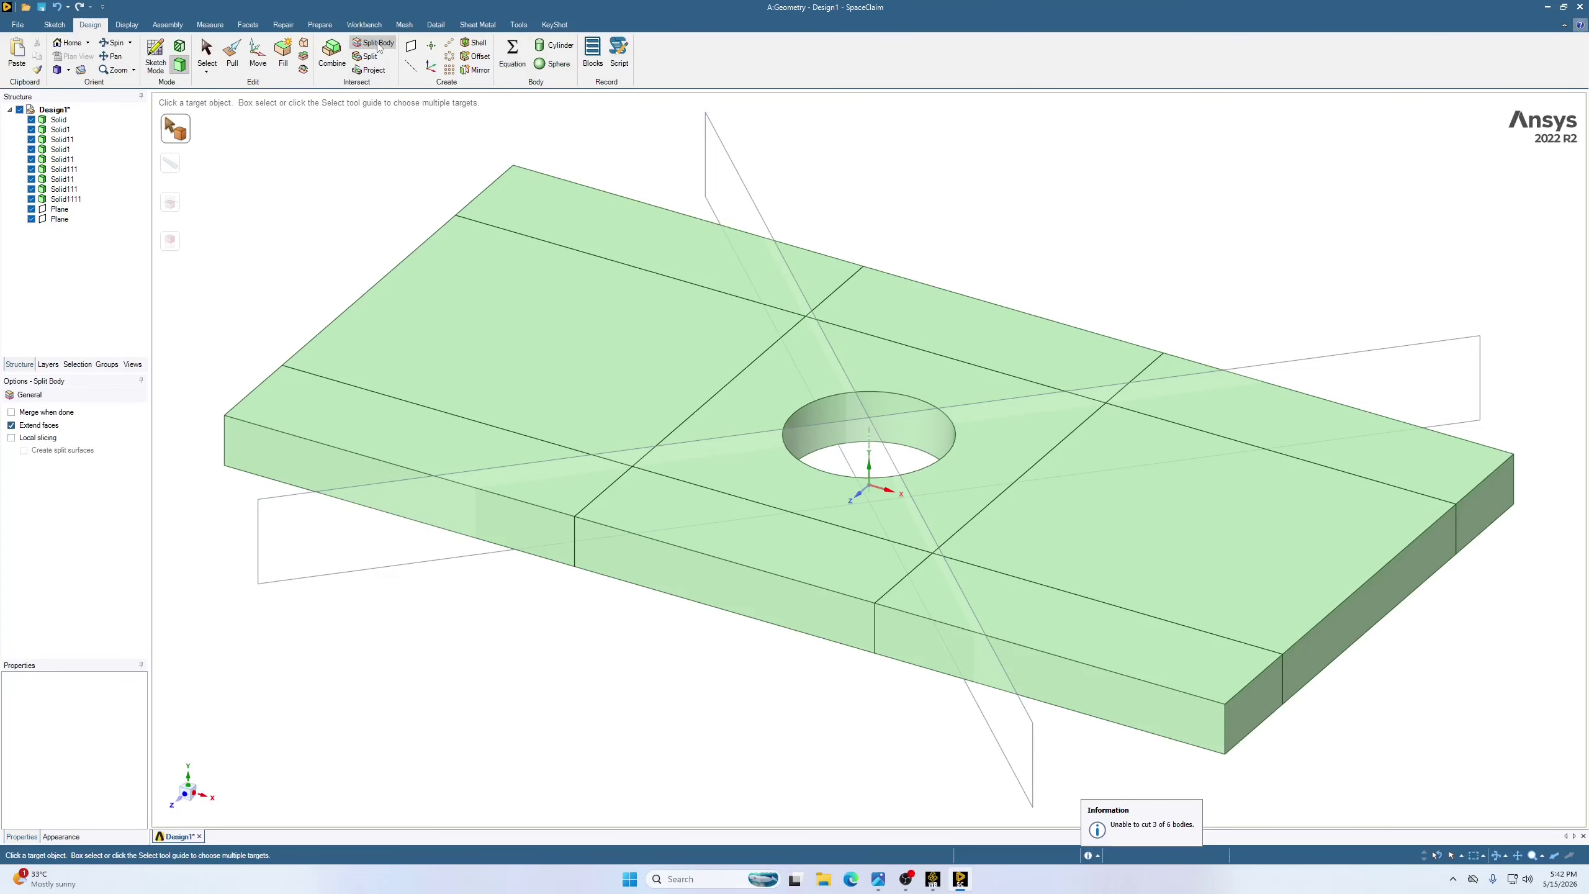
click(769, 382)
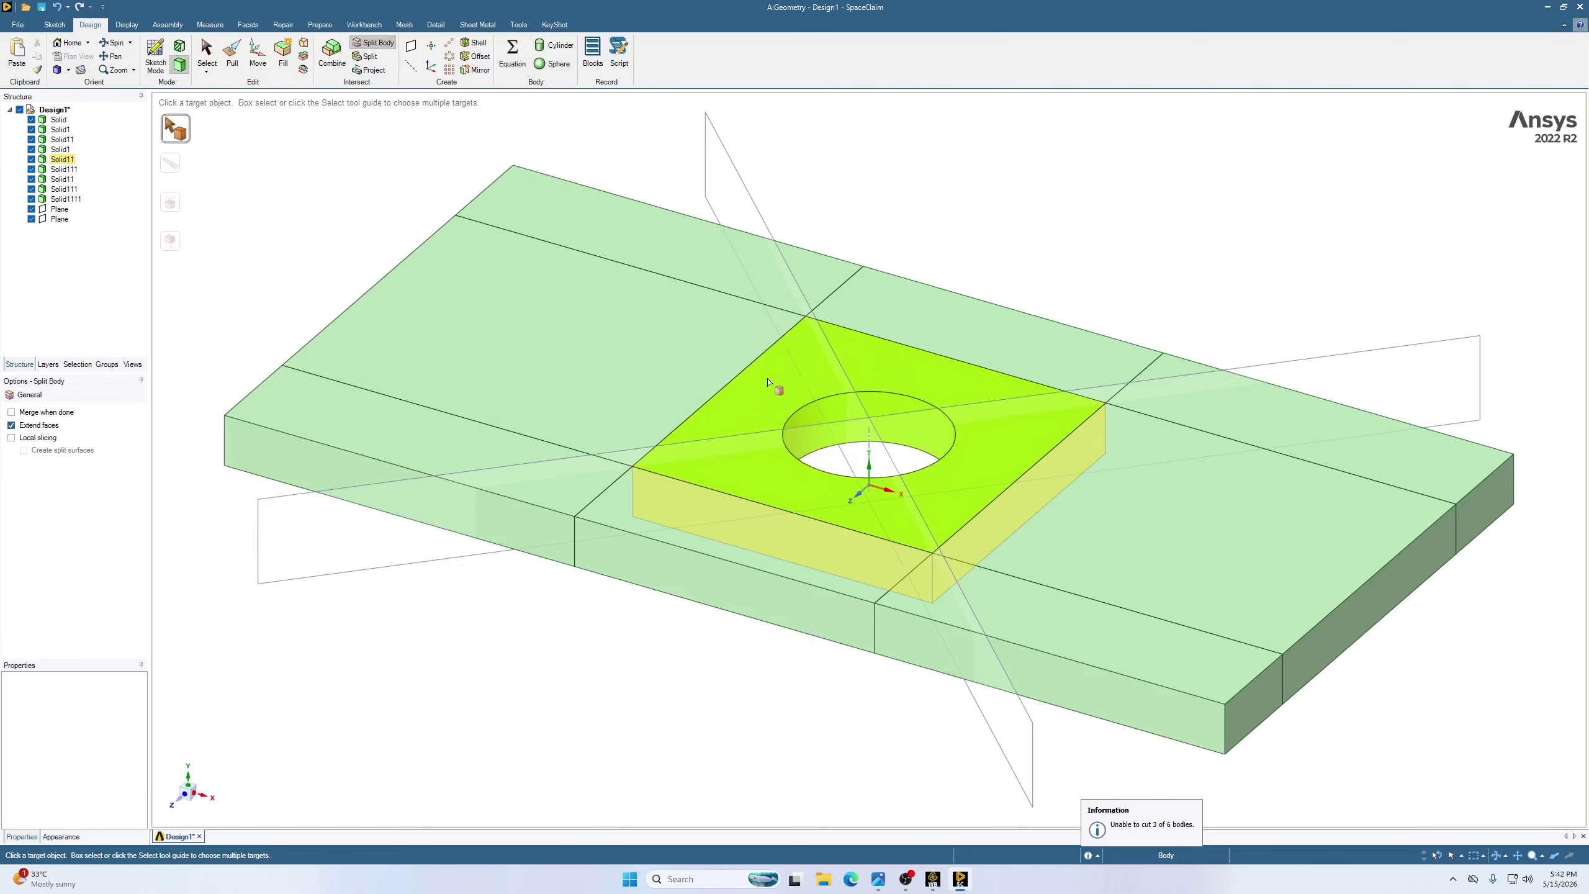
click(725, 154)
click(1399, 351)
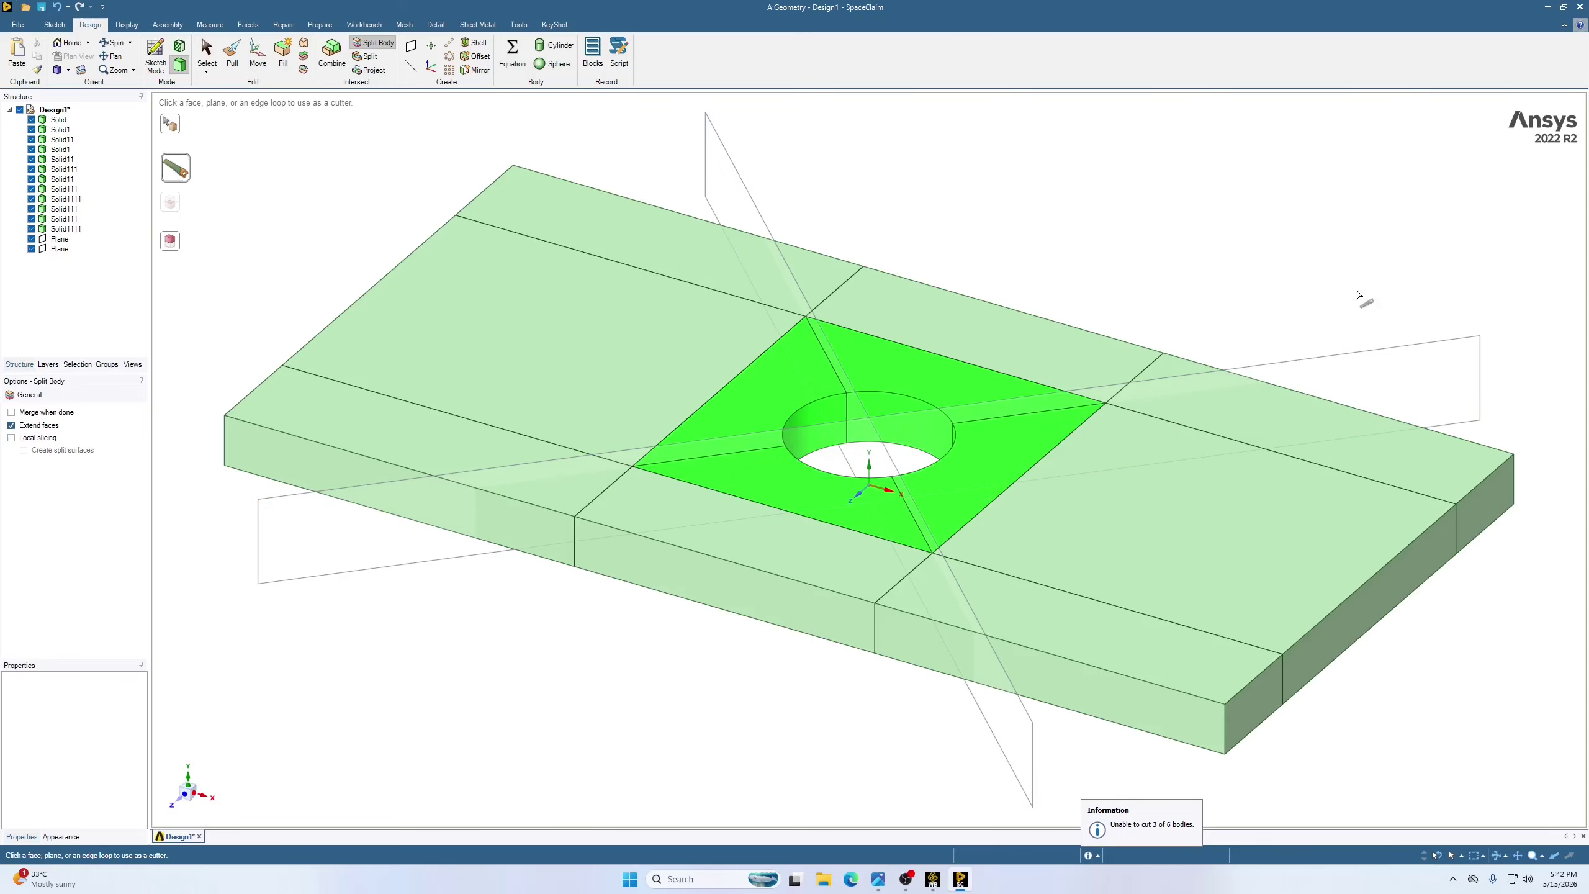
middle_drag(1022, 274, 1029, 321)
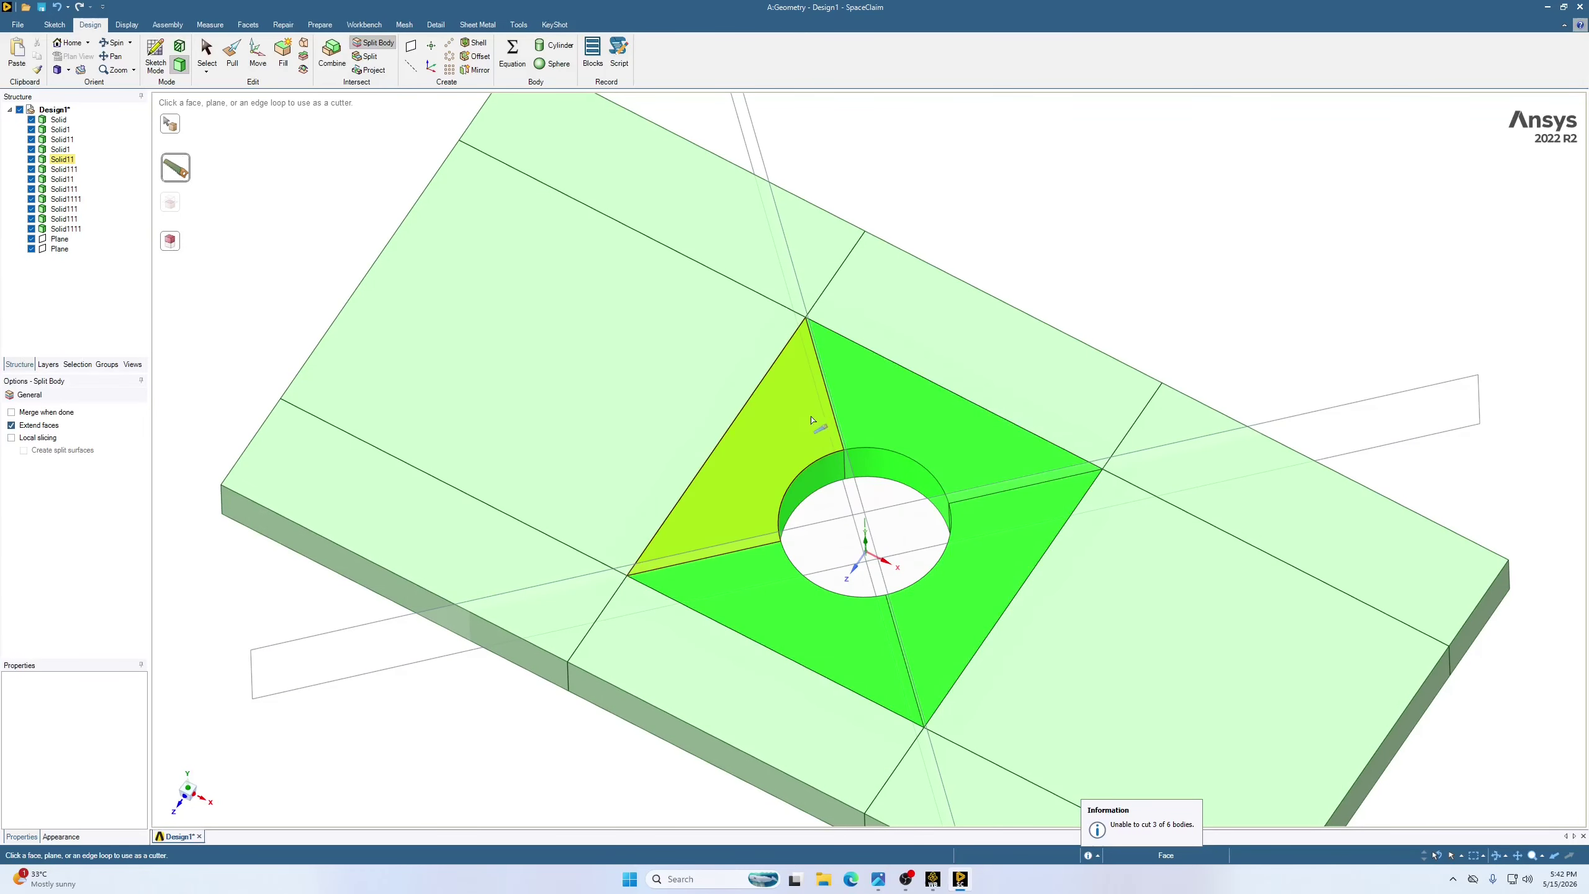
click(964, 412)
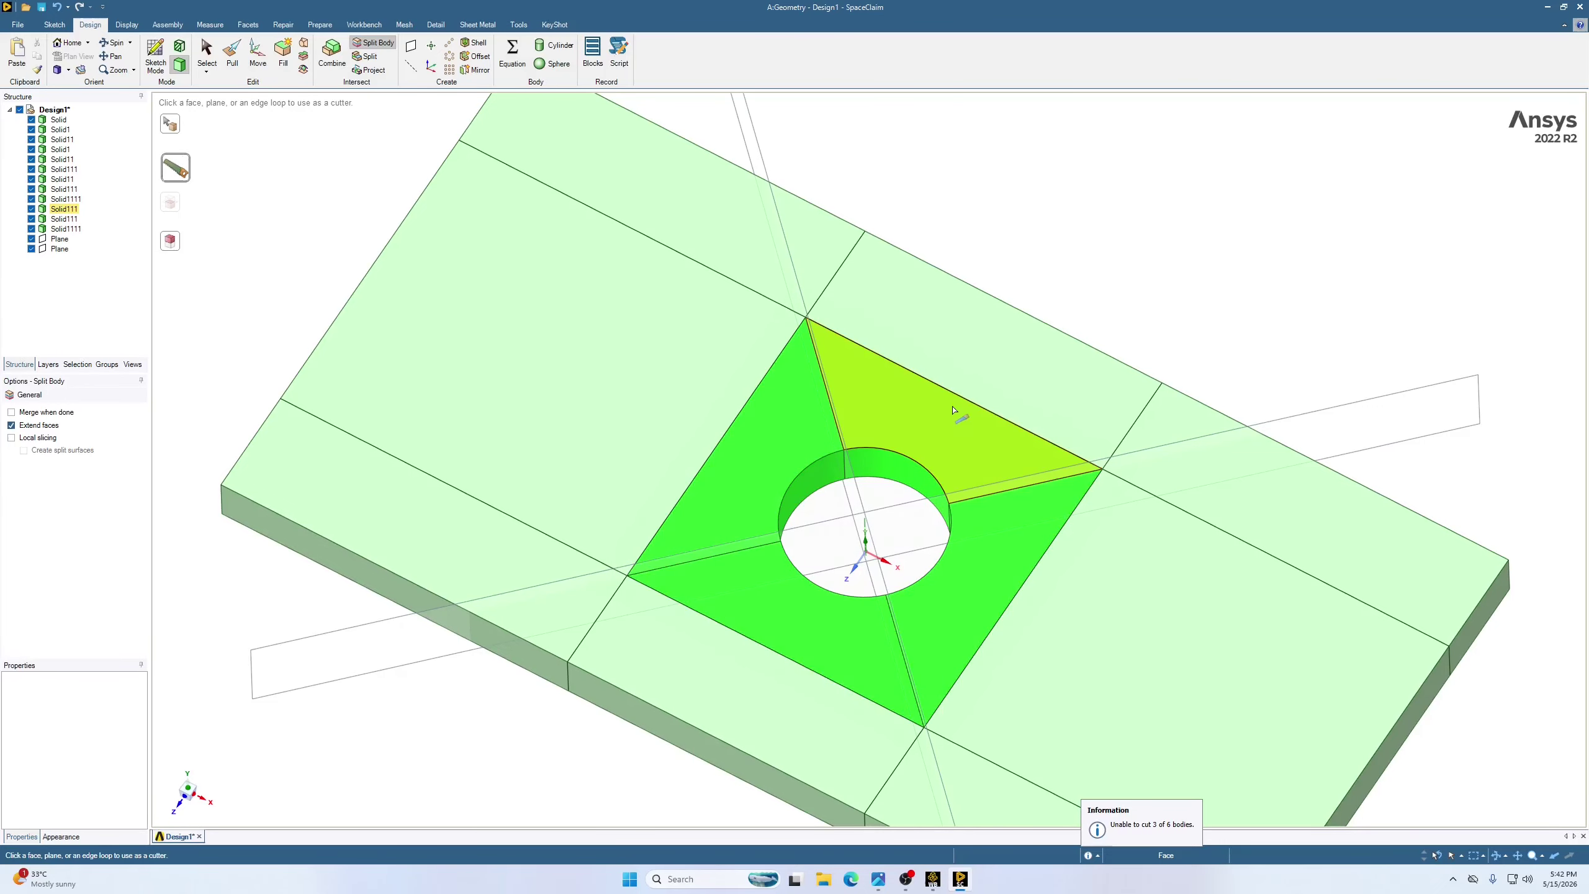
scroll(965, 412, down, 4)
key(Escape)
key(Escape)
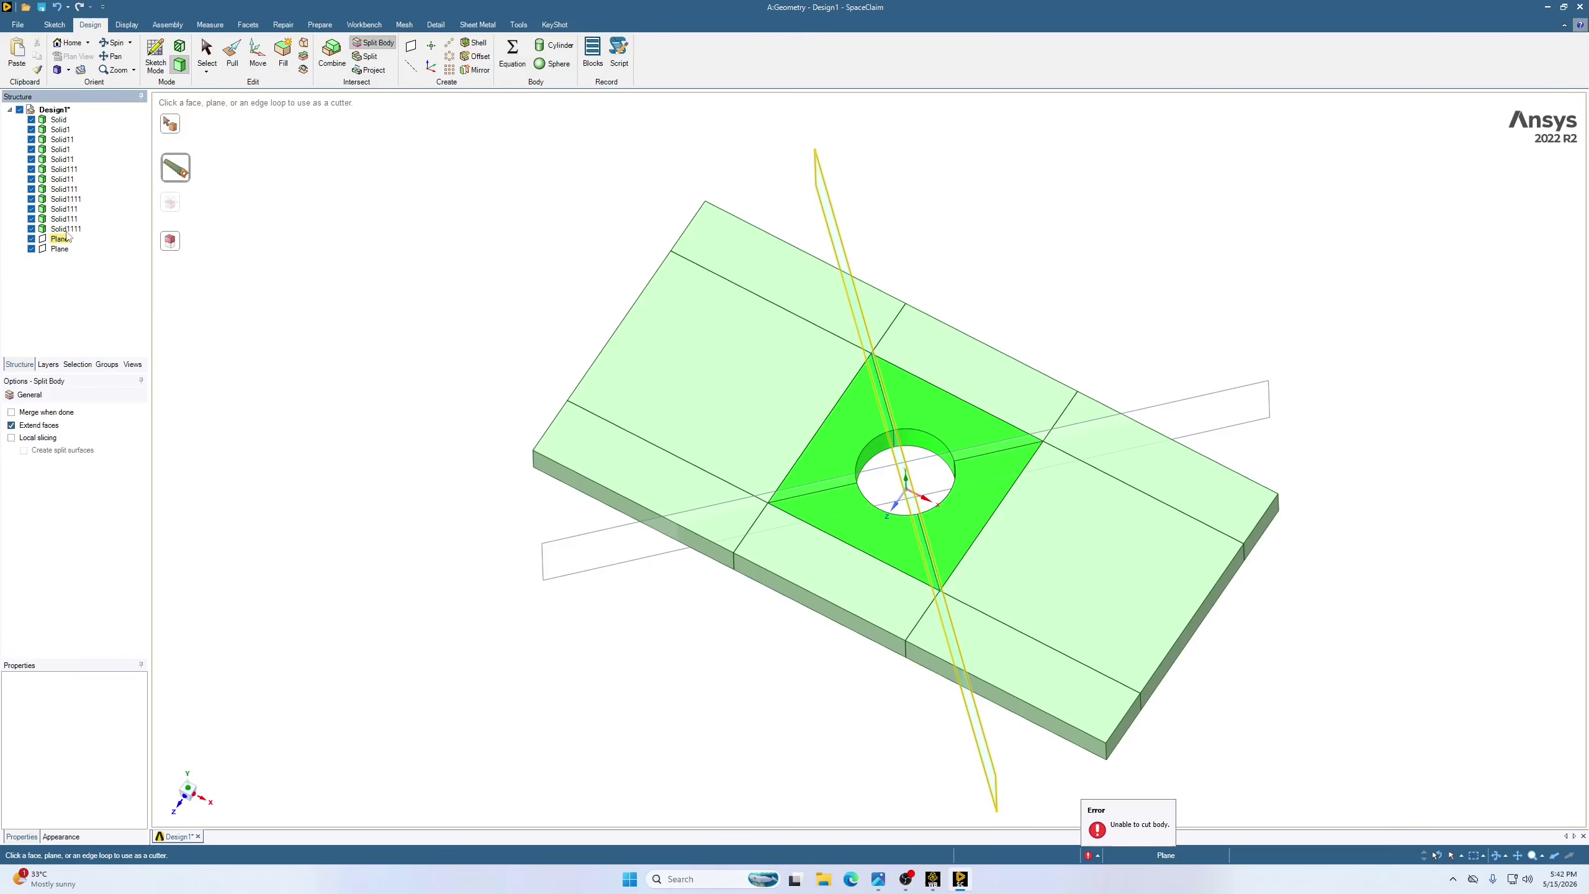
Delete both diagonal planes
ctrl+click(59, 245)
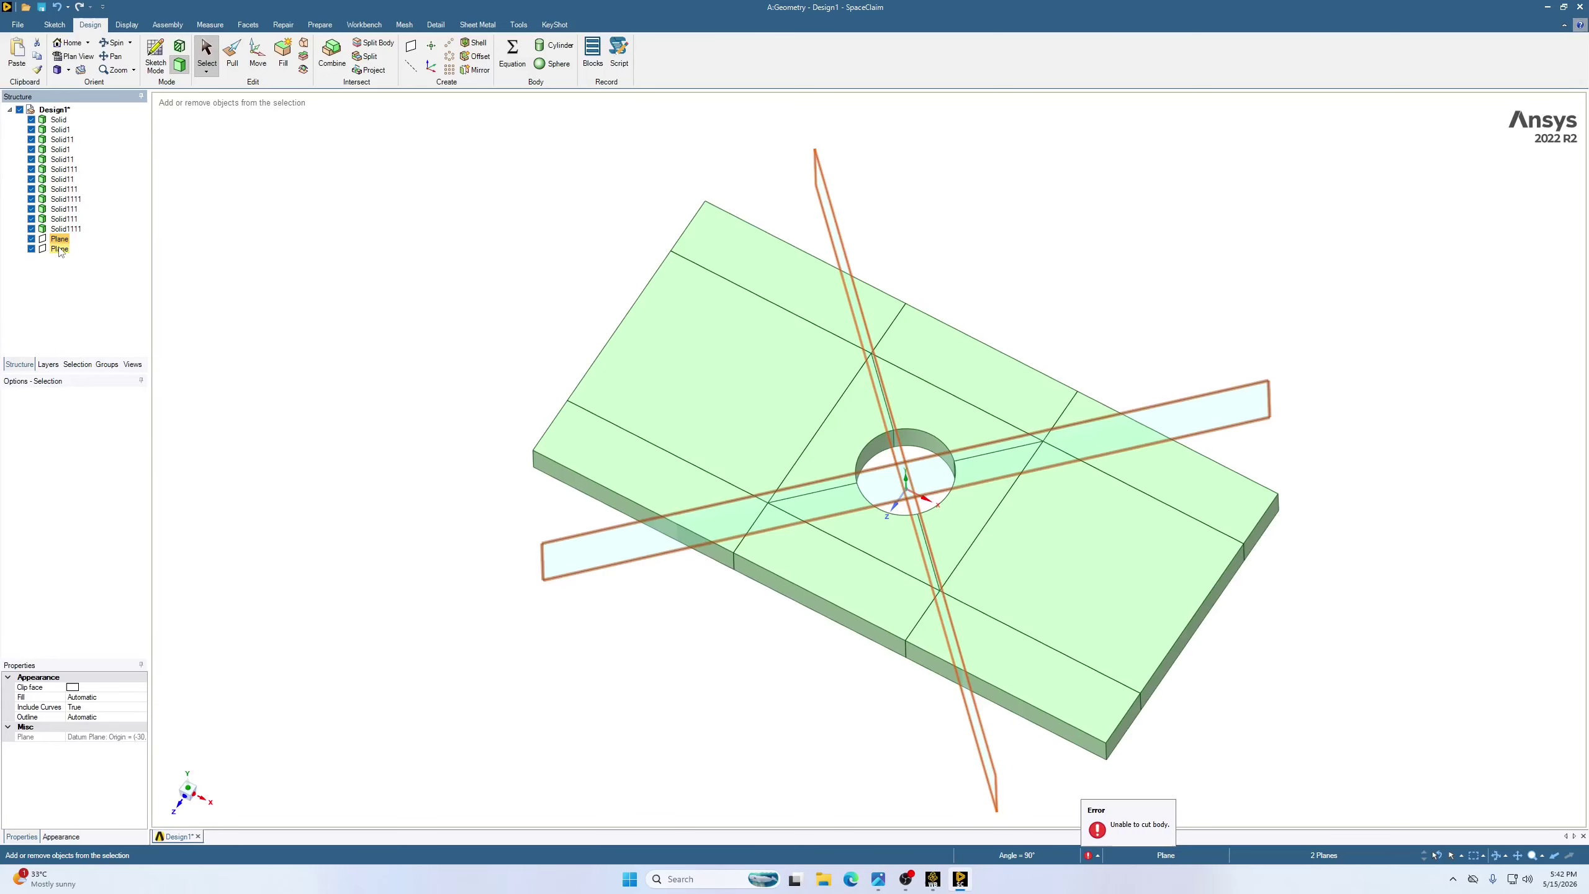
key(Delete)
key(h)
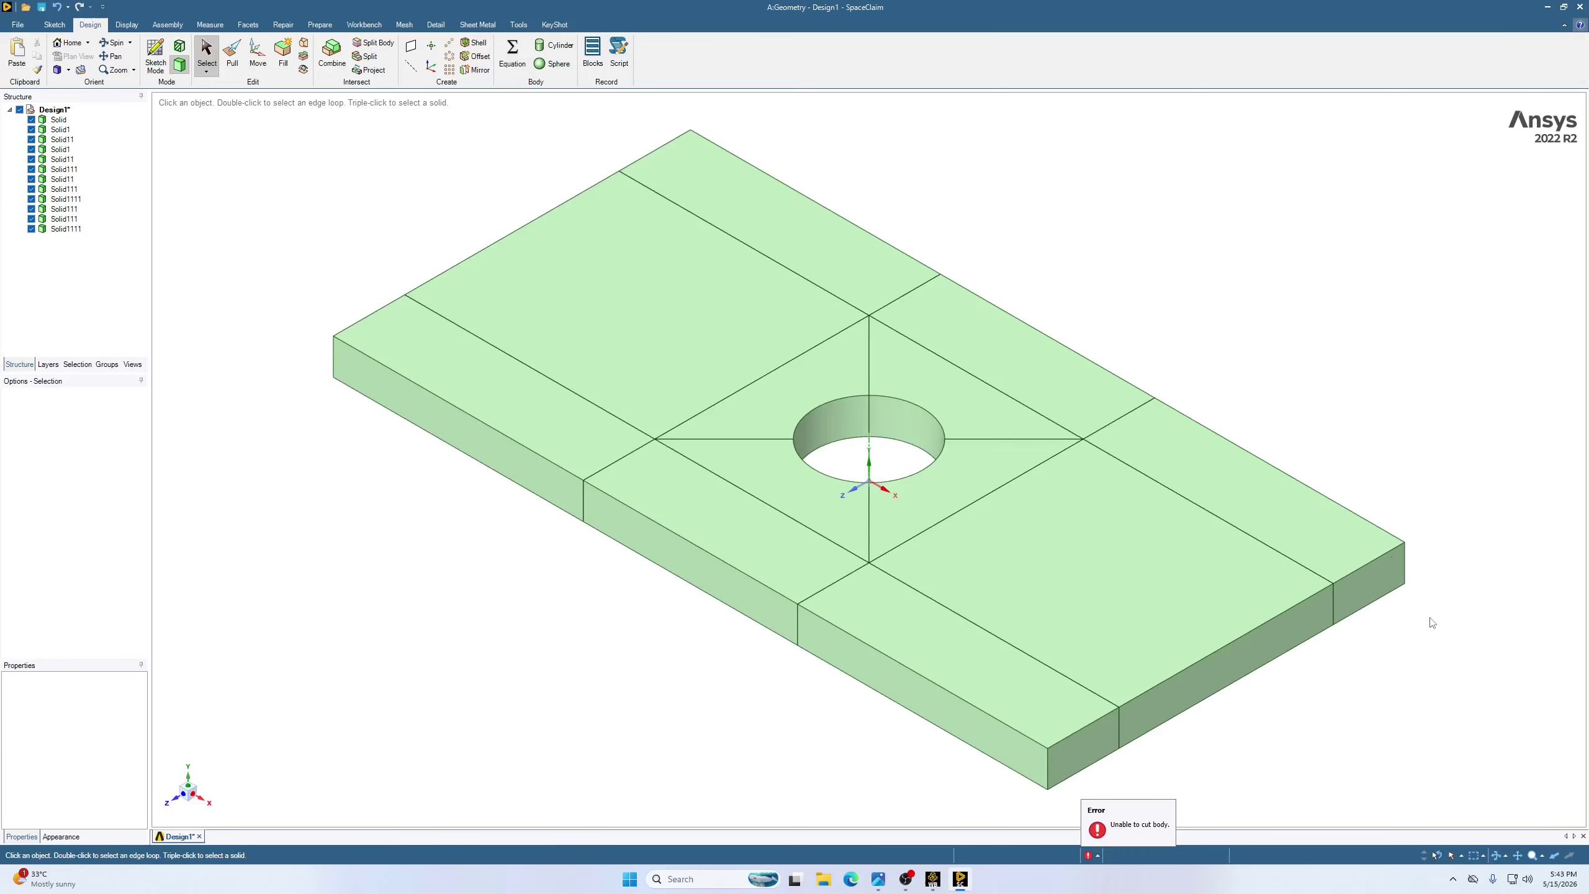
scroll(1430, 618, down, 1)
scroll(1457, 673, up, 1)
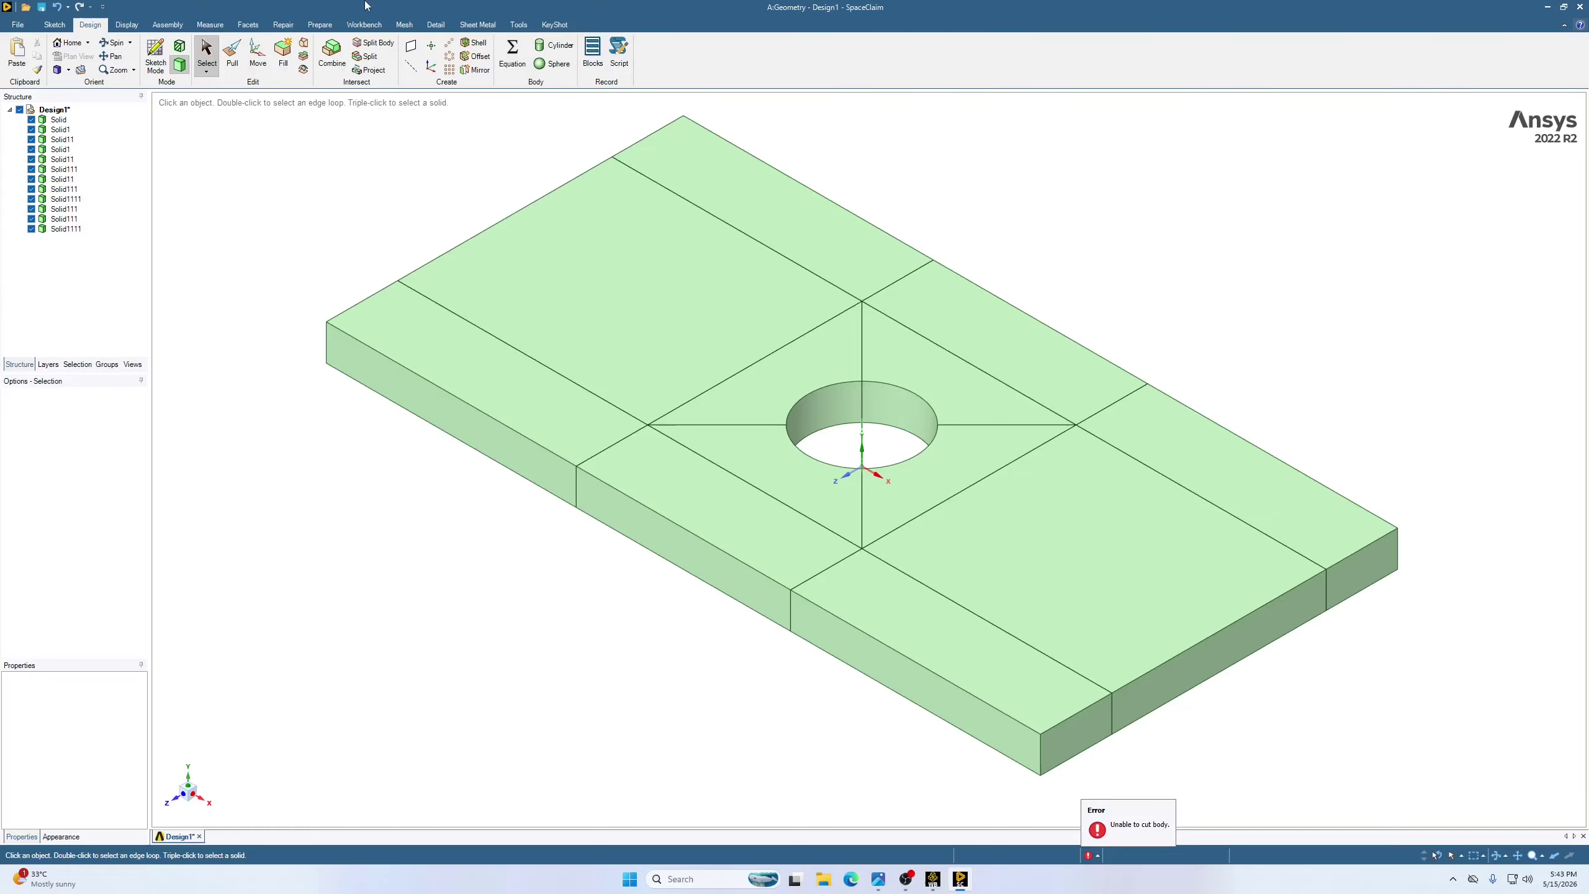
Move all the solid bodies into one new component named StressModel
click(58, 119)
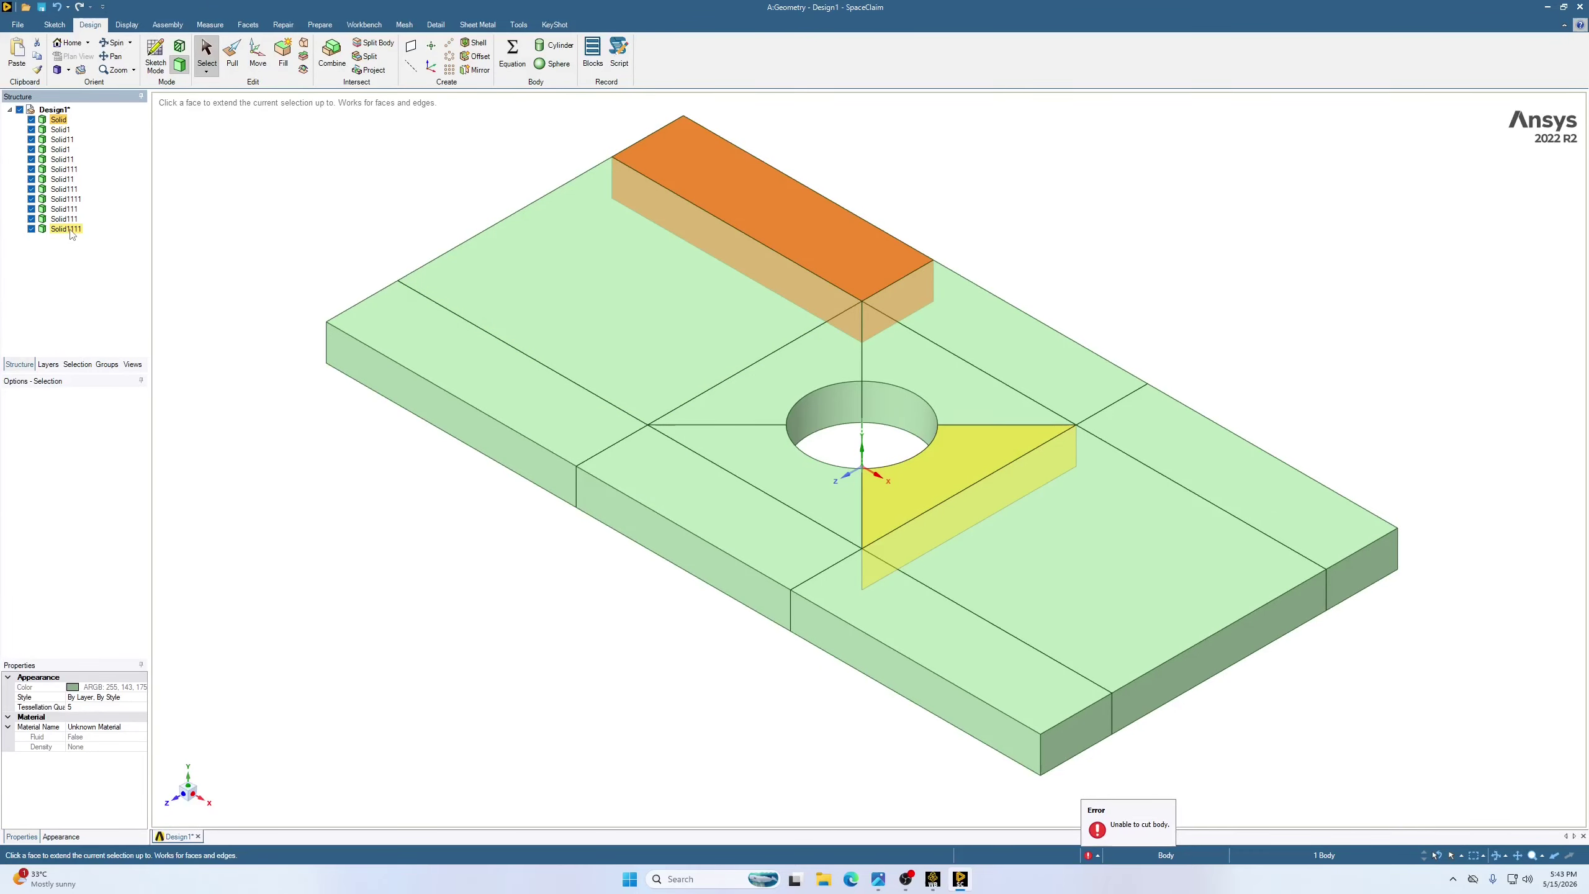
shift+click(68, 229)
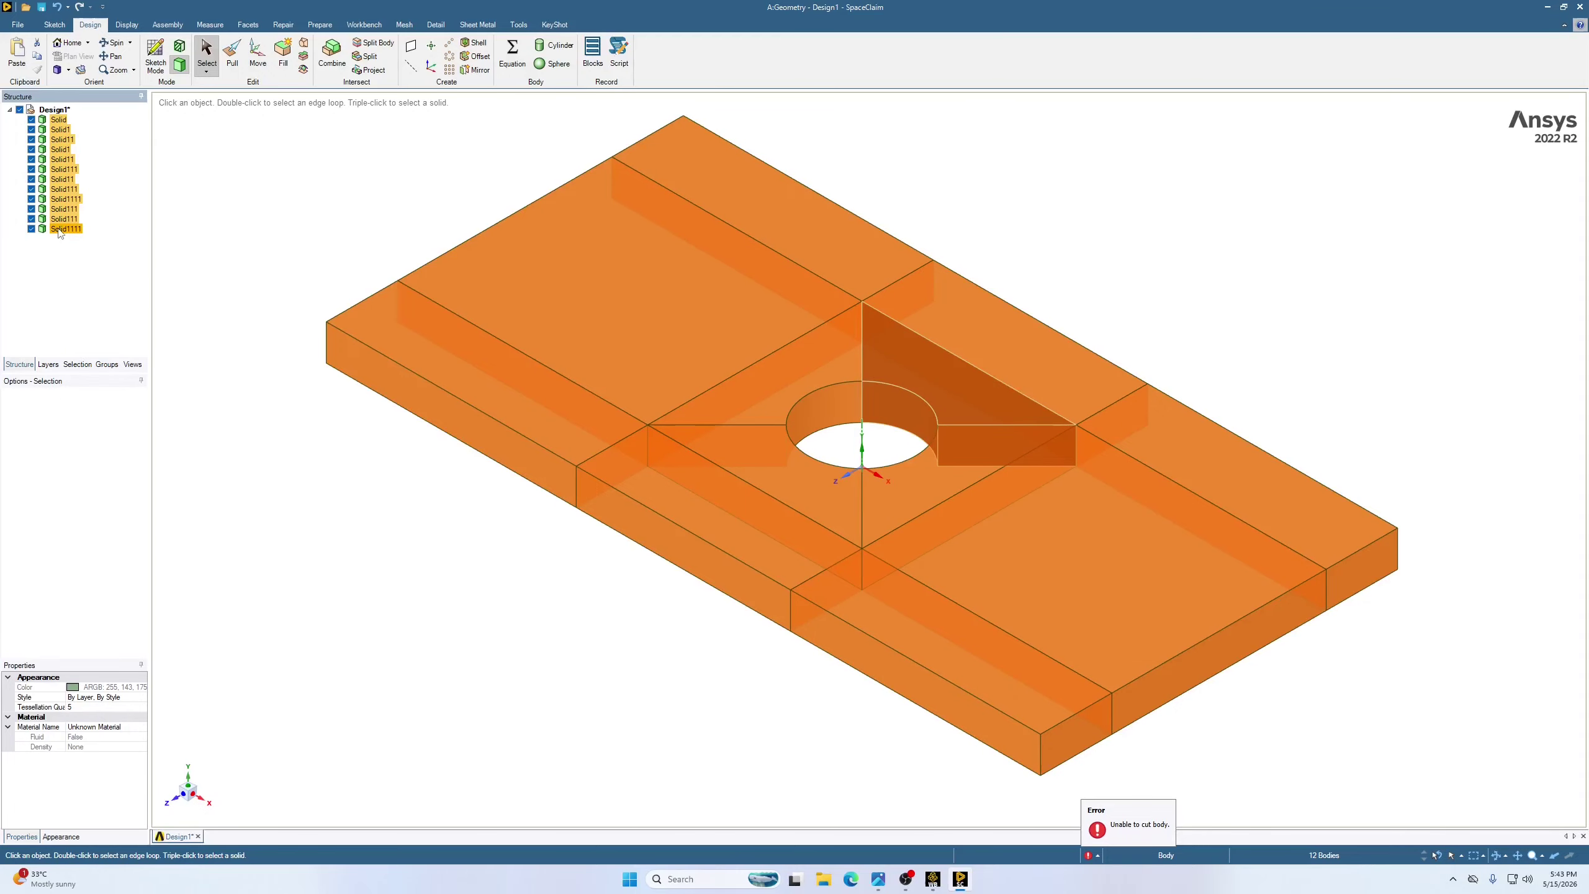
right_click(61, 232)
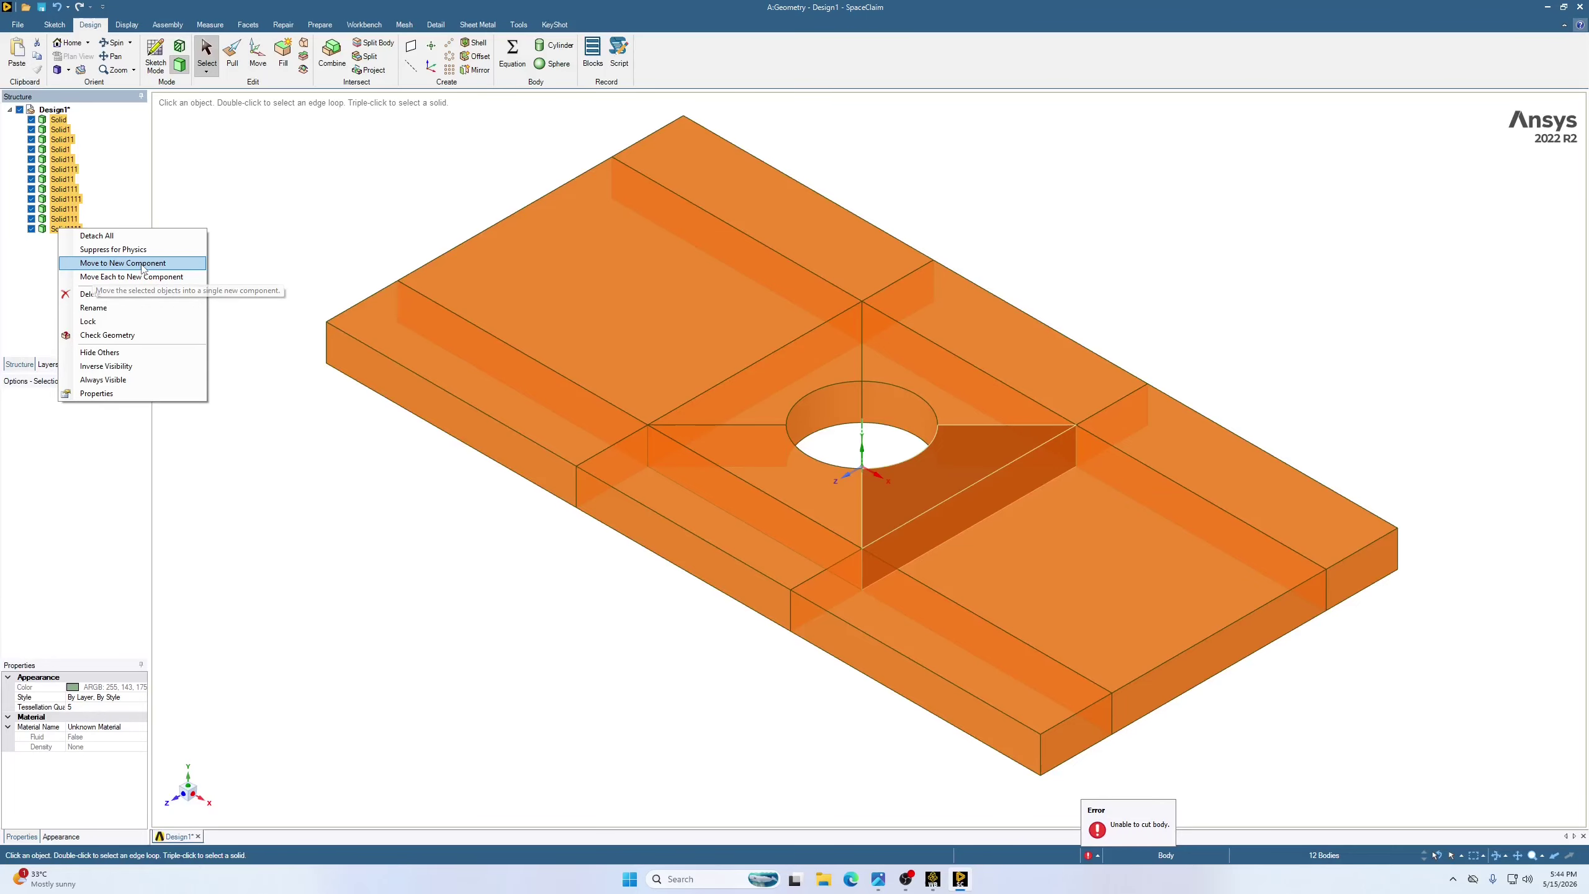
click(121, 264)
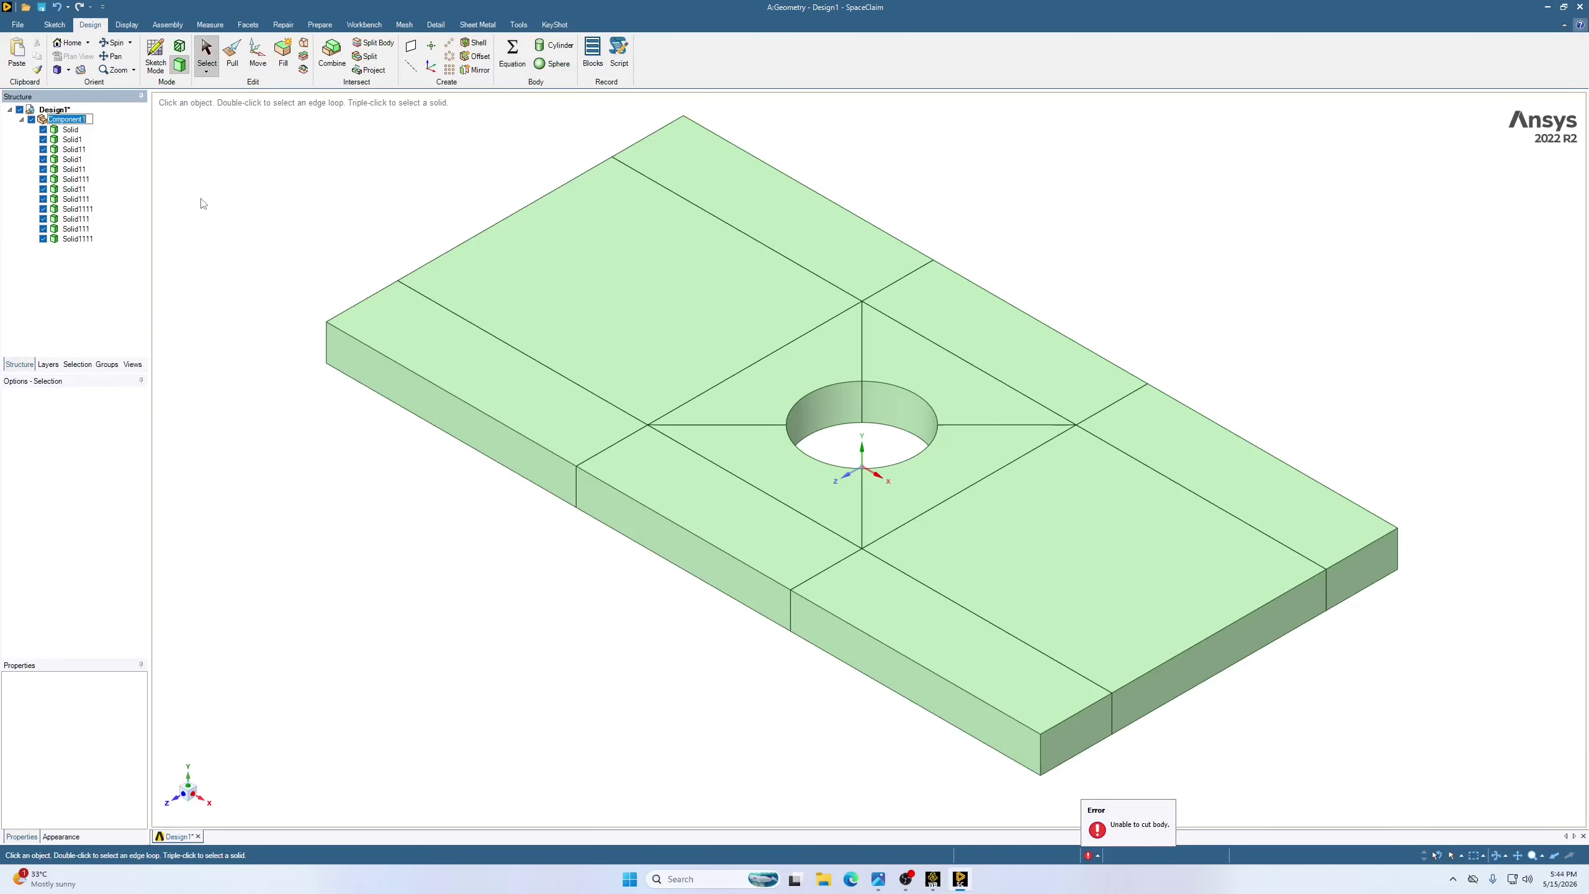
key(BackSpace)
text(StressModel)
key(Return)
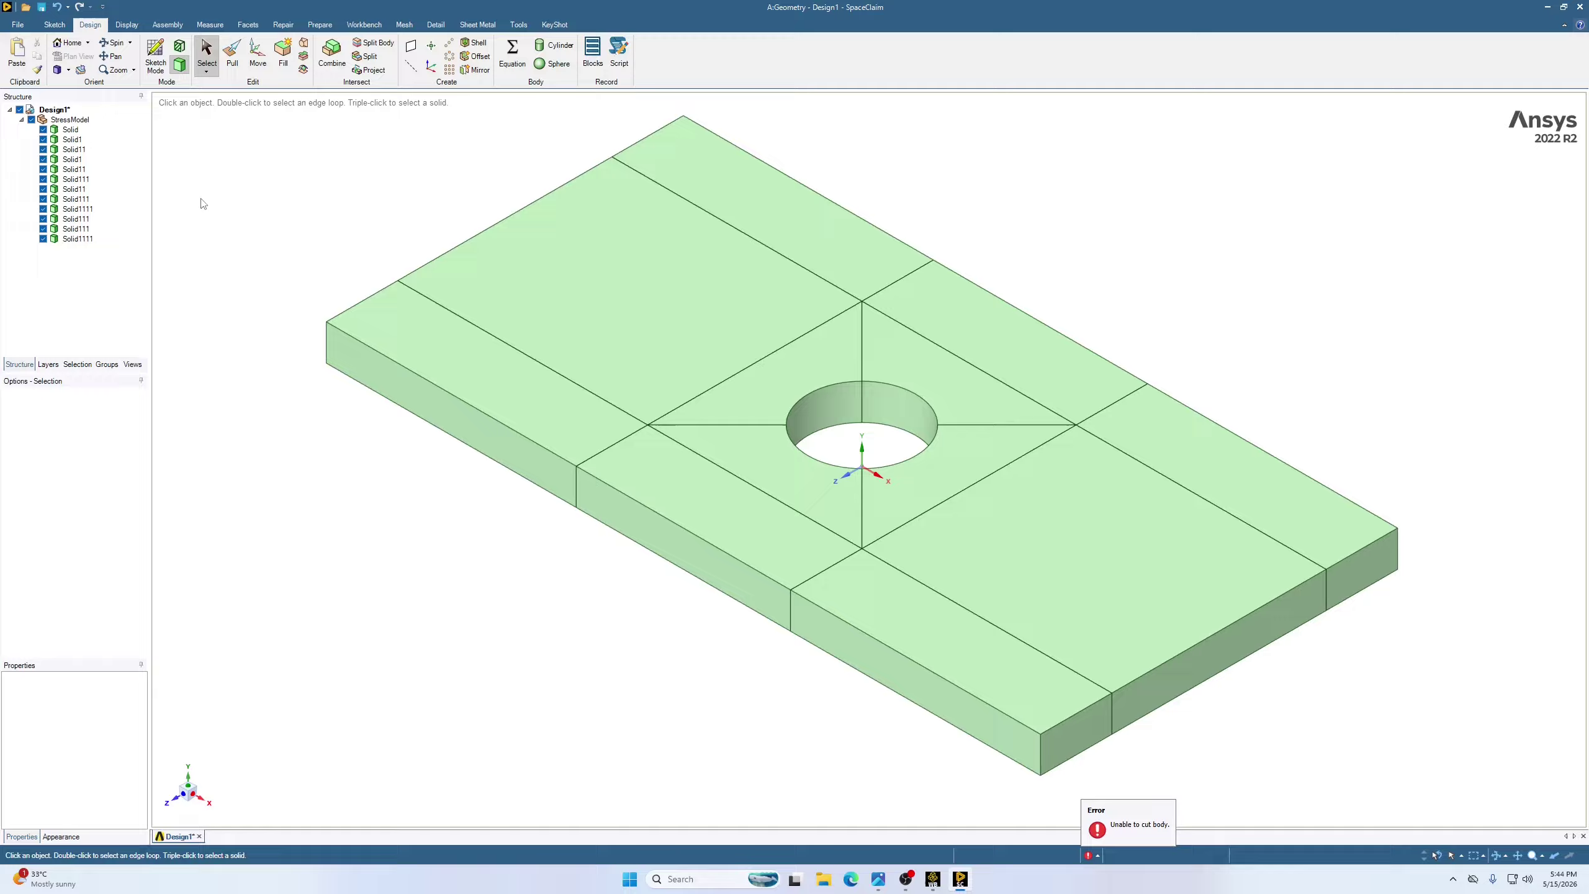
Check the StressModel component by hiding and reshowing it, and expand its list of bodies
click(21, 120)
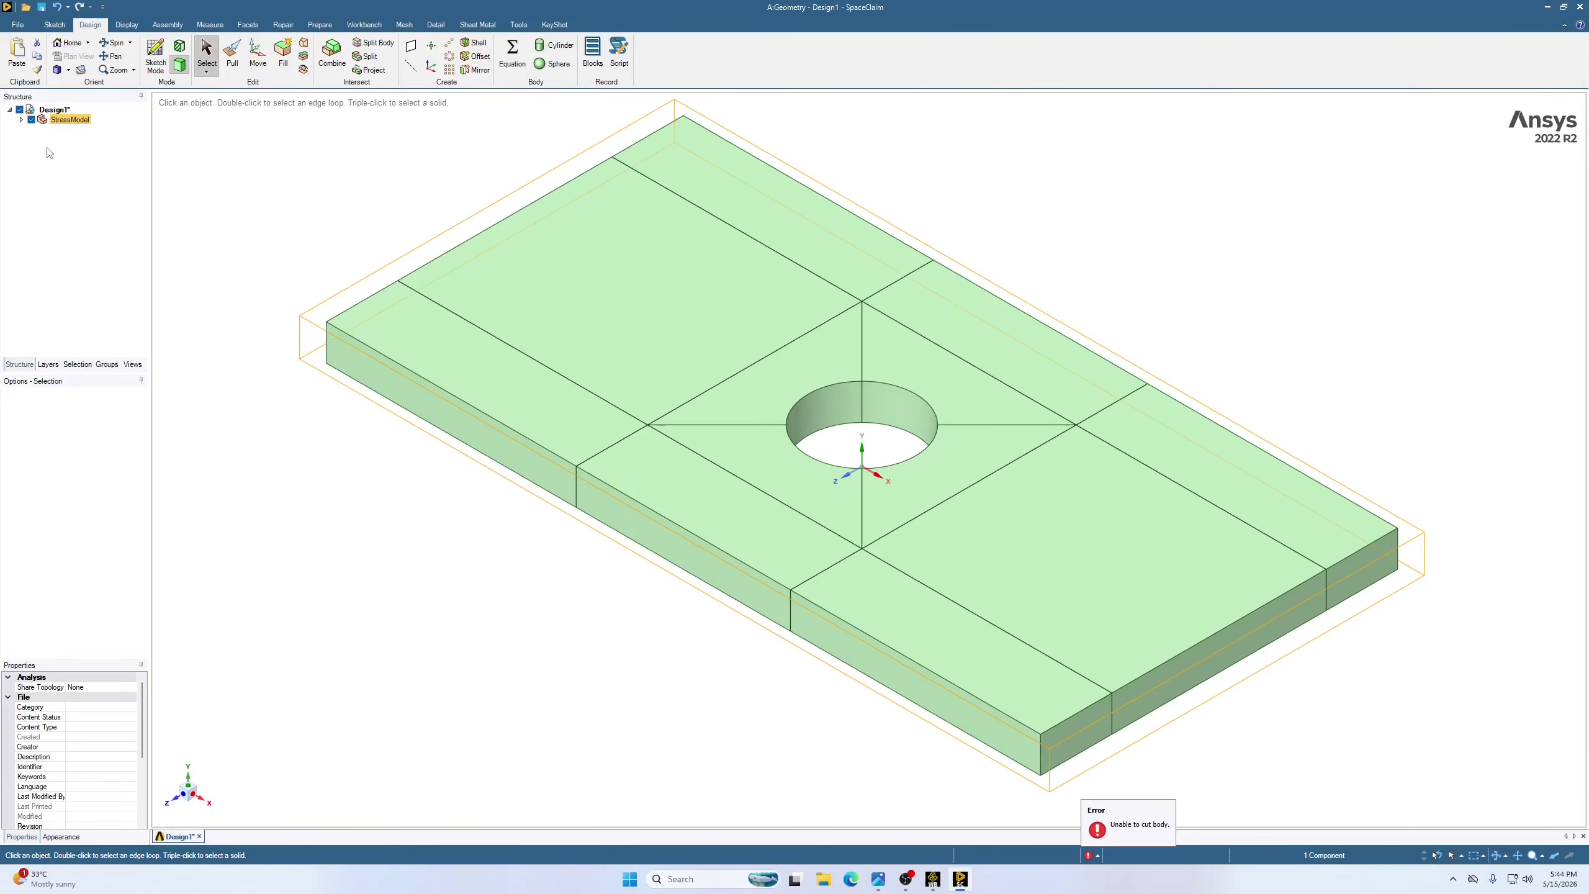
click(31, 121)
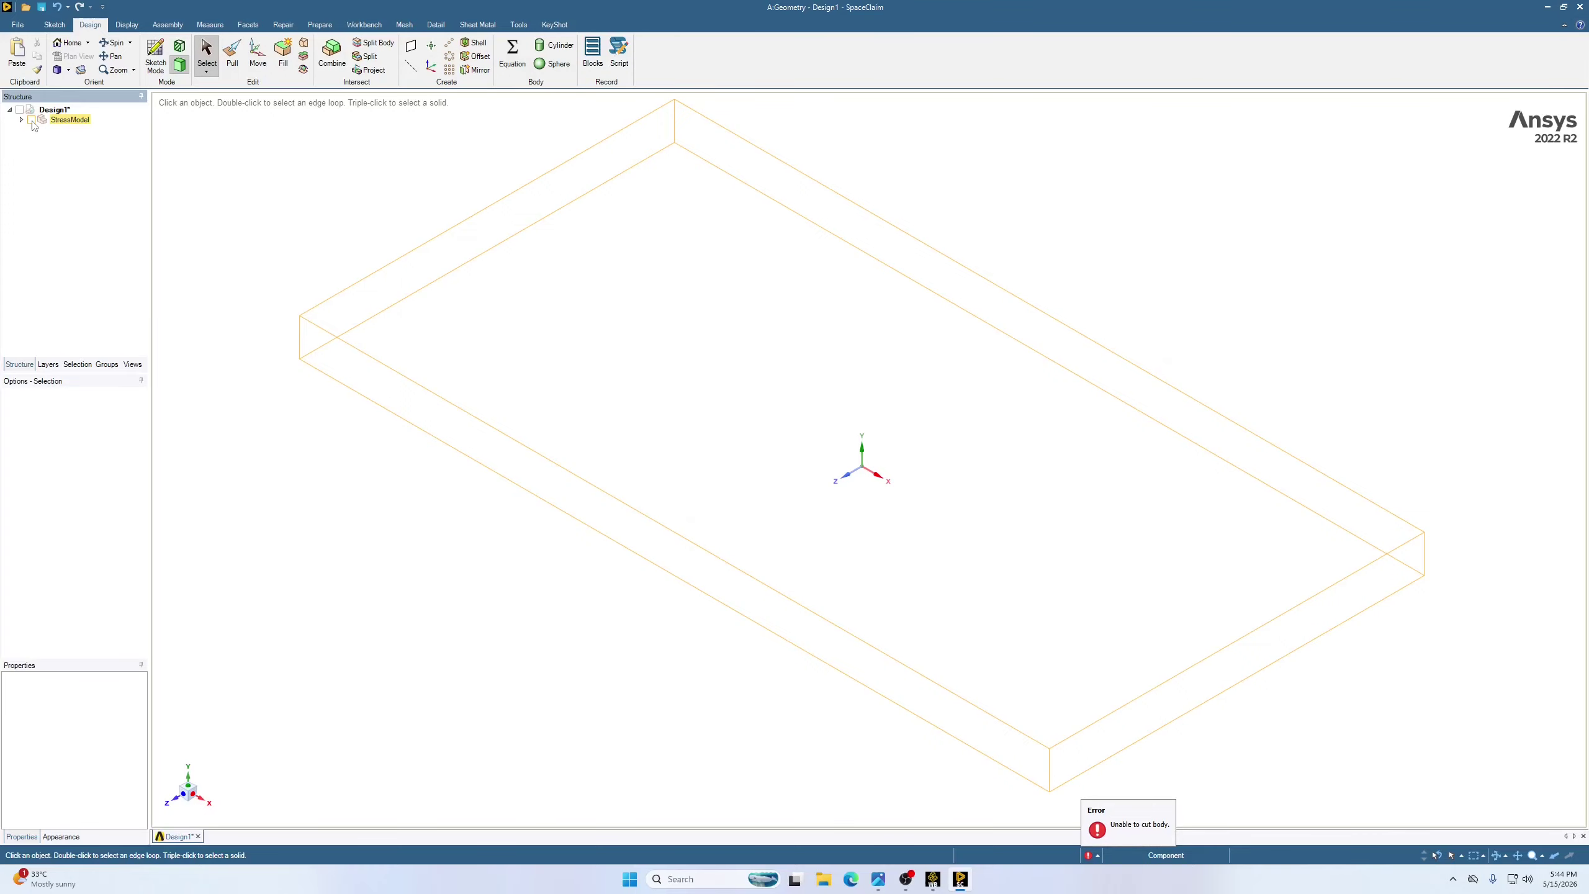
click(31, 120)
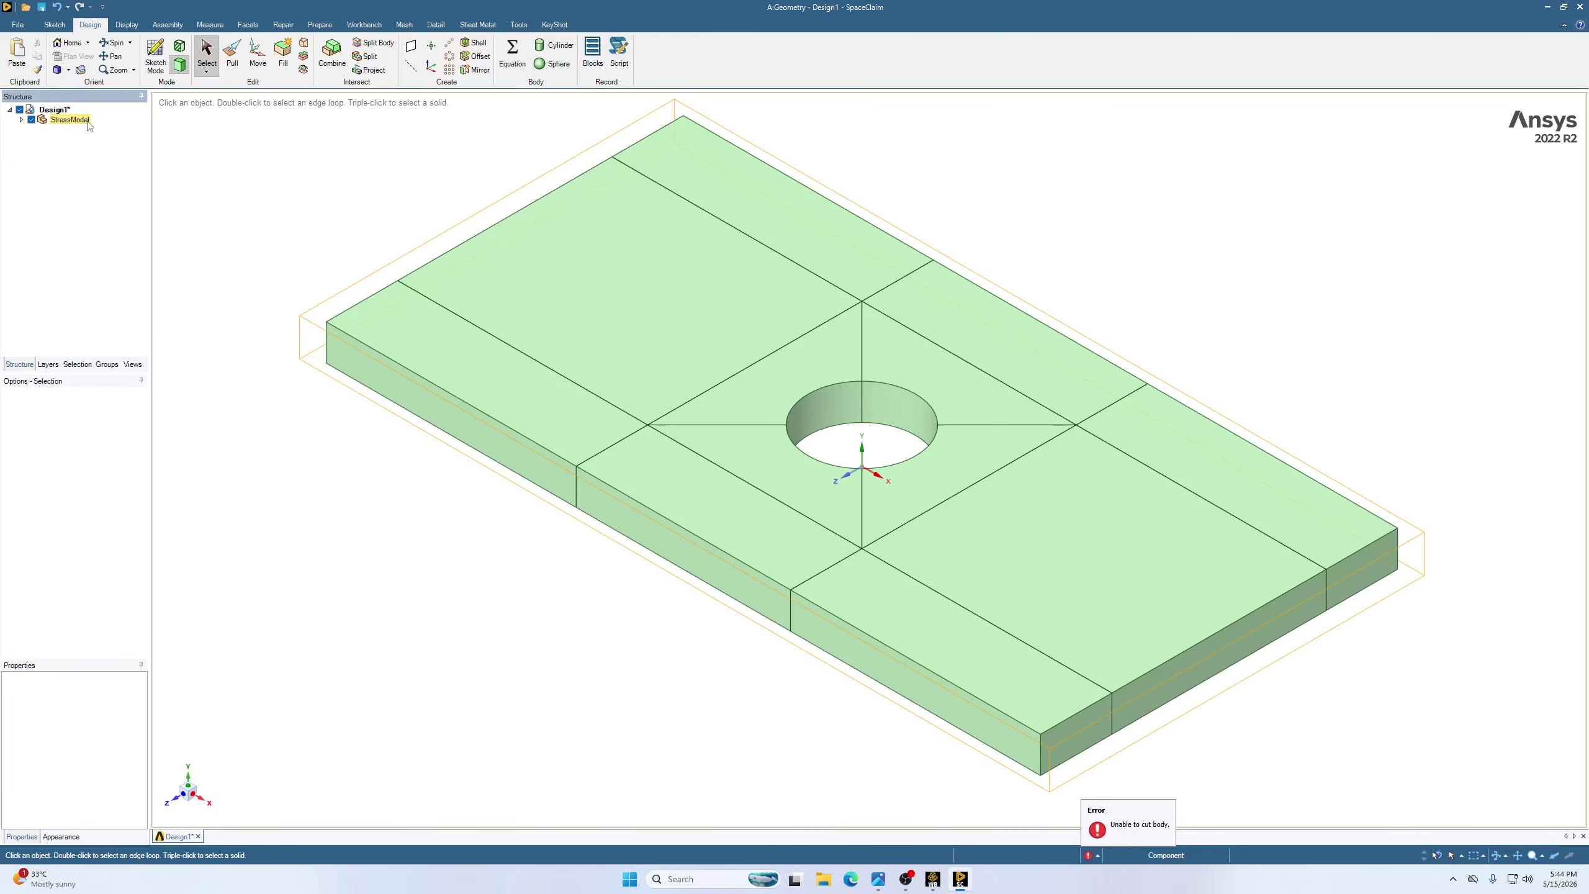
click(47, 123)
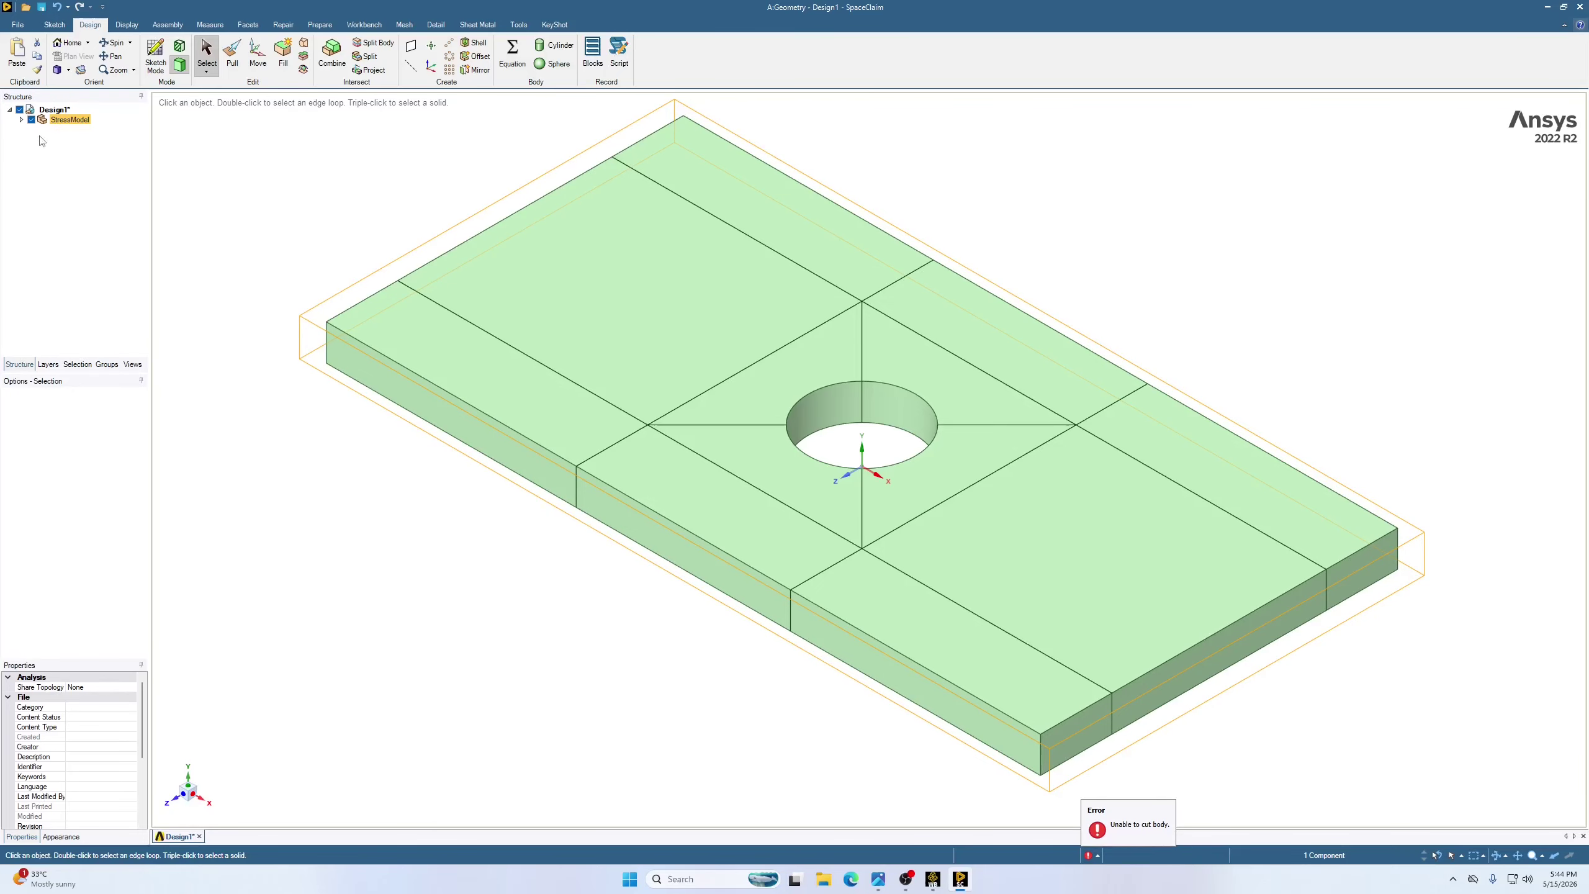
click(21, 119)
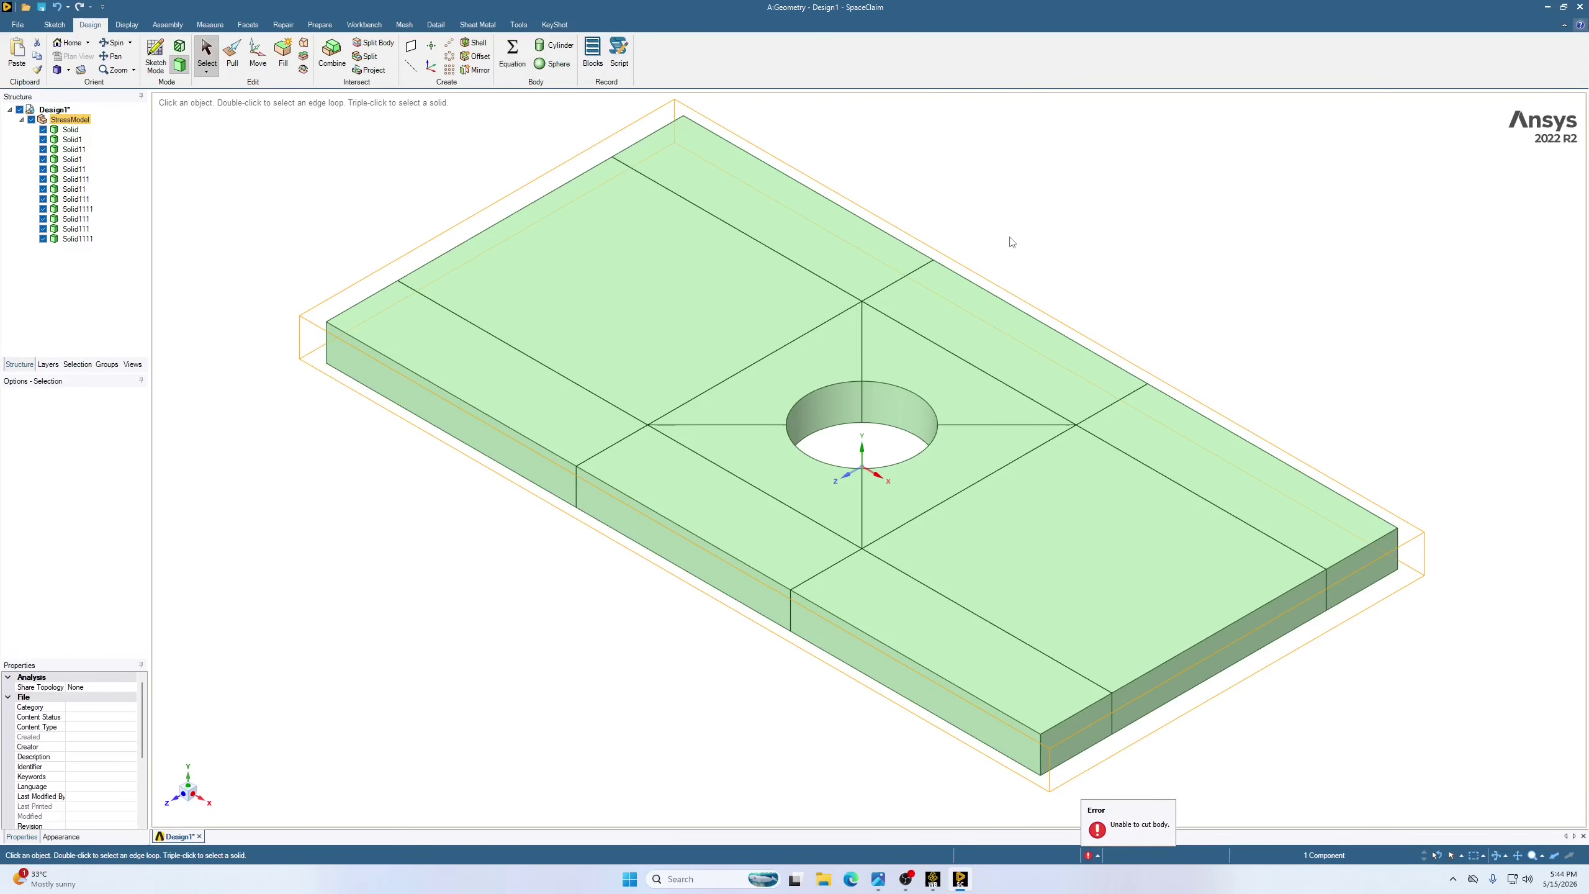
Check in the program options which ribbon tabs are shown, including Mesh, and leave the options without saving
scroll(1089, 306, down, 2)
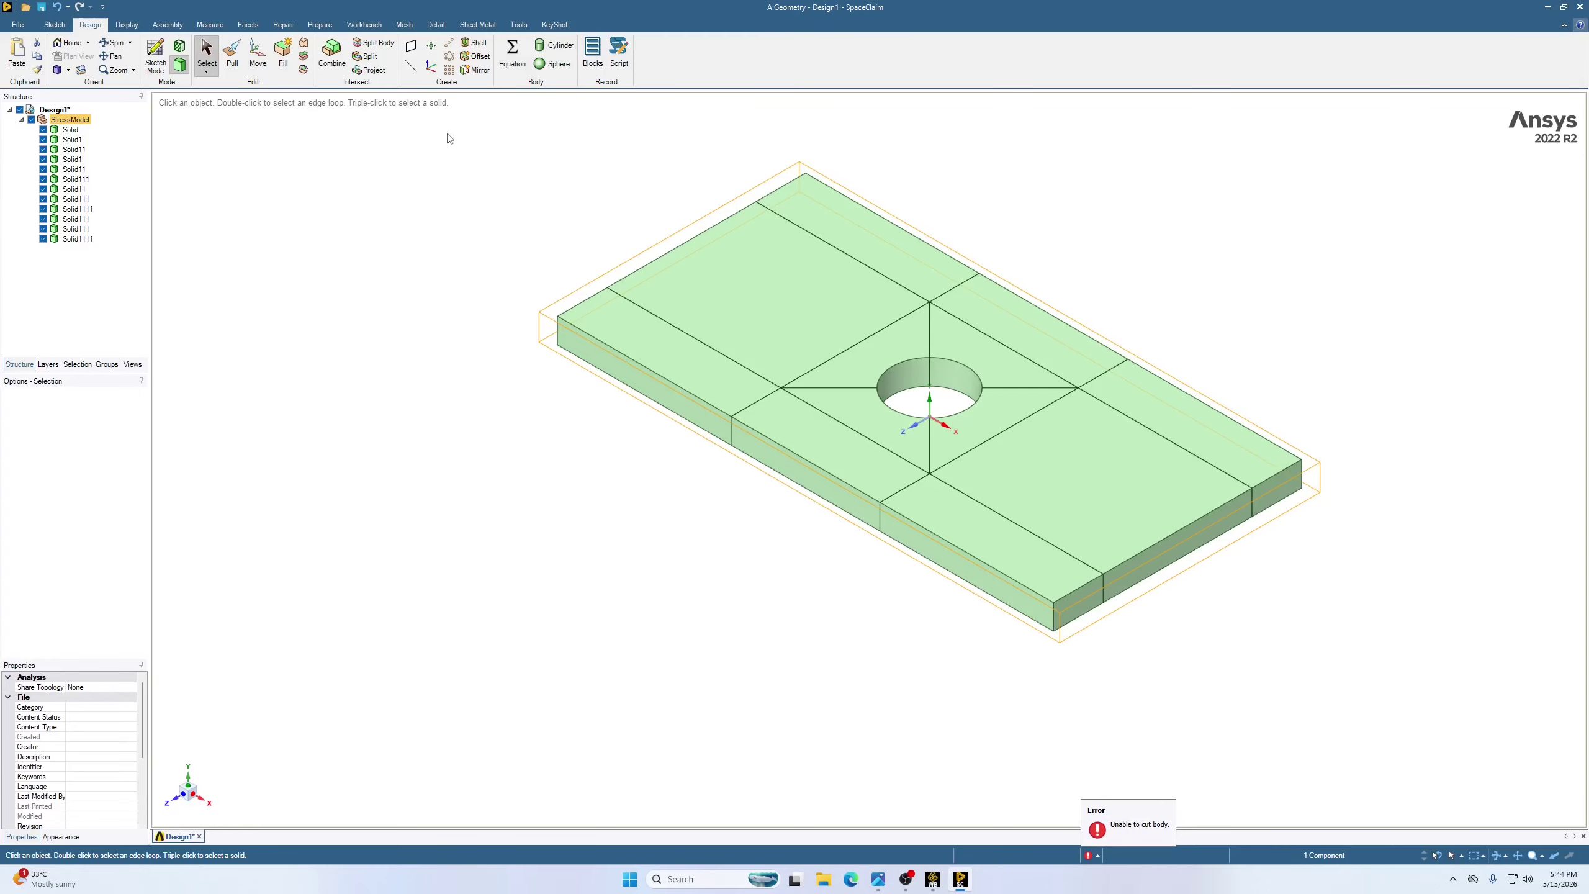
click(406, 28)
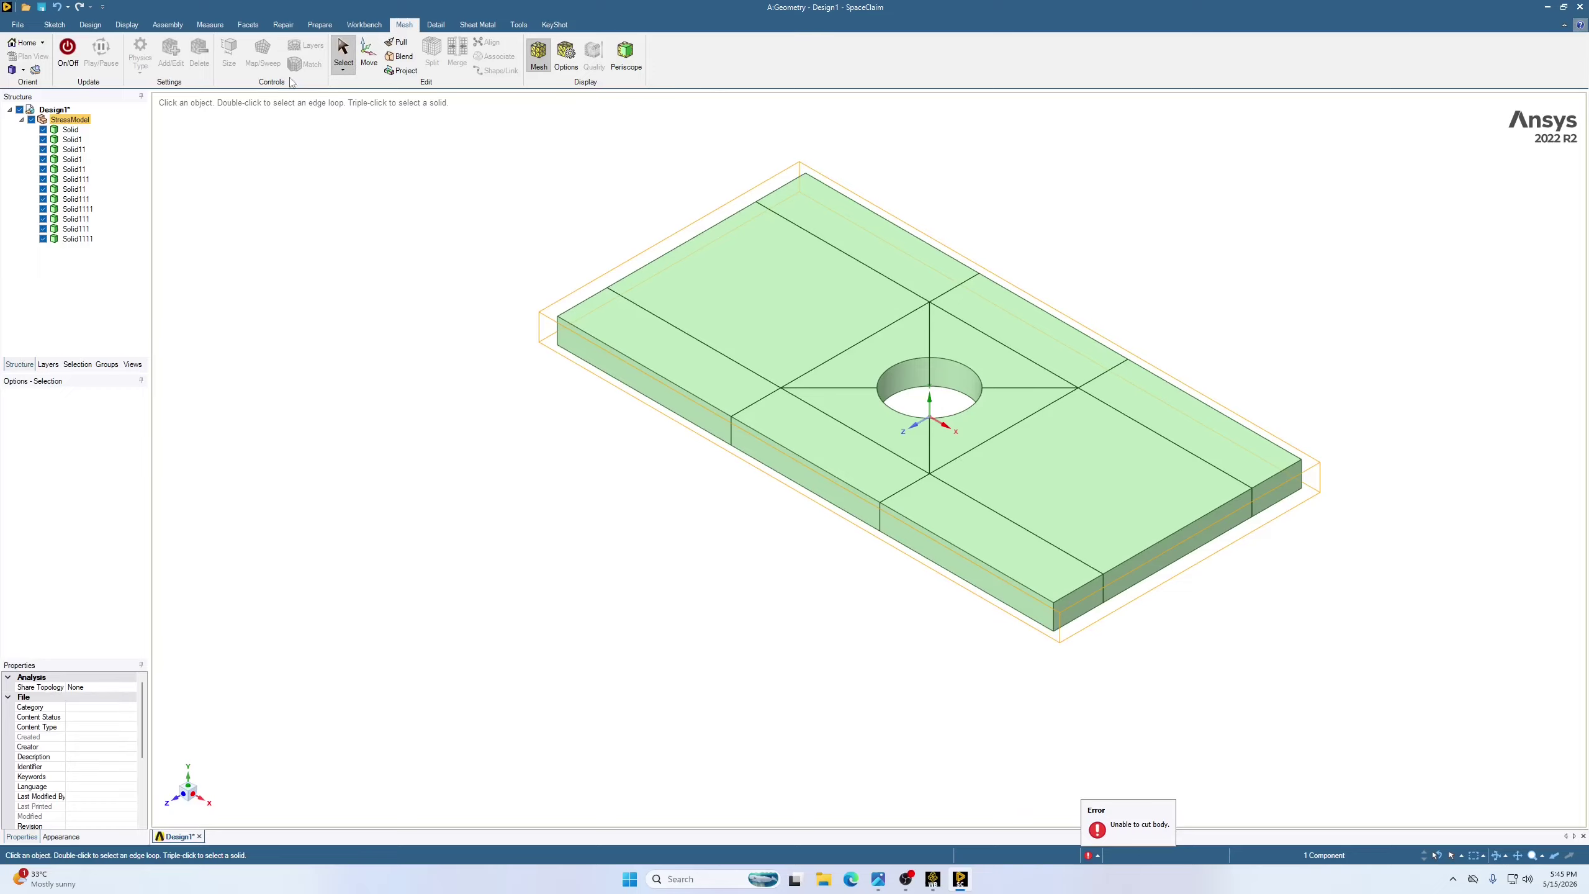
click(17, 24)
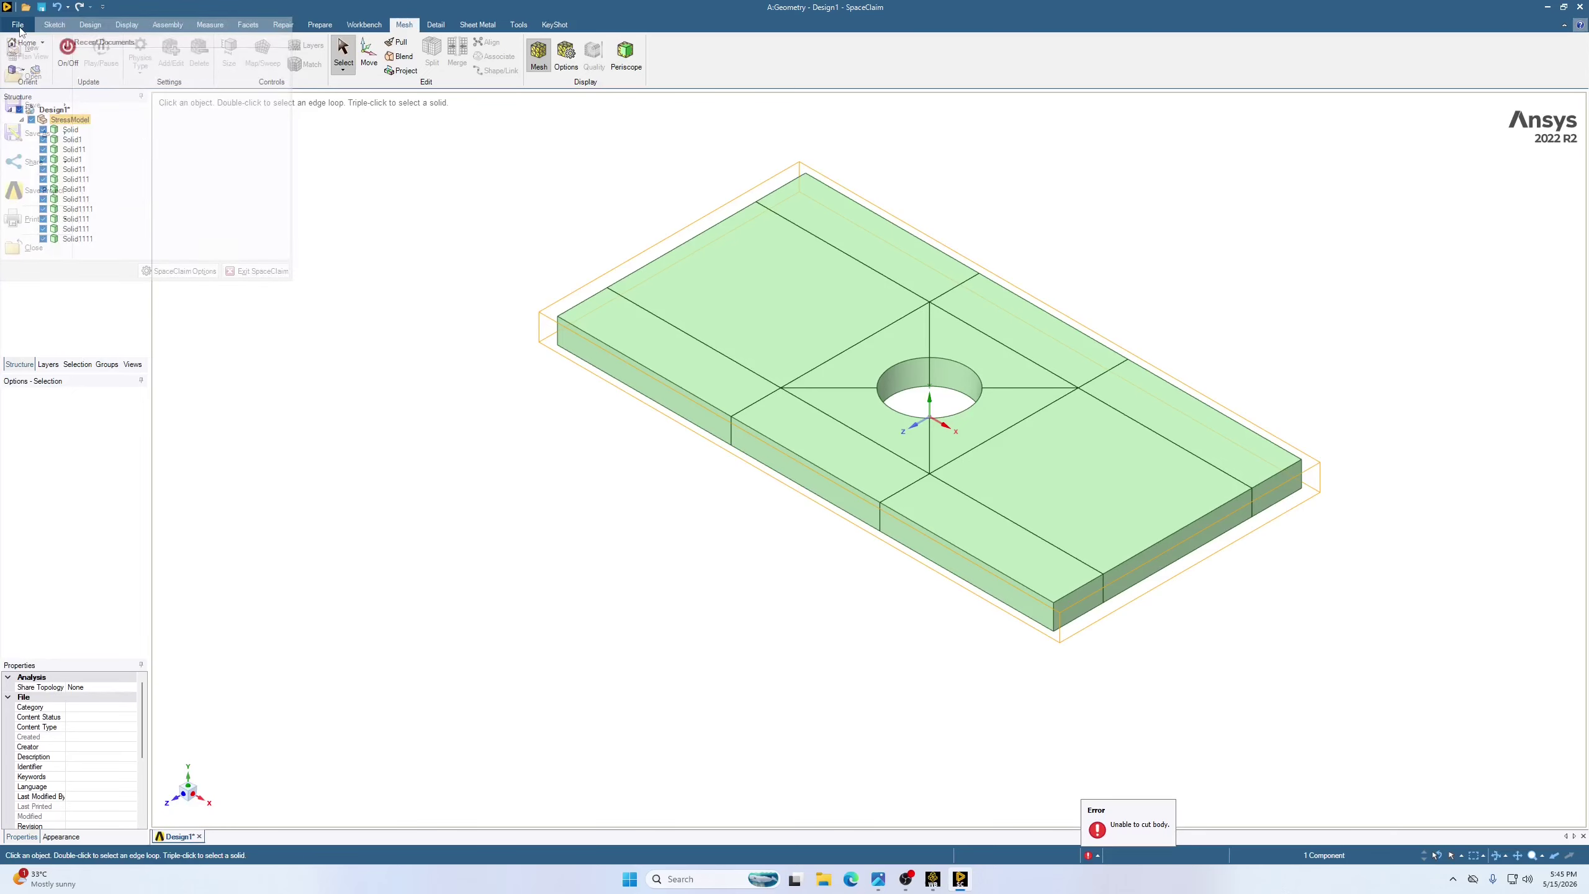
click(180, 271)
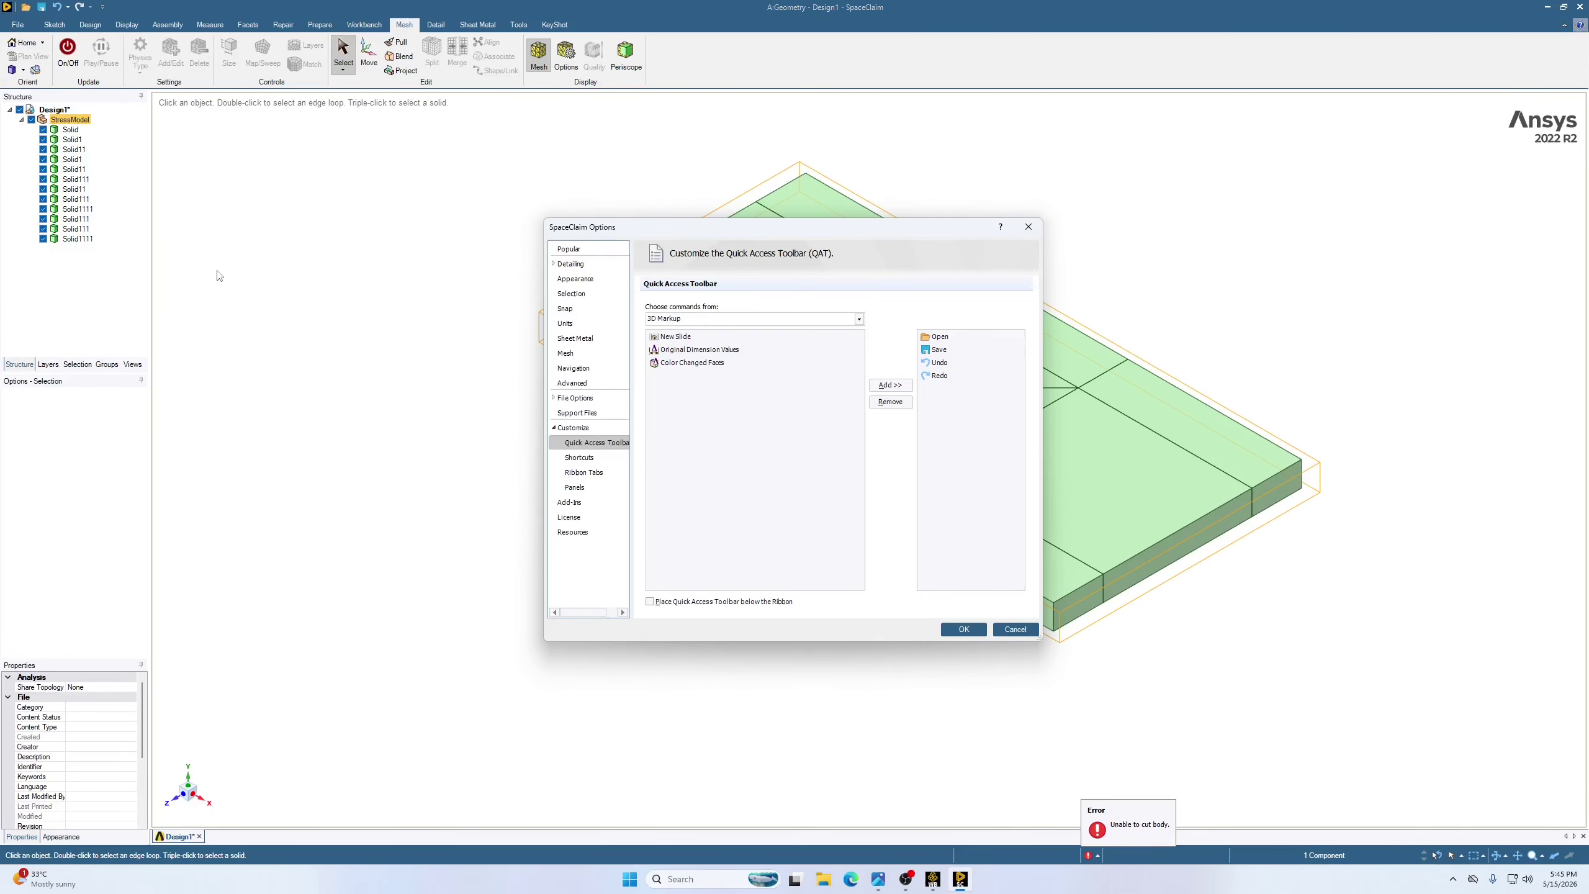
click(576, 430)
click(578, 429)
click(591, 474)
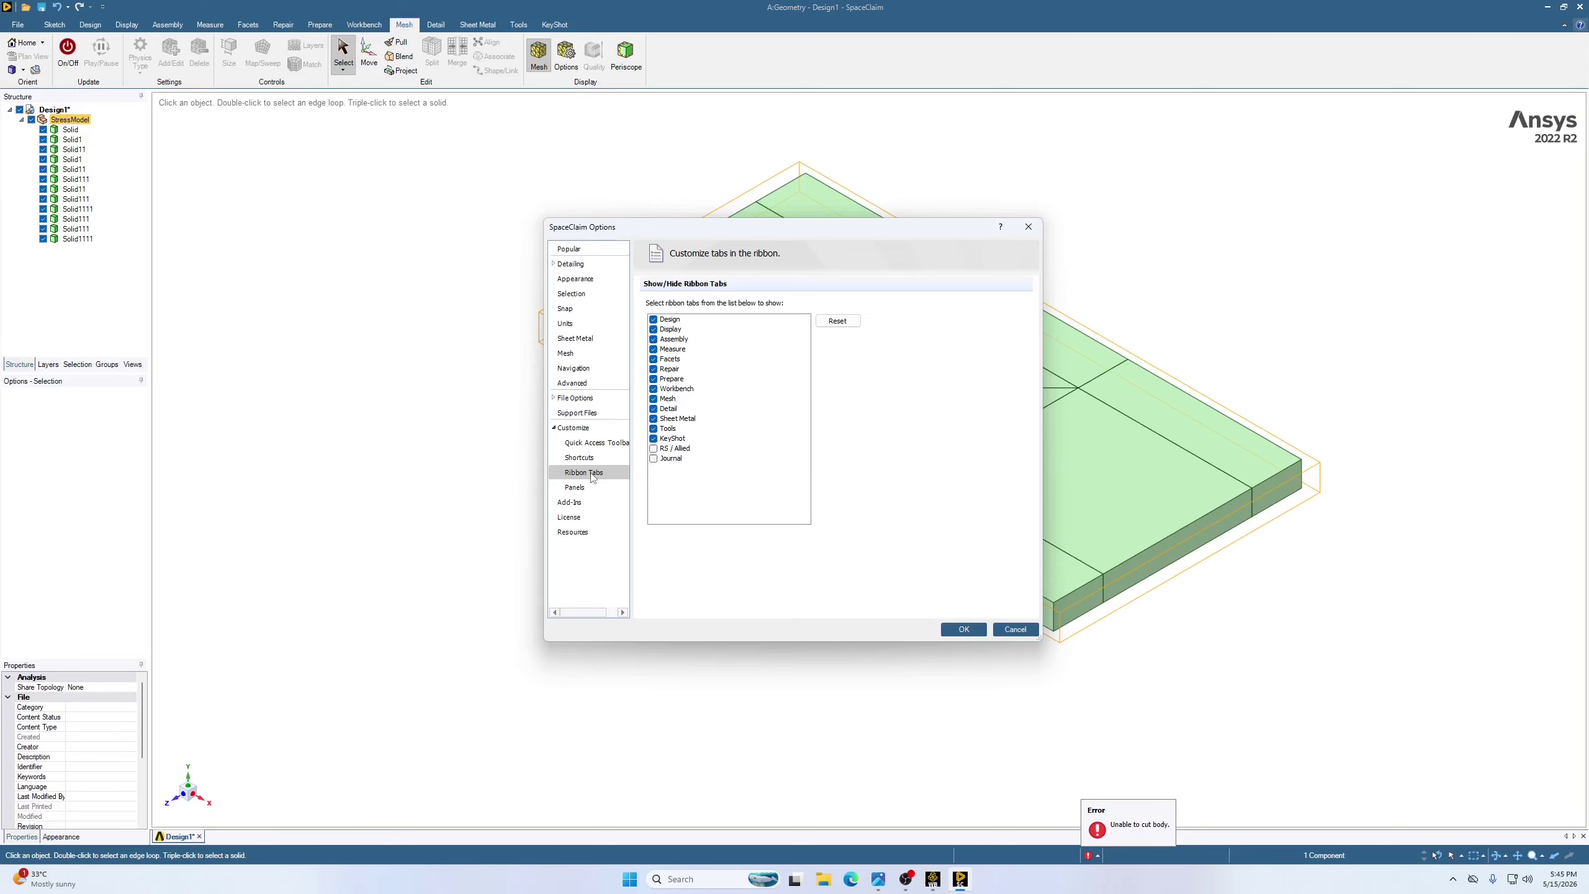
click(653, 400)
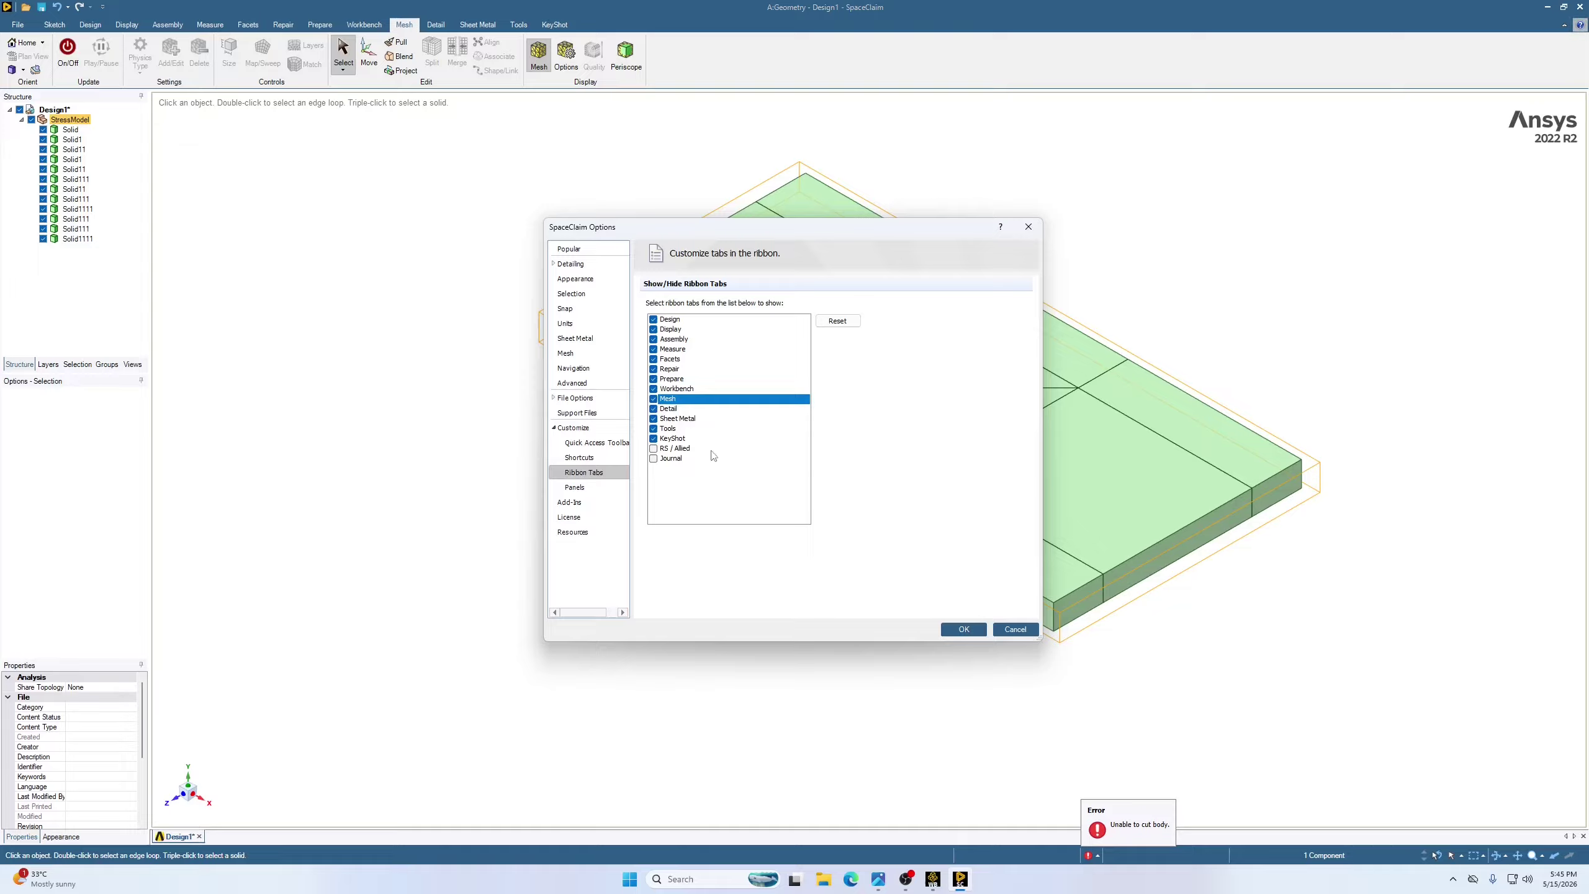
click(1027, 630)
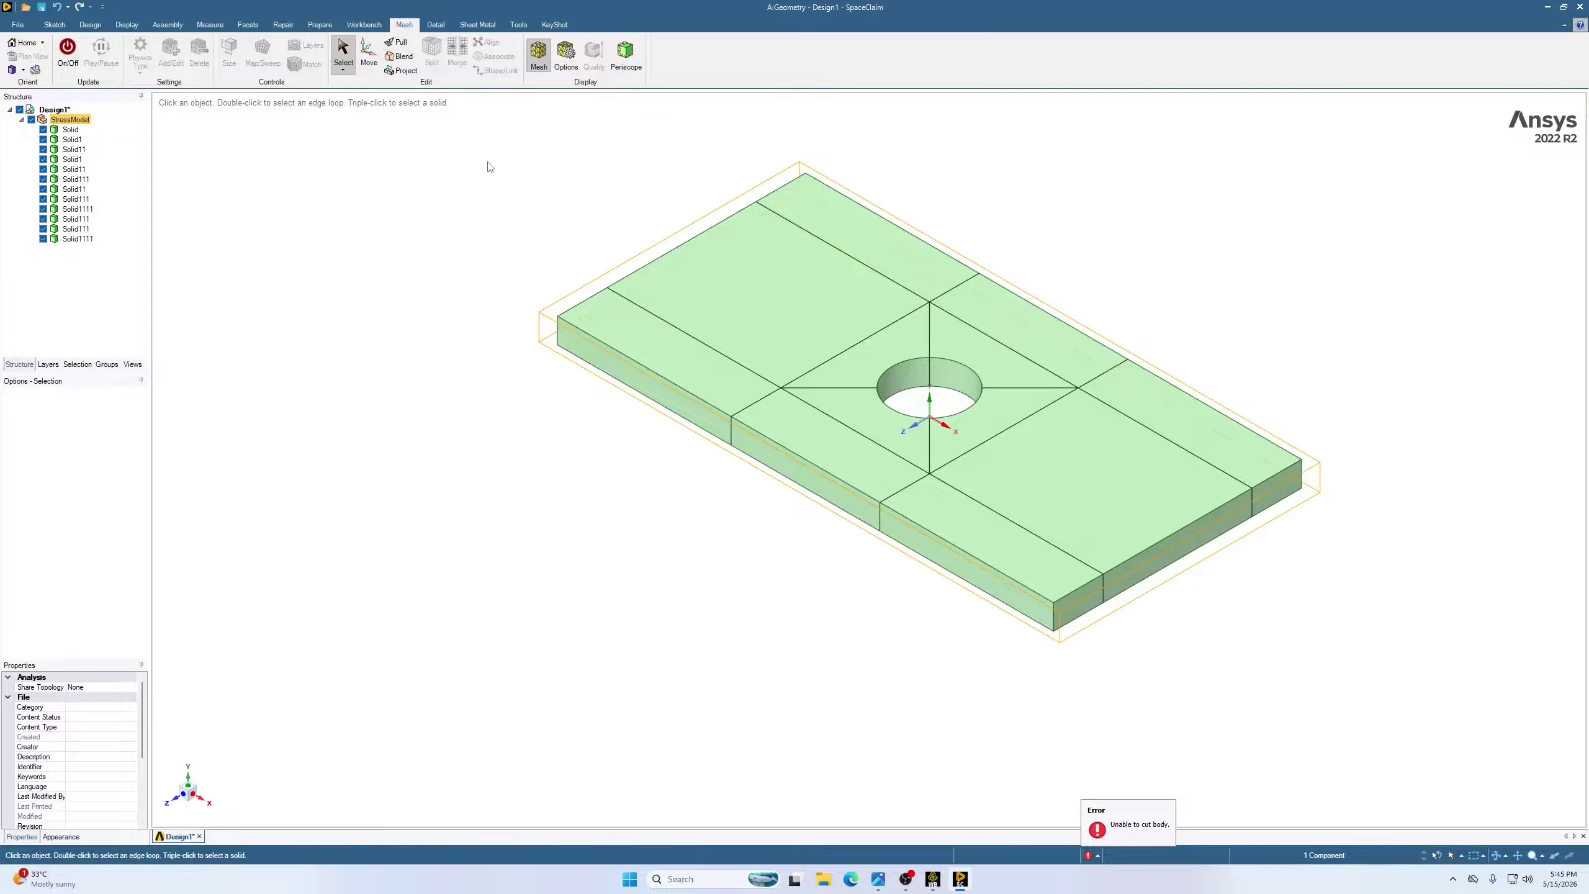
Turn meshing on and mesh all the plate's solid bodies with the default mesh options
click(67, 55)
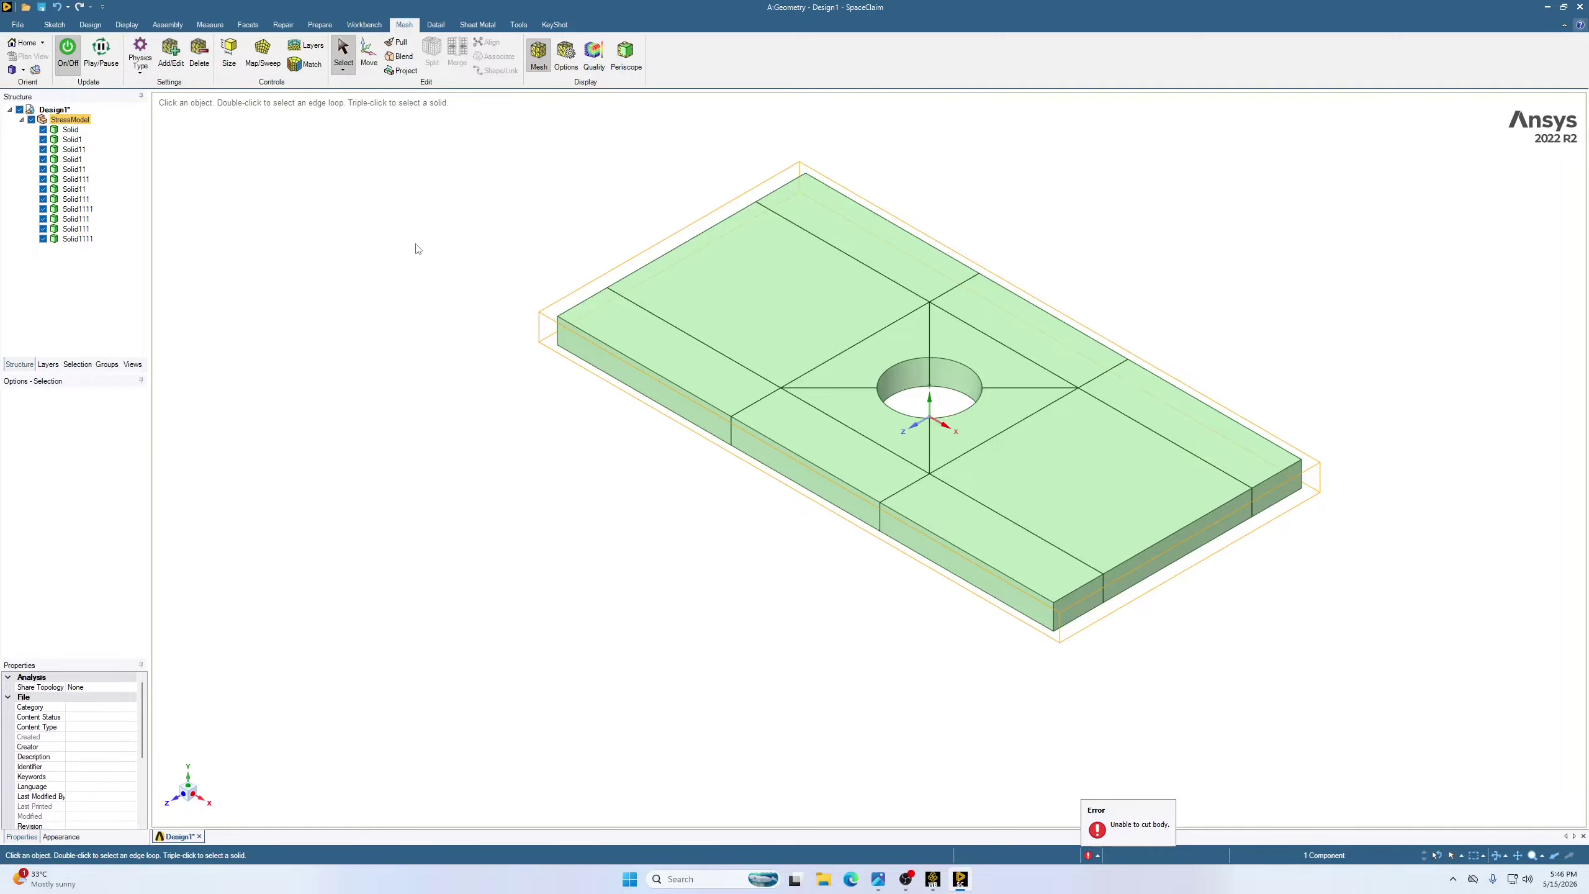
click(170, 55)
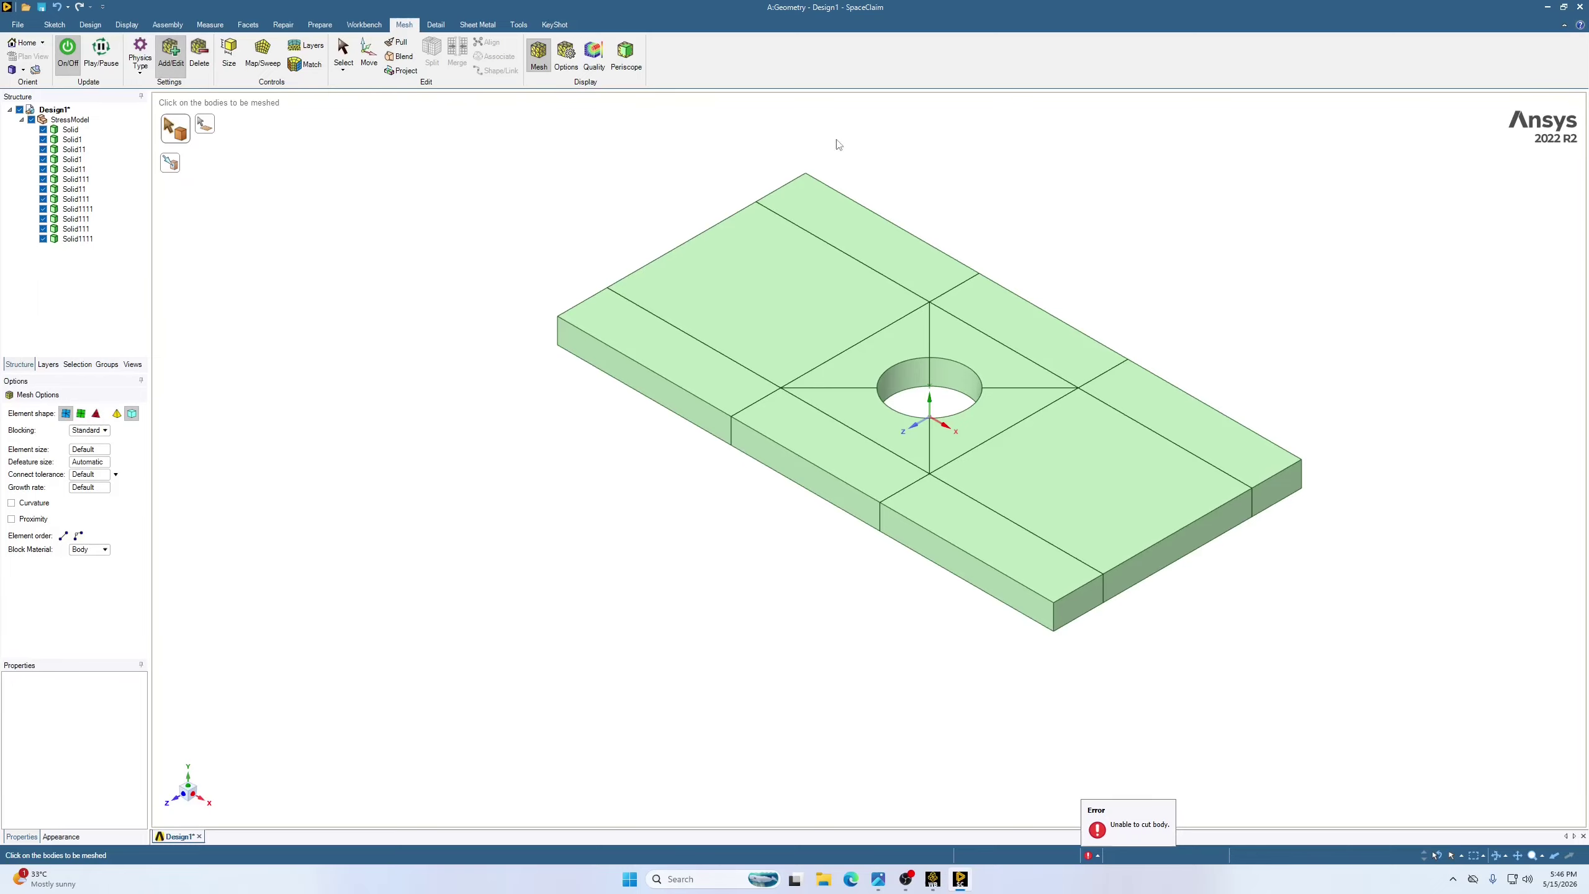
drag(432, 108, 1441, 725)
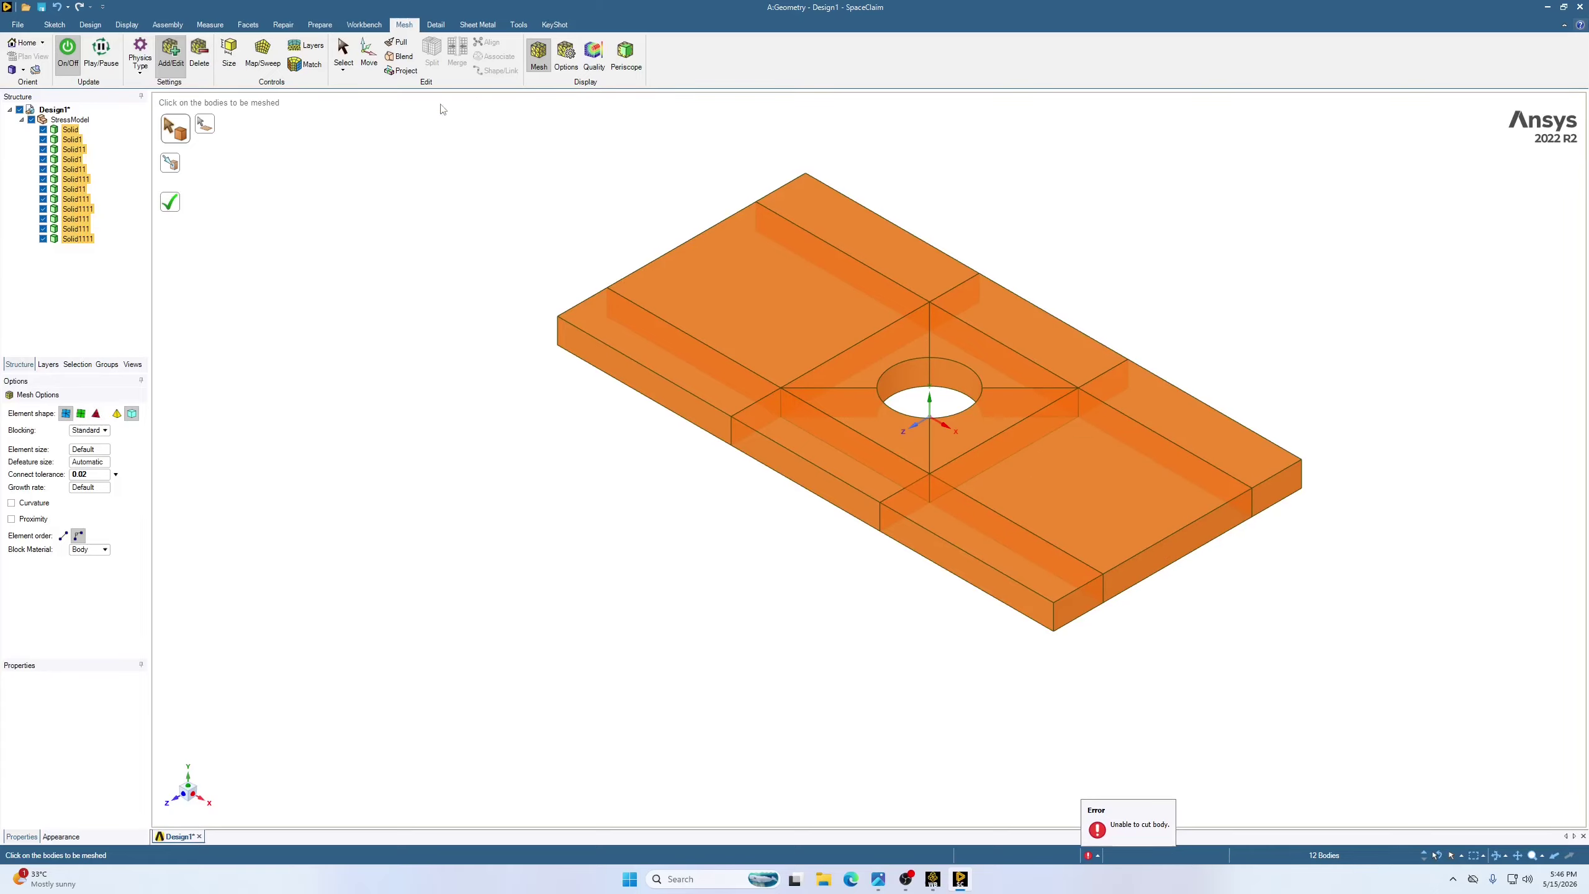
click(172, 207)
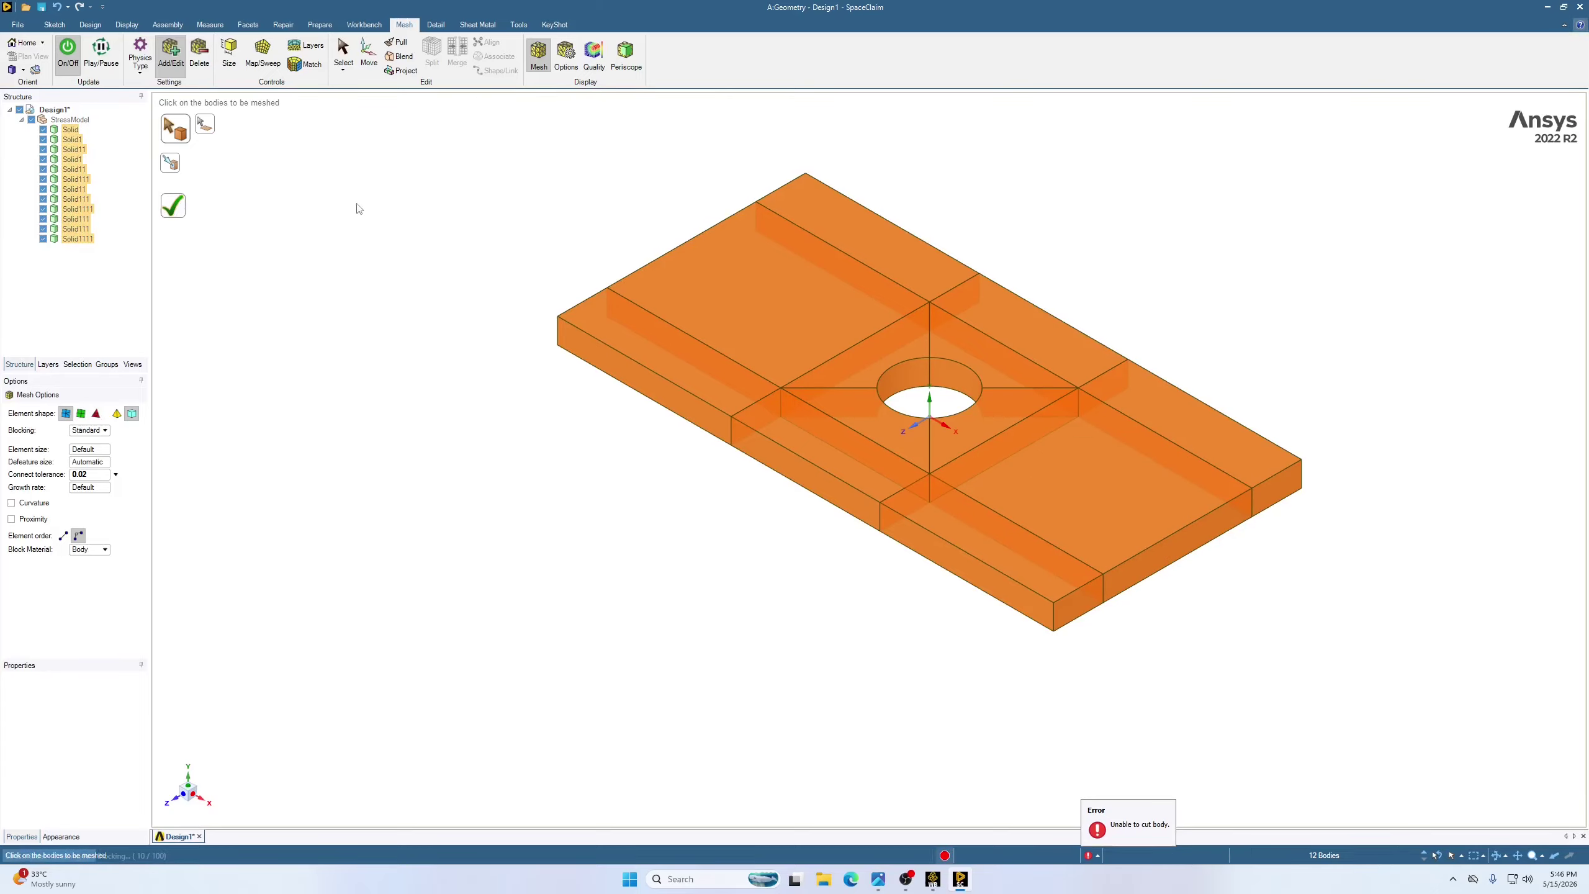
click(388, 183)
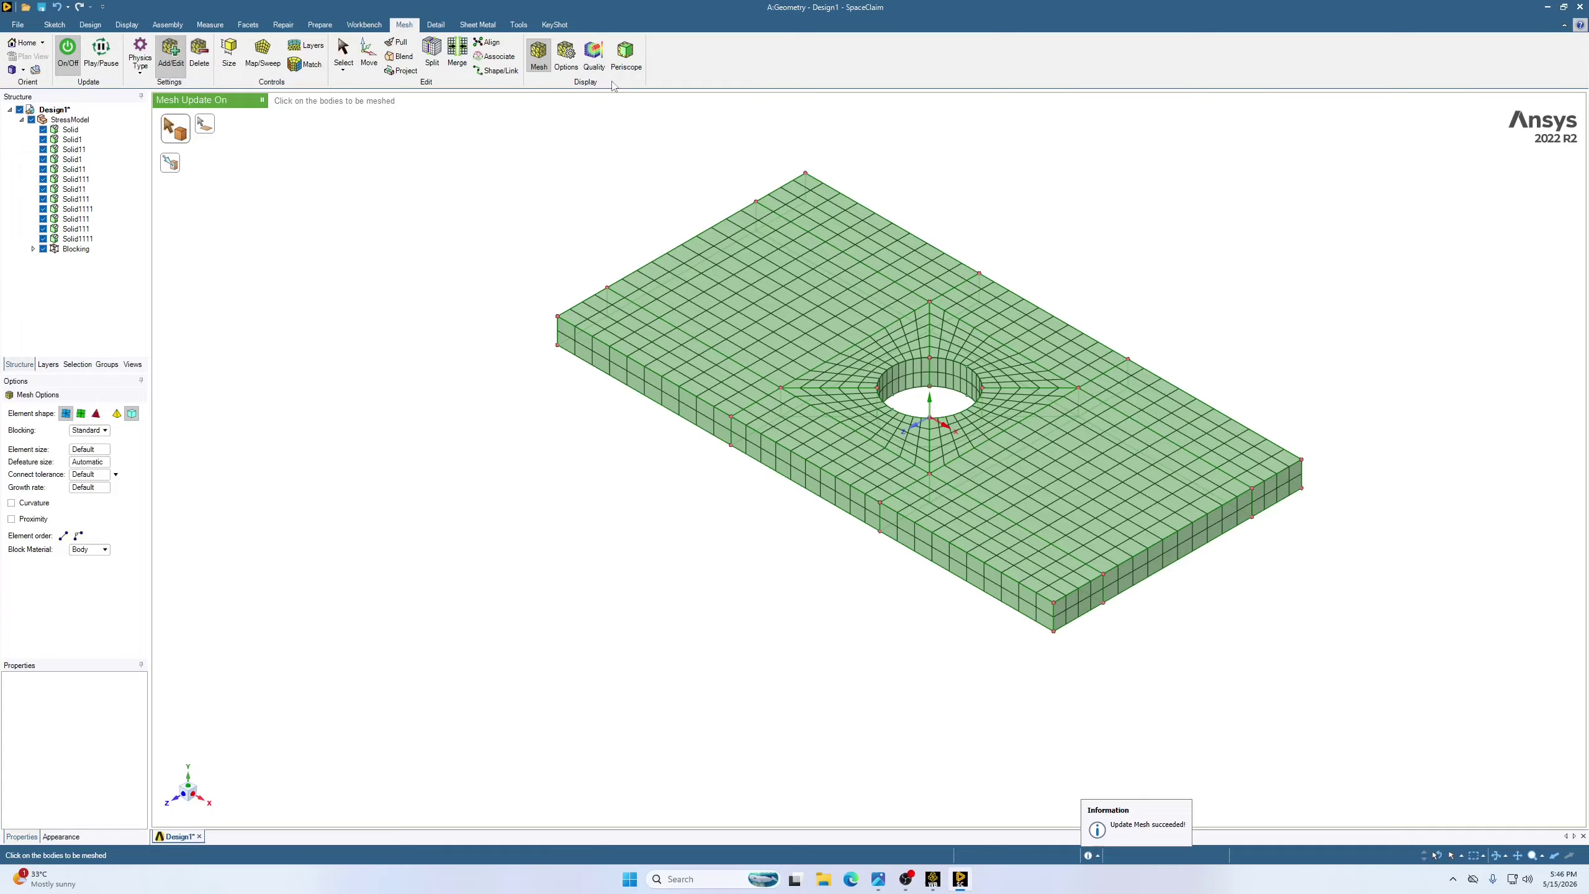
Display the mesh quality and examine the Skewness metric on the elements around the hole
click(593, 57)
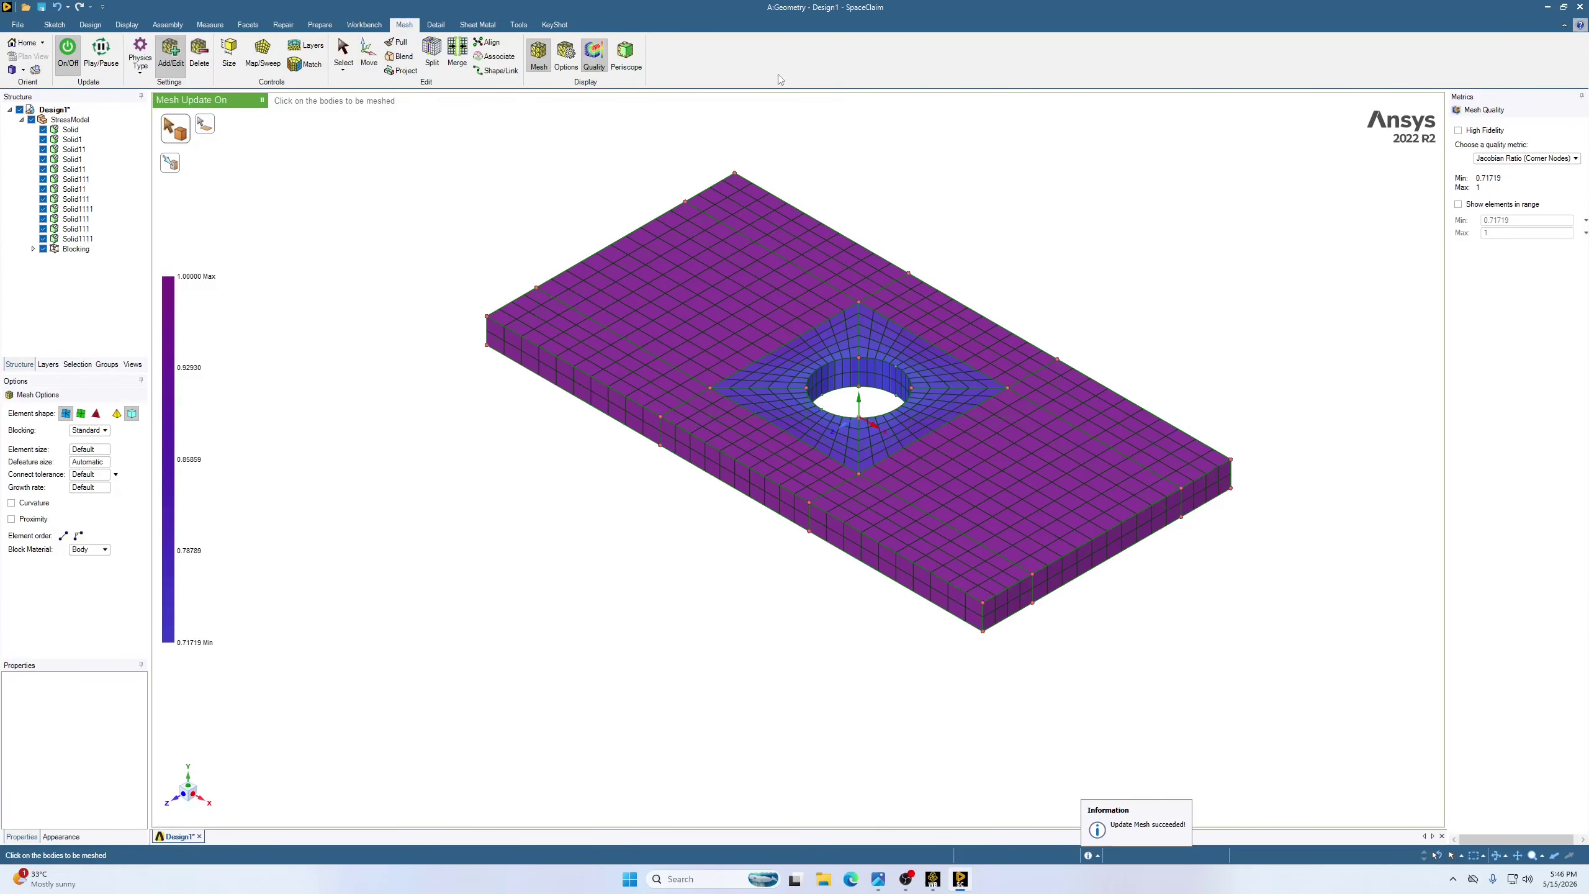
click(1525, 158)
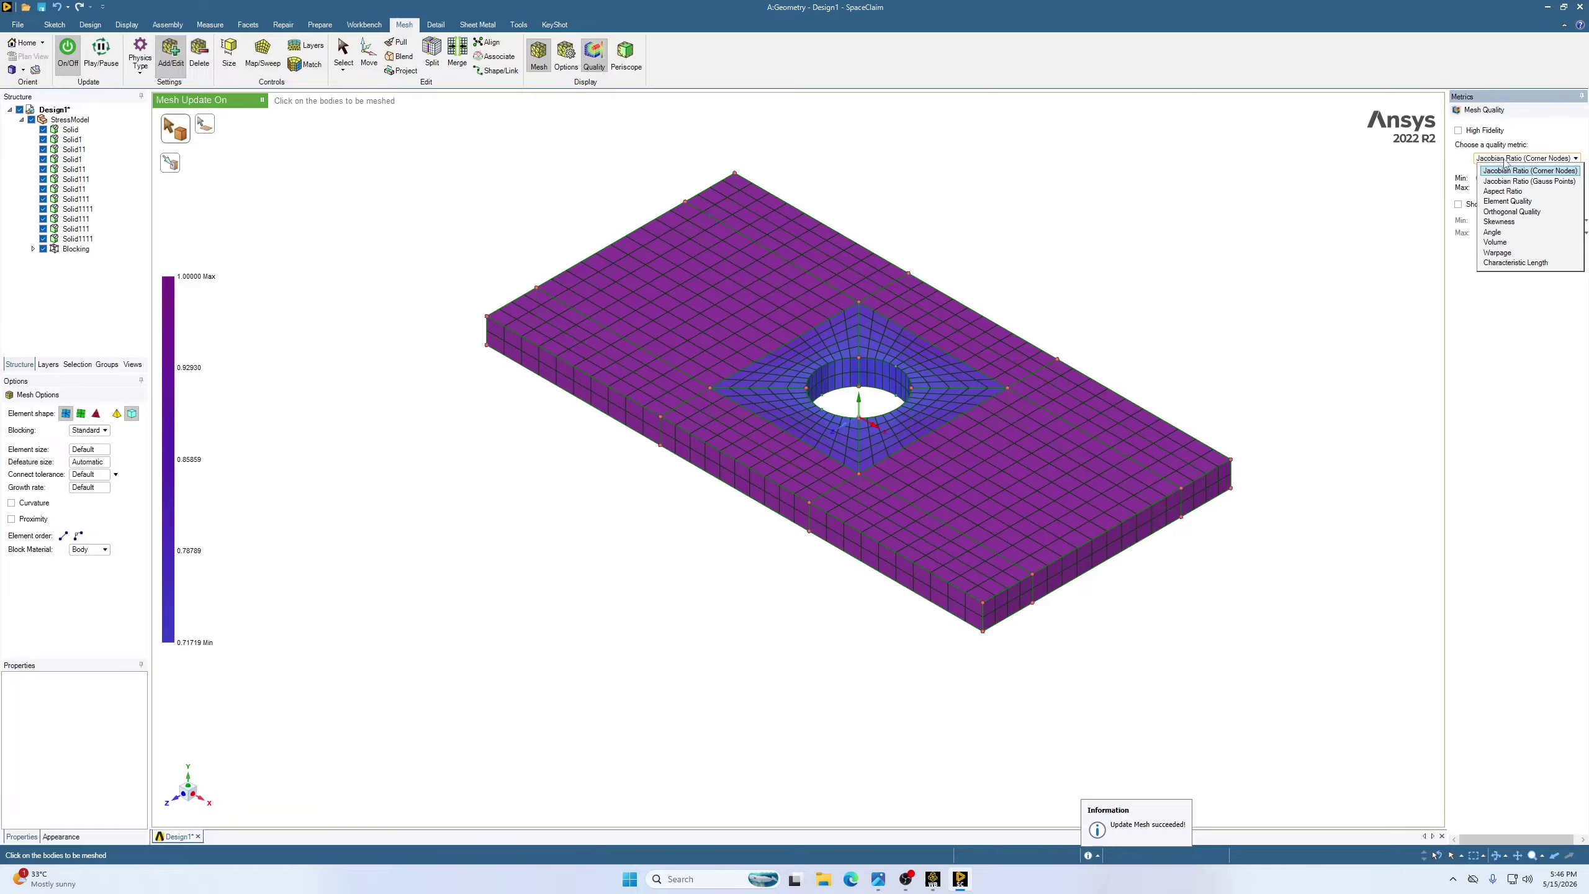
click(1514, 223)
middle_drag(941, 412, 949, 394)
scroll(883, 405, up, 2)
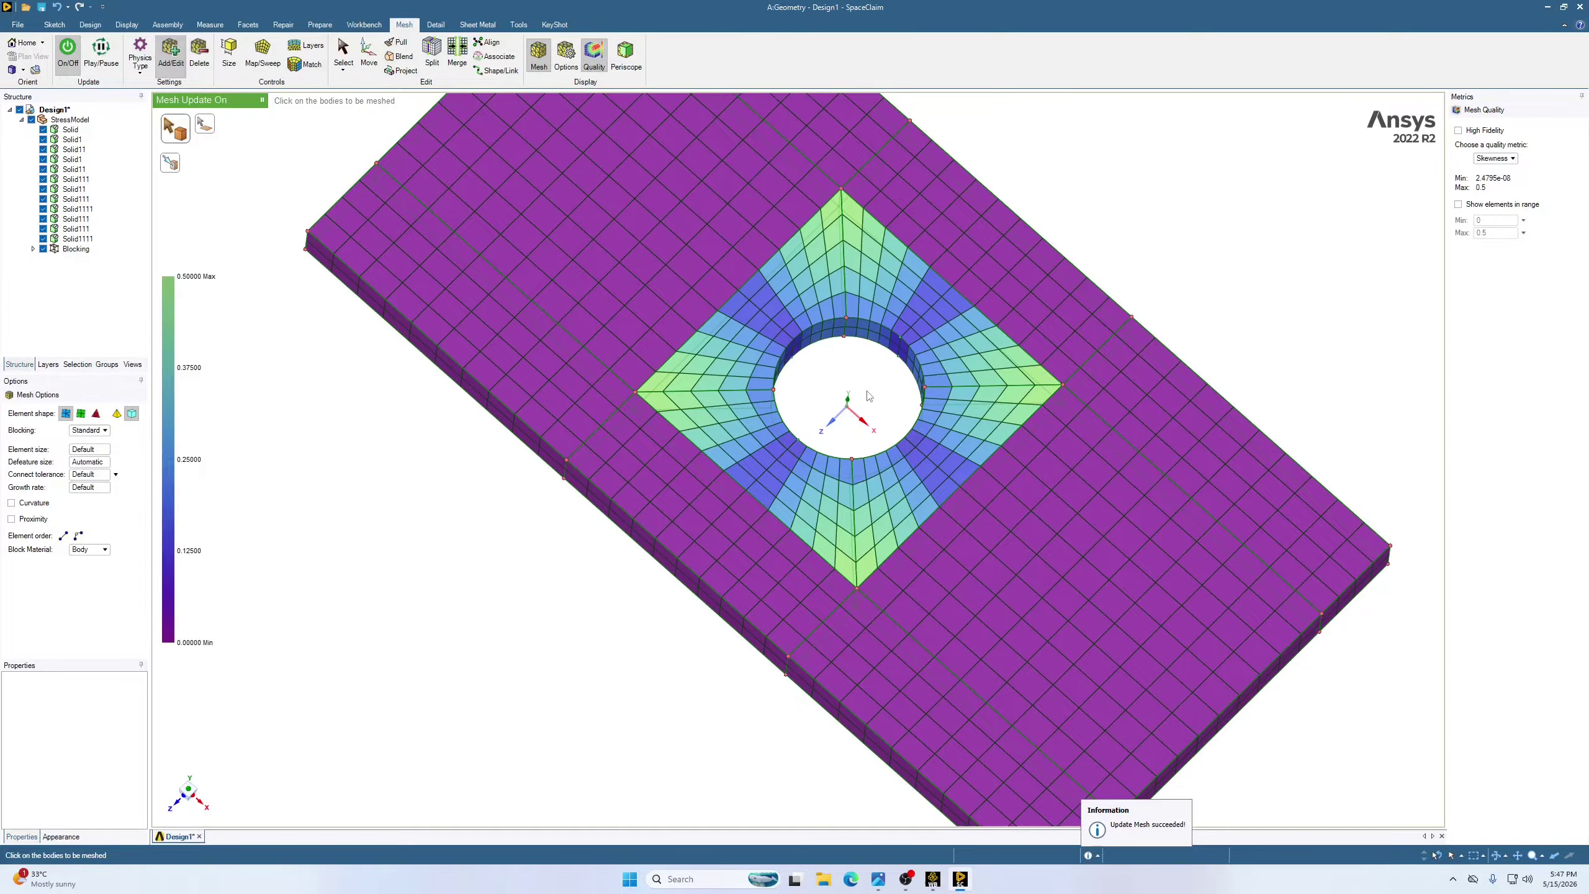
scroll(872, 400, down, 4)
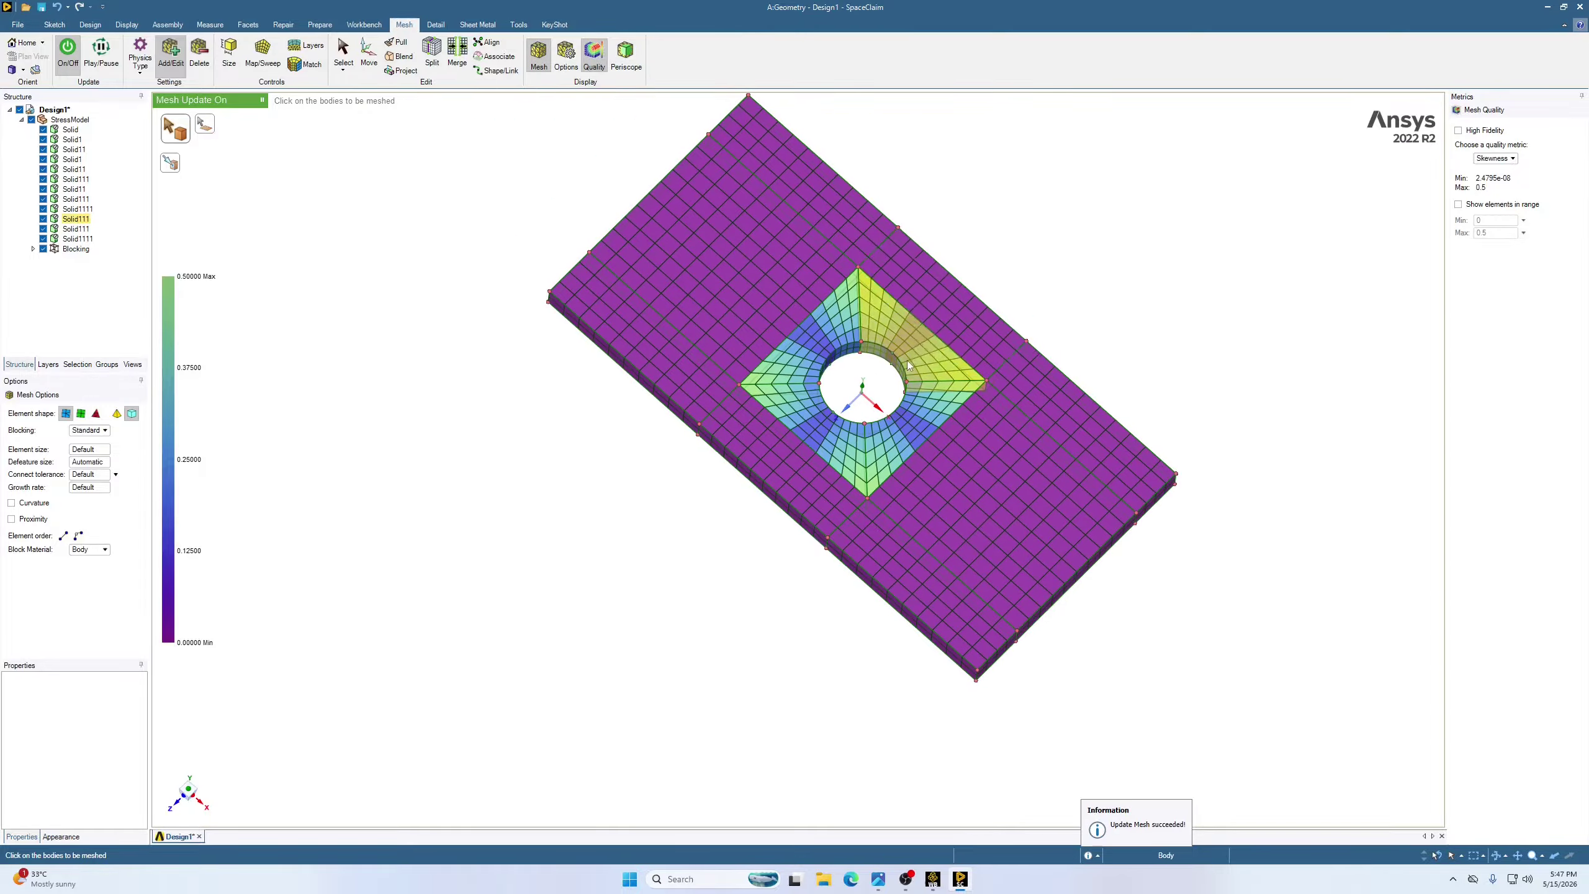
Switch the mesh quality metric to Jacobian Ratio (Corner Nodes) and inspect the whole plate
click(1504, 160)
click(1521, 170)
scroll(1157, 279, down, 3)
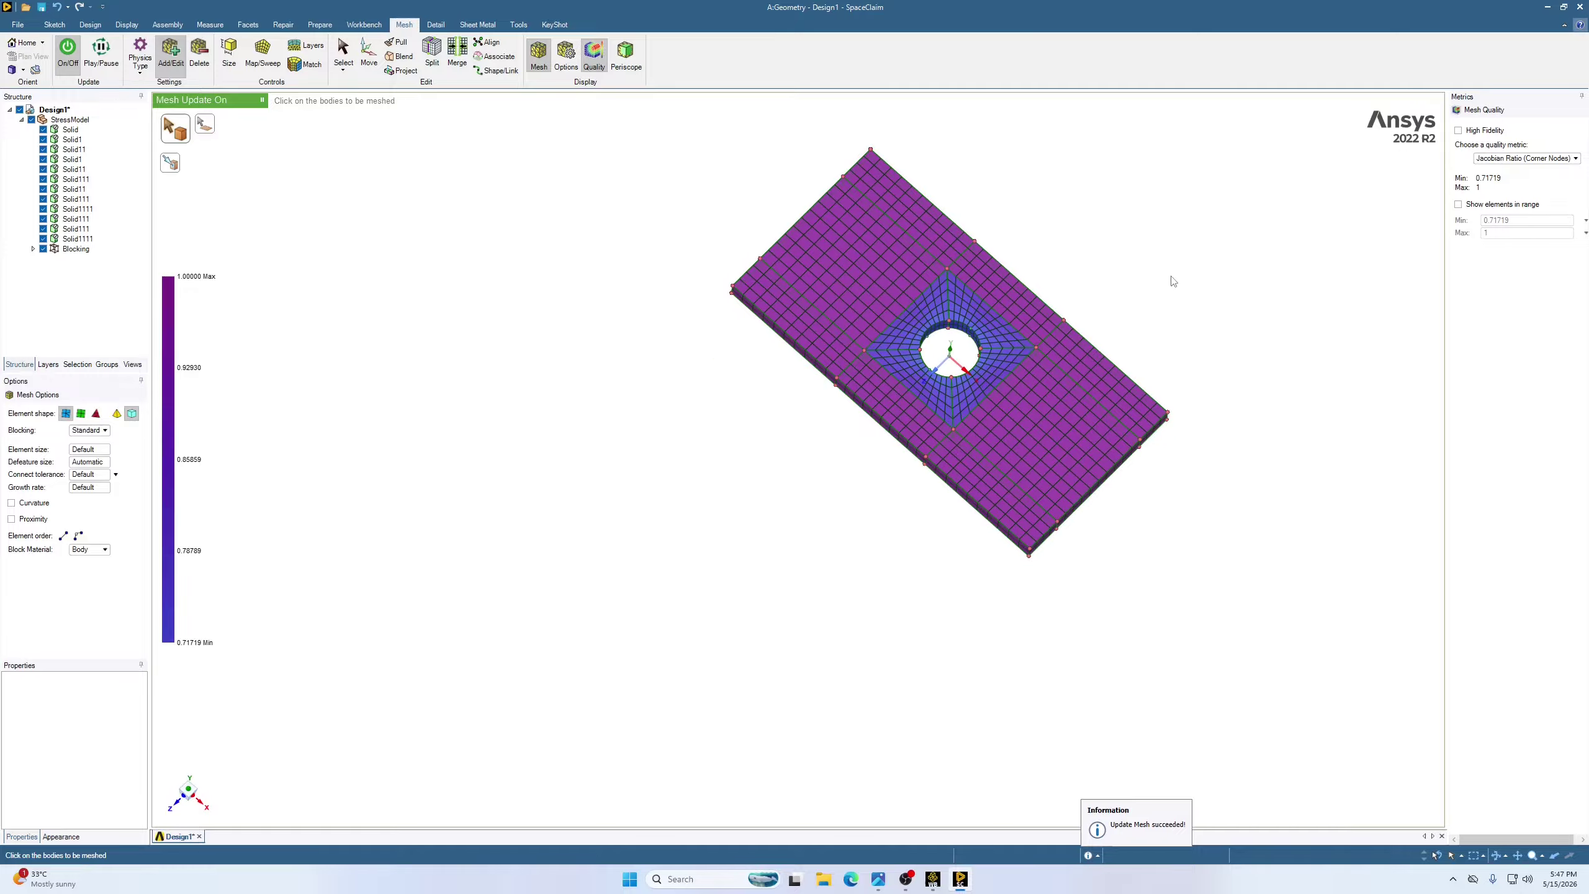
middle_drag(1173, 281, 1189, 213)
scroll(1219, 205, up, 2)
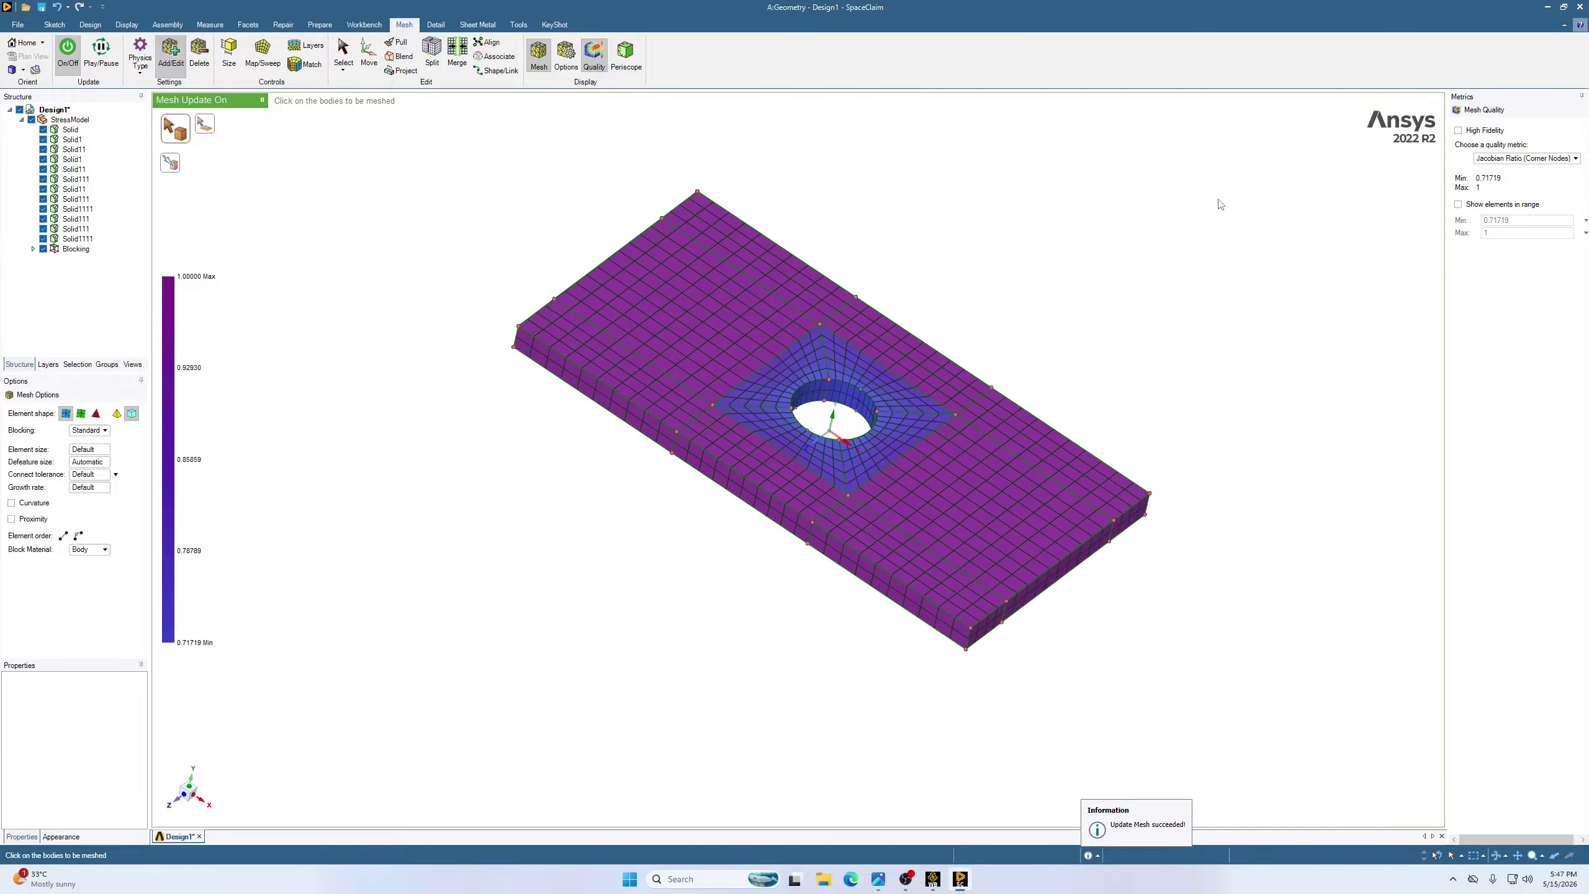
Save the mesh of all the bodies together with the blocking as Stress_model.inp in the Ansys file format
shift+click(75, 249)
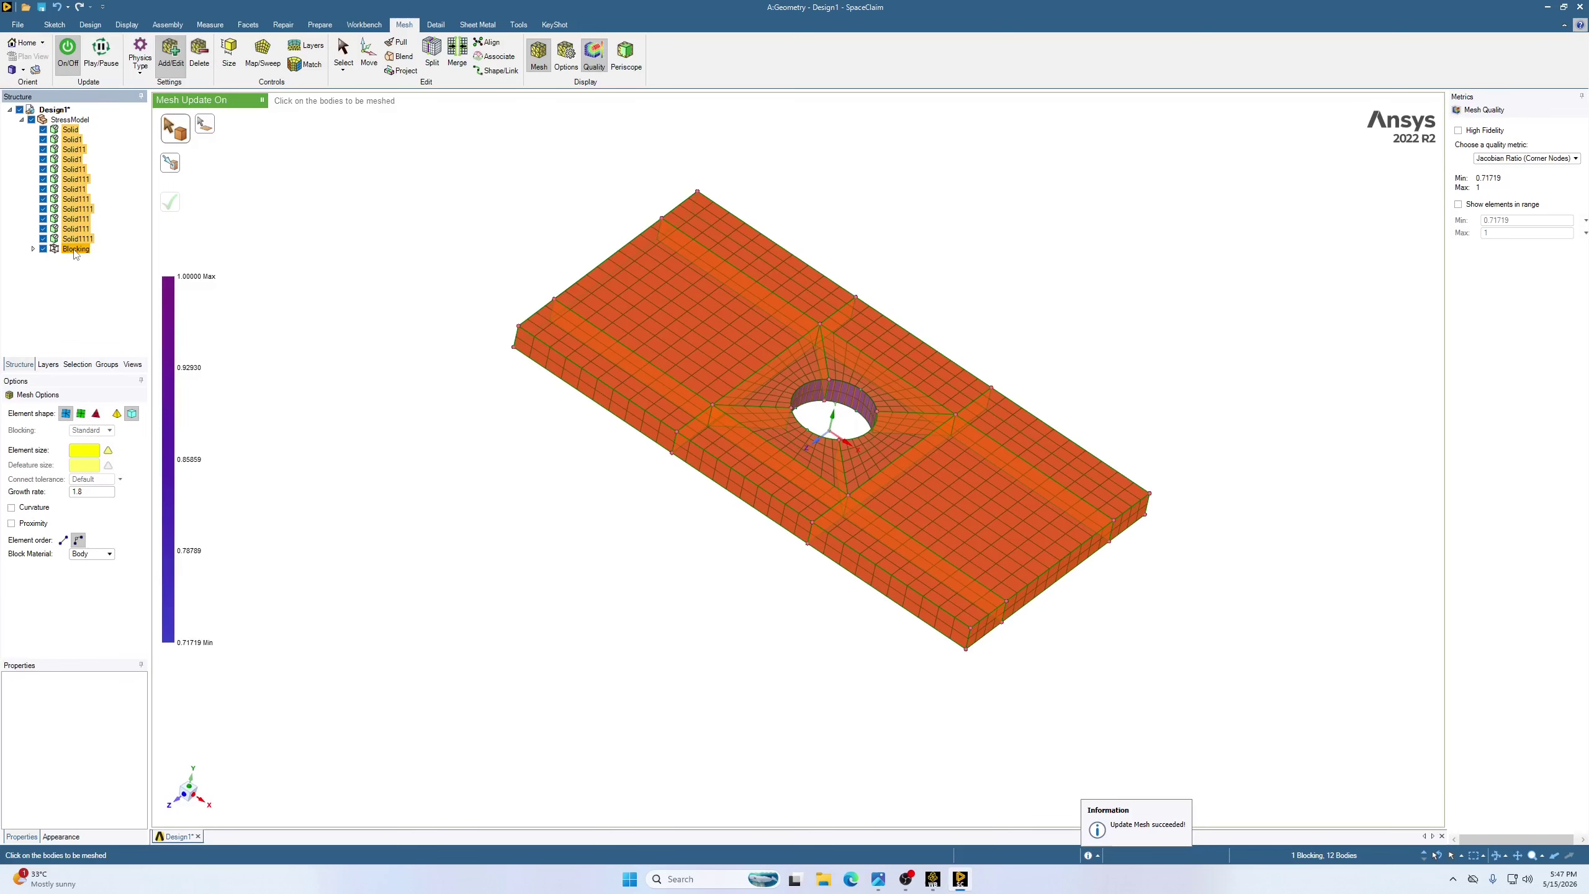
right_click(76, 253)
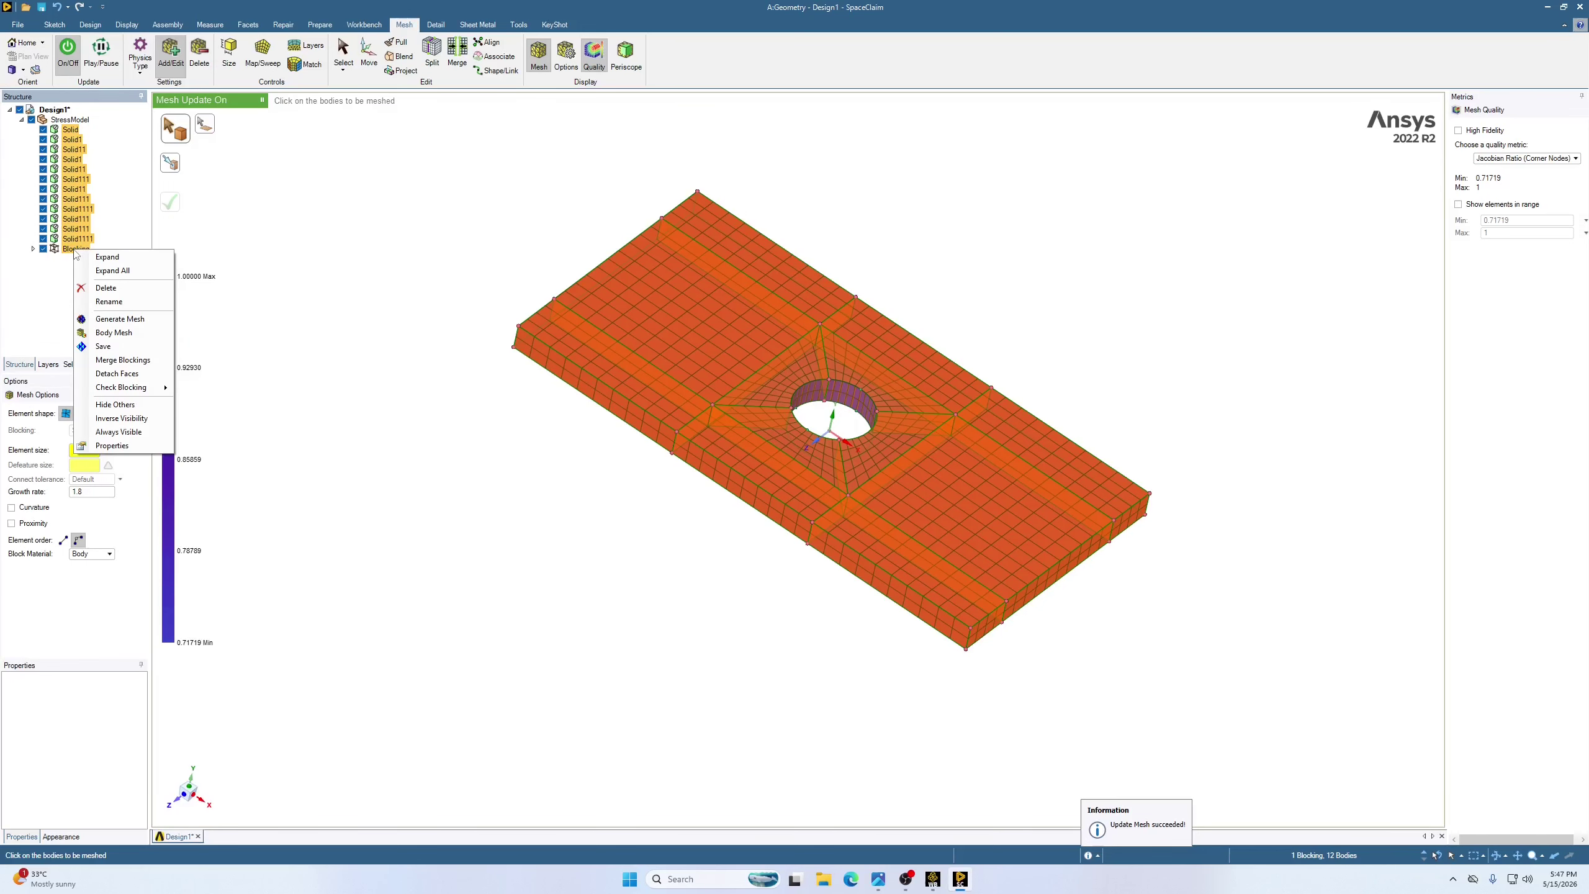
click(103, 347)
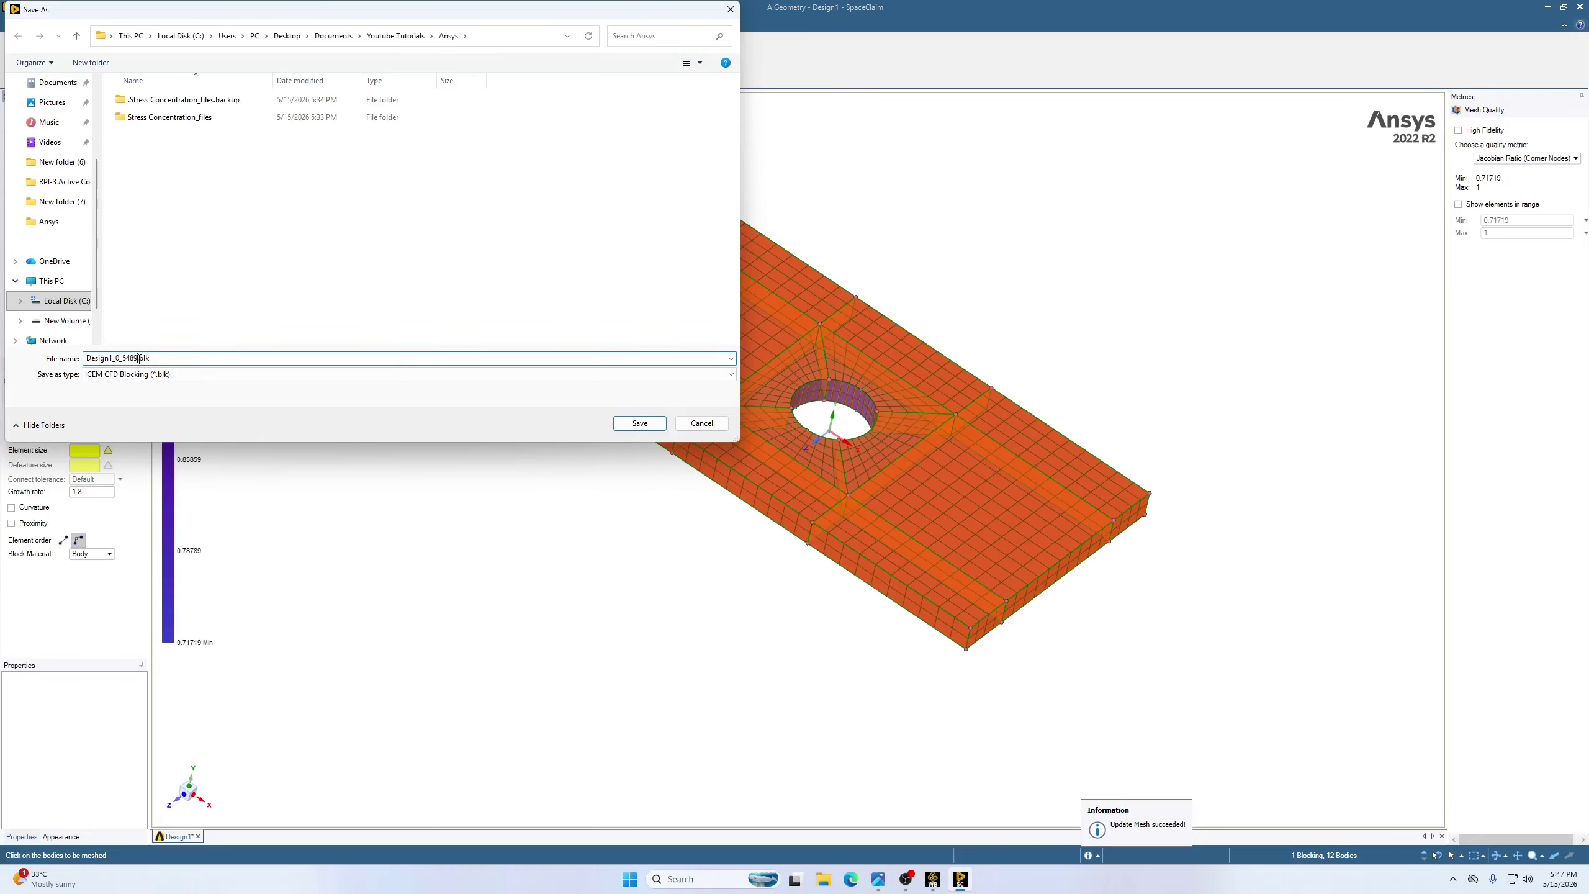
text(Stress_model)
click(154, 378)
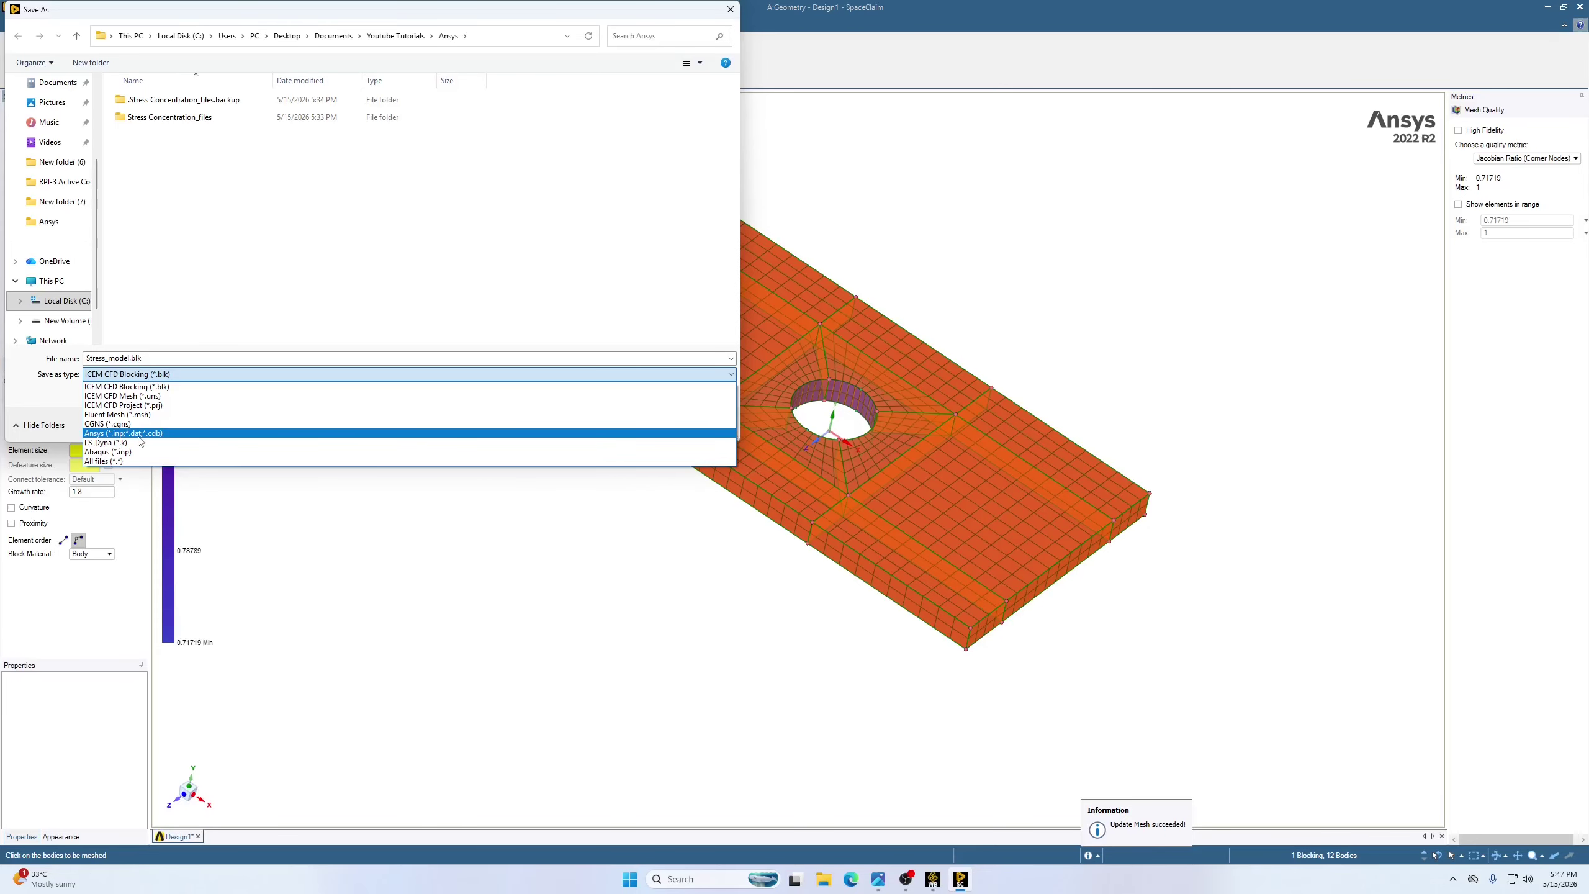
click(126, 435)
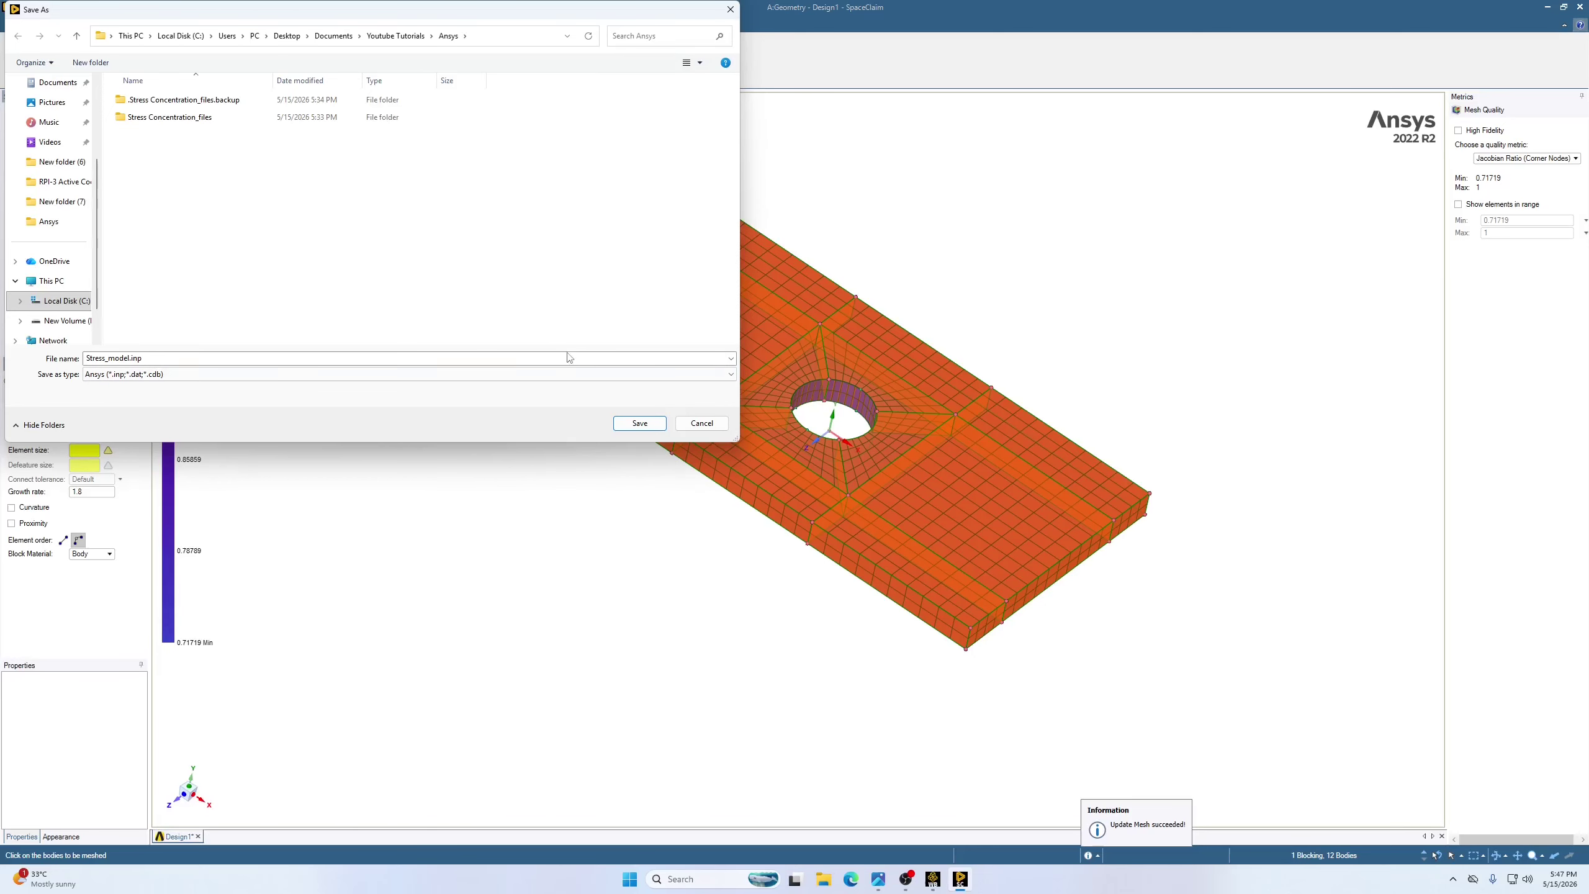
click(642, 420)
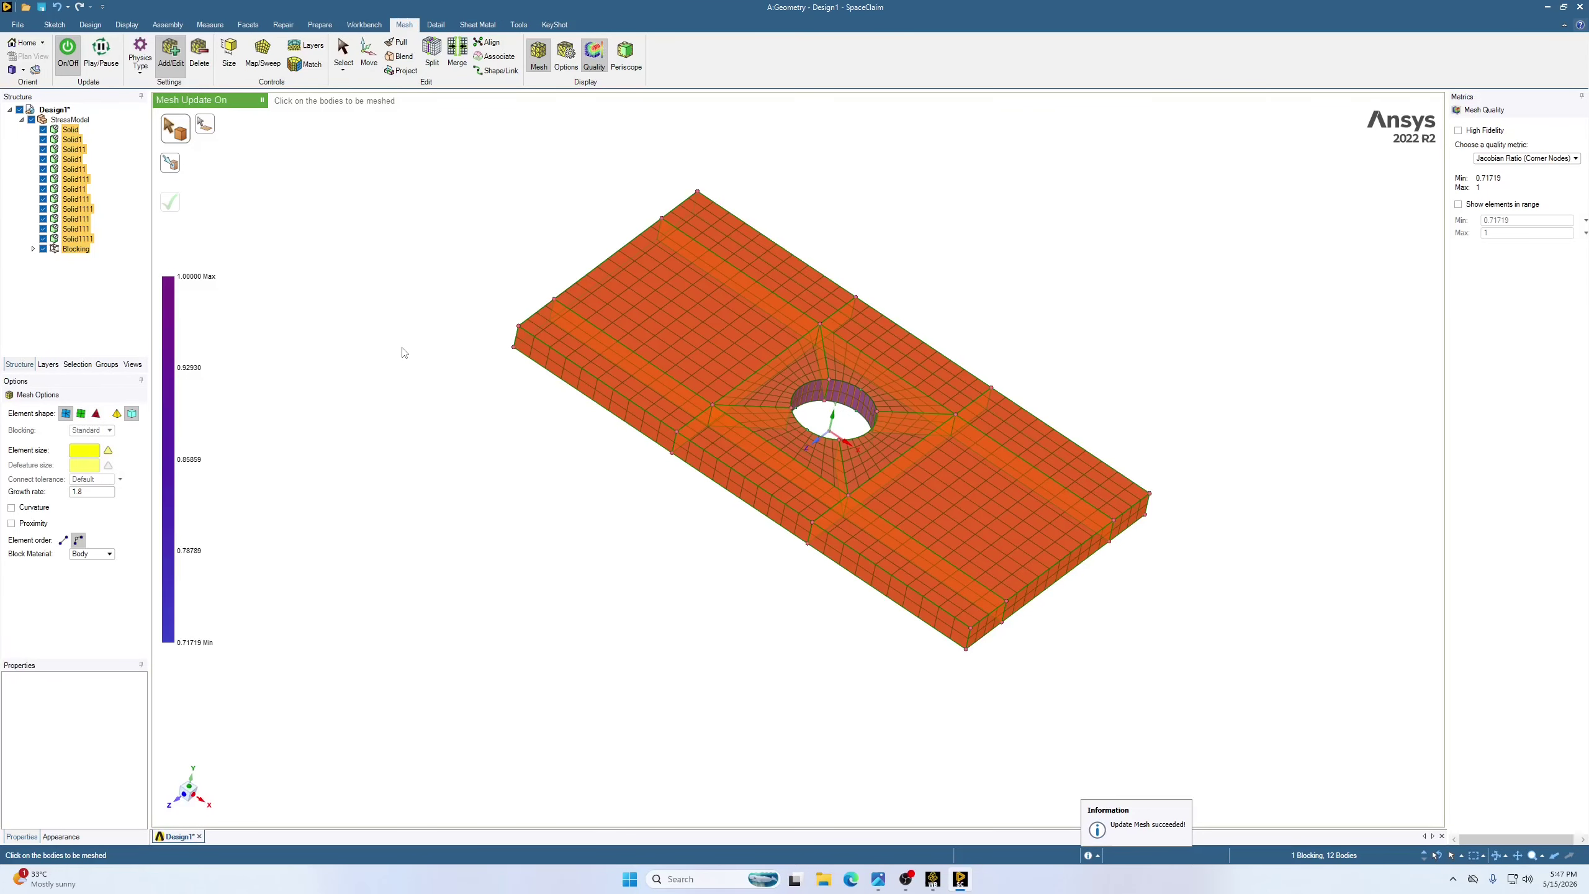
click(1230, 212)
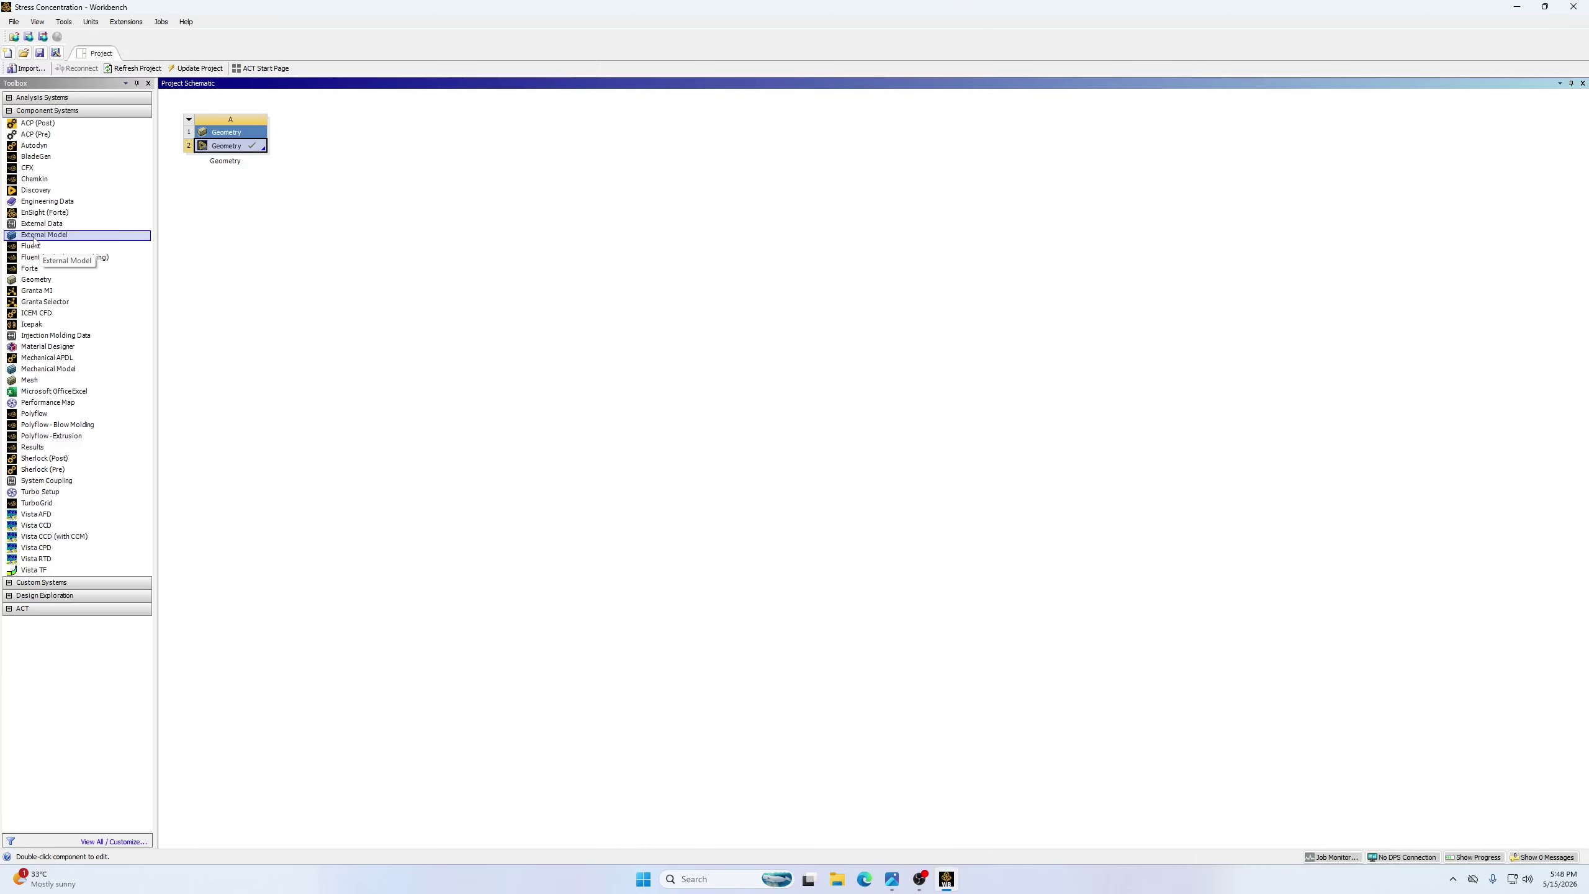
Switch to Workbench, add a standalone External Model system below the Geometry system, and open its setup
drag(33, 239, 247, 185)
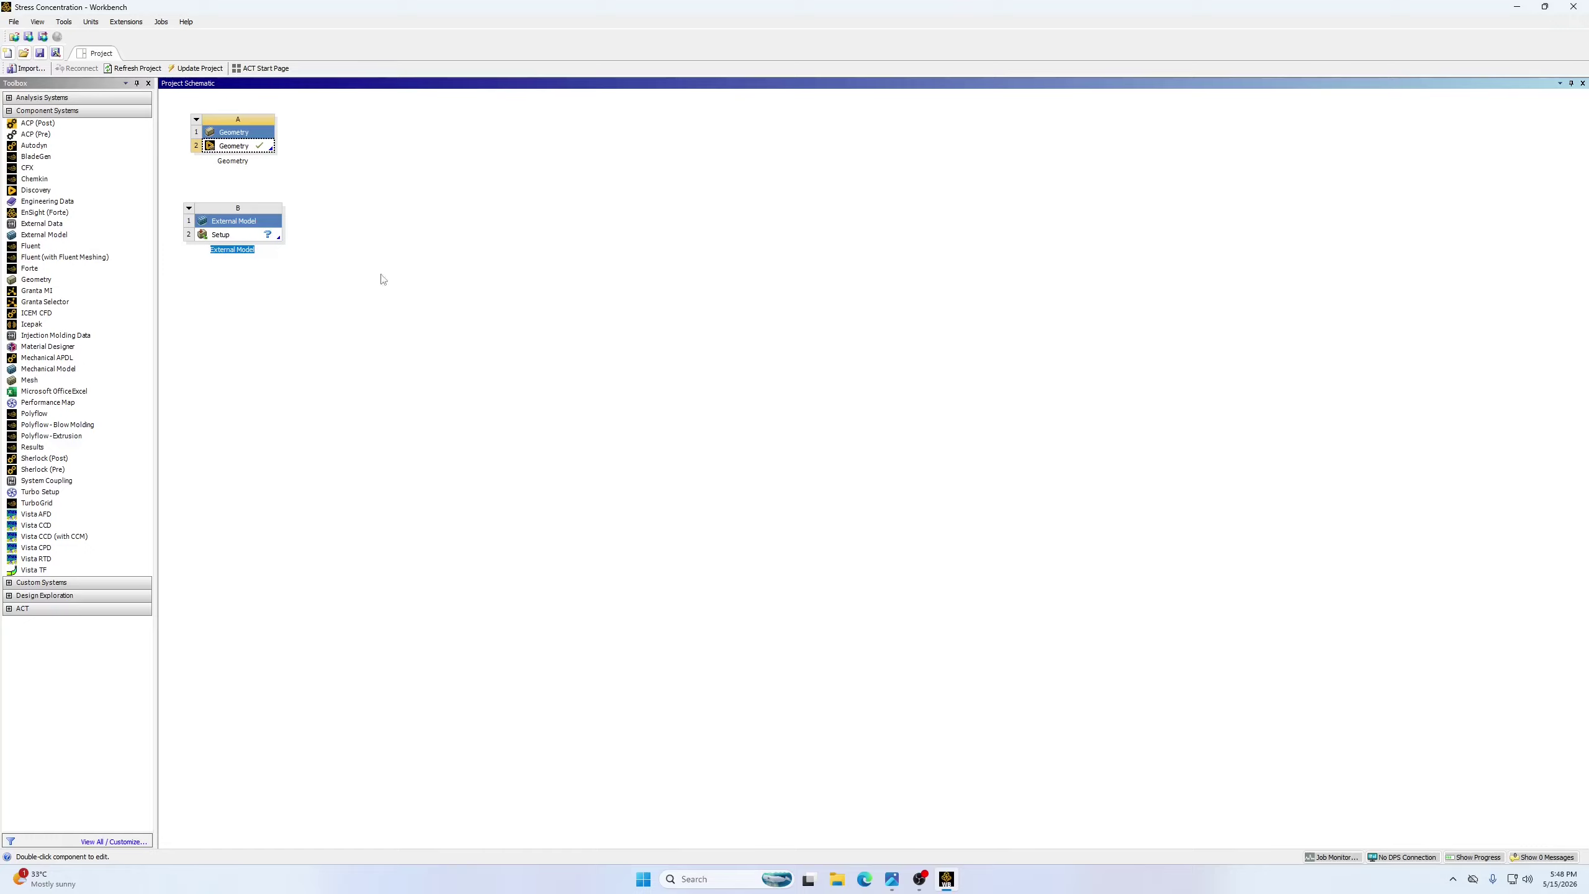
click(237, 235)
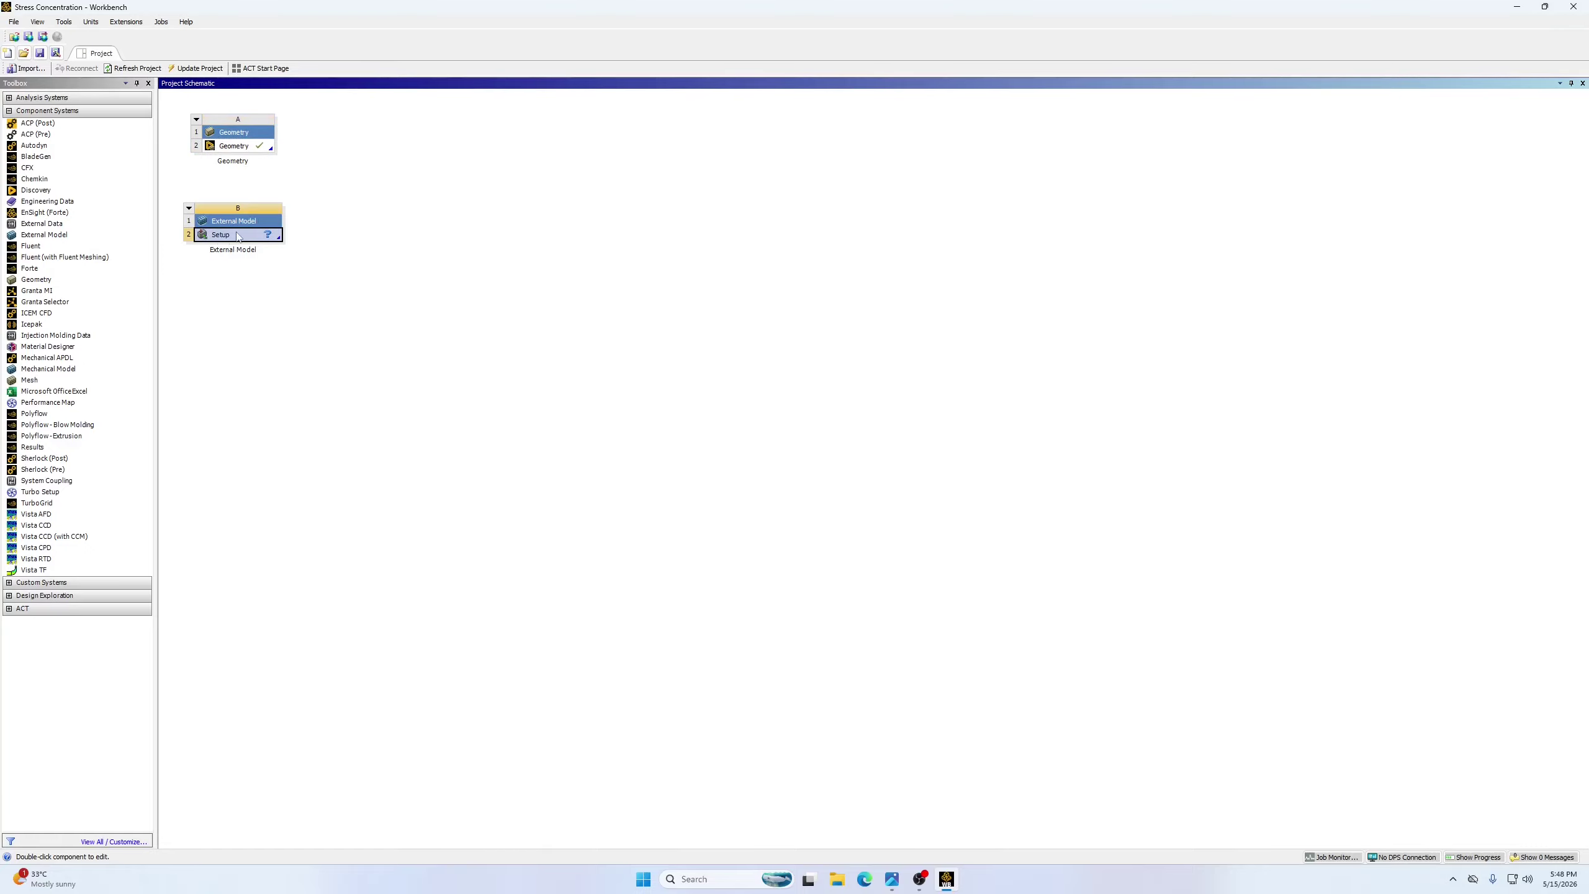
double_click(227, 238)
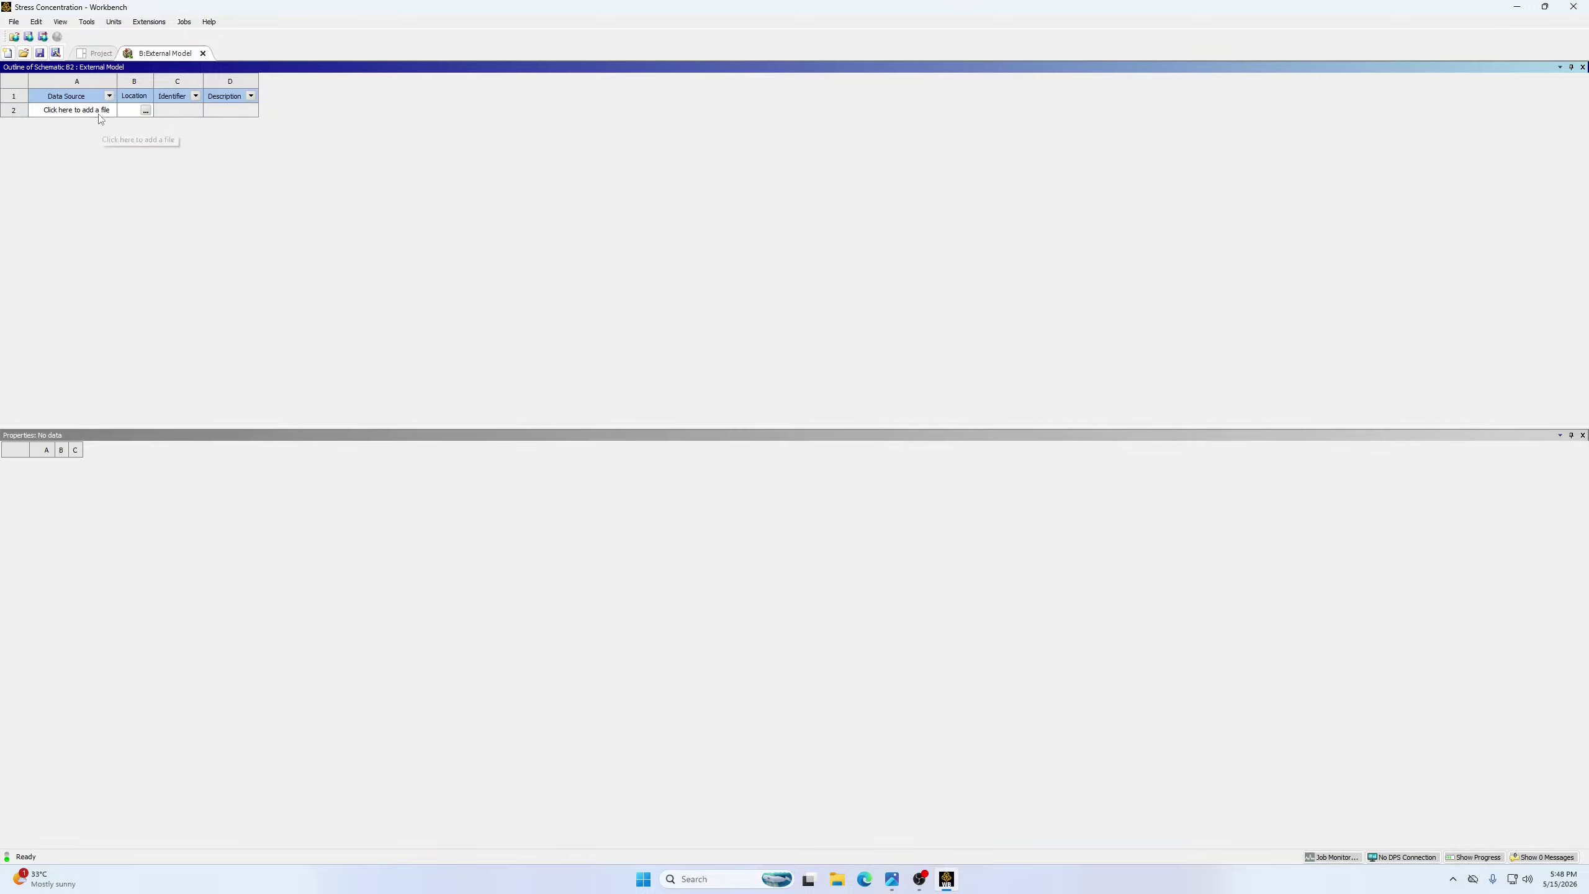
Add Stress_model.inp from the Ansys folder as the external model's data source
click(147, 112)
click(167, 127)
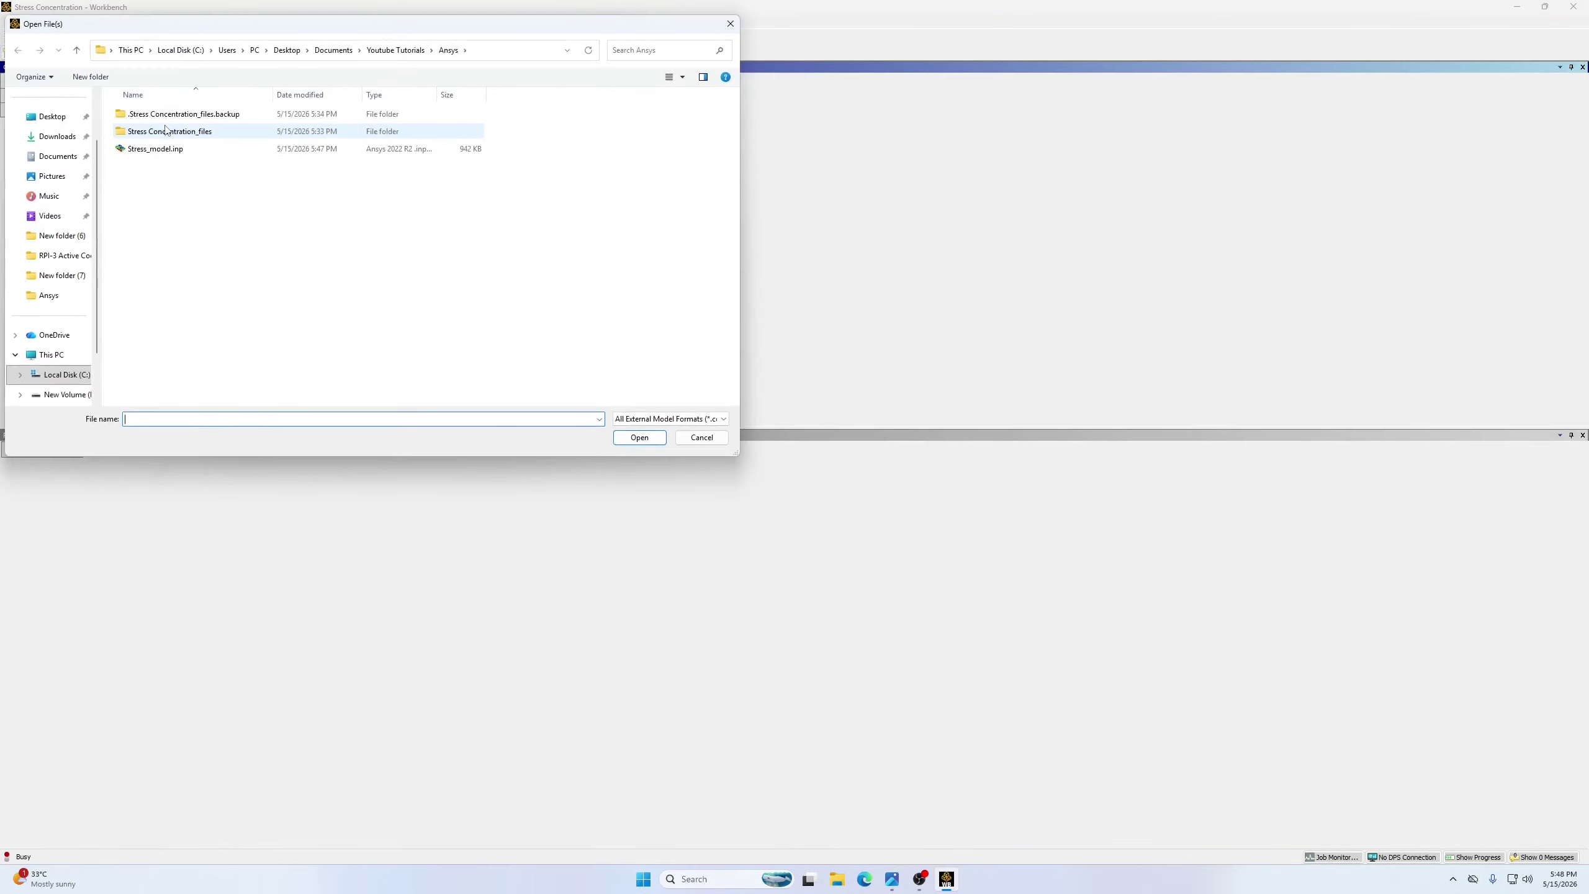
right_click(177, 173)
mouse_move(263, 183)
click(363, 198)
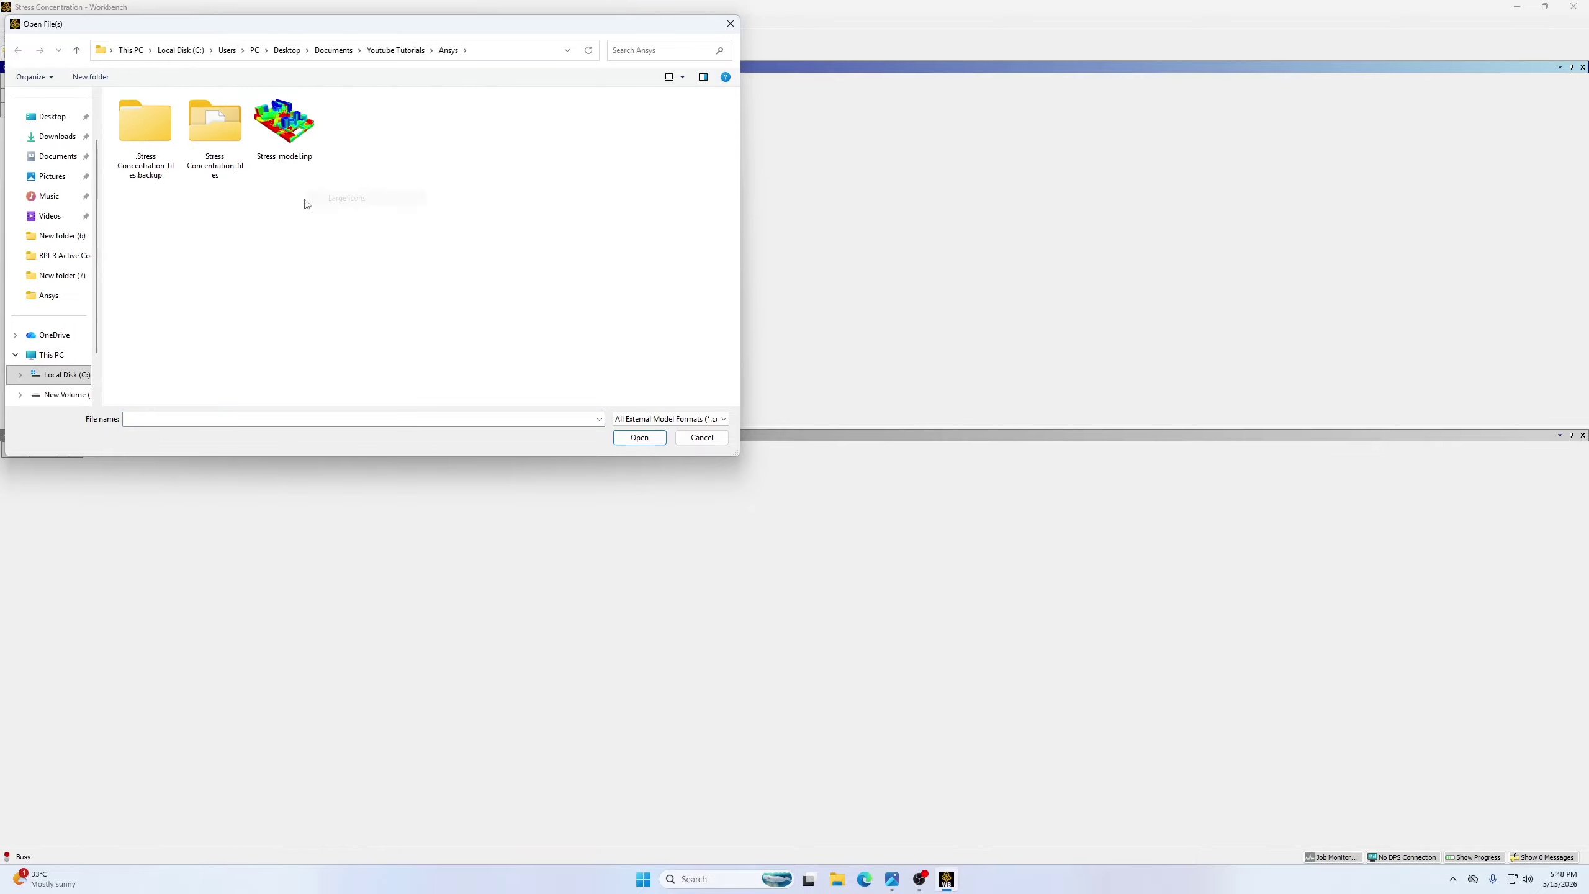
click(280, 132)
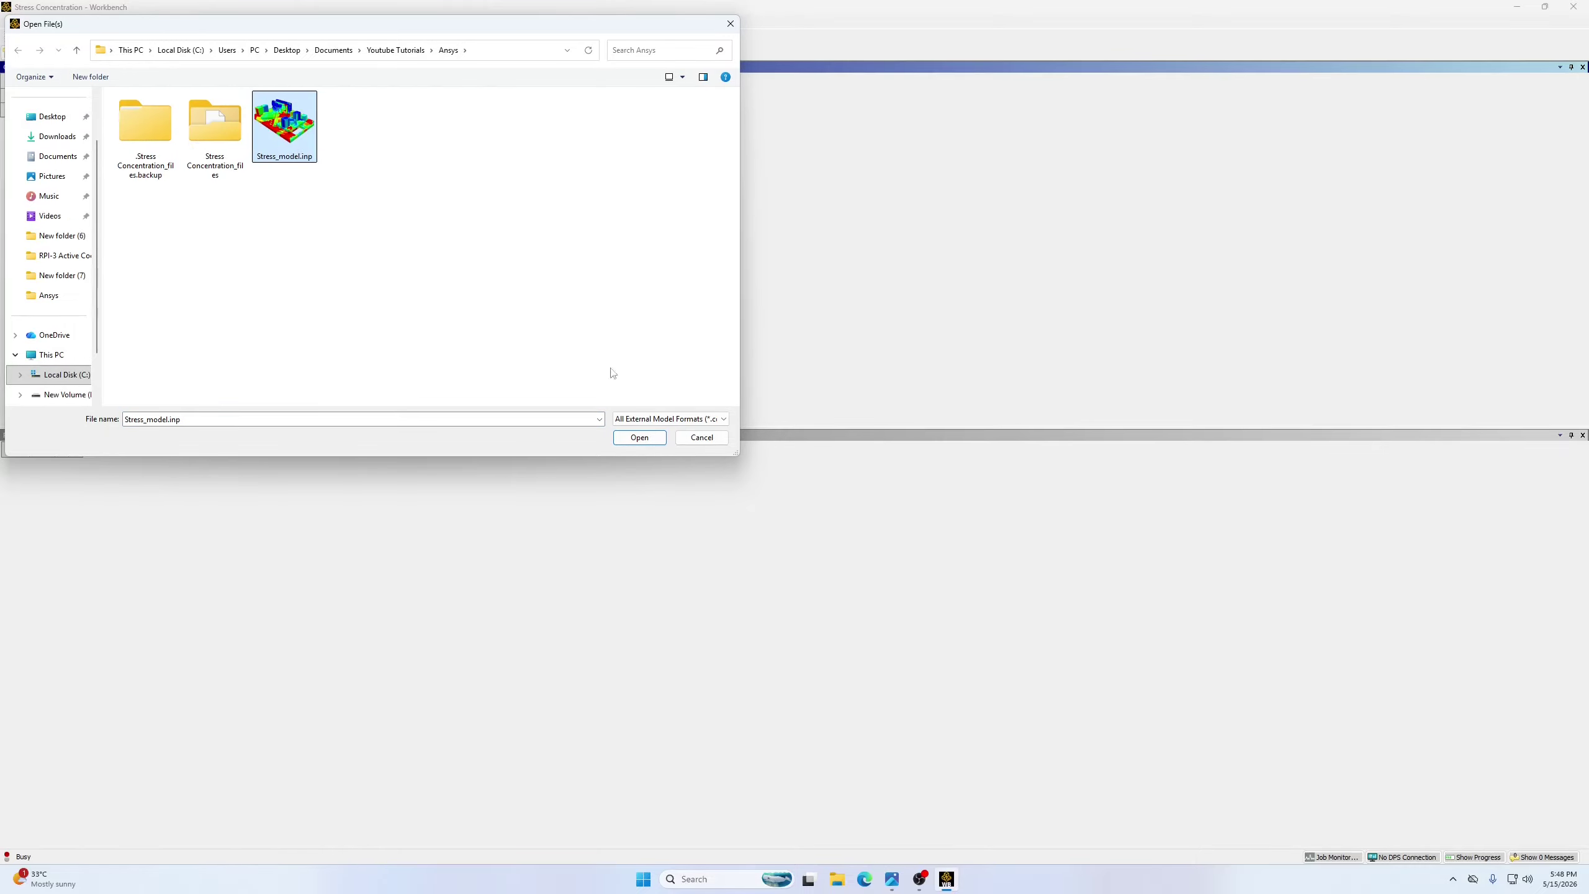
click(640, 437)
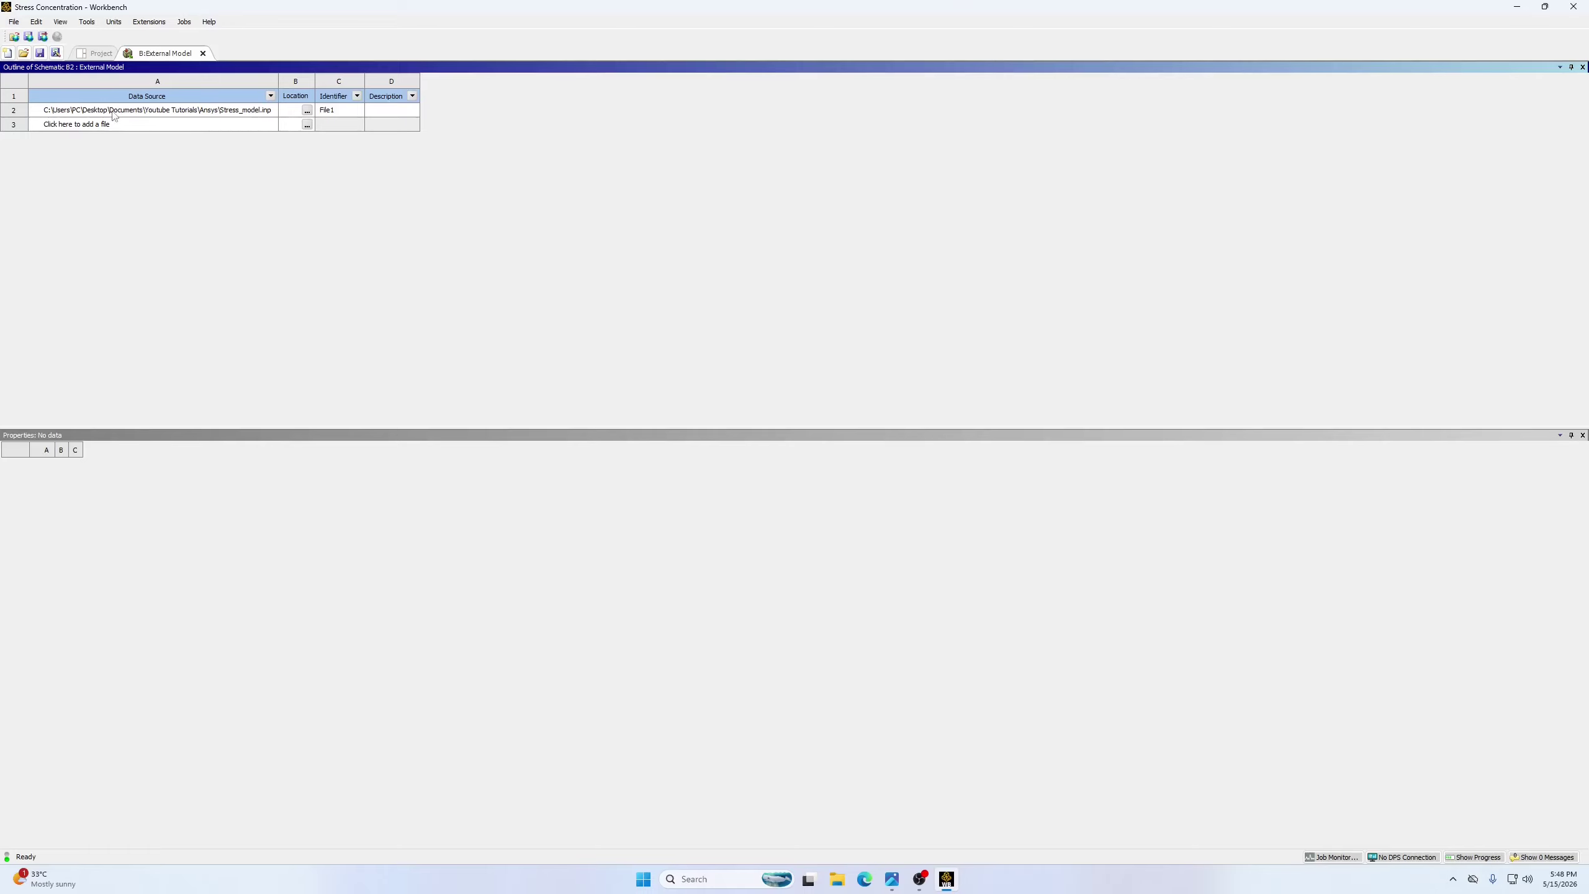
Set the unit system of the Stress_model.inp data source to Metric (tonne,mm,s,°C,mA,N,mV)
click(132, 111)
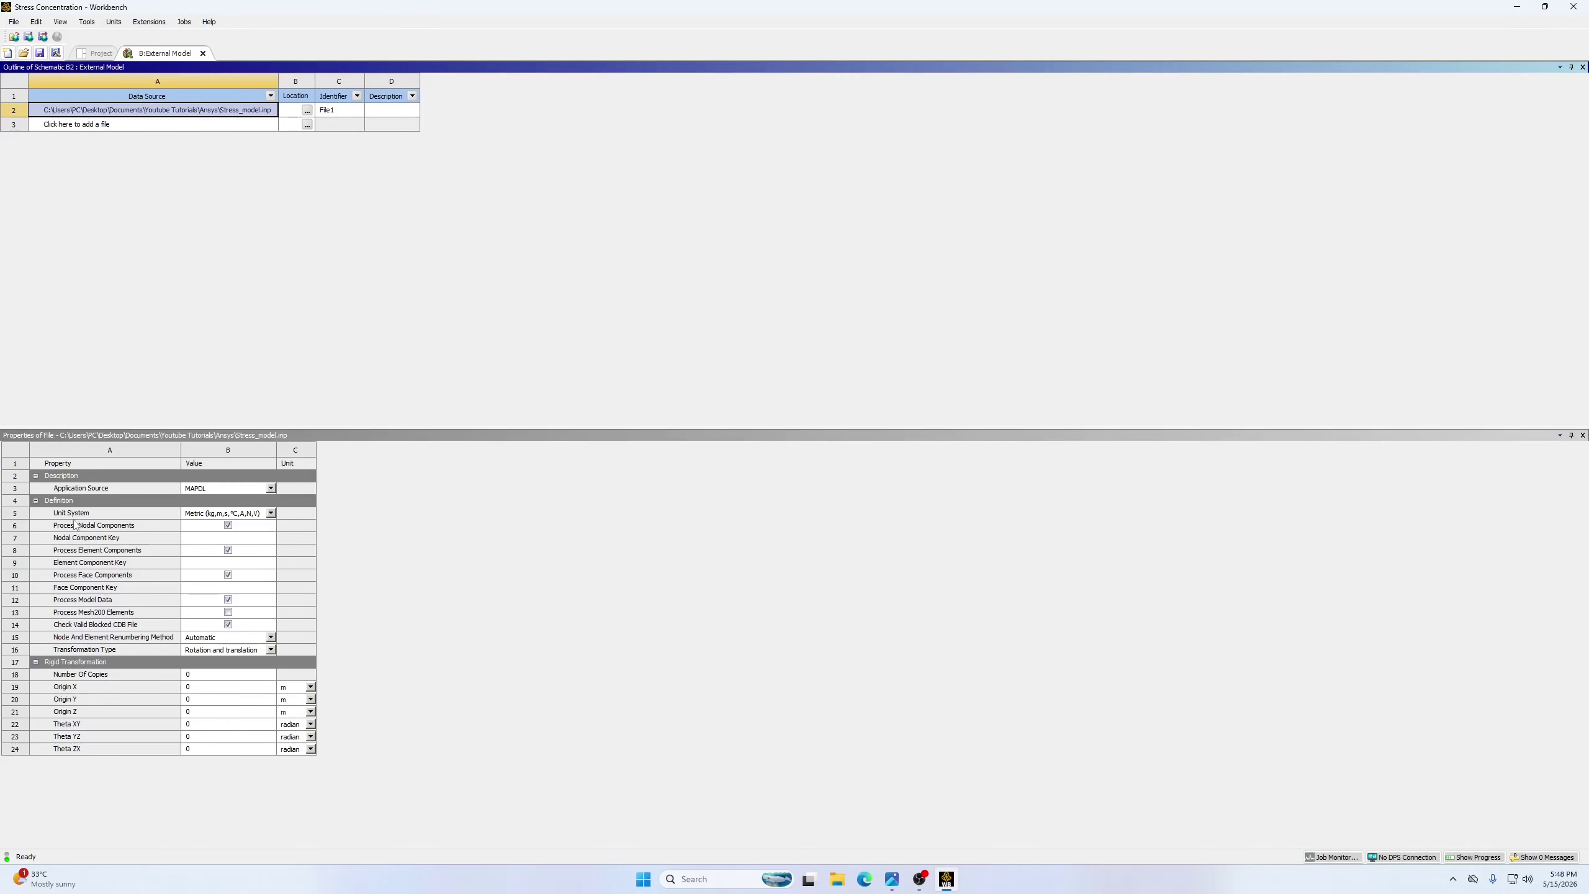
click(270, 513)
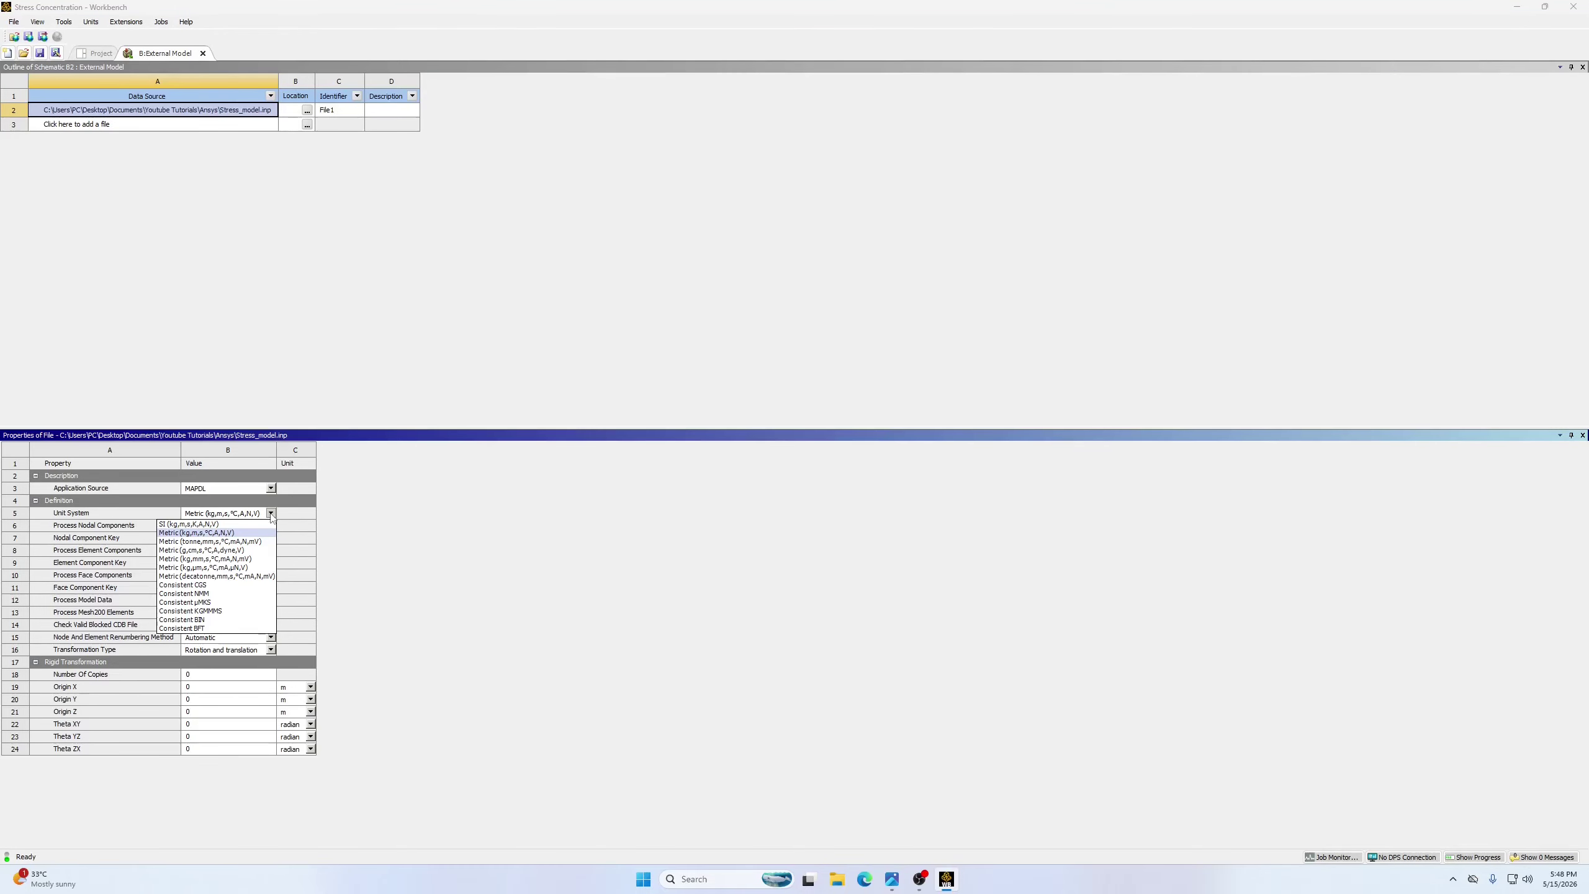
click(218, 542)
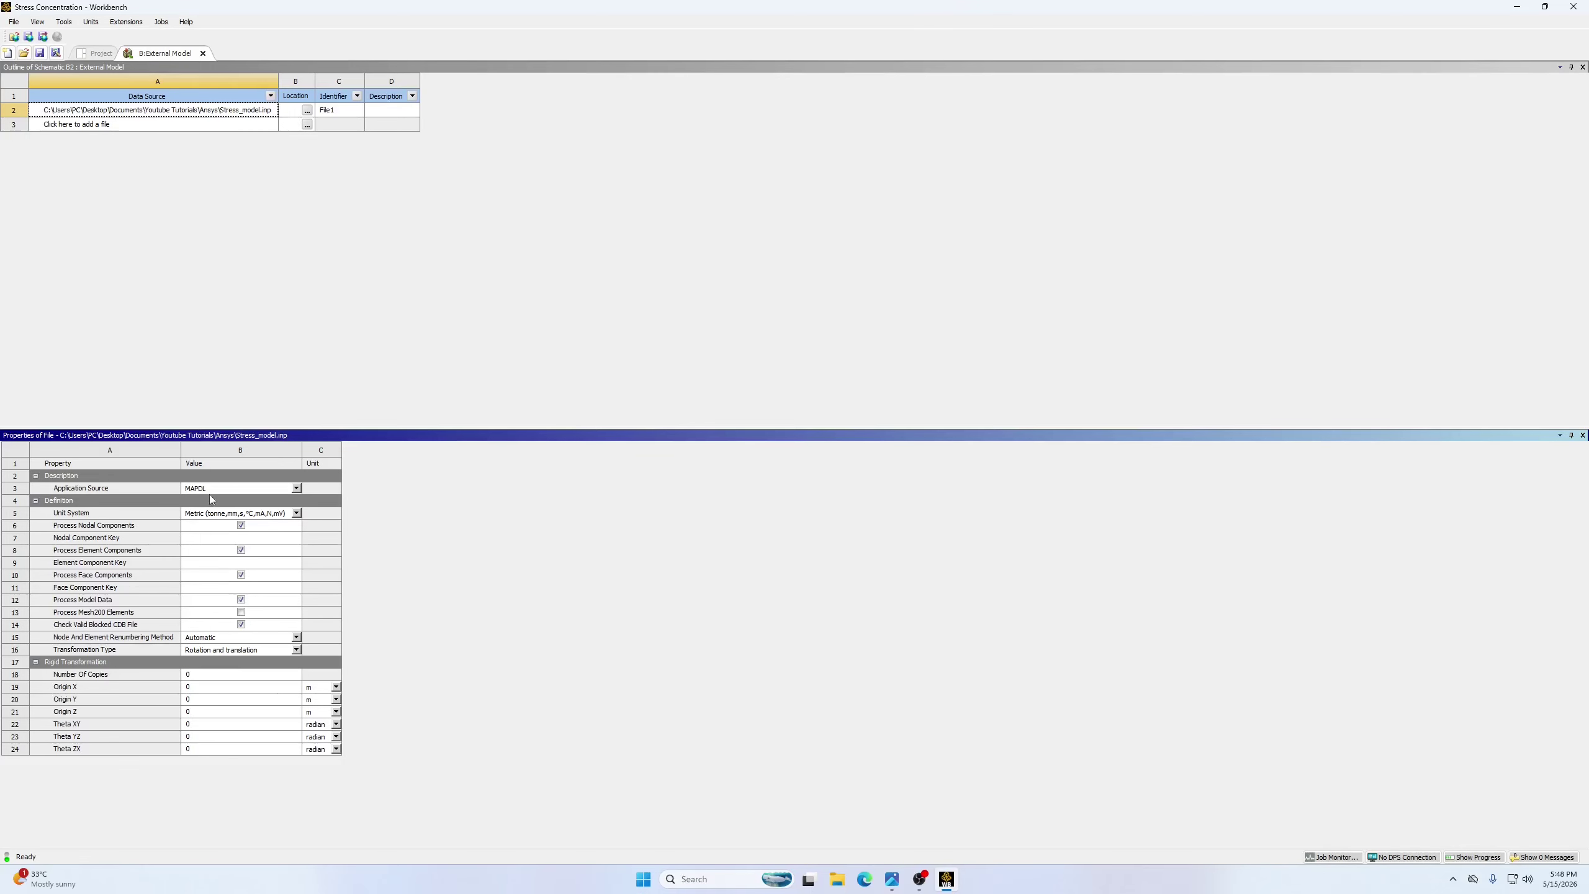
Add a standalone Static Structural system beside the External Model in the project schematic and review its engineering data
click(96, 55)
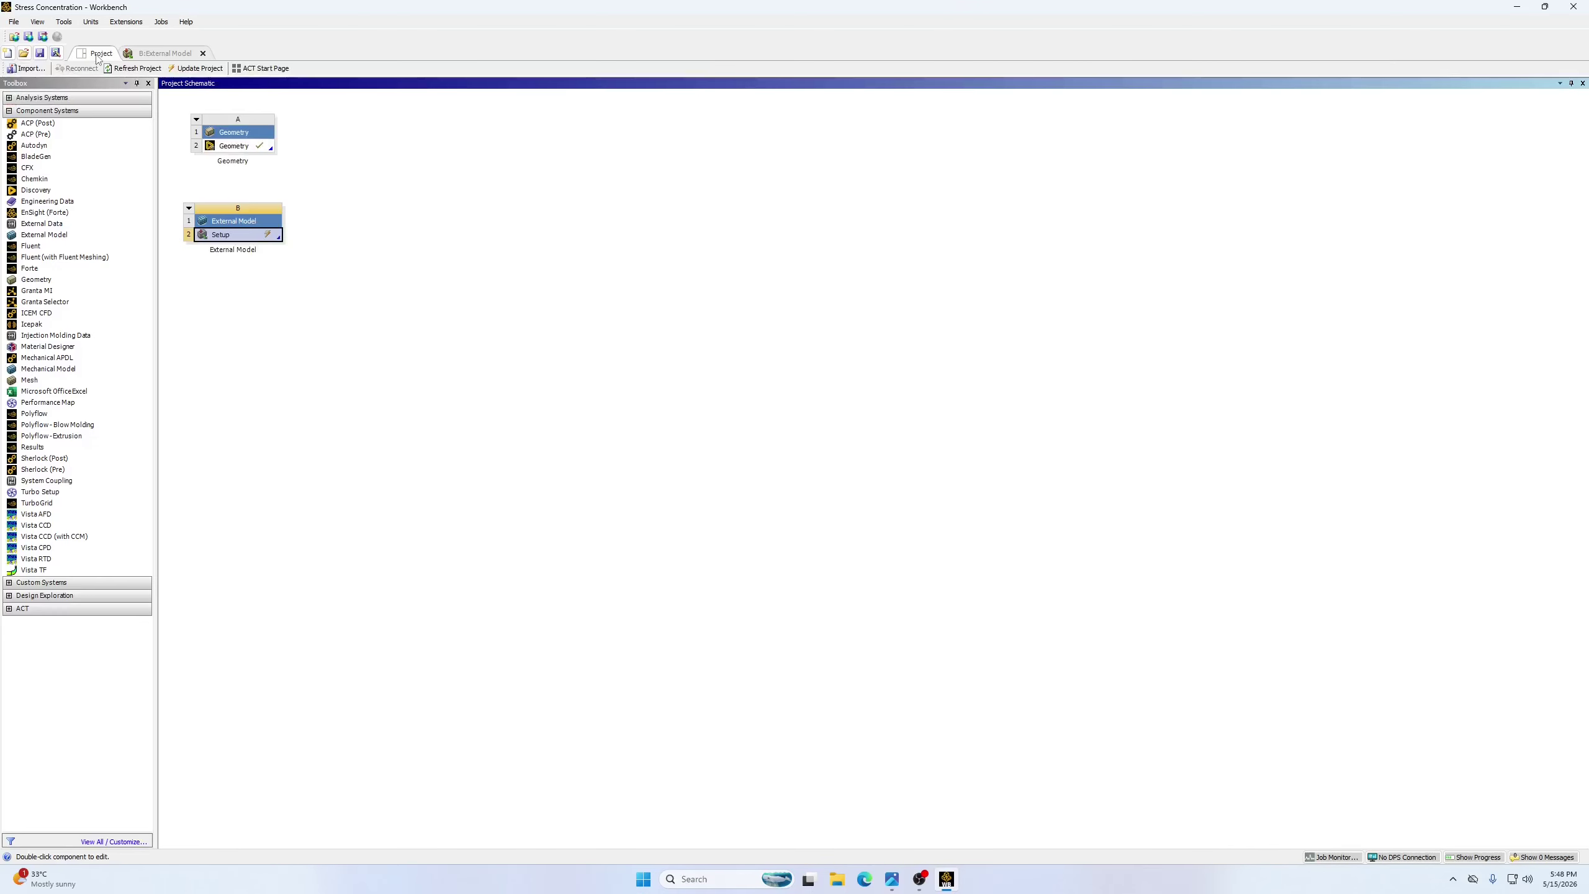
click(9, 97)
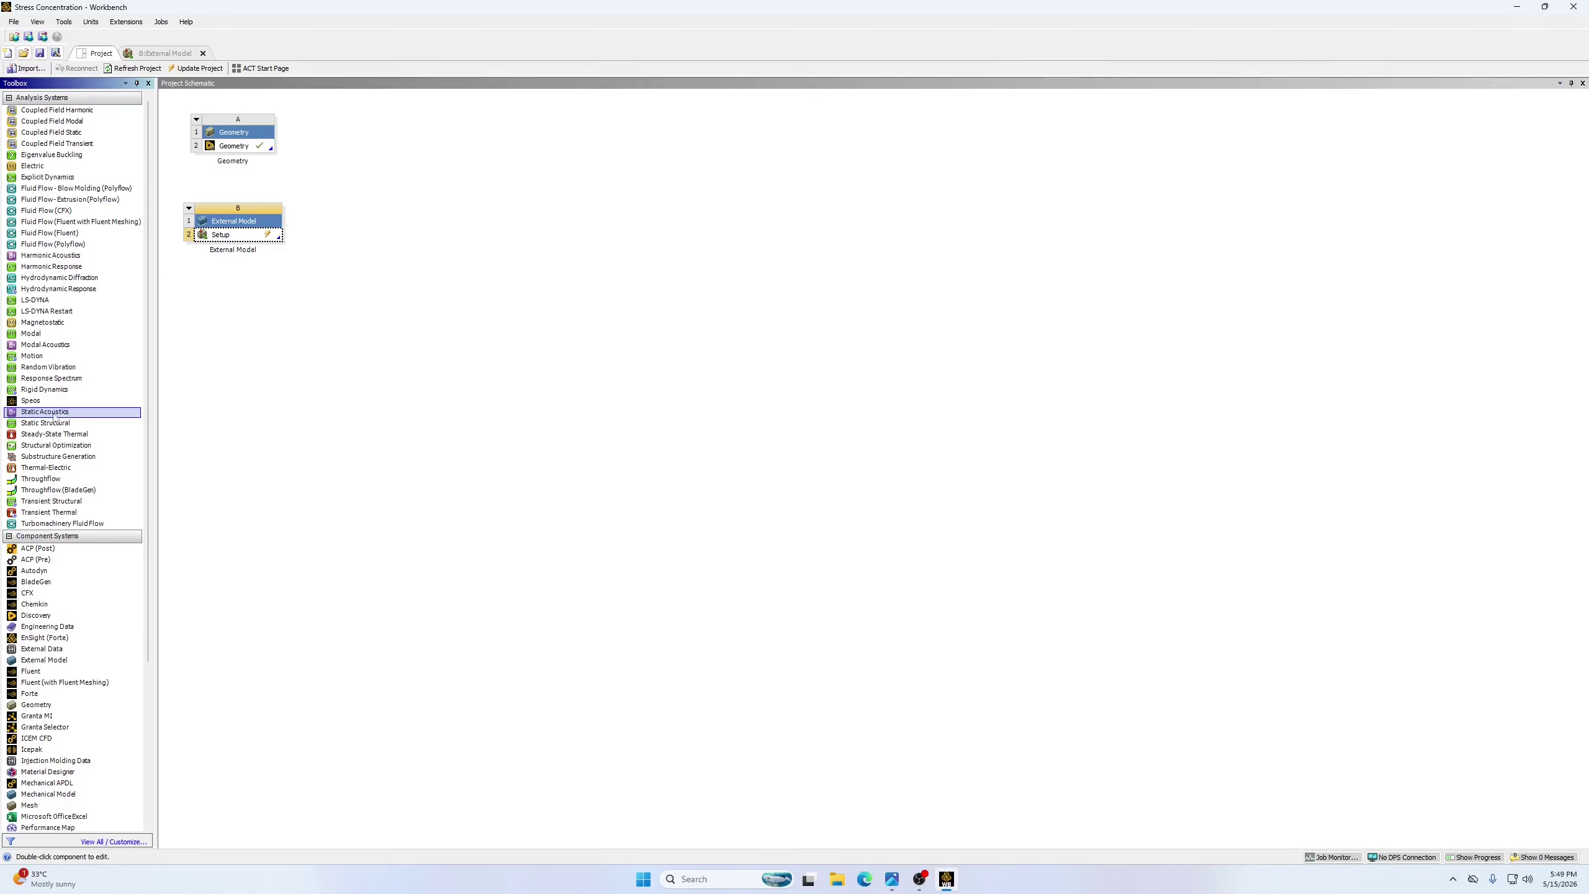
drag(51, 426, 375, 235)
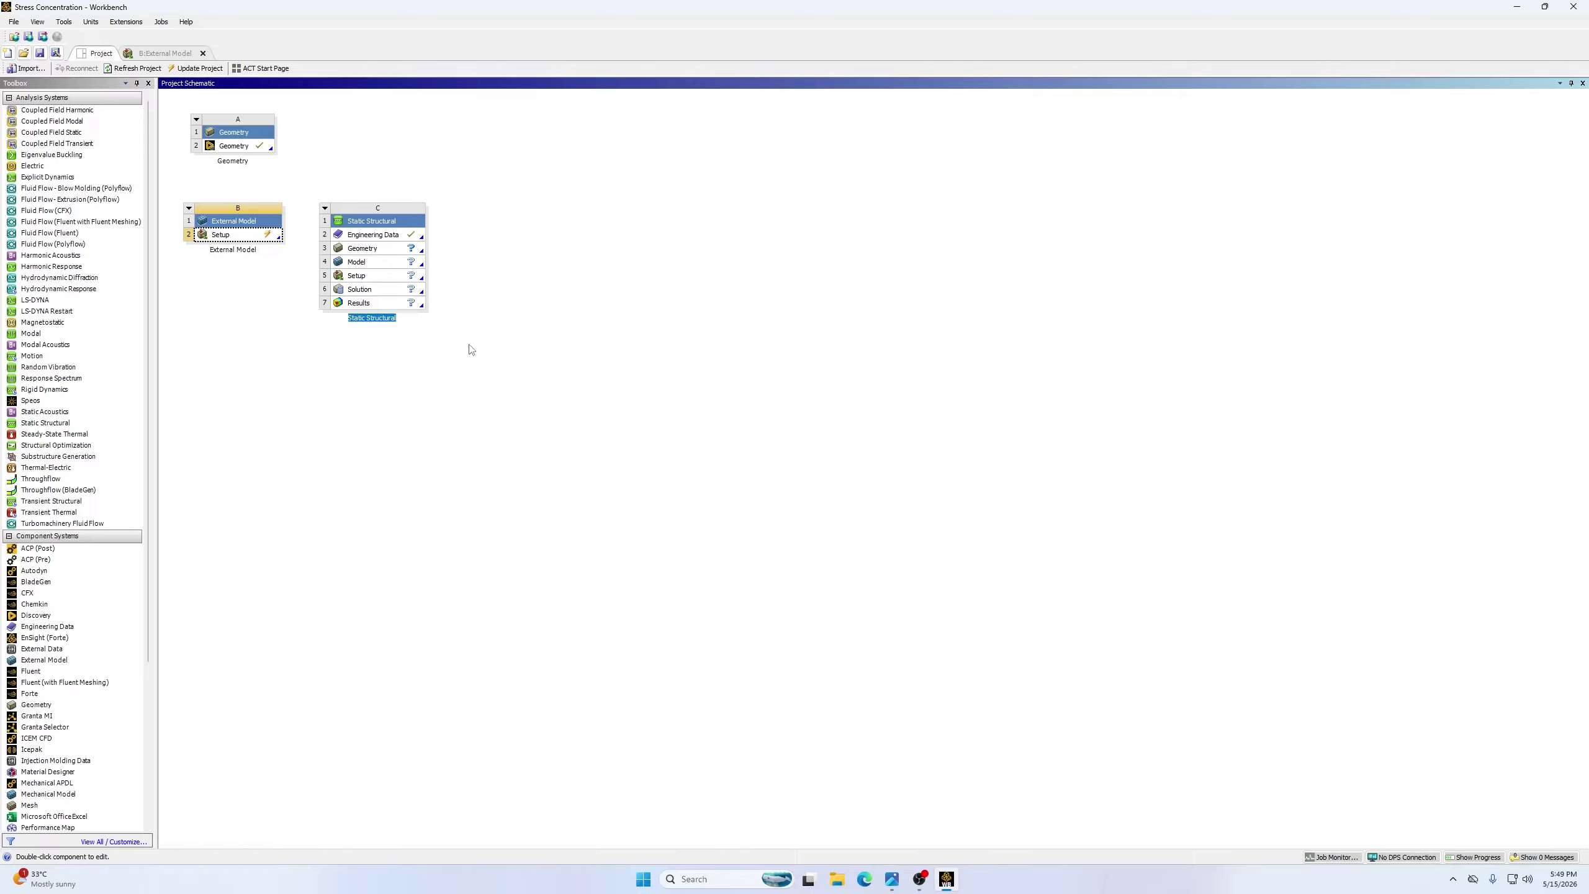
double_click(378, 237)
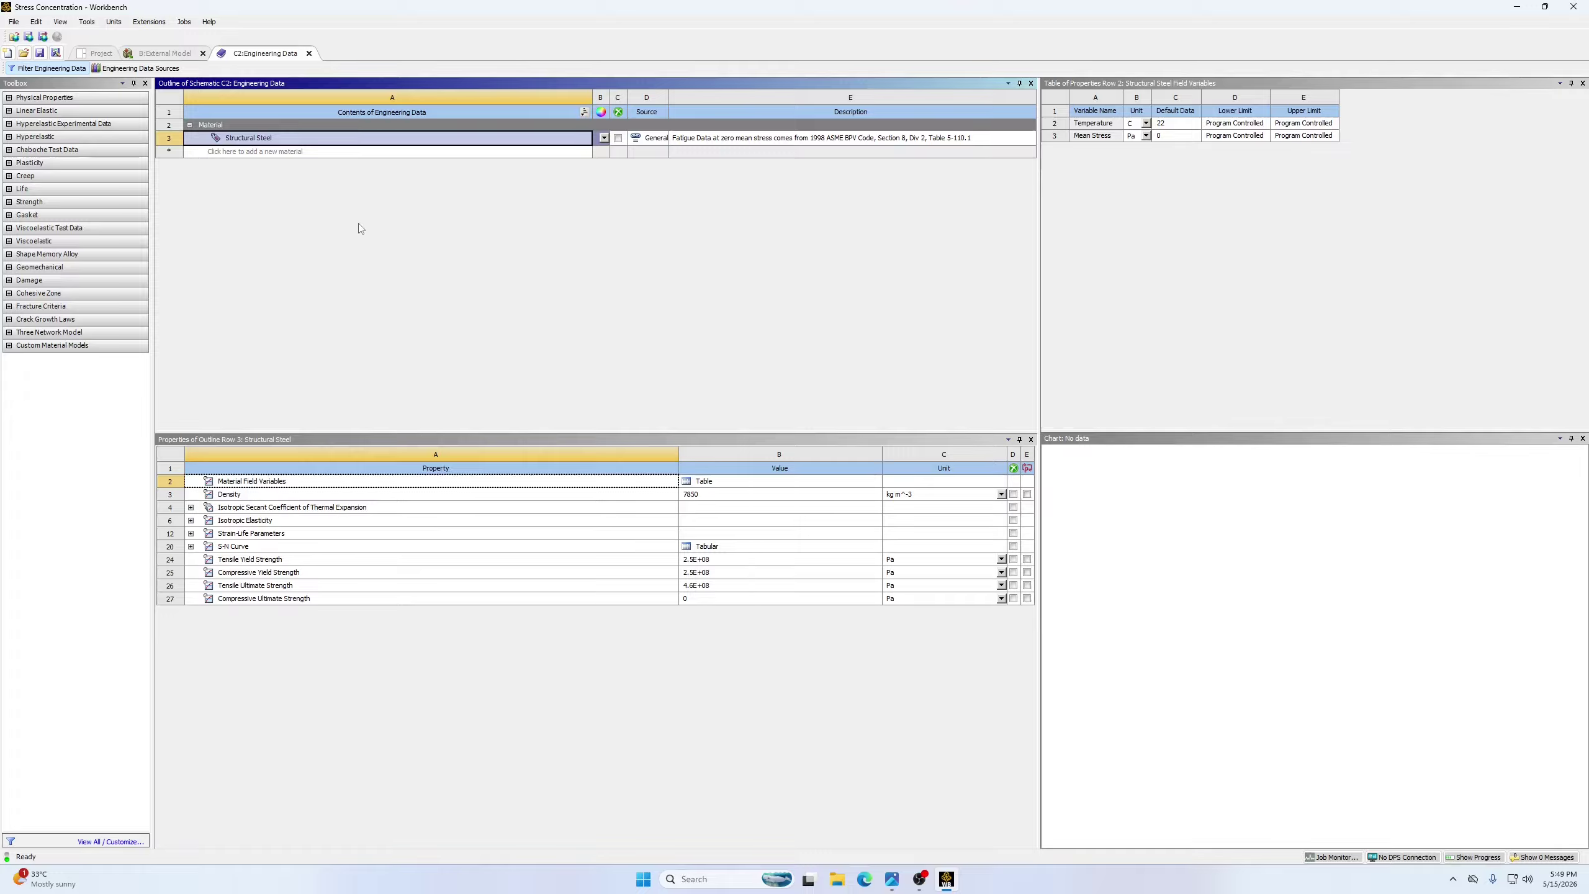
click(93, 54)
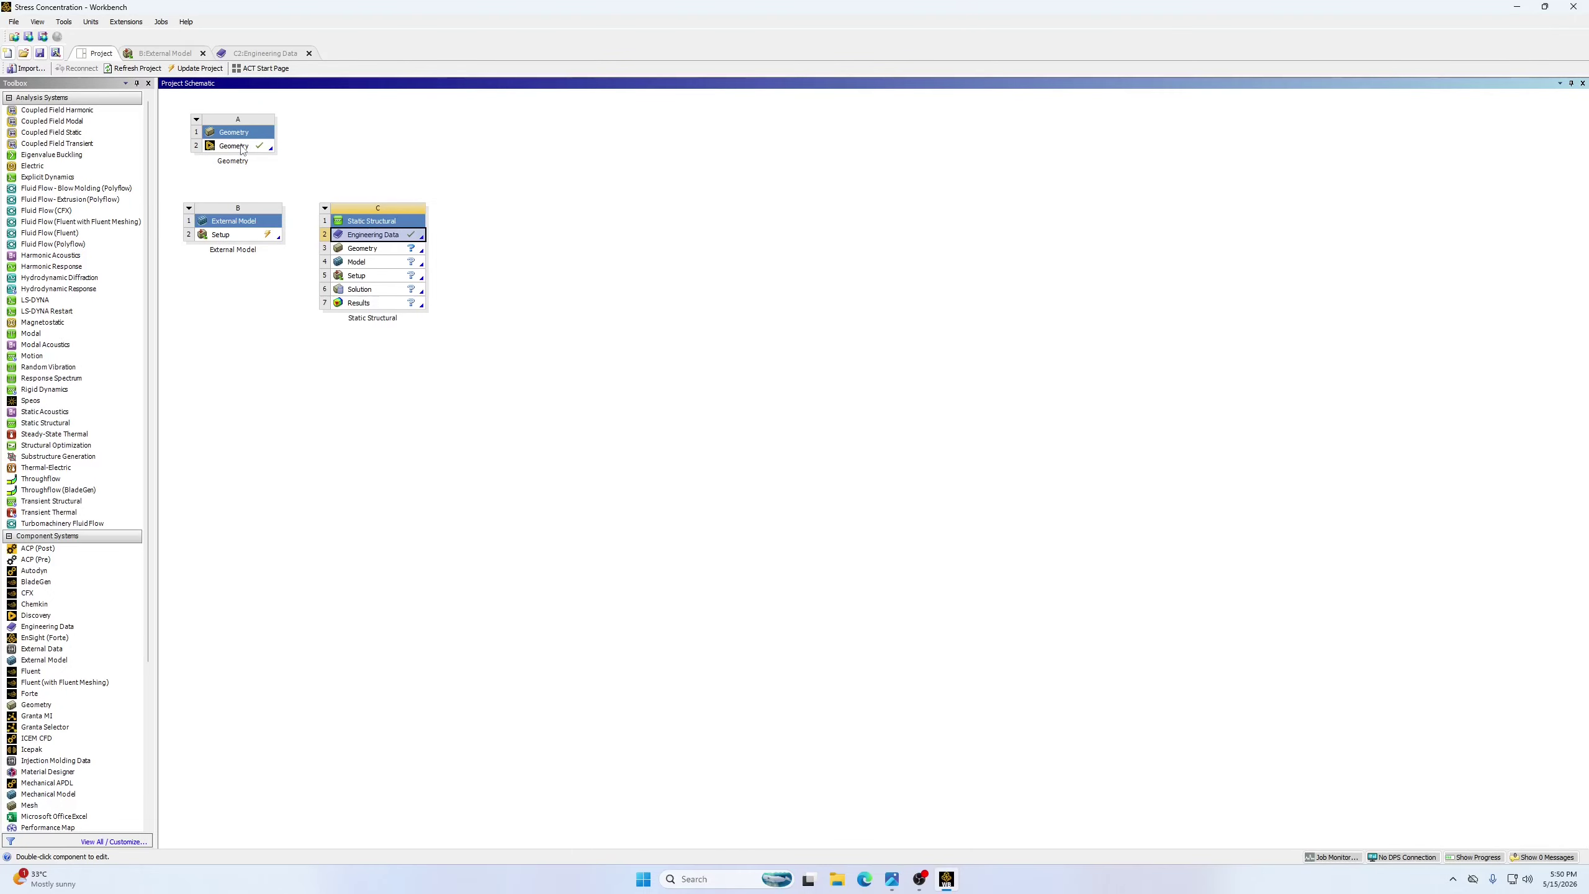
Update the setup of the External Model system
click(230, 237)
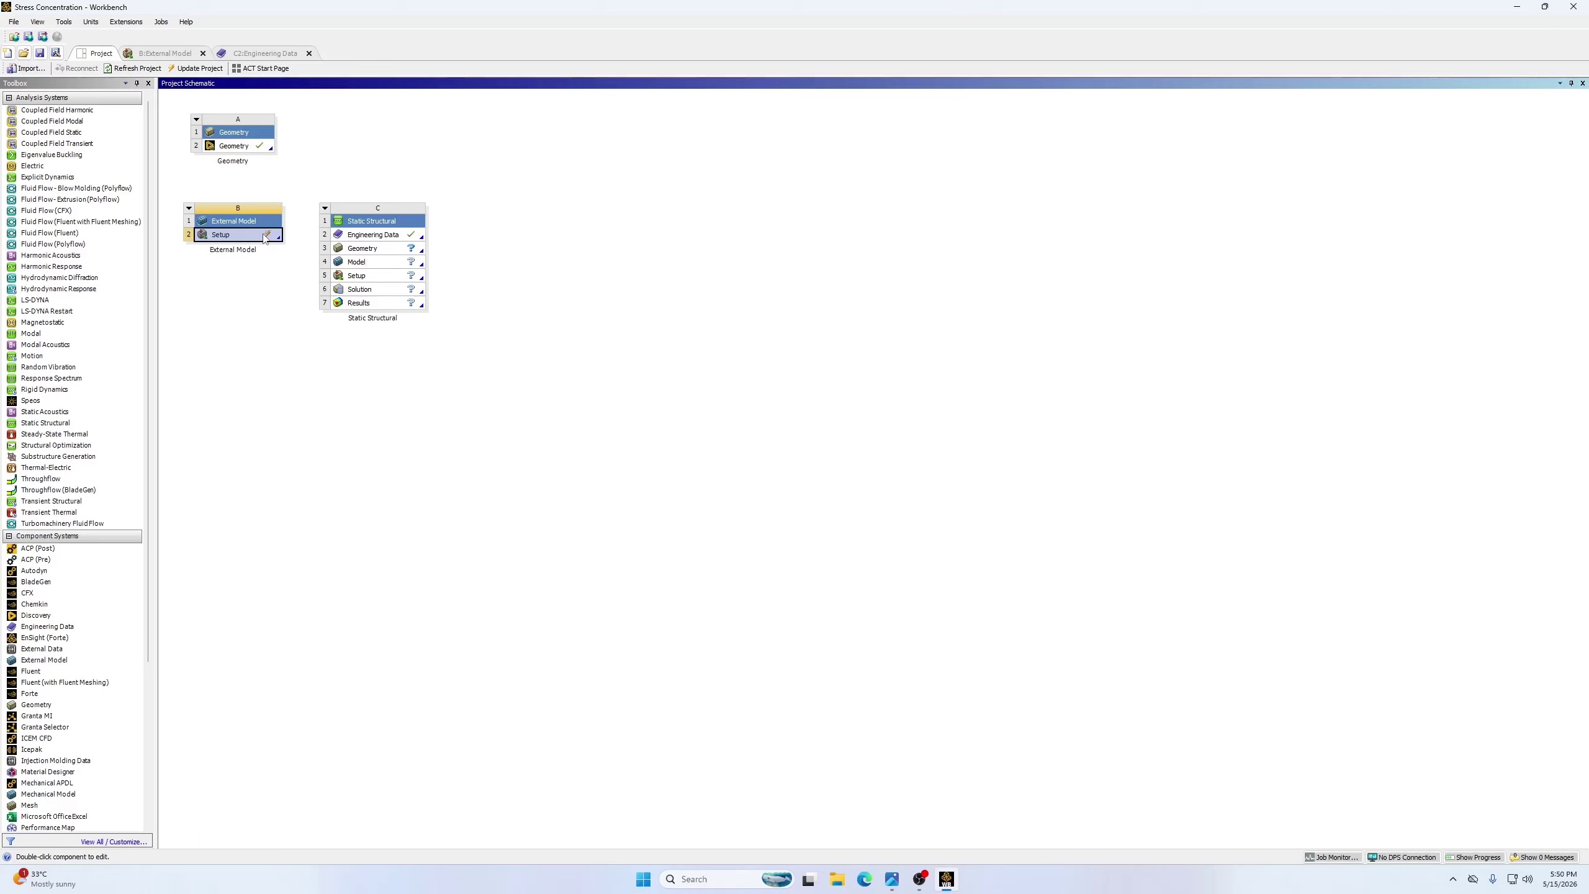
right_click(264, 238)
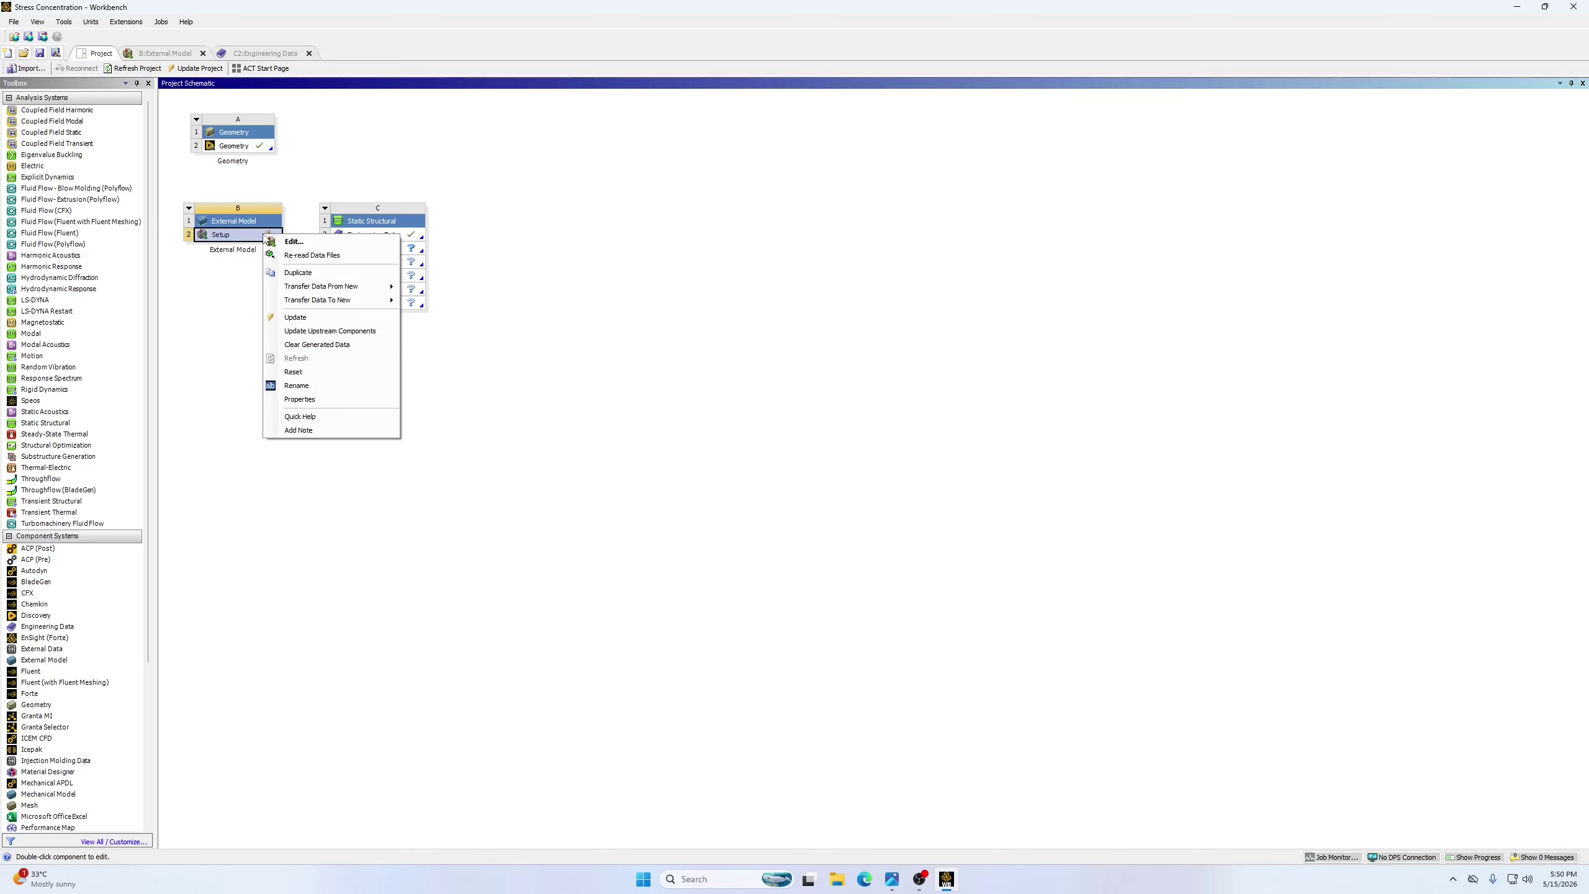
click(303, 318)
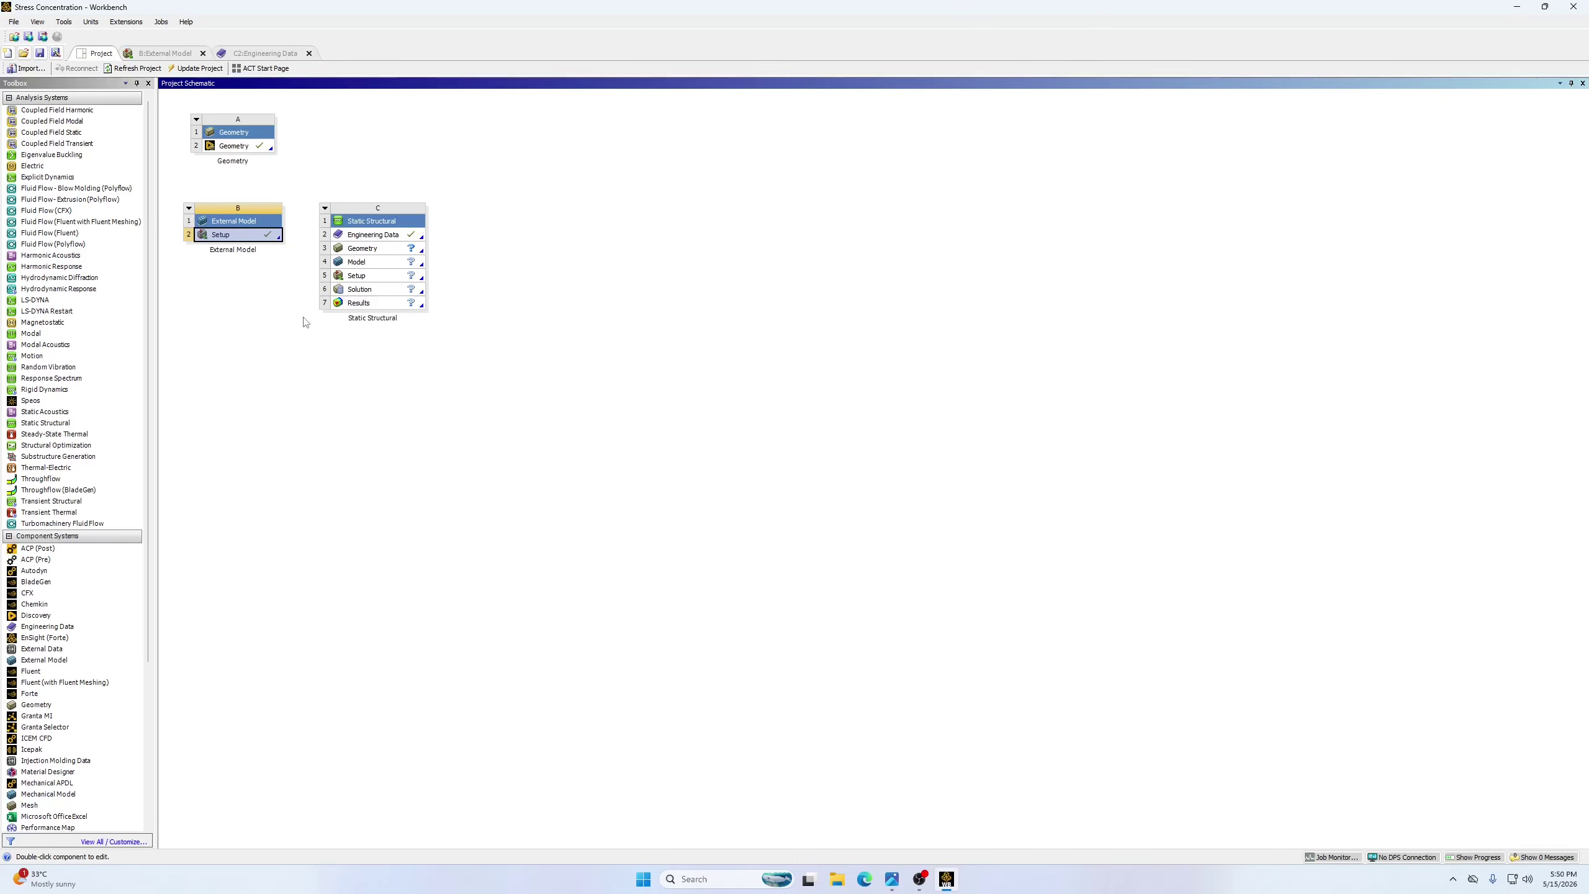
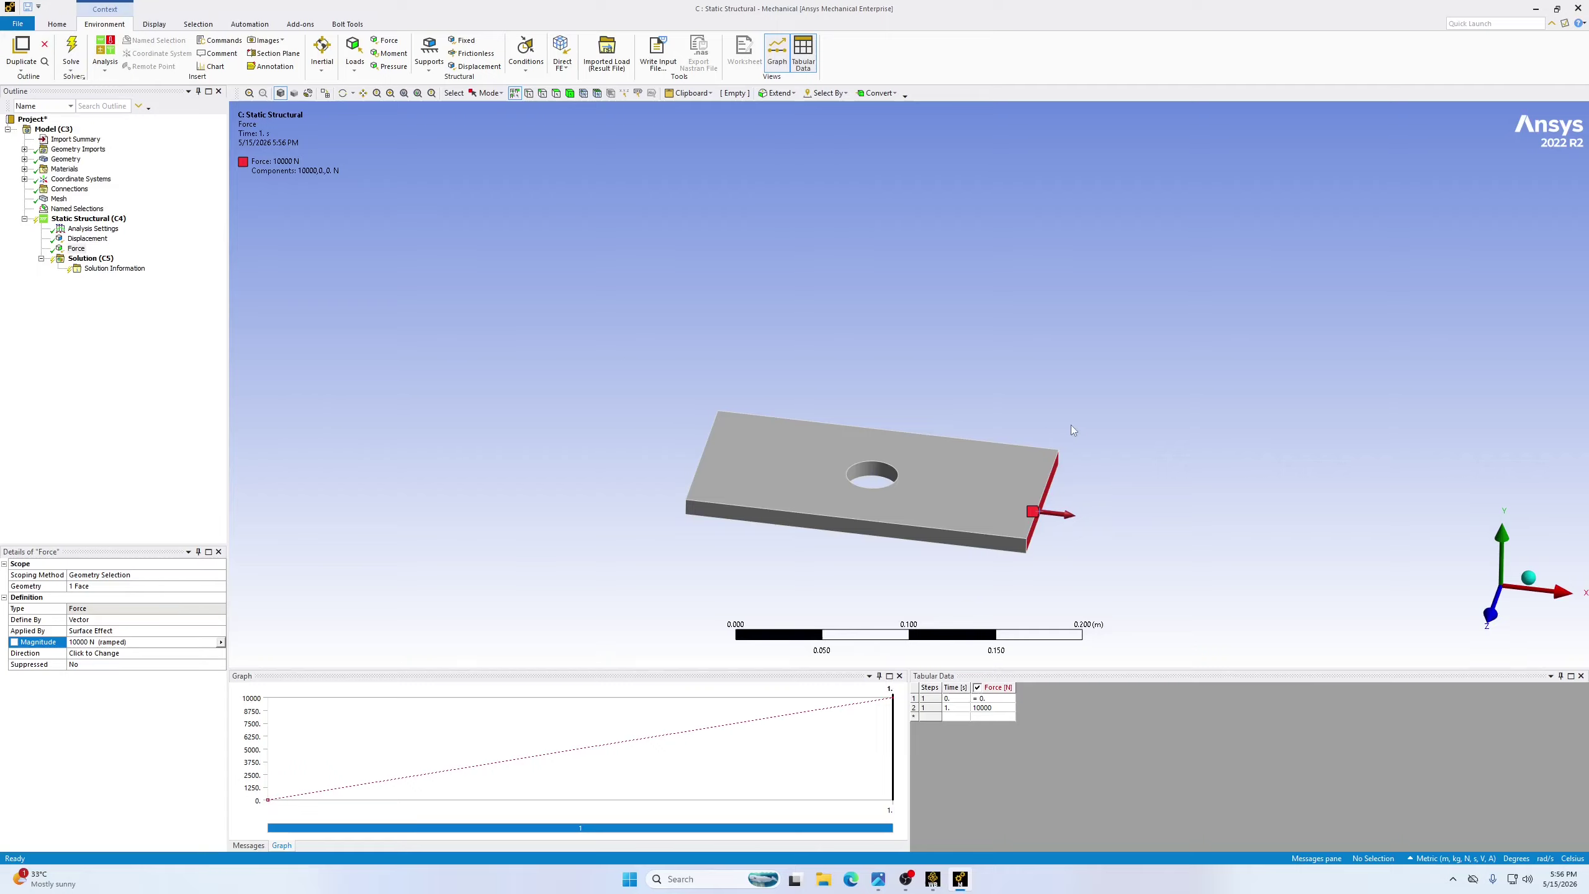
Solve the static structural analysis of the plate
middle_drag(1073, 430, 1095, 487)
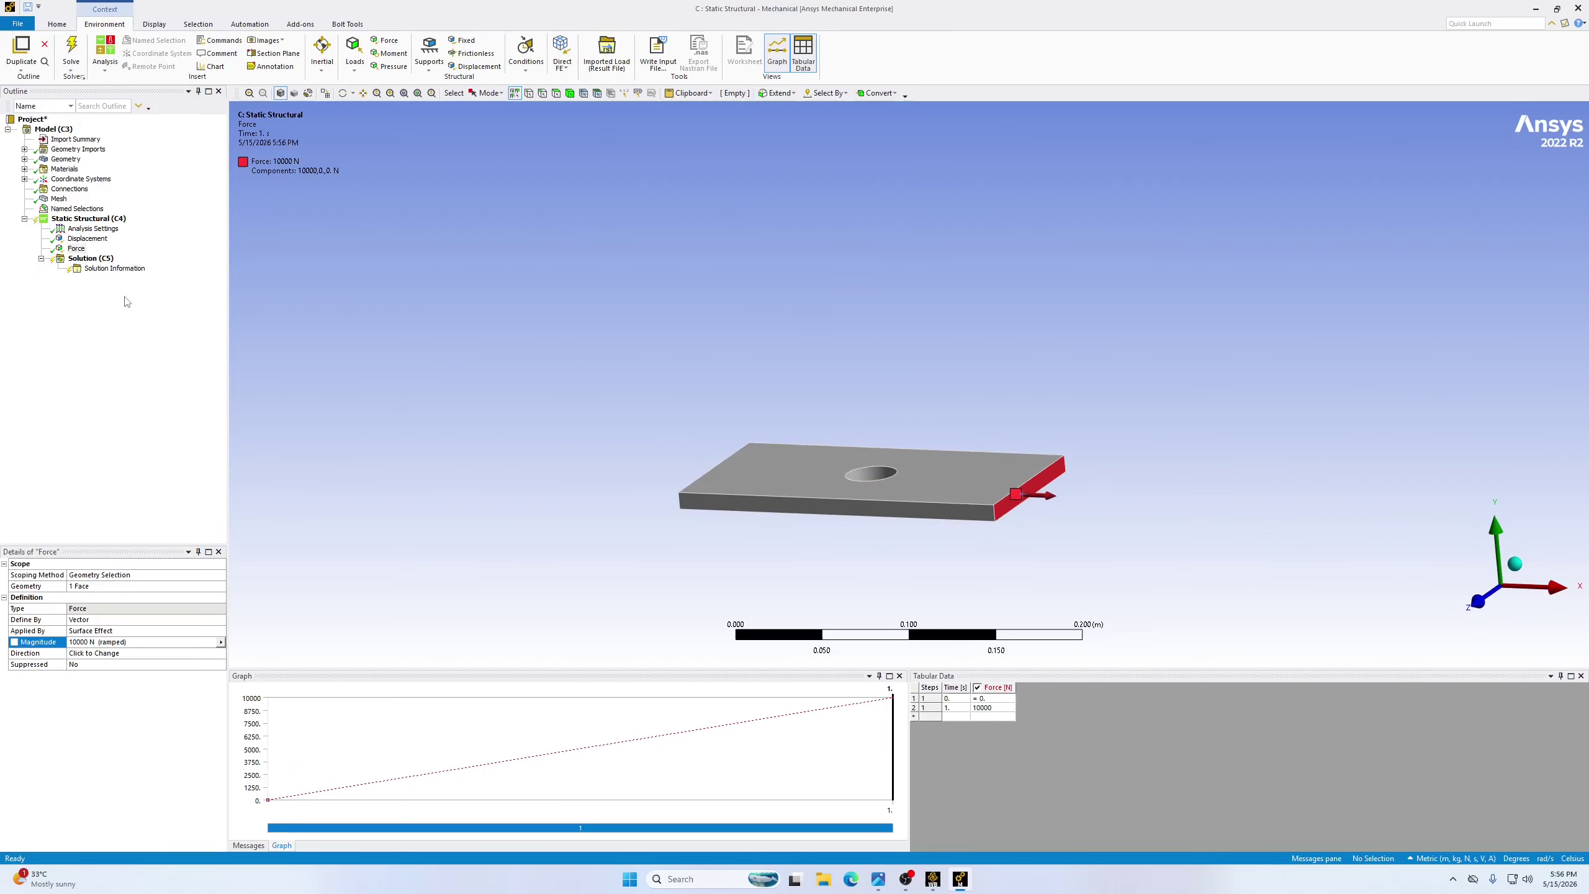
click(92, 259)
right_click(95, 263)
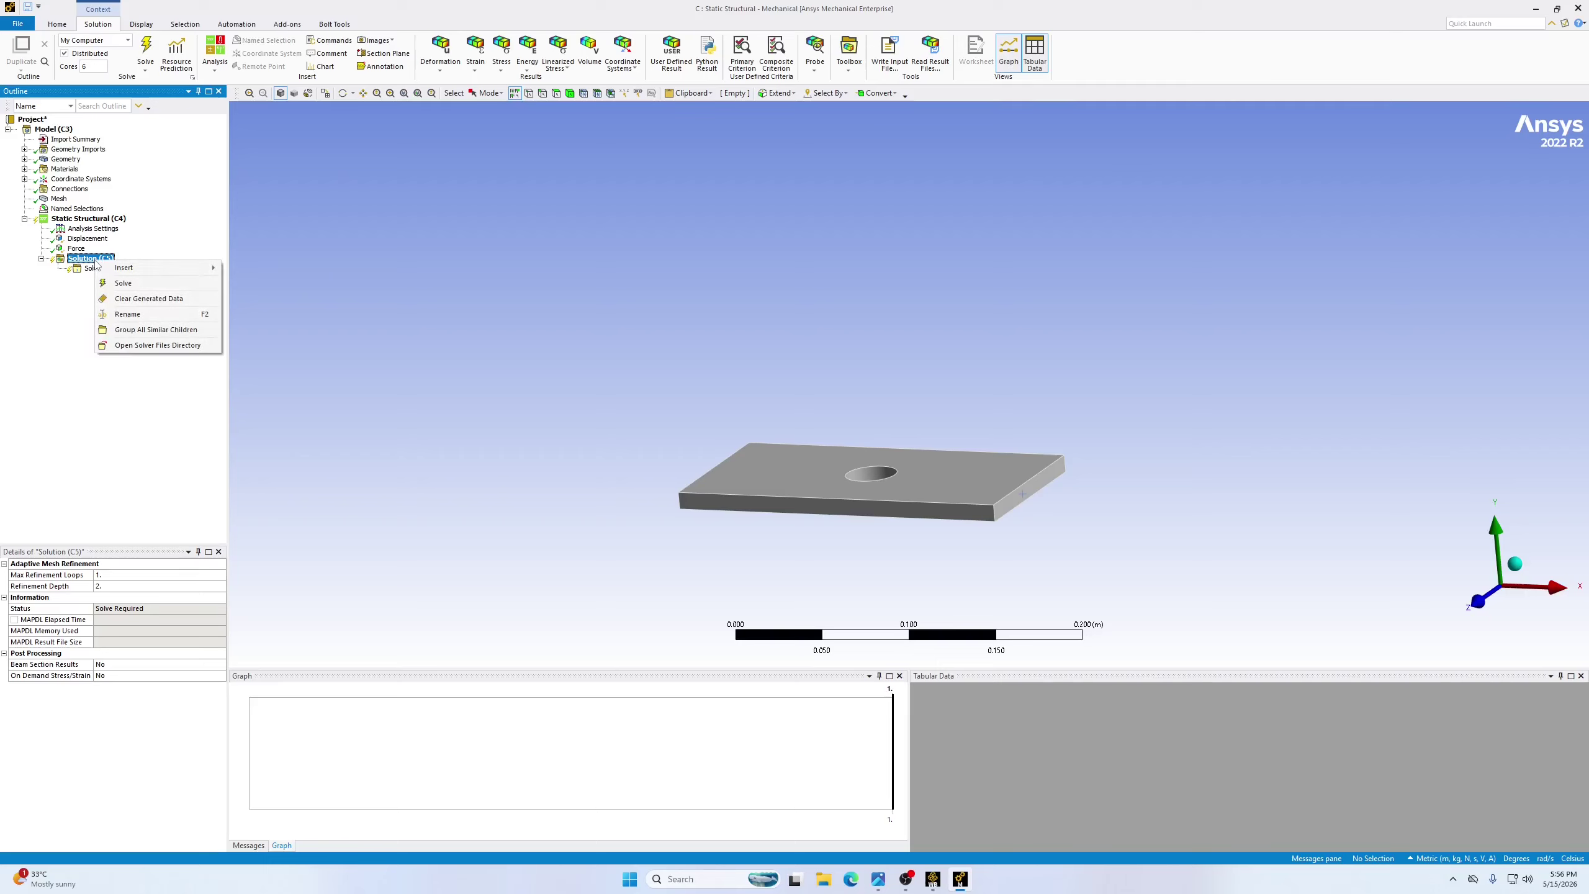
click(122, 283)
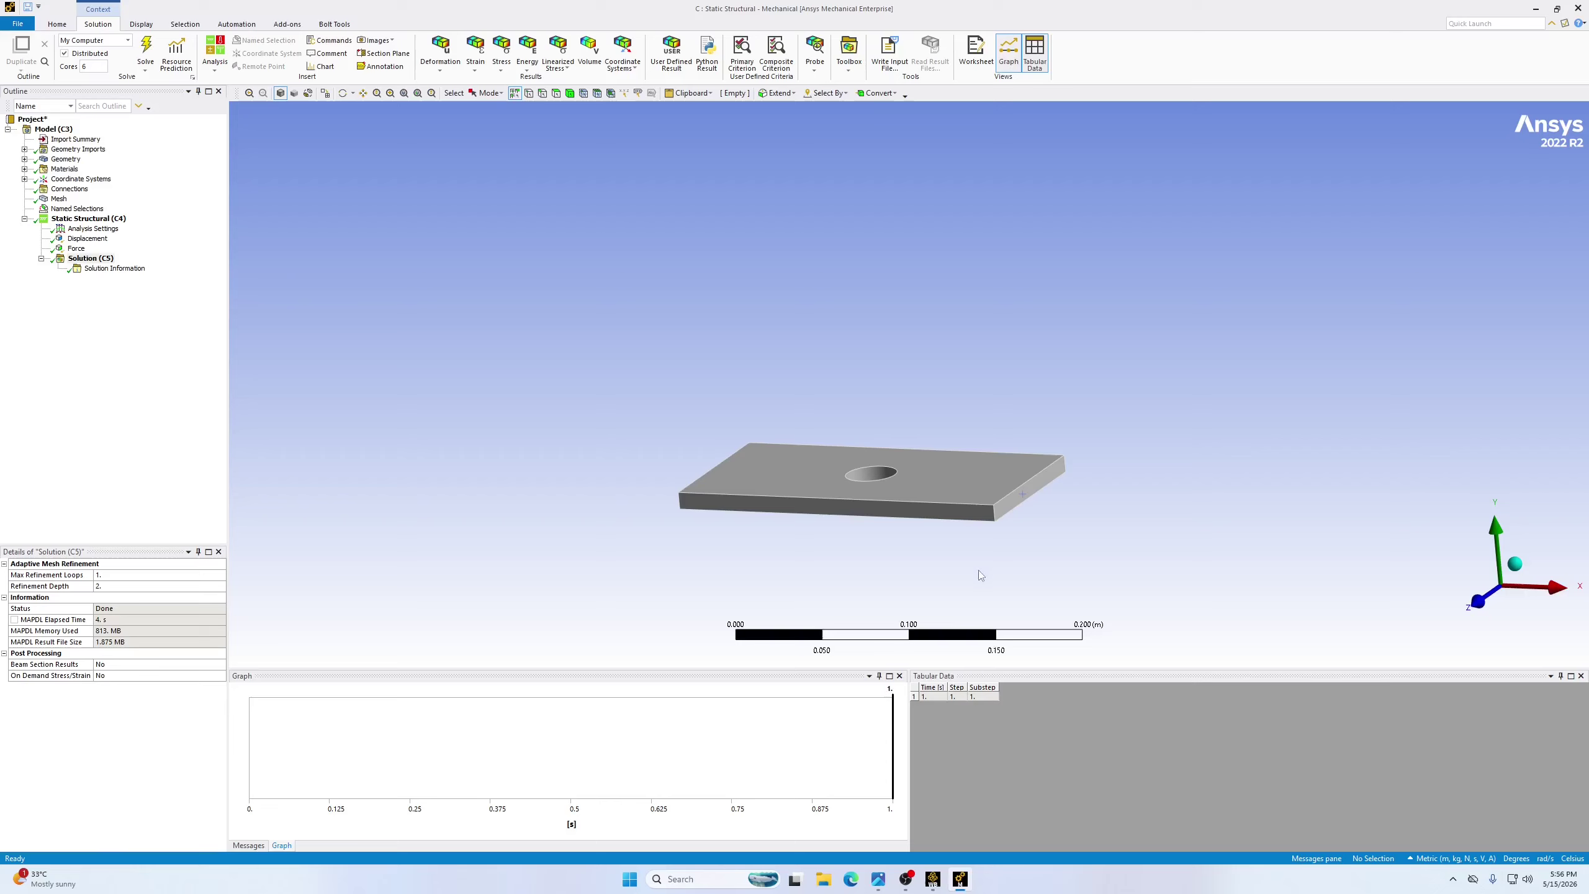
Insert an Equivalent (von-Mises) stress result under the solution and evaluate all results
scroll(906, 399, up, 1)
middle_drag(903, 402, 1022, 562)
scroll(1046, 589, up, 1)
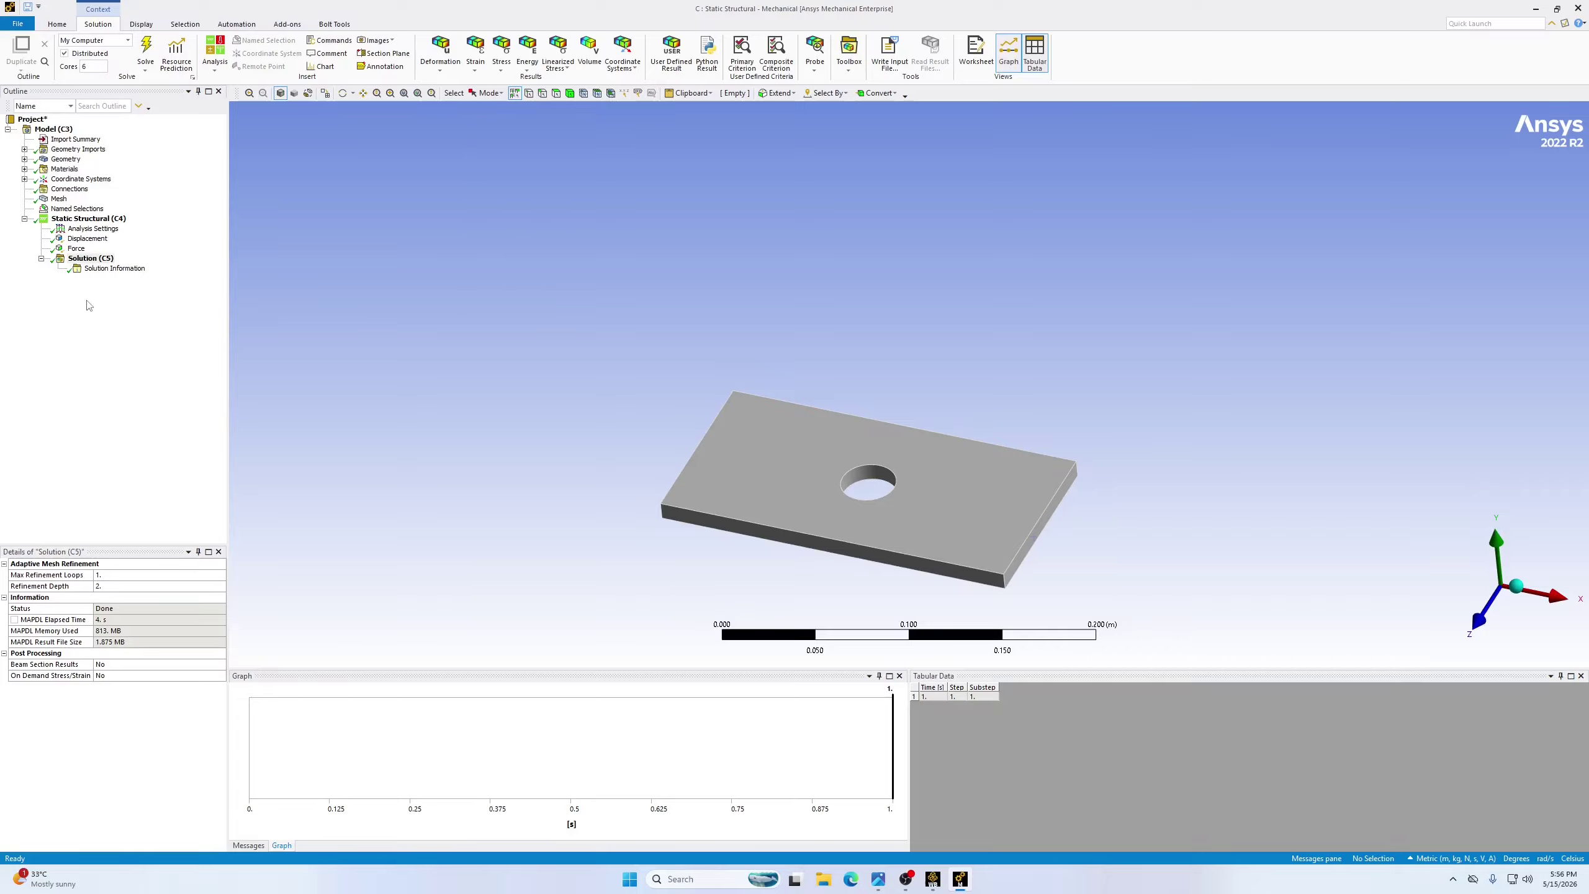
click(91, 260)
right_click(90, 264)
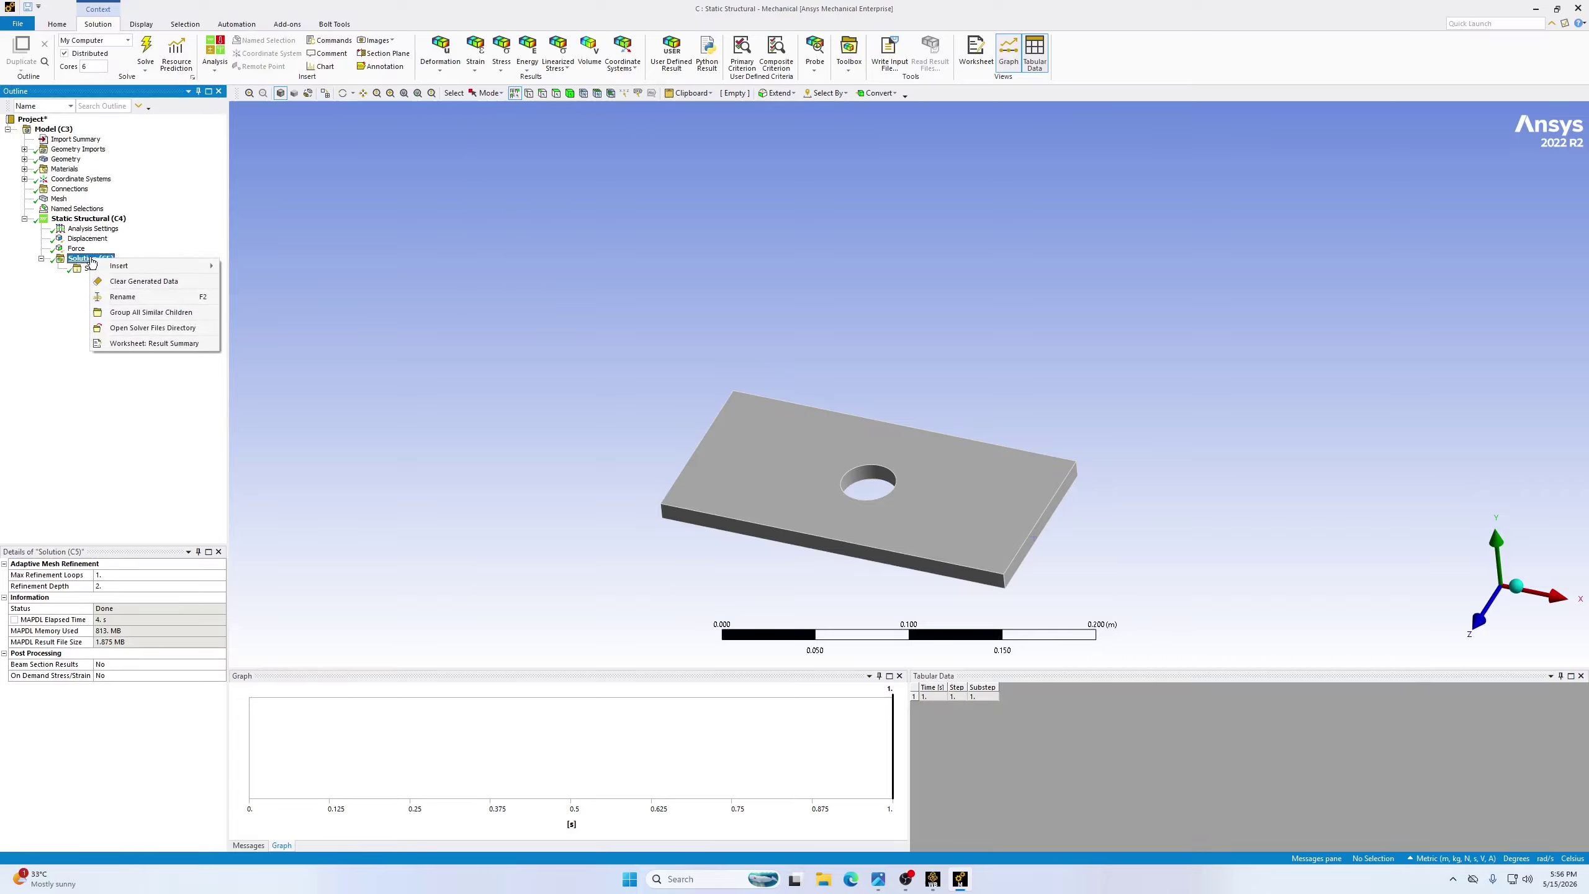
mouse_move(151, 266)
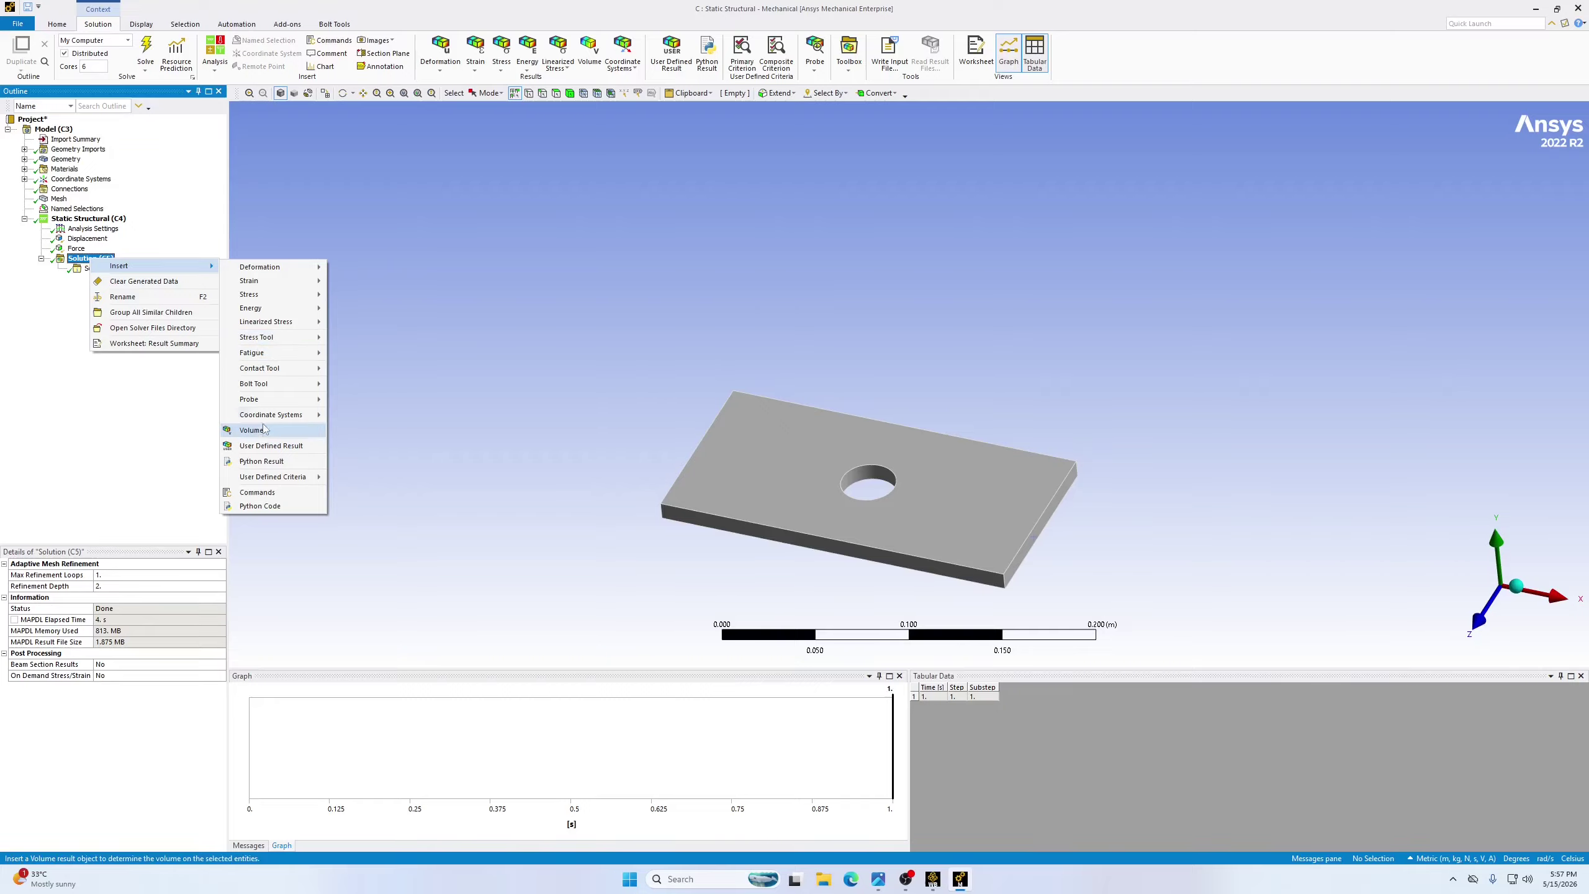
mouse_move(272, 273)
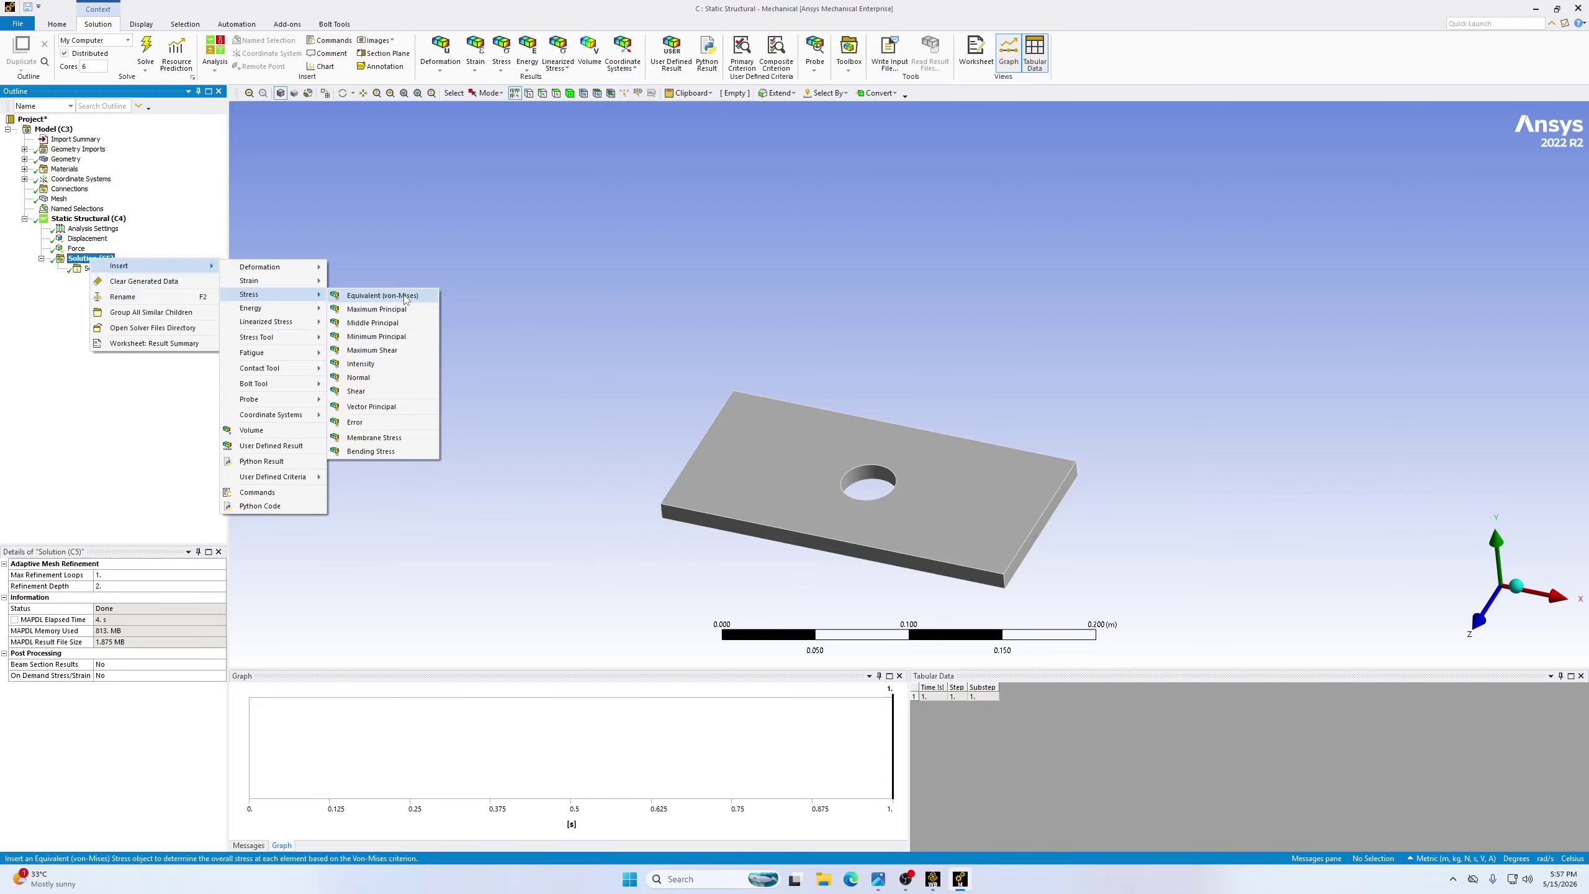
click(405, 296)
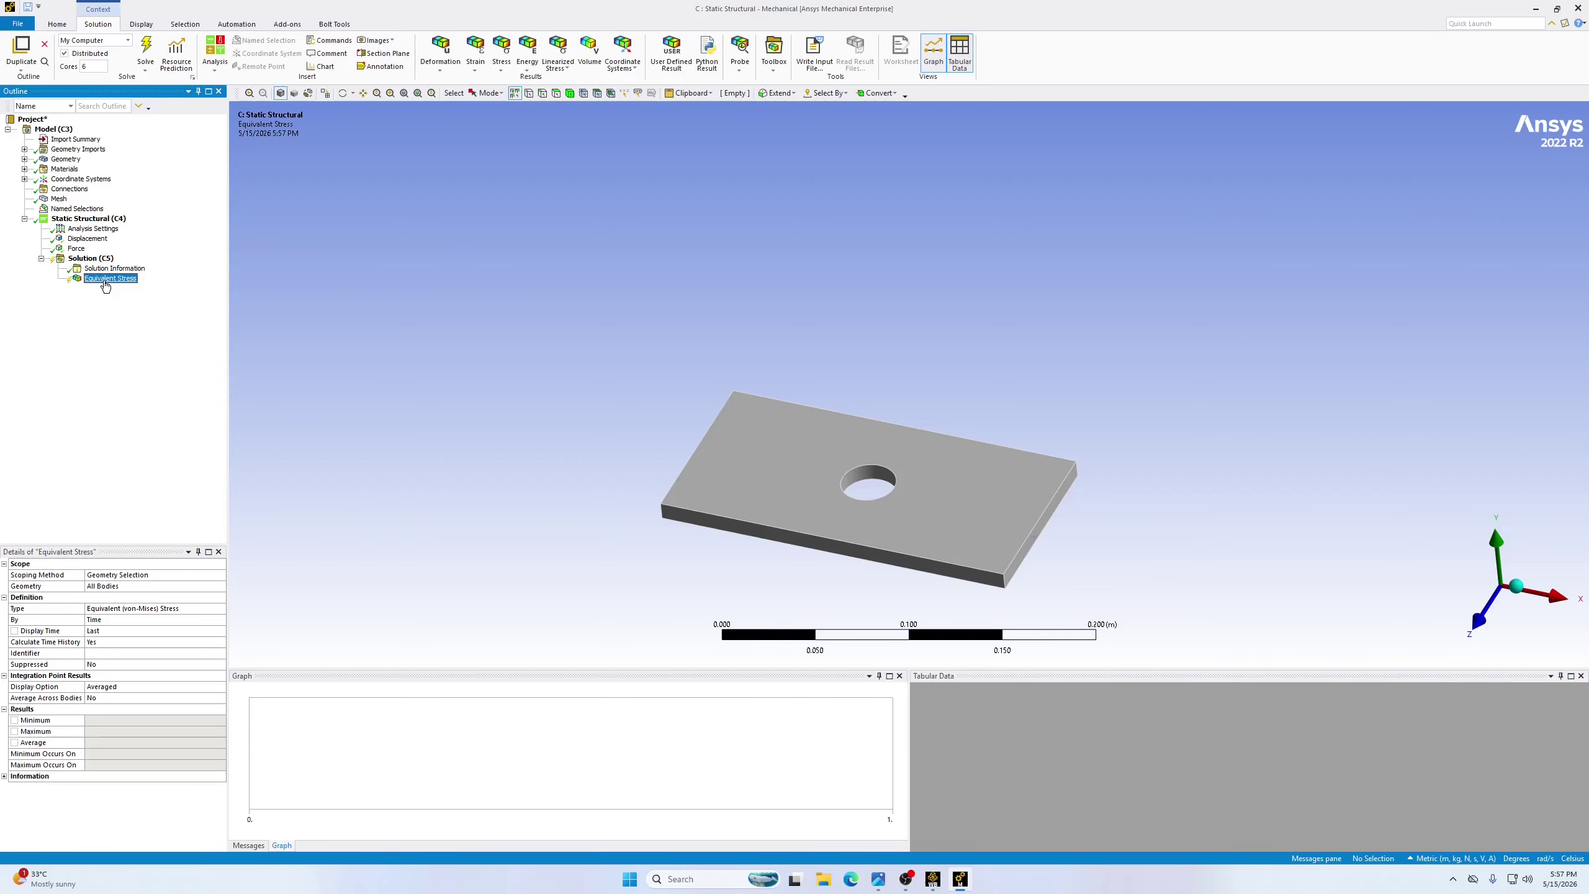
right_click(106, 284)
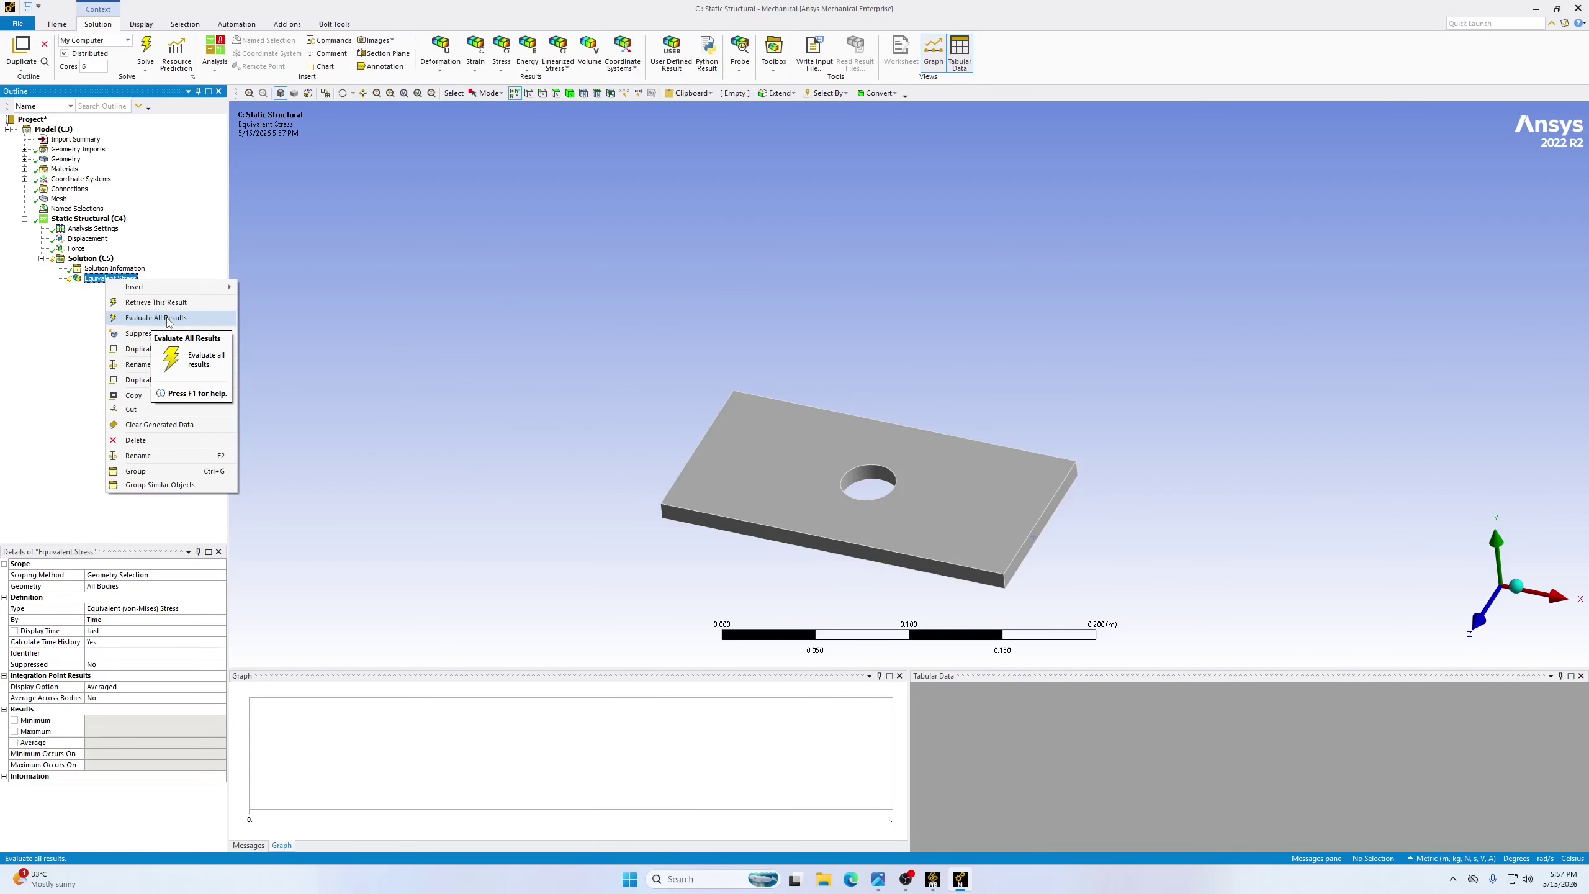
click(168, 318)
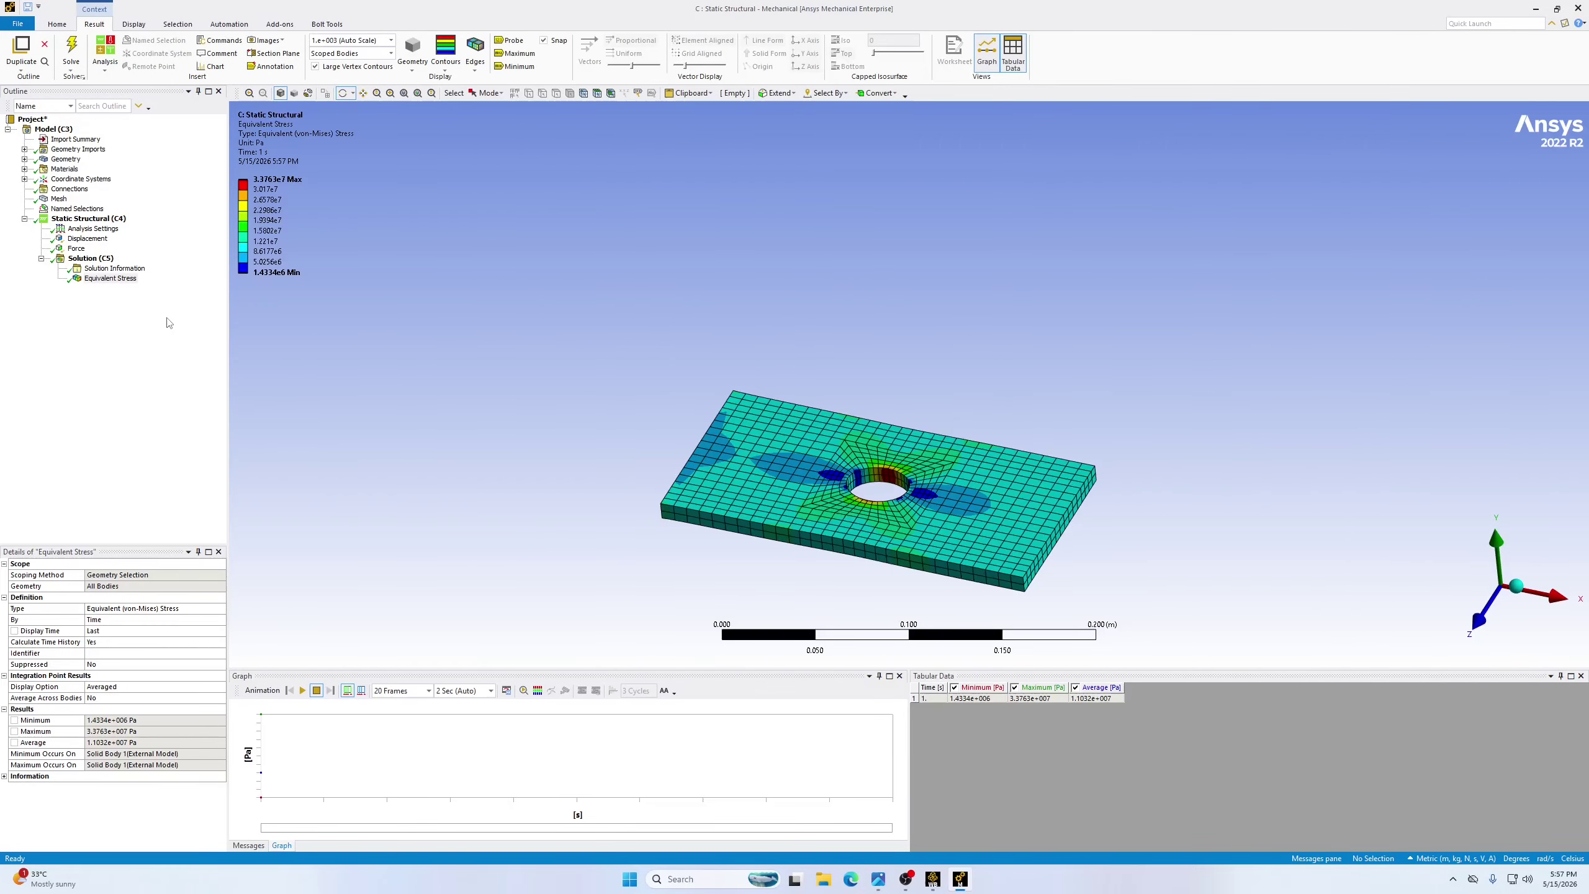
Switch the unit system to Metric (mm, kg, N, s, mV, mA)
drag(831, 314, 932, 399)
drag(1128, 583, 698, 386)
scroll(782, 334, up, 4)
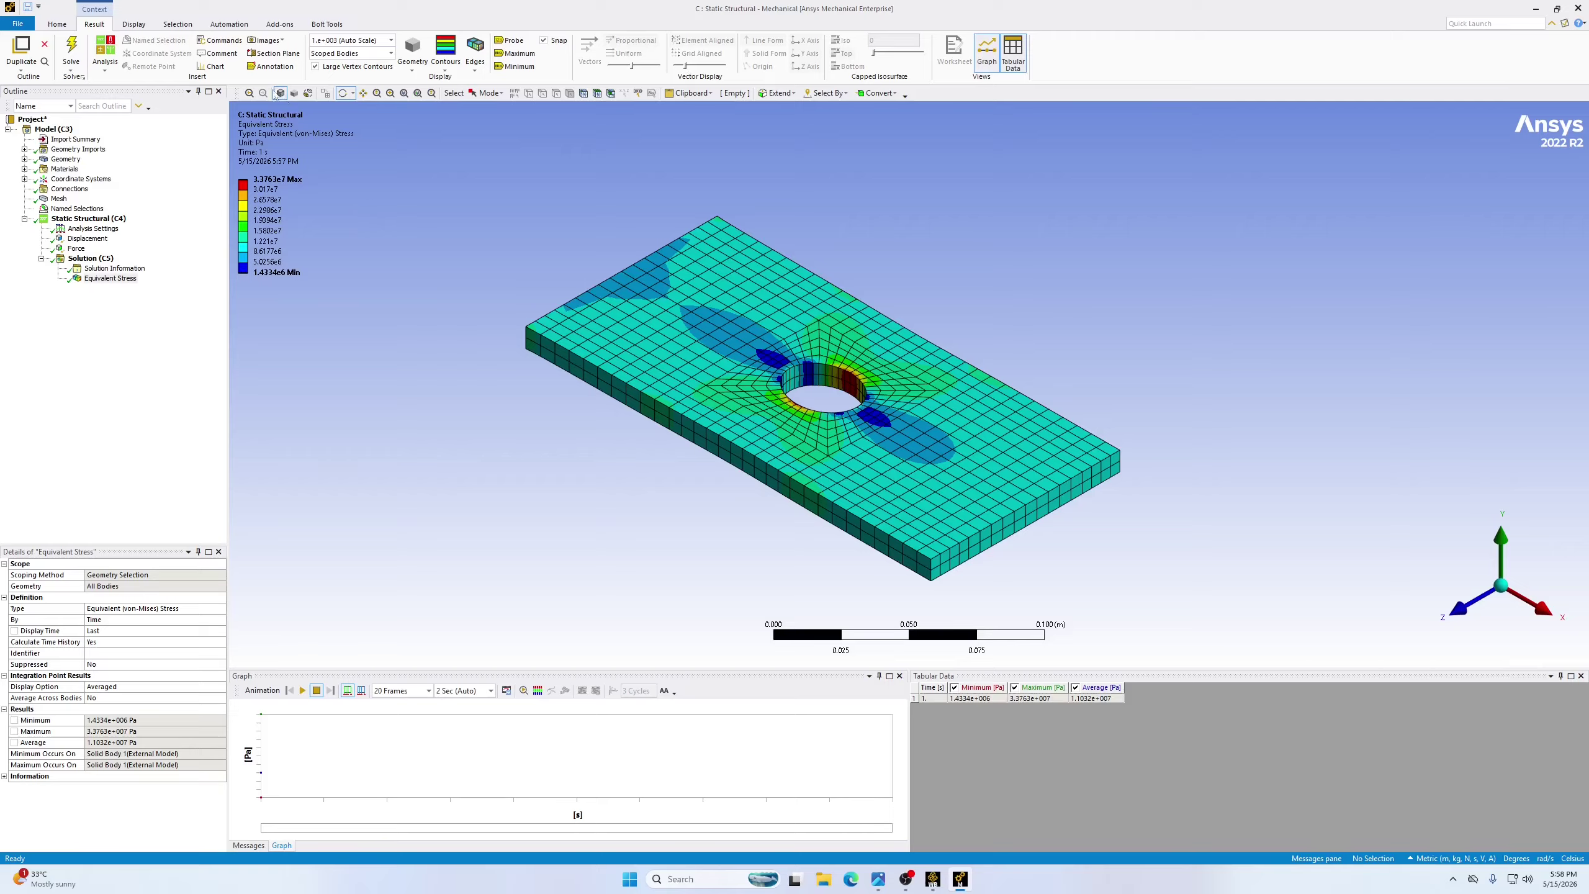
click(56, 24)
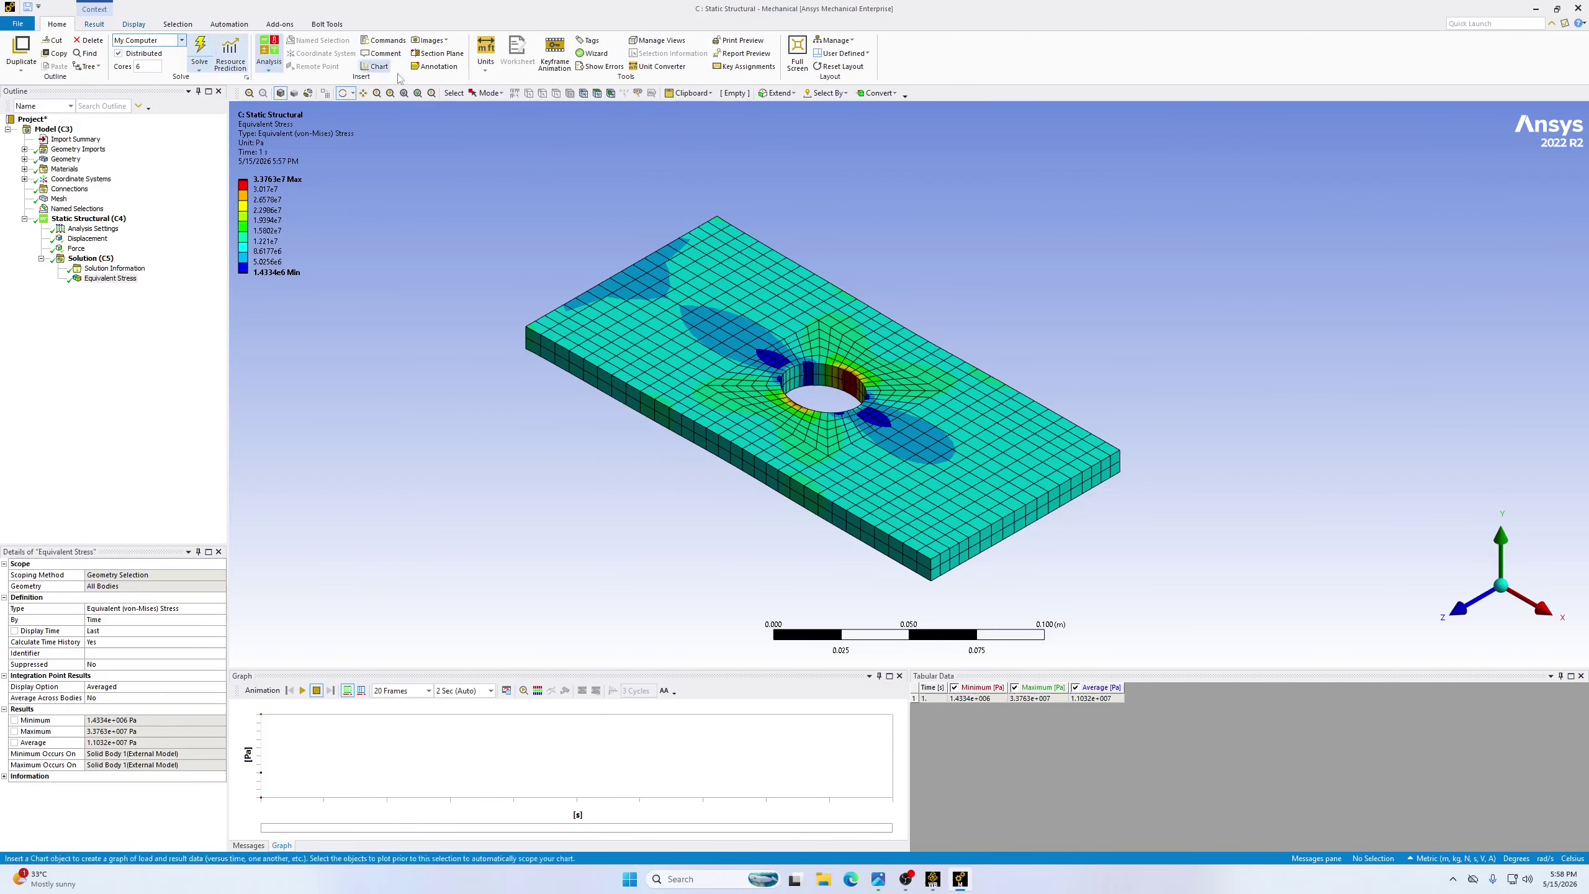
click(489, 71)
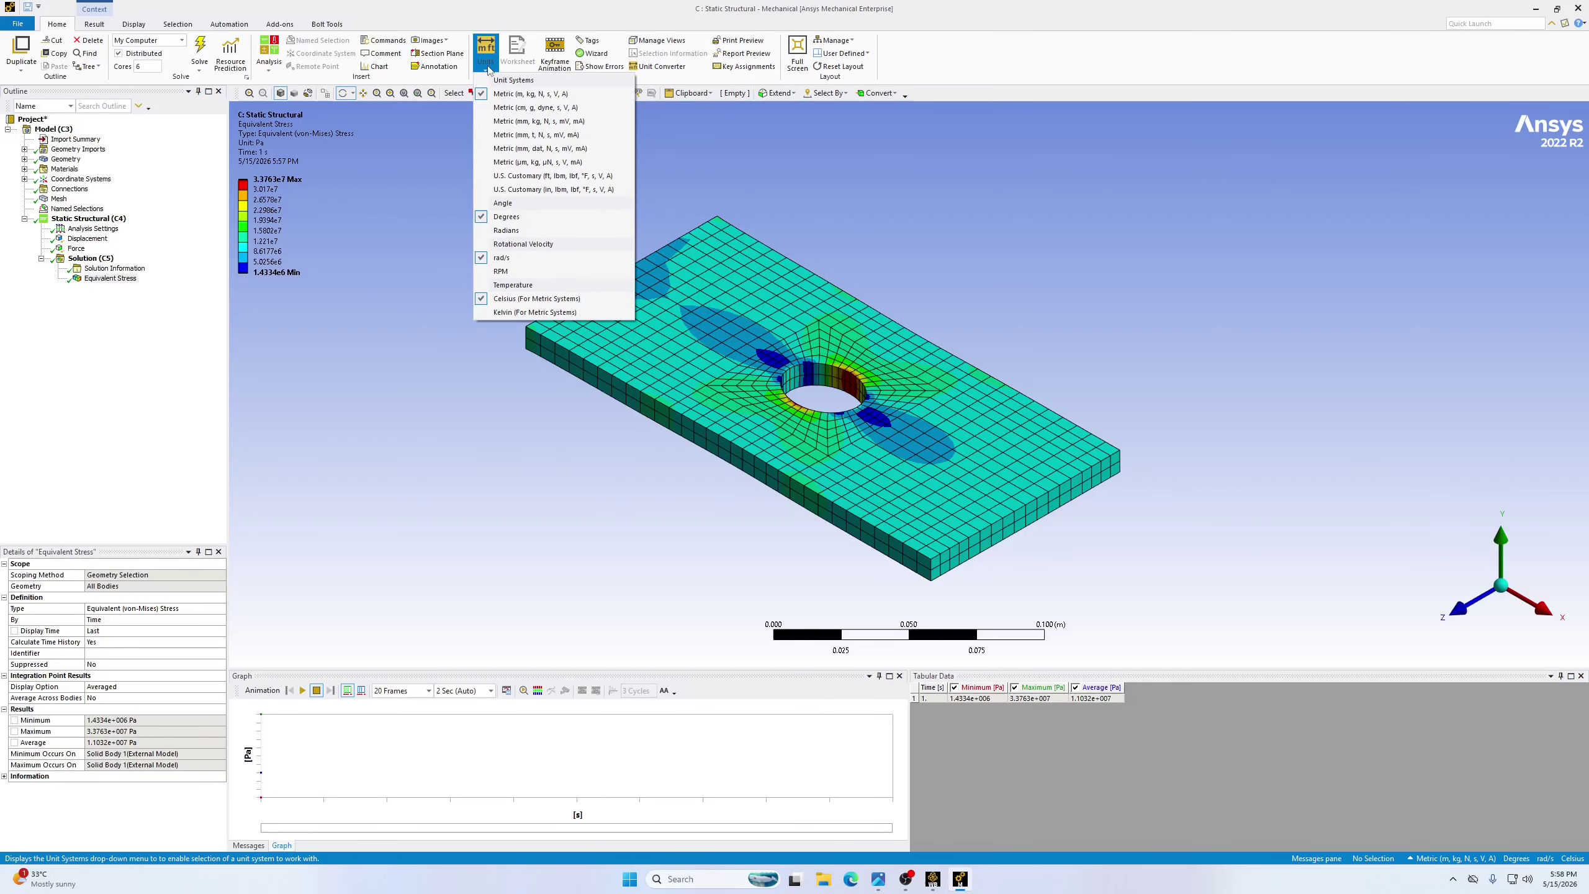
click(514, 122)
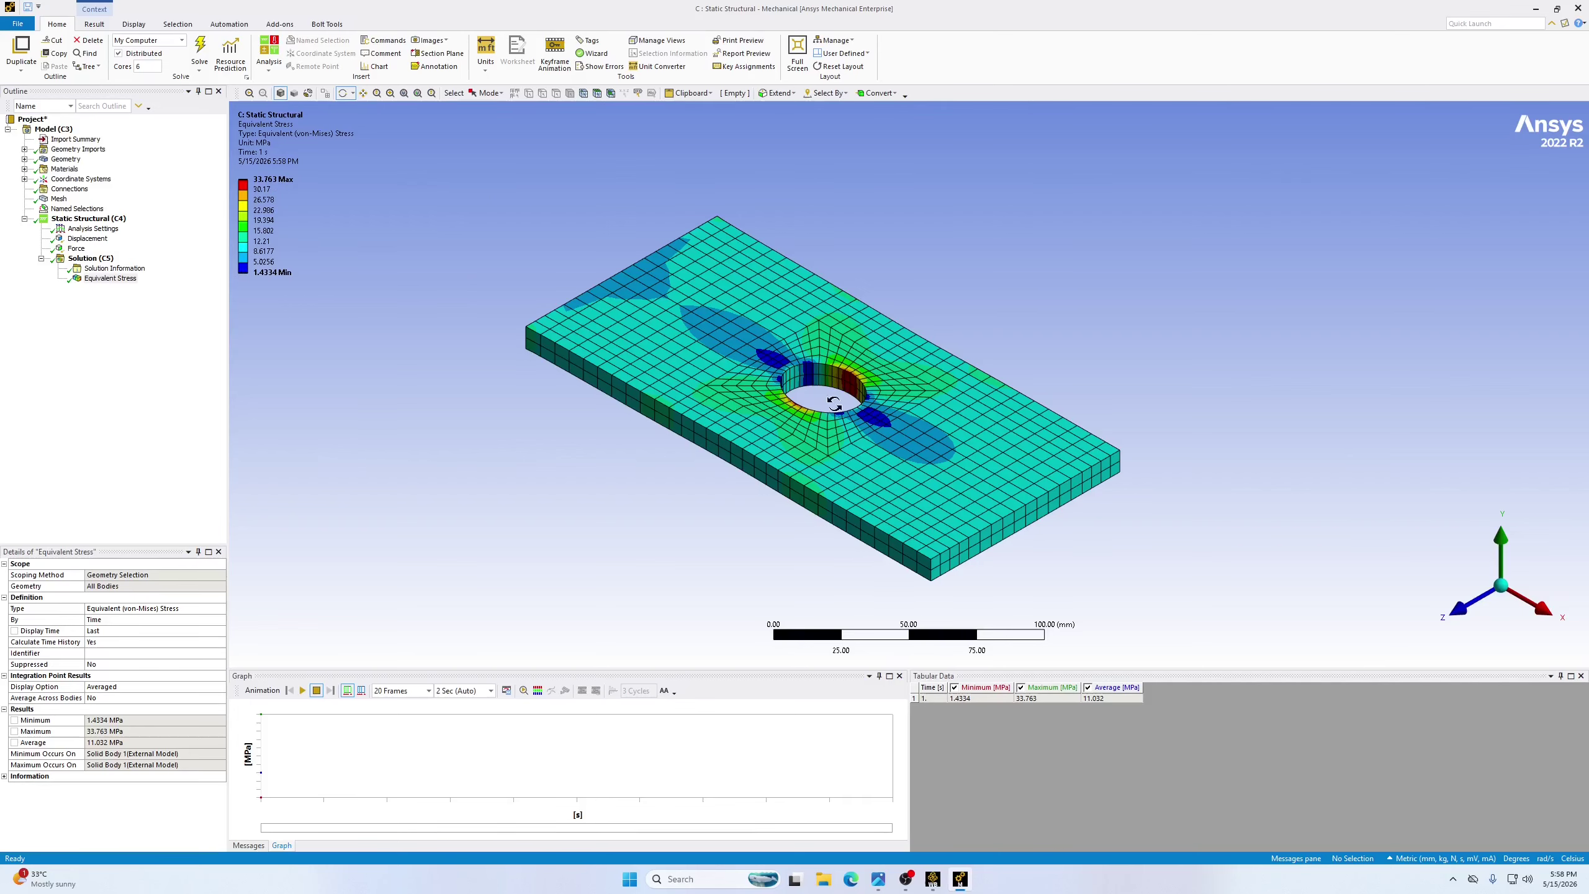
Mark the maximum on the equivalent stress plot and inspect its location at the hole's edge
scroll(859, 435, up, 5)
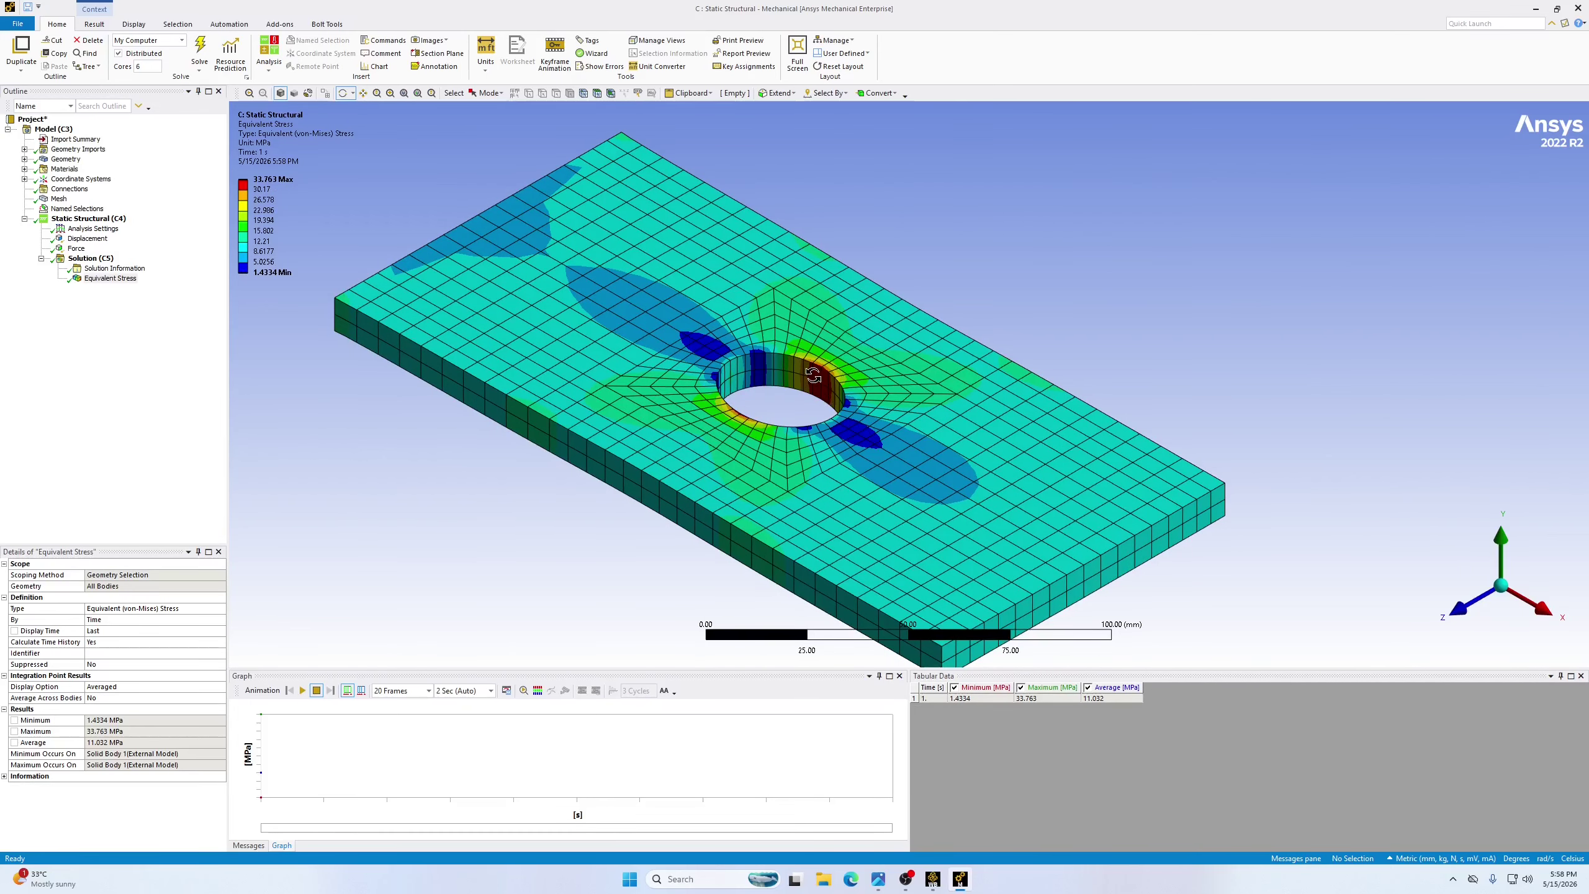
click(95, 24)
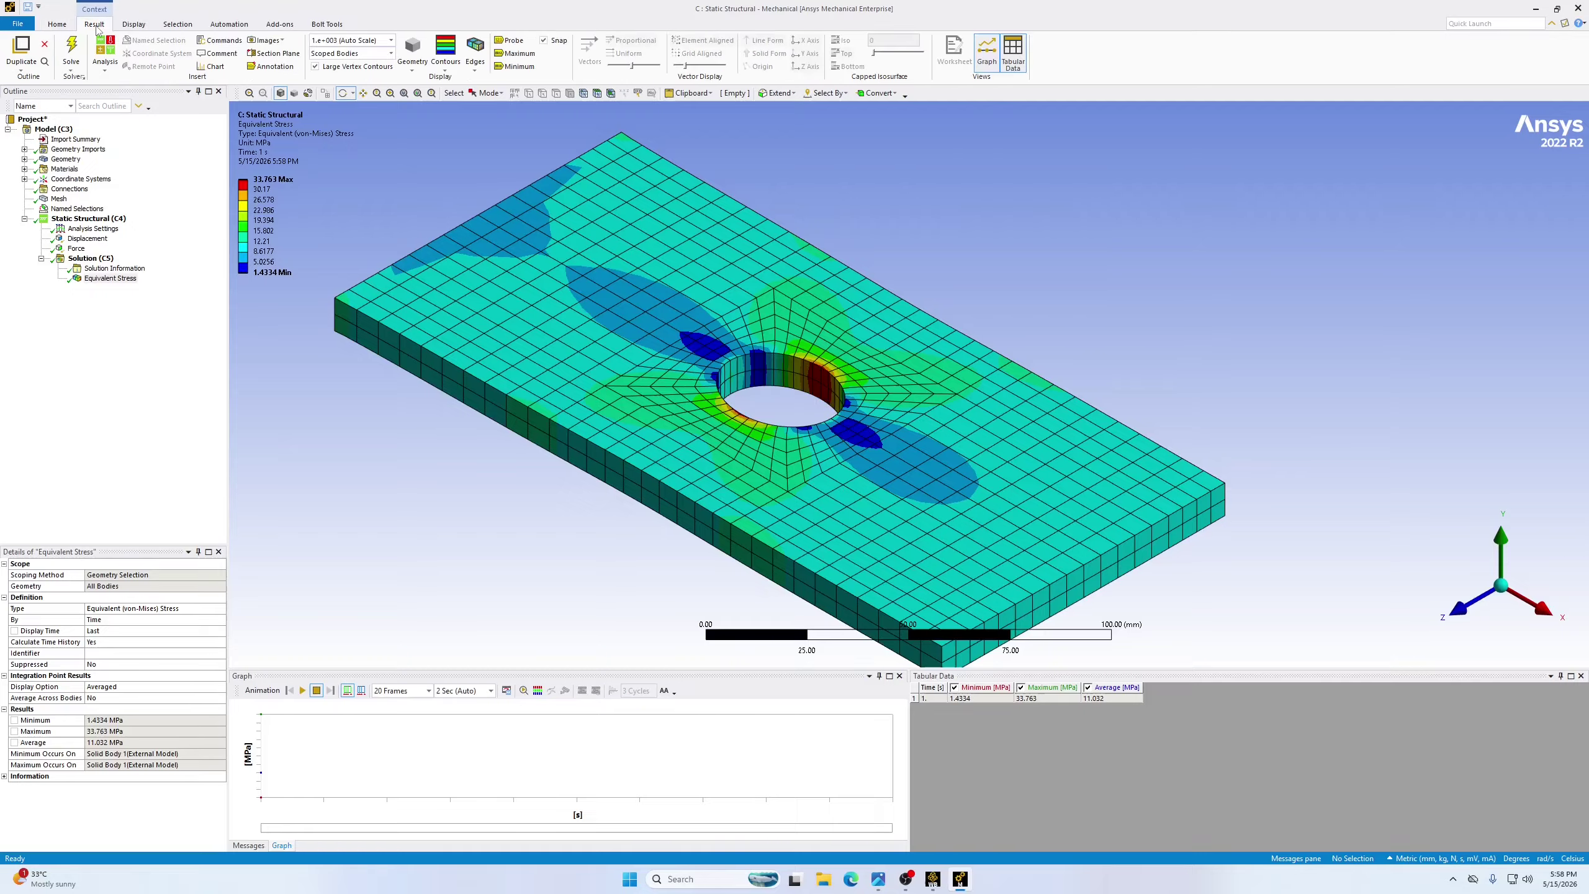
click(525, 55)
drag(832, 445, 829, 361)
scroll(829, 362, down, 3)
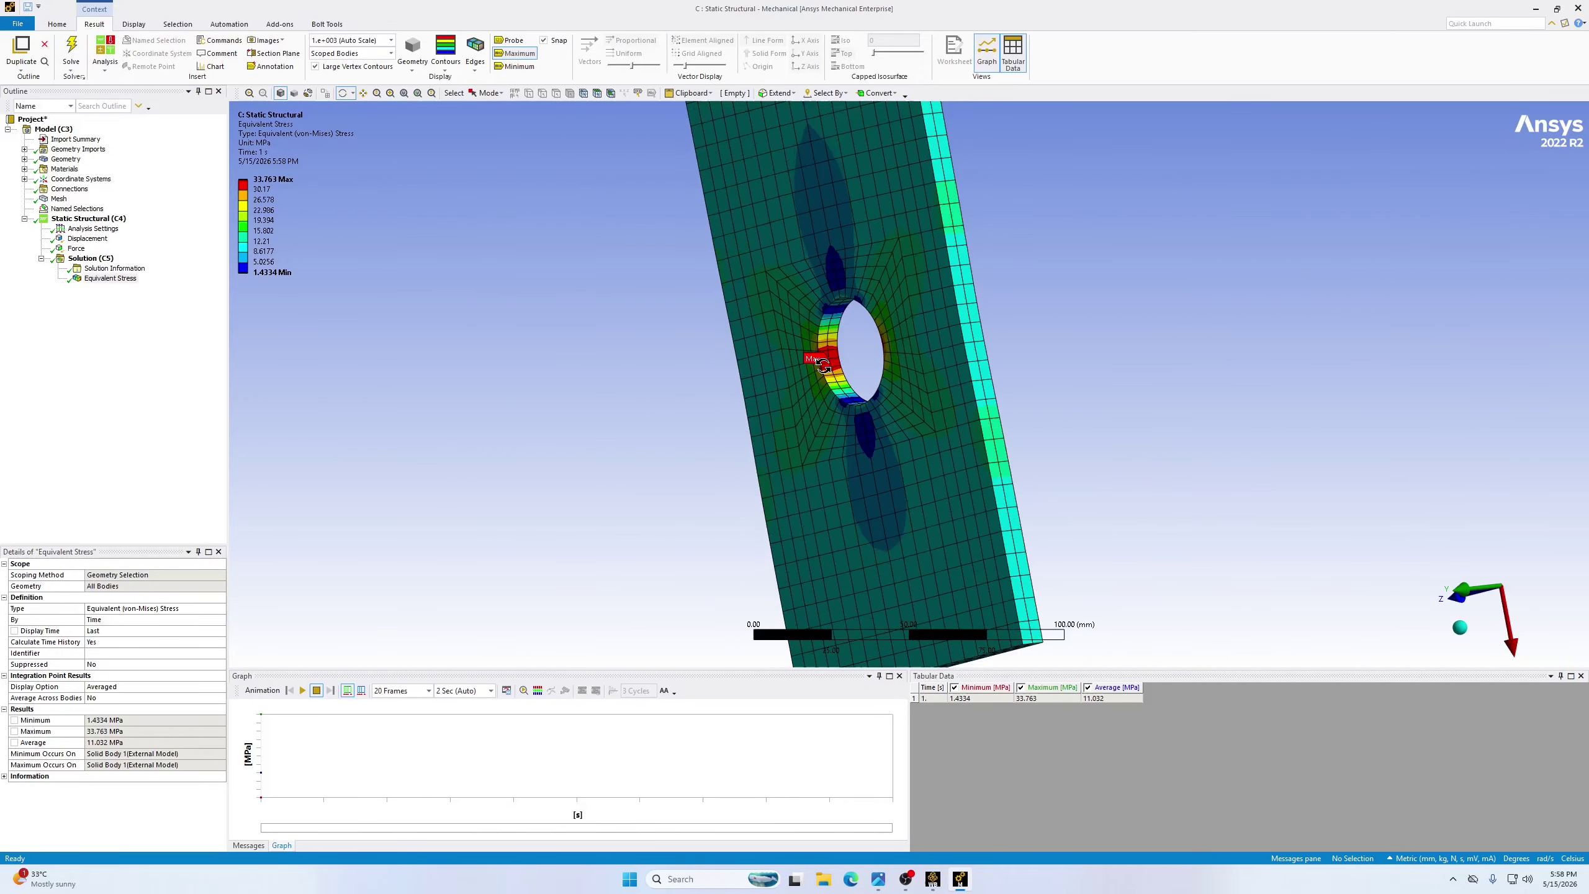
scroll(820, 363, up, 8)
drag(710, 343, 658, 344)
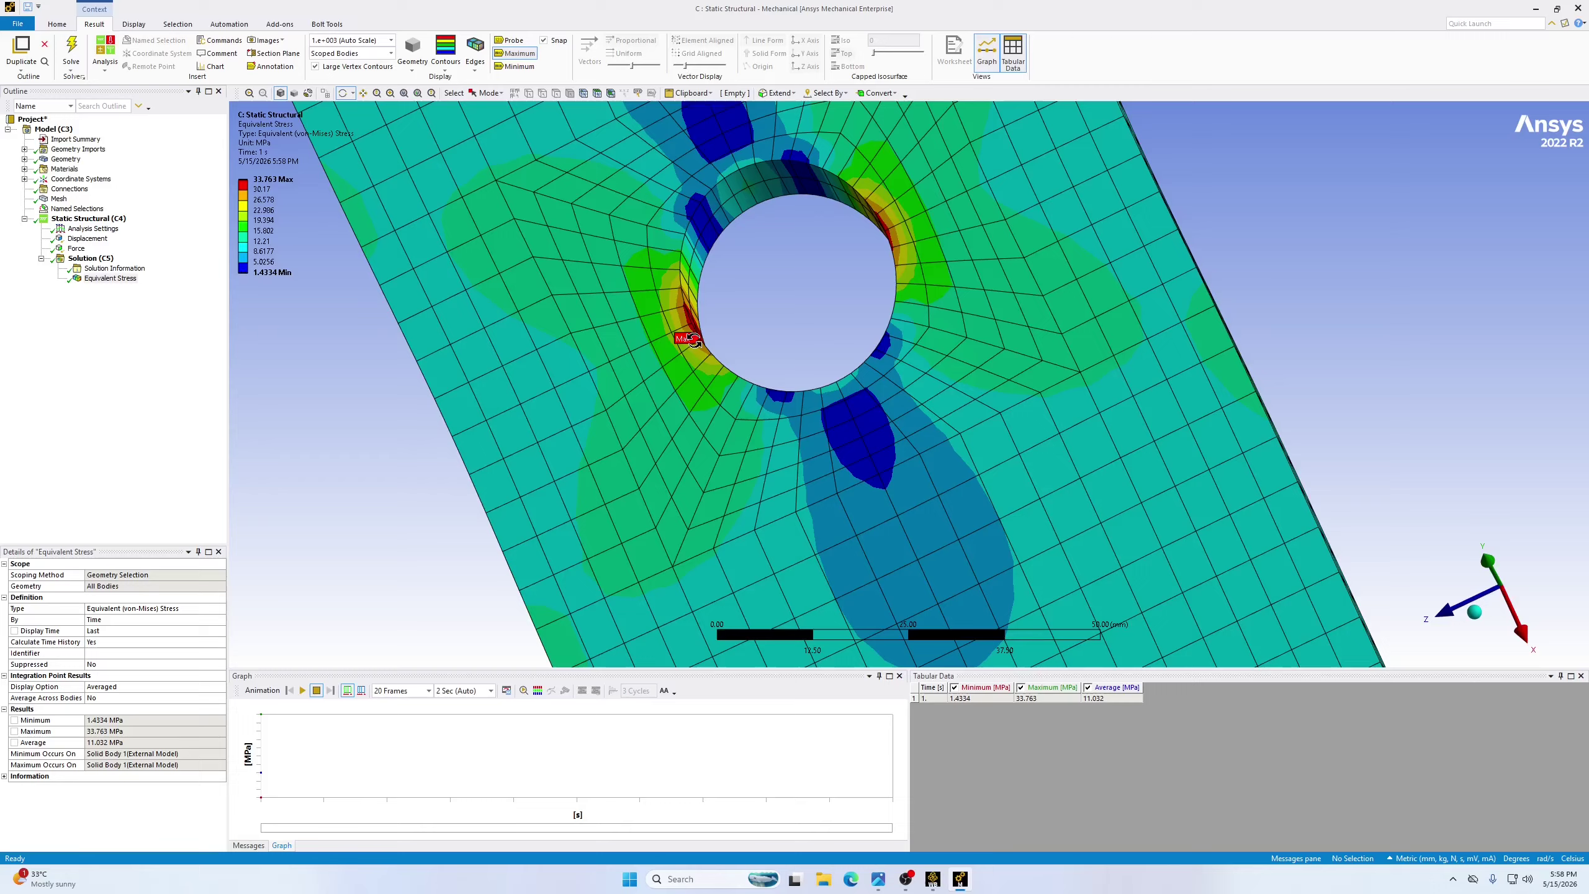
scroll(750, 422, down, 5)
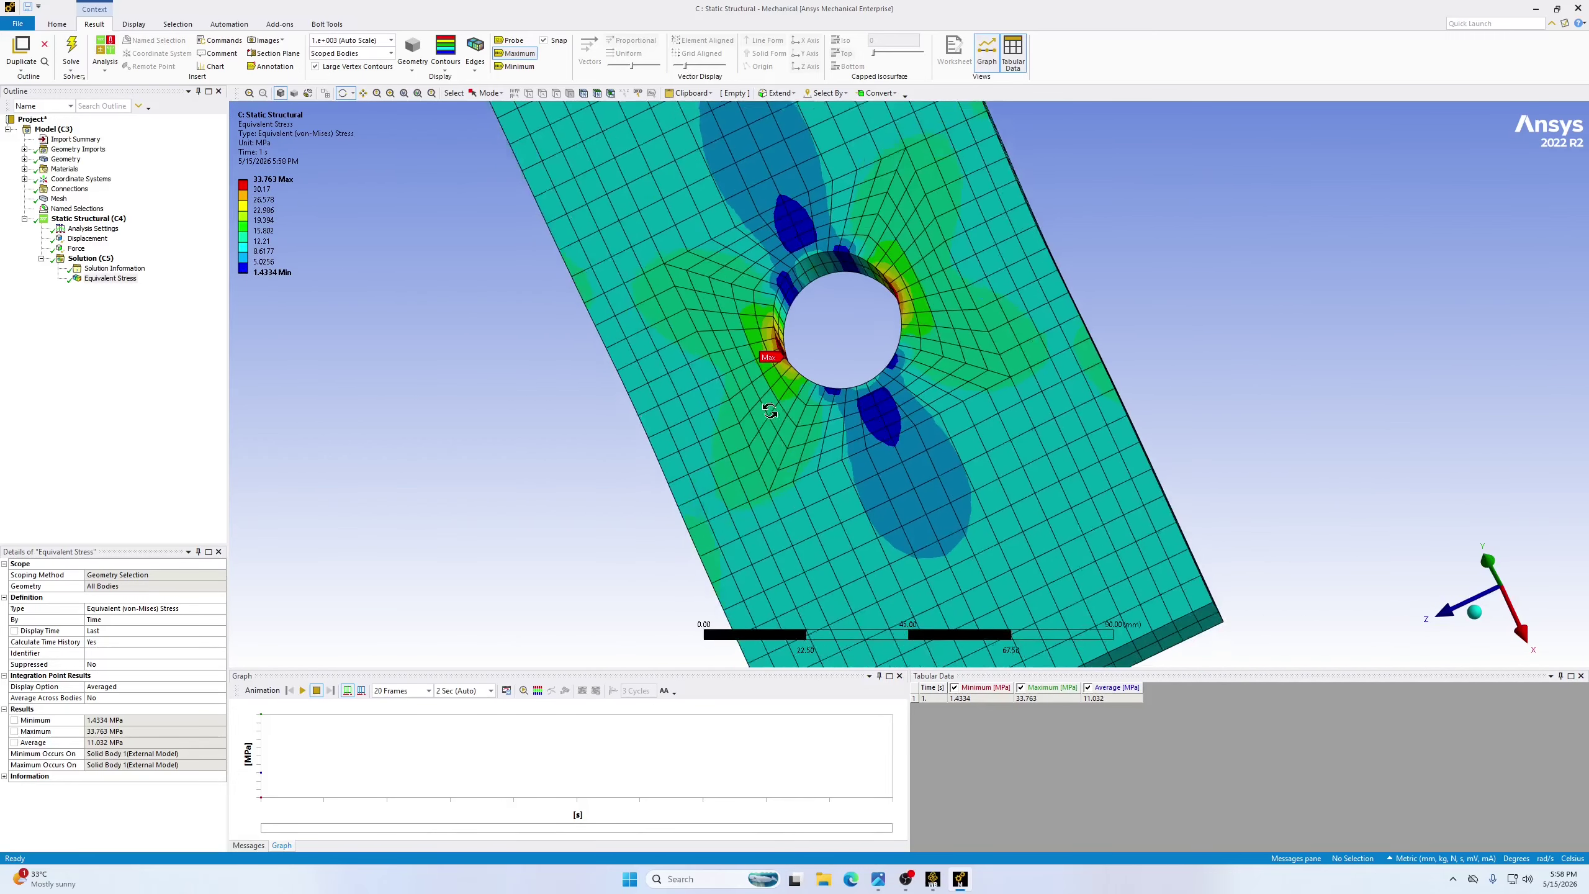
Display the equivalent stress plot with smooth contours and without mesh edges
click(446, 57)
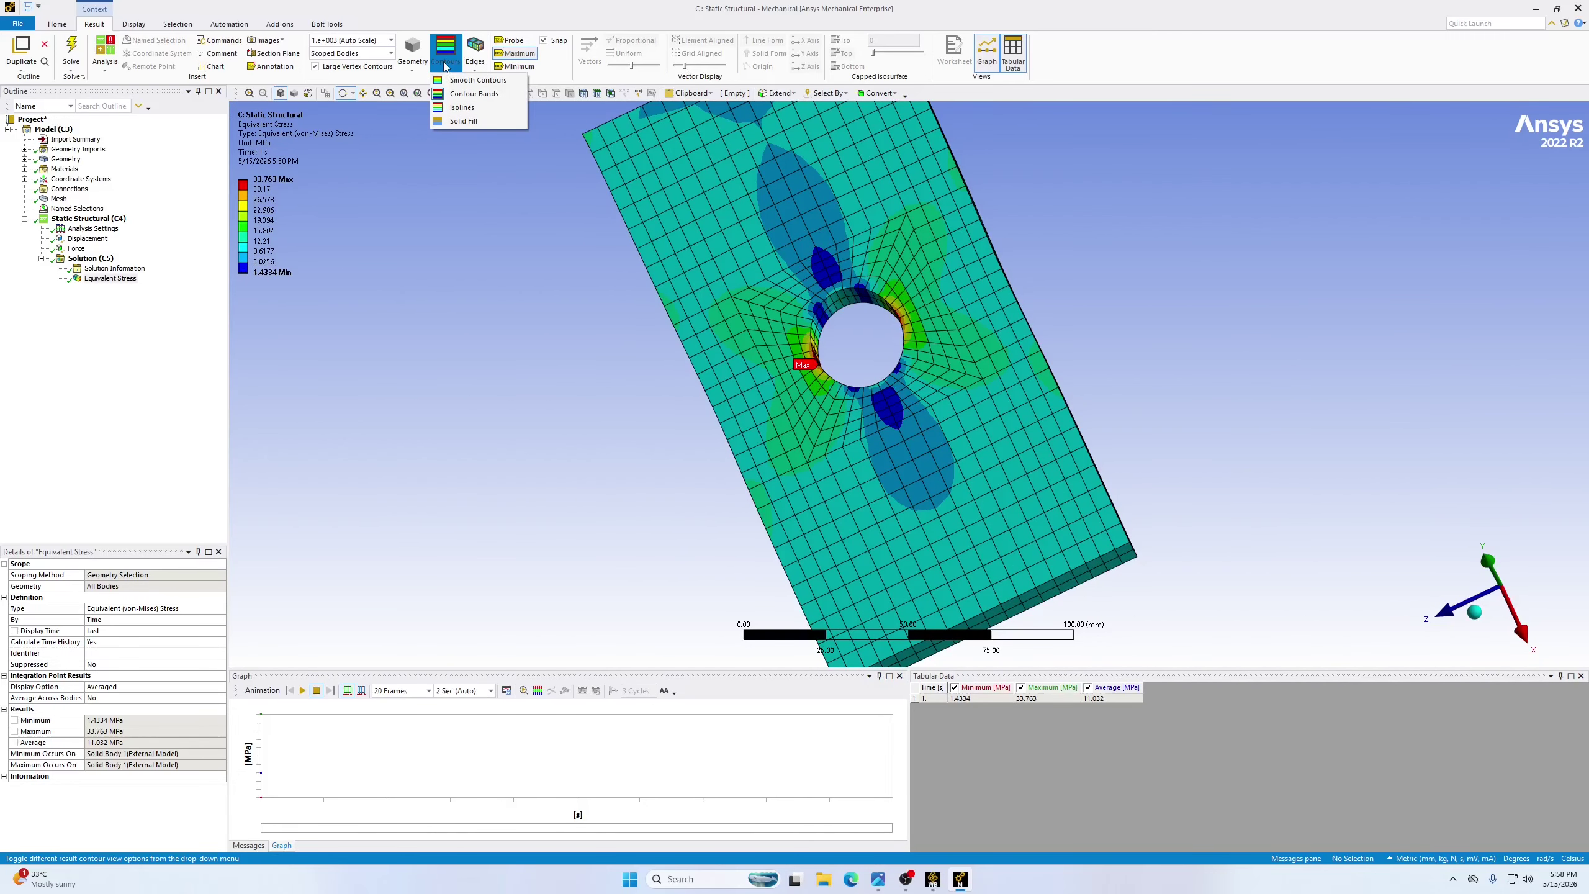
click(456, 80)
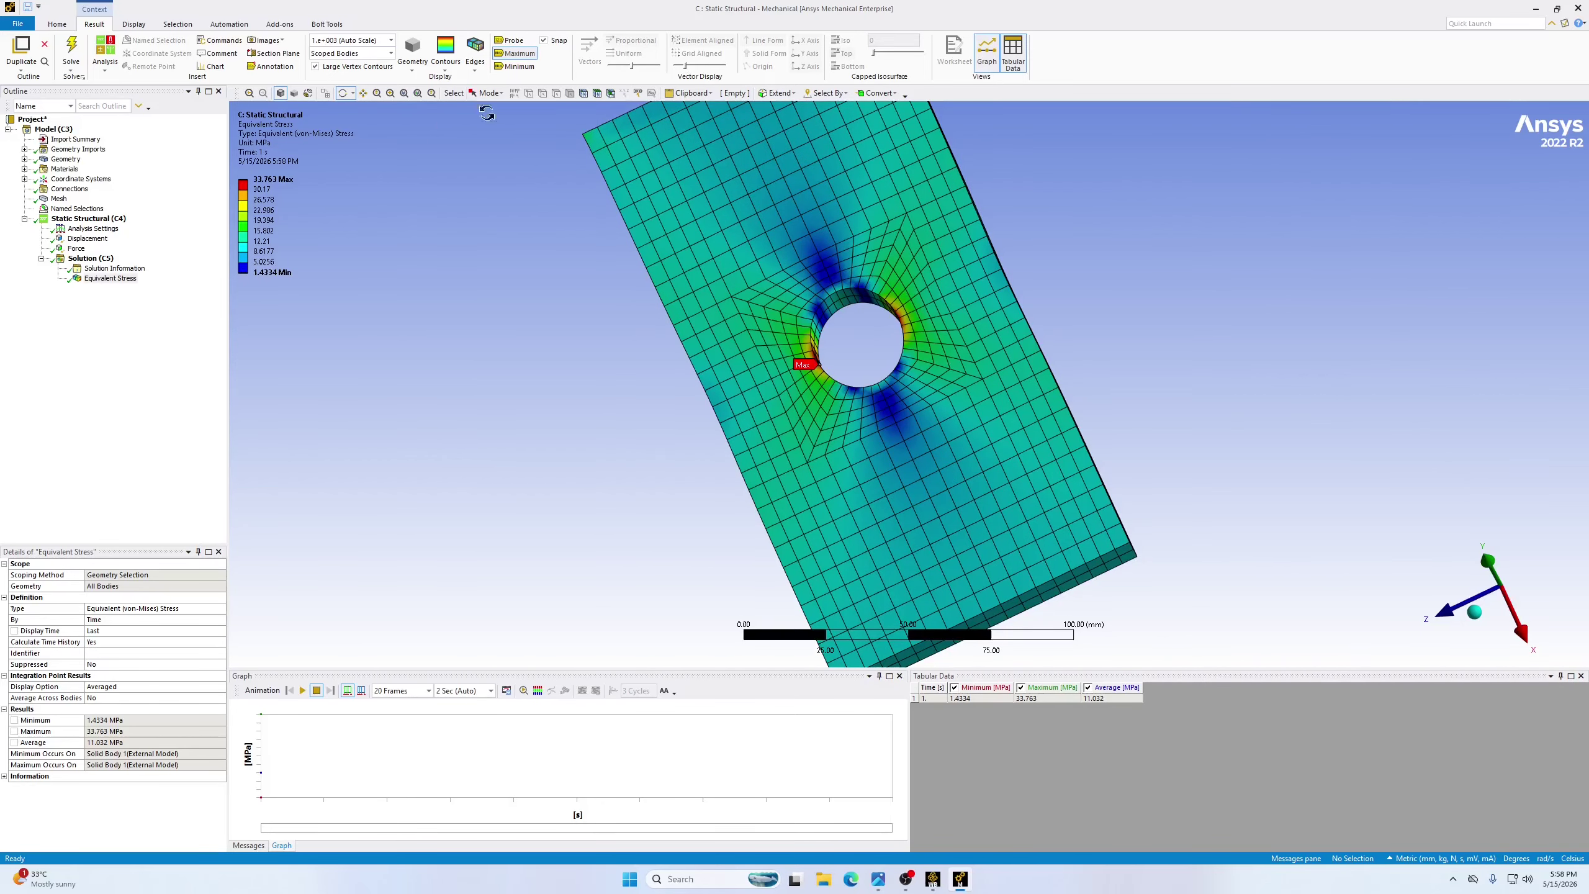
drag(644, 354, 729, 318)
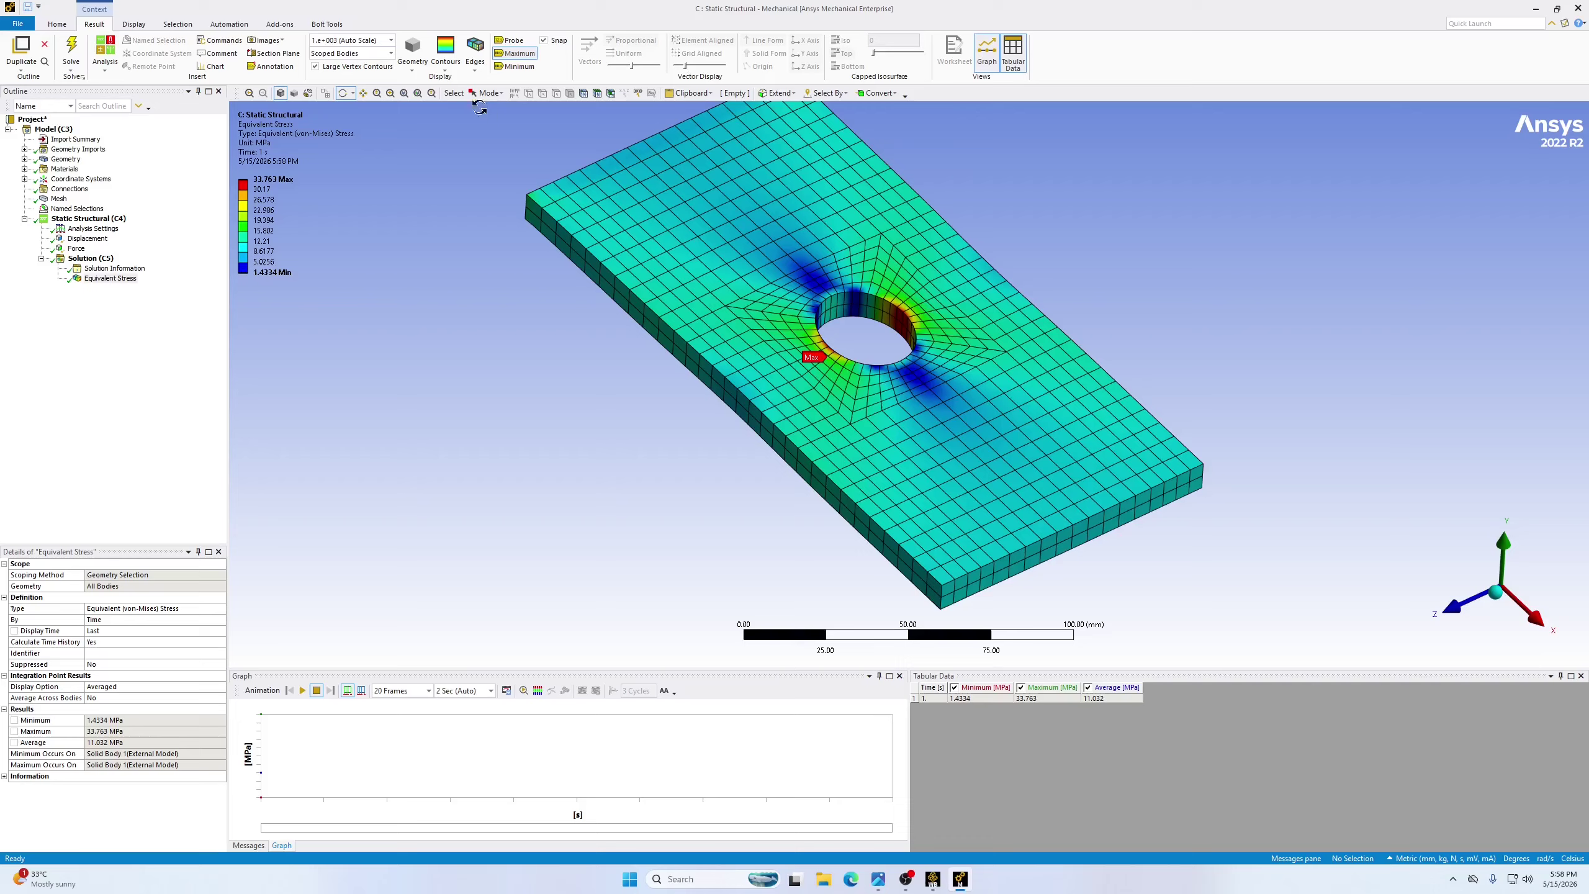
click(476, 63)
click(494, 80)
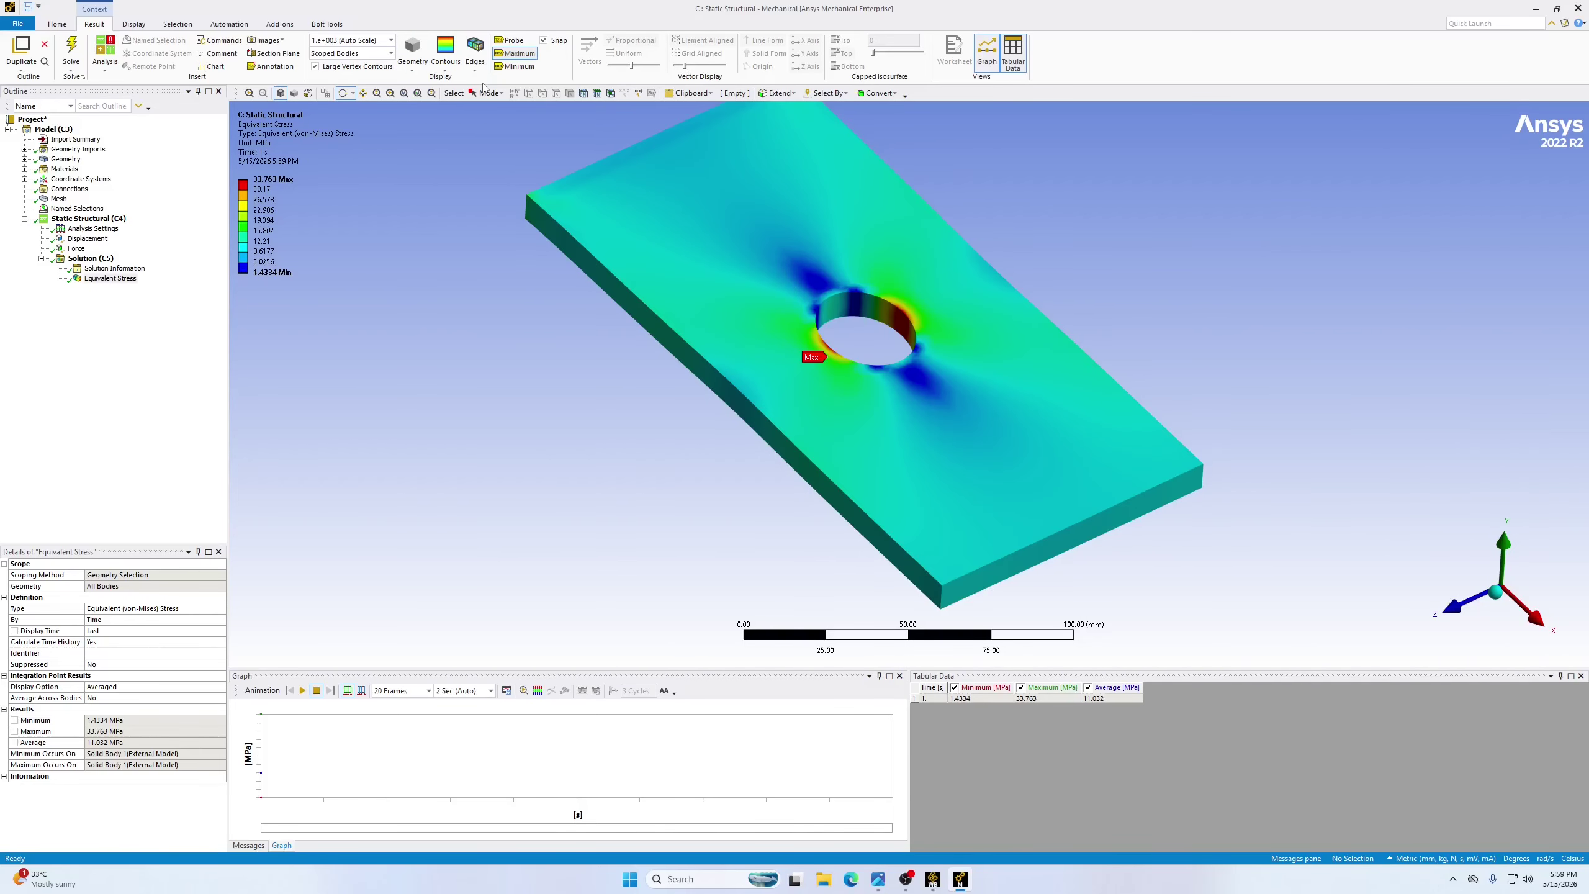
drag(1025, 413, 1021, 406)
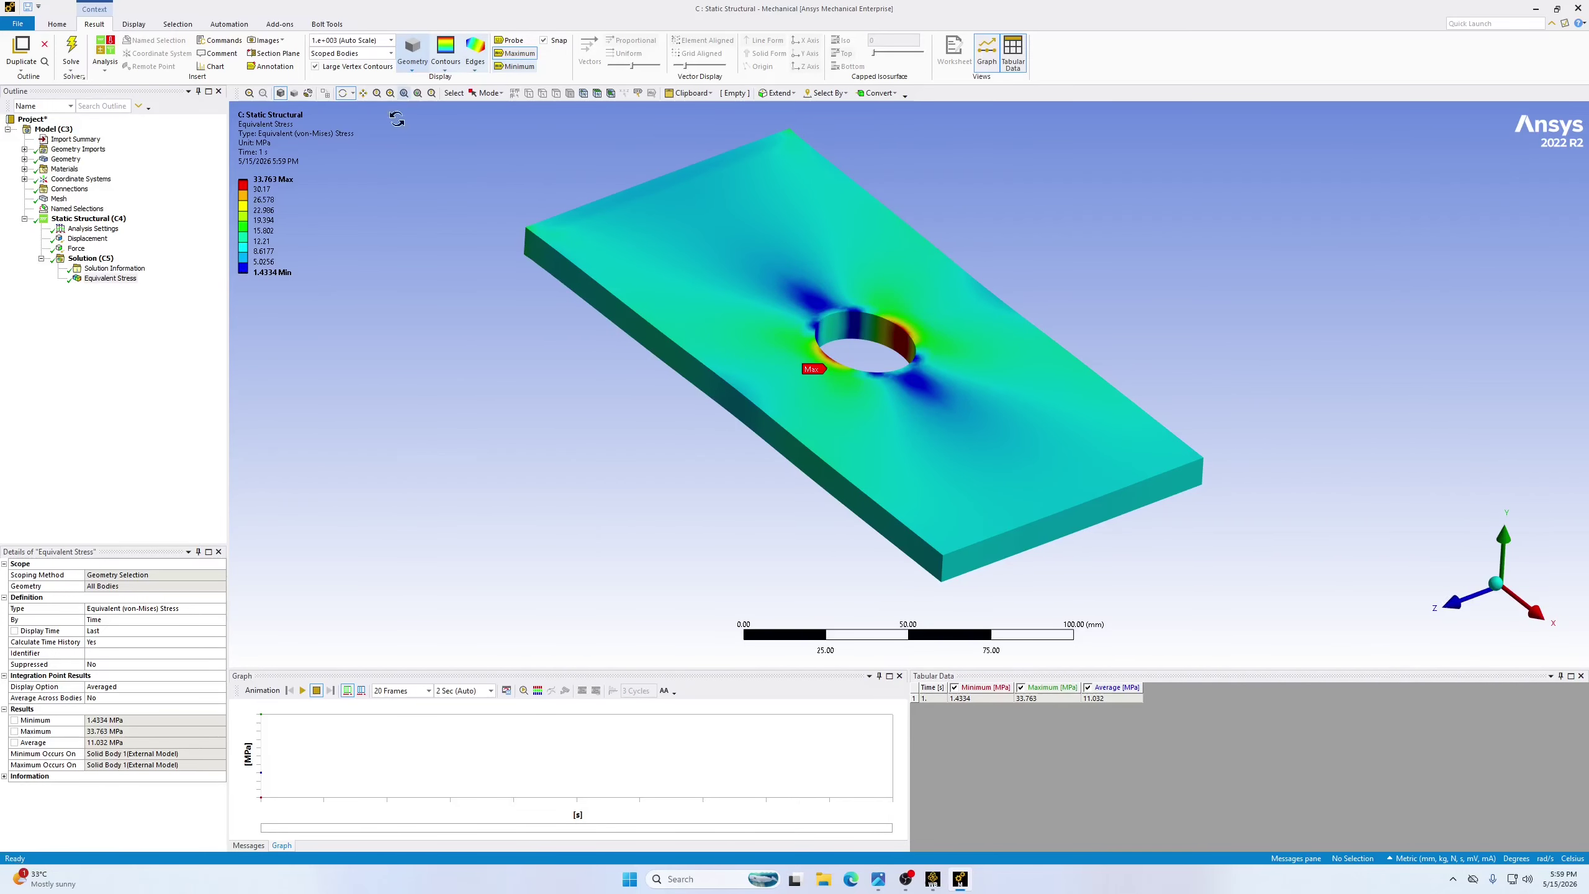
Examine the stress distribution around the hole from the top view
click(133, 23)
click(52, 40)
click(32, 154)
scroll(1266, 376, down, 1)
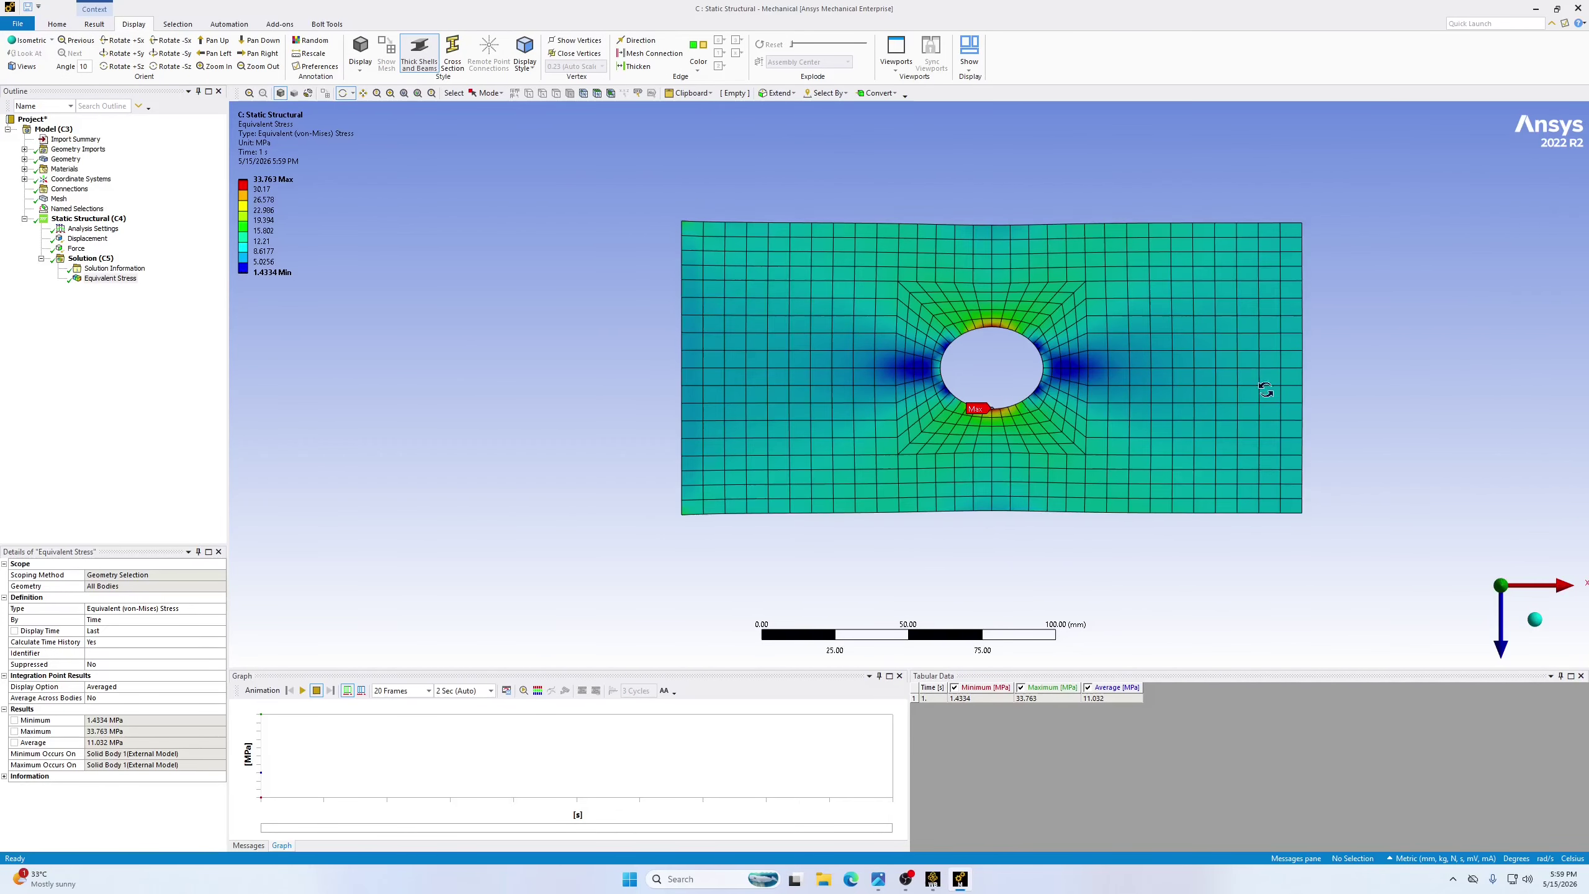
scroll(1288, 426, up, 3)
ctrl+middle_drag(1000, 343, 736, 322)
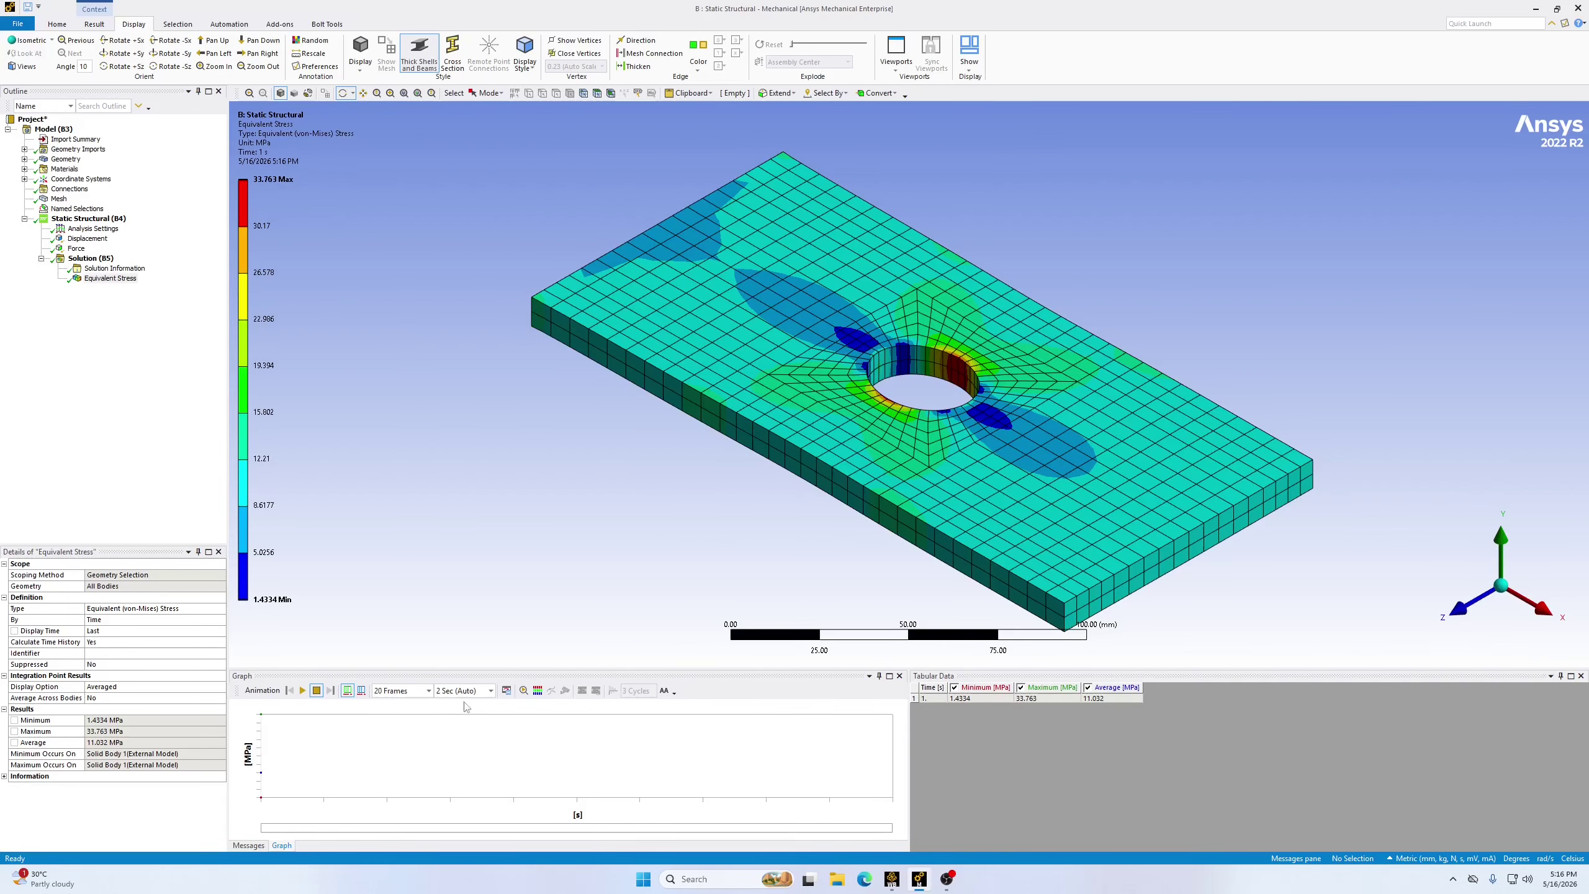
Play the equivalent stress animation with 20 frames over 2 seconds, and stop it after viewing the deformation
click(428, 691)
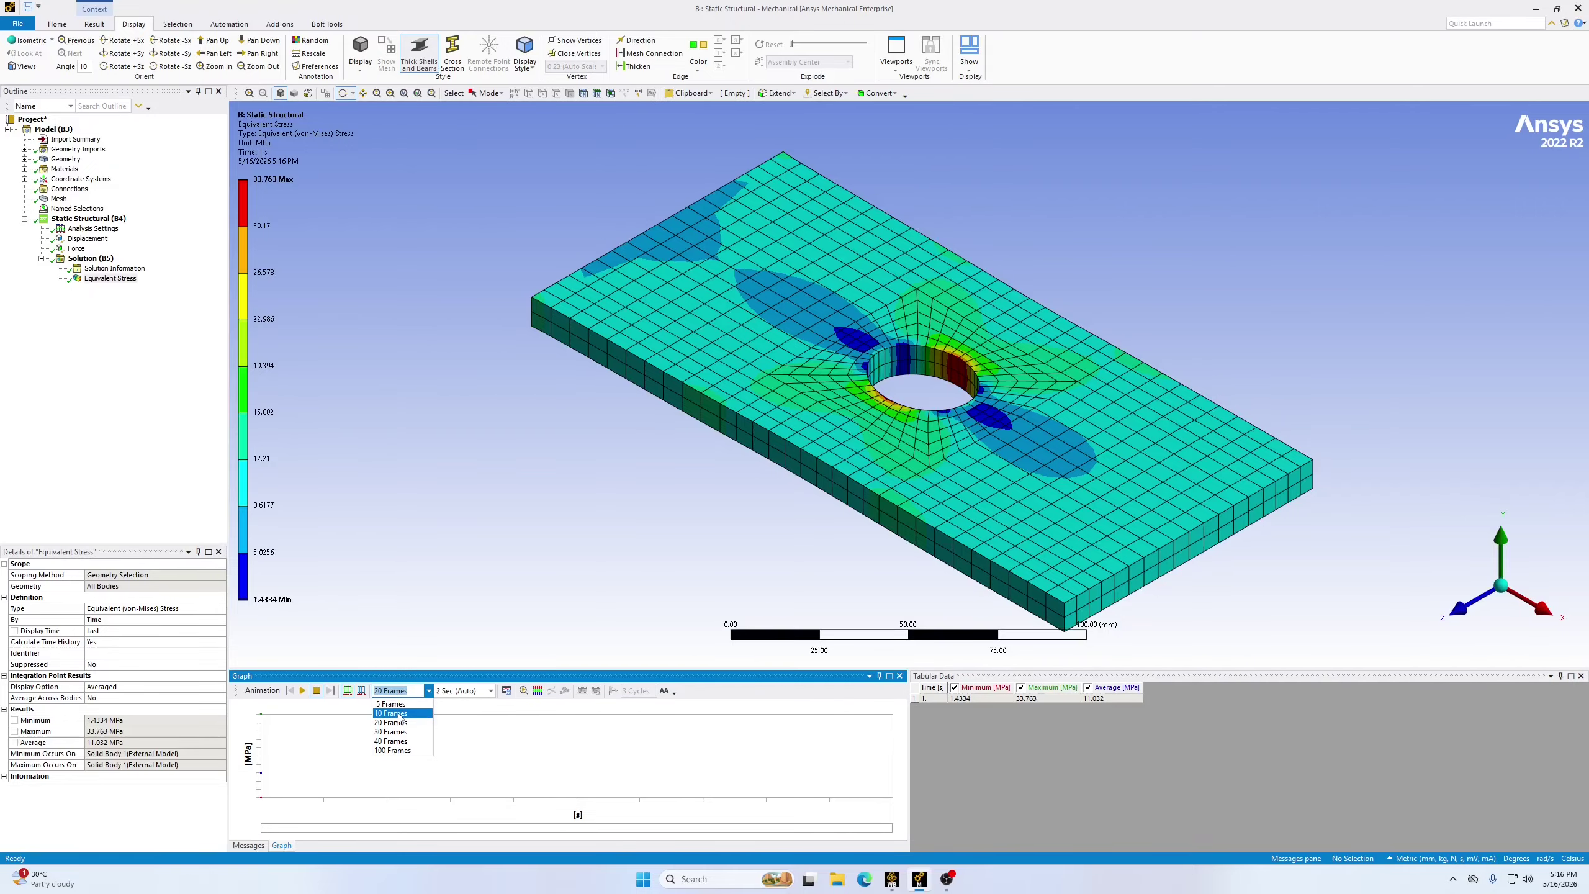
click(400, 714)
click(429, 691)
click(392, 723)
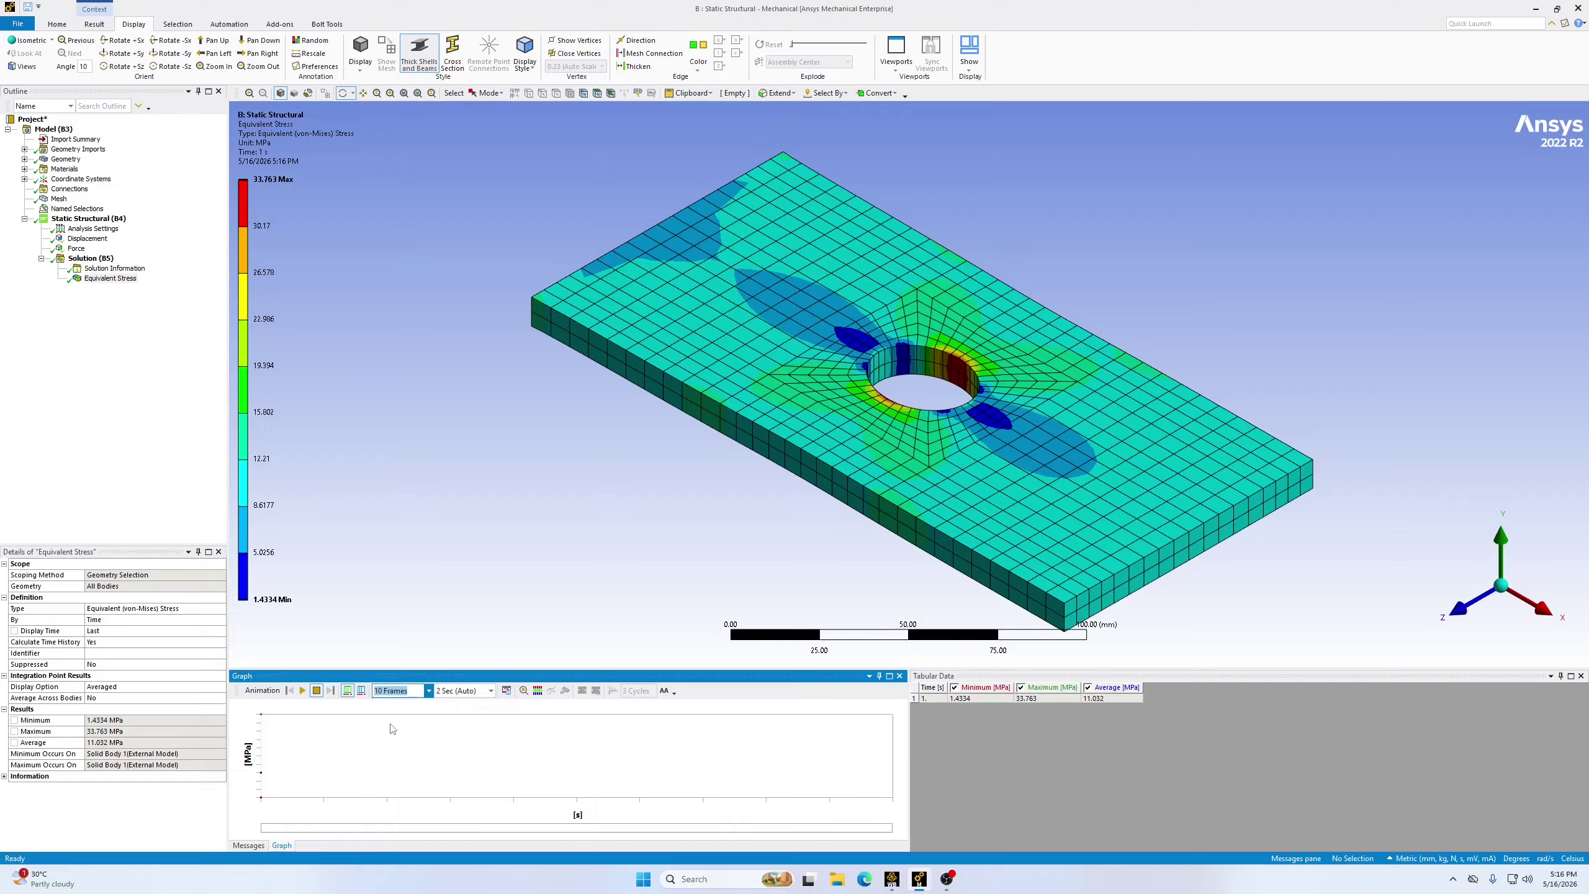
click(491, 691)
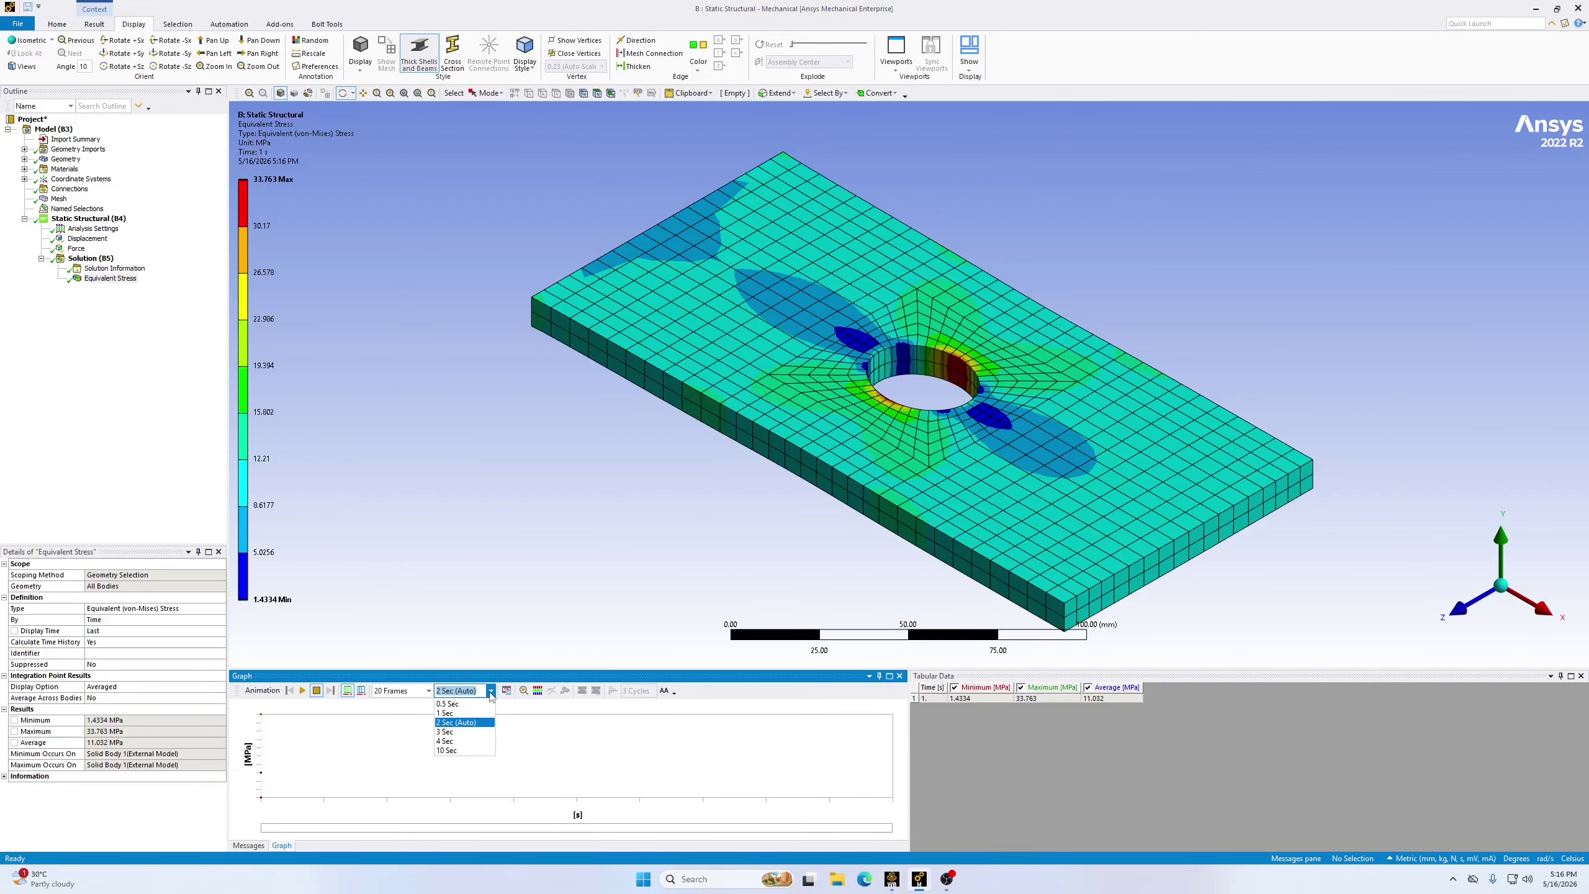
click(476, 725)
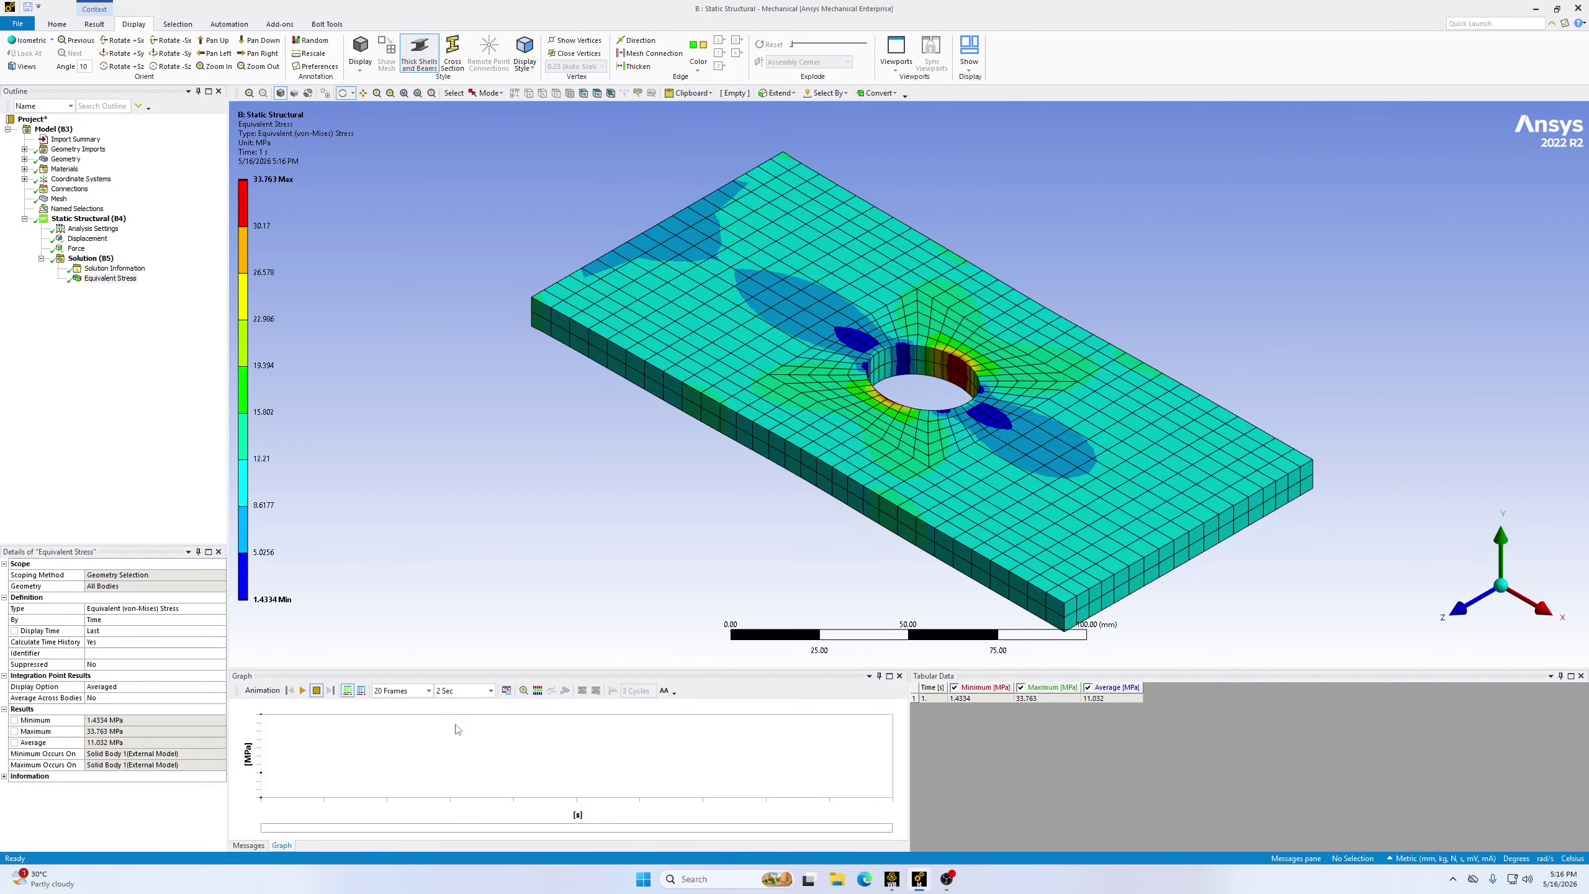
click(304, 691)
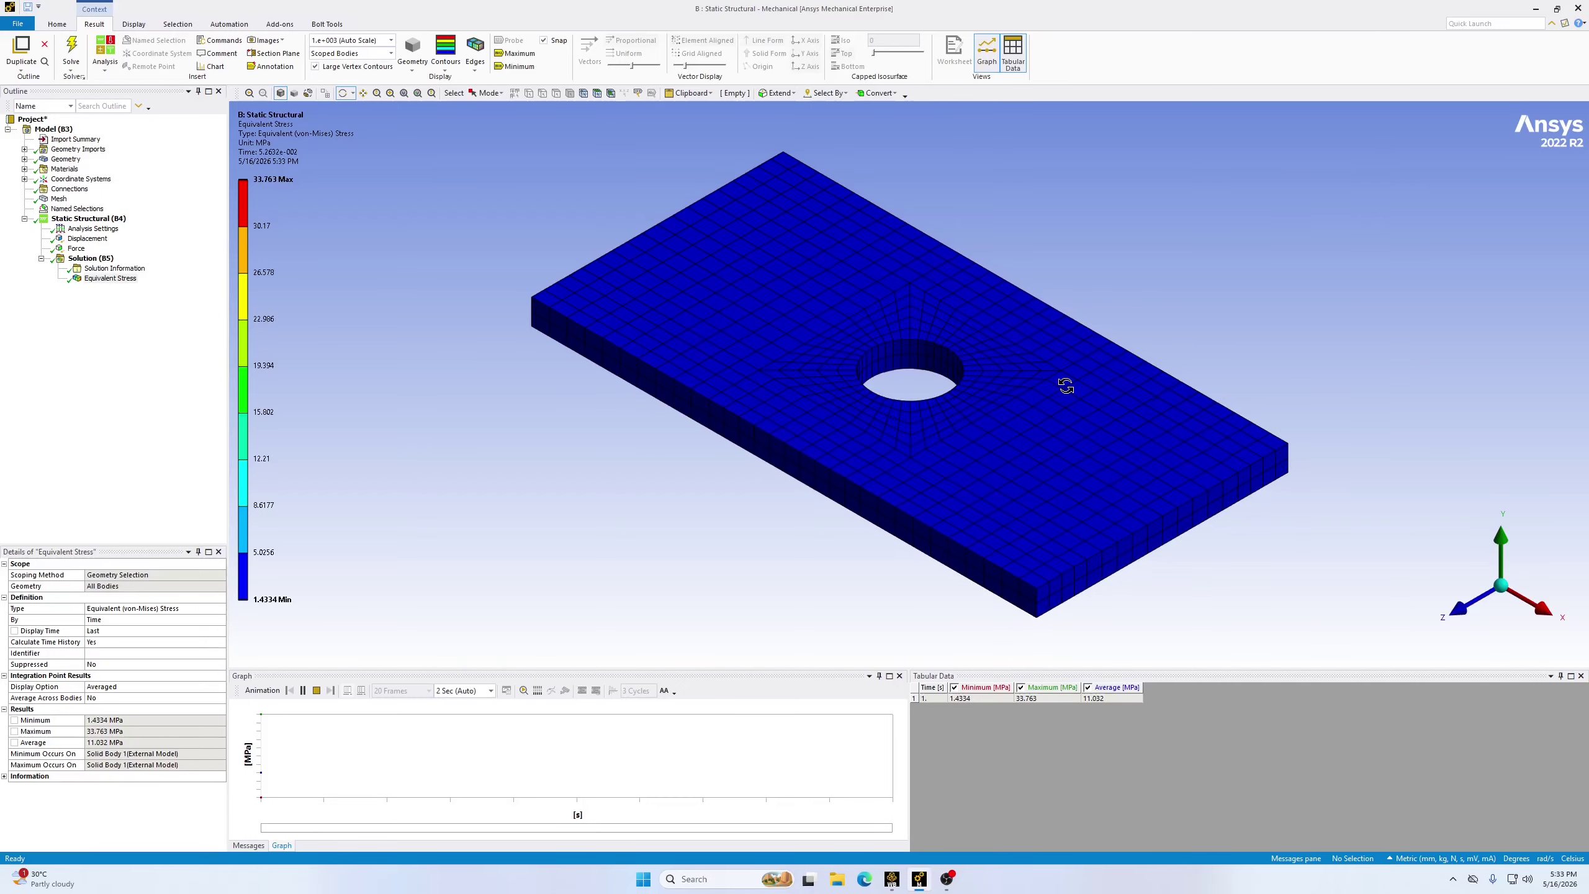
click(317, 692)
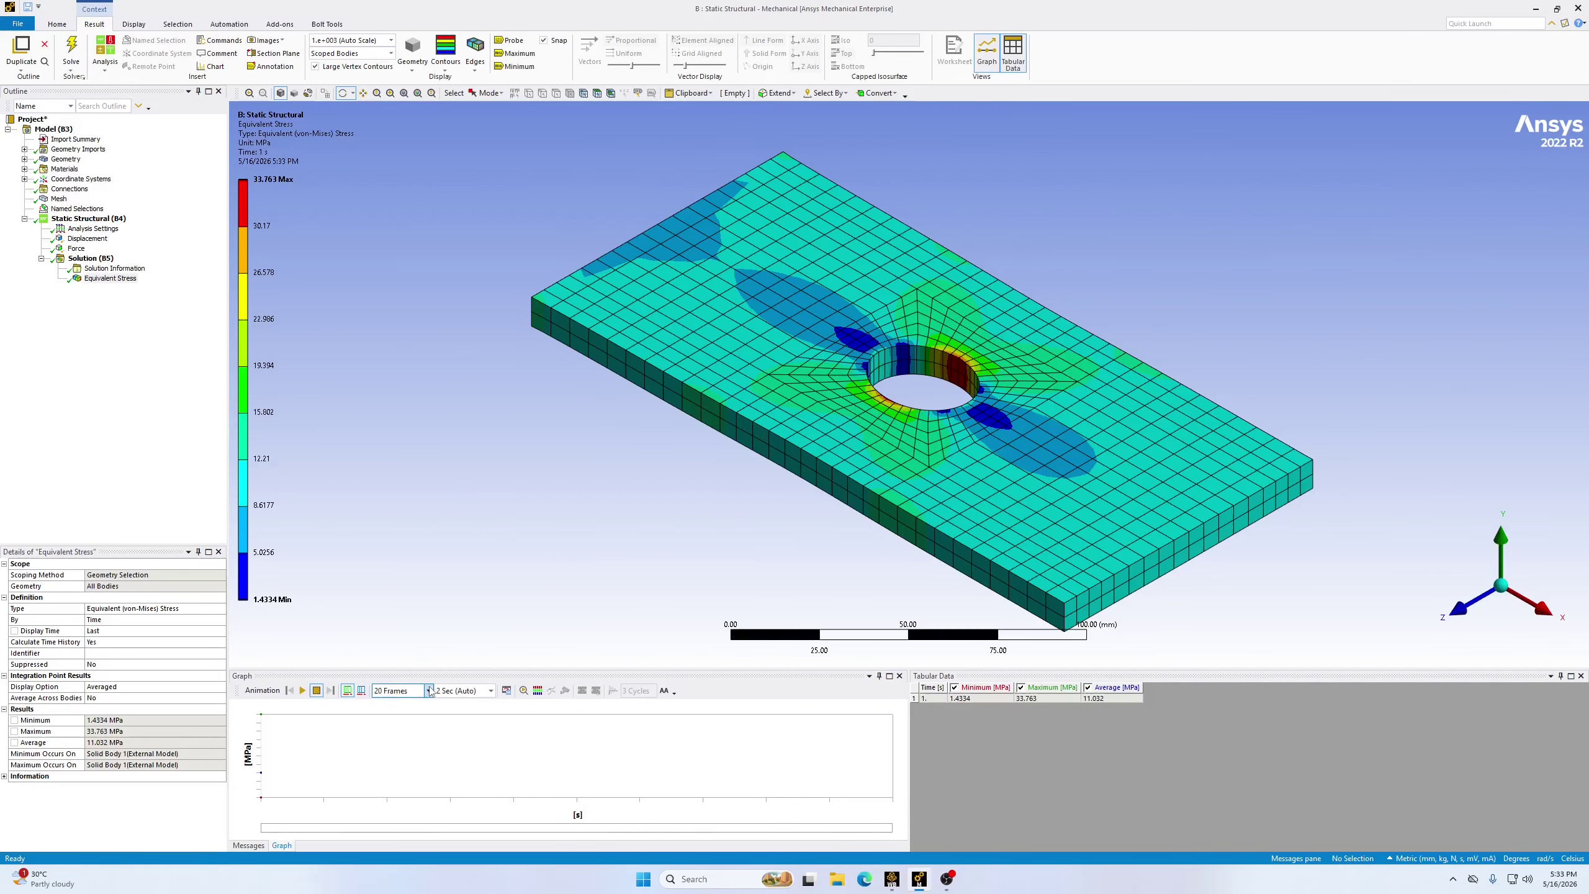
Set the equivalent stress animation to 10 frames with a duration of 2 seconds
click(403, 690)
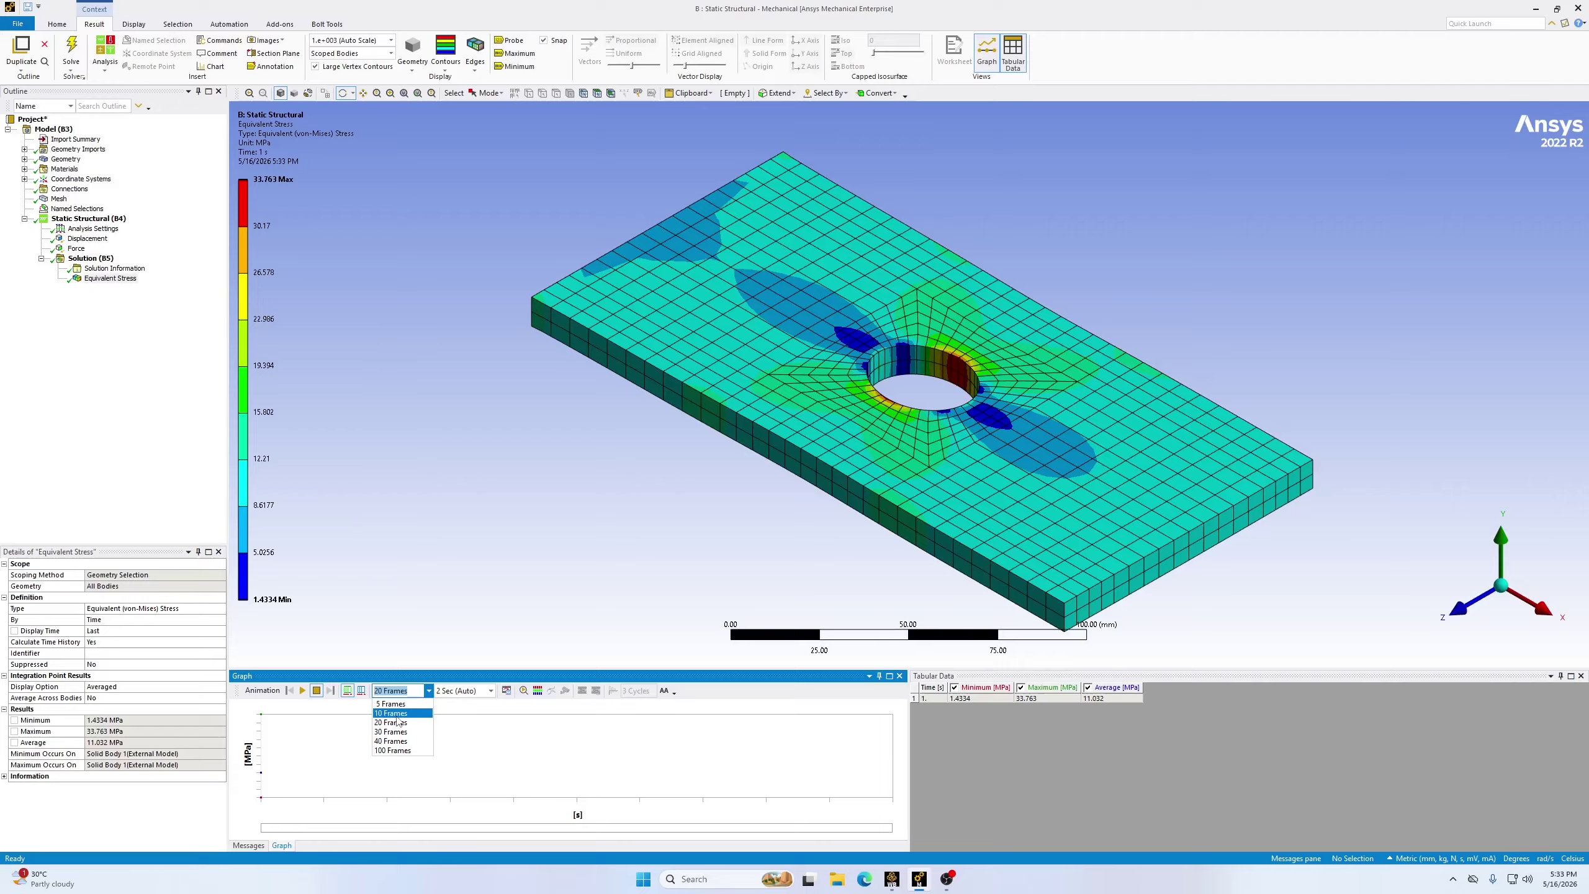
click(396, 715)
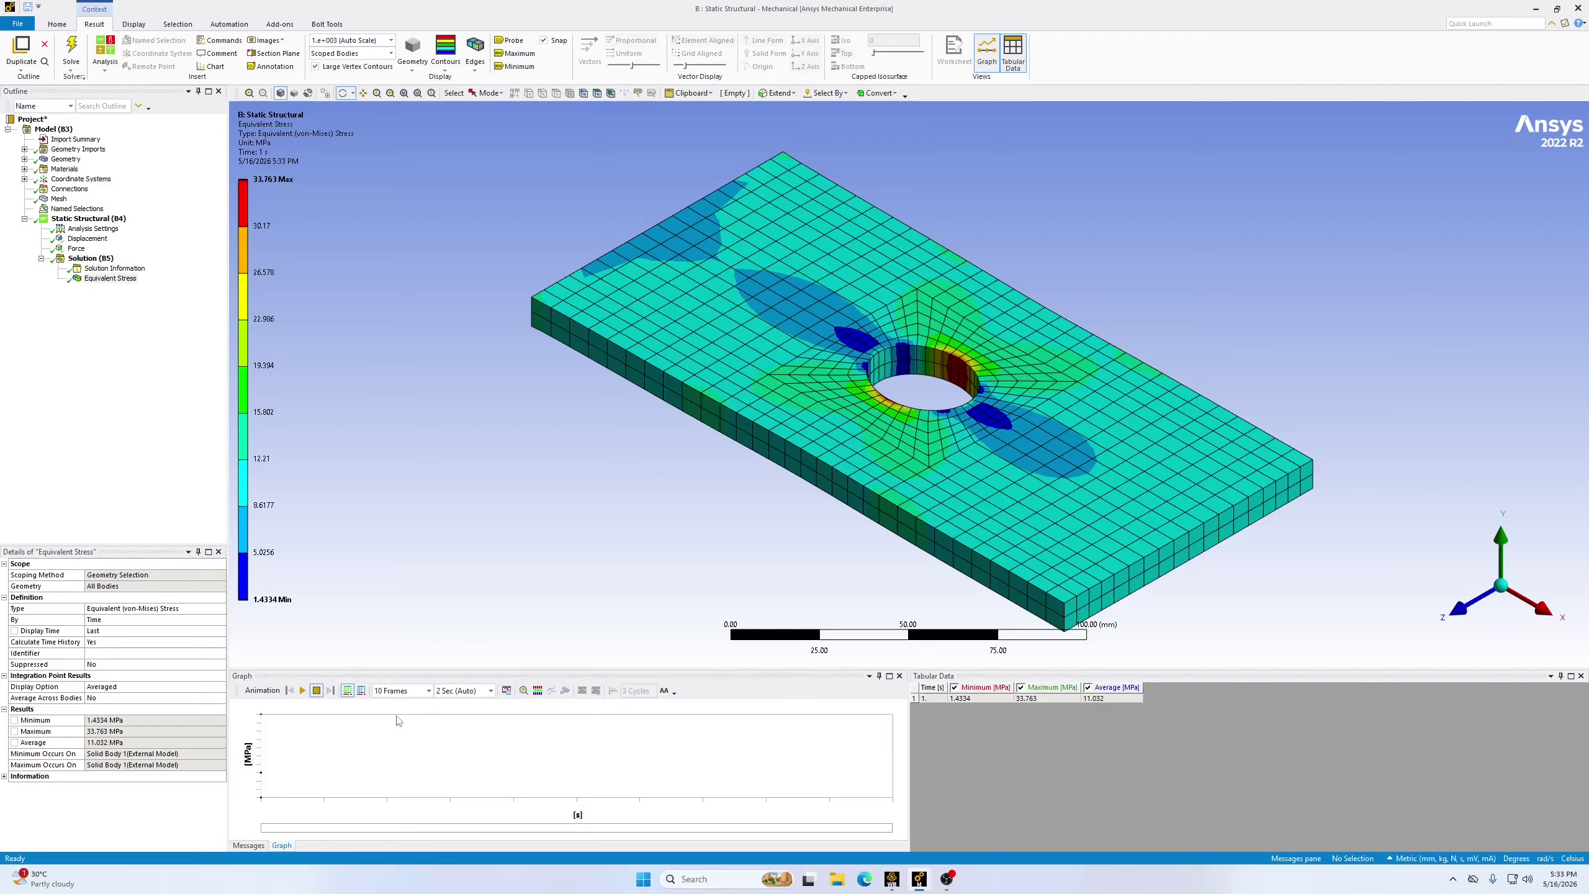
click(489, 691)
click(472, 724)
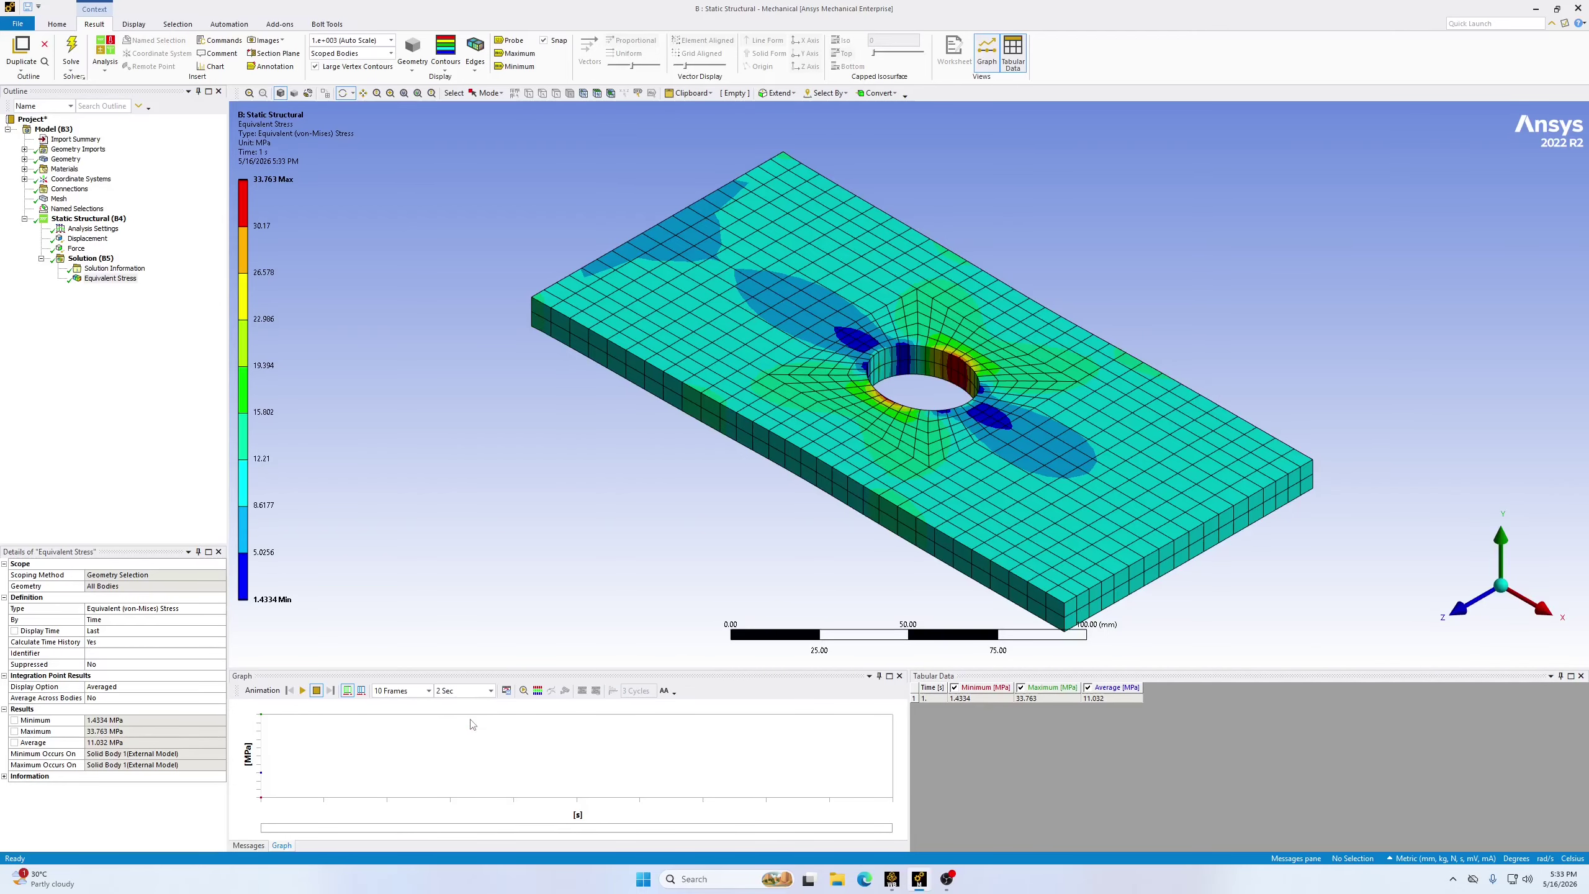
Export the animation as Stress.mp4 to New folder (9), and open the exported video from File Explorer
click(505, 691)
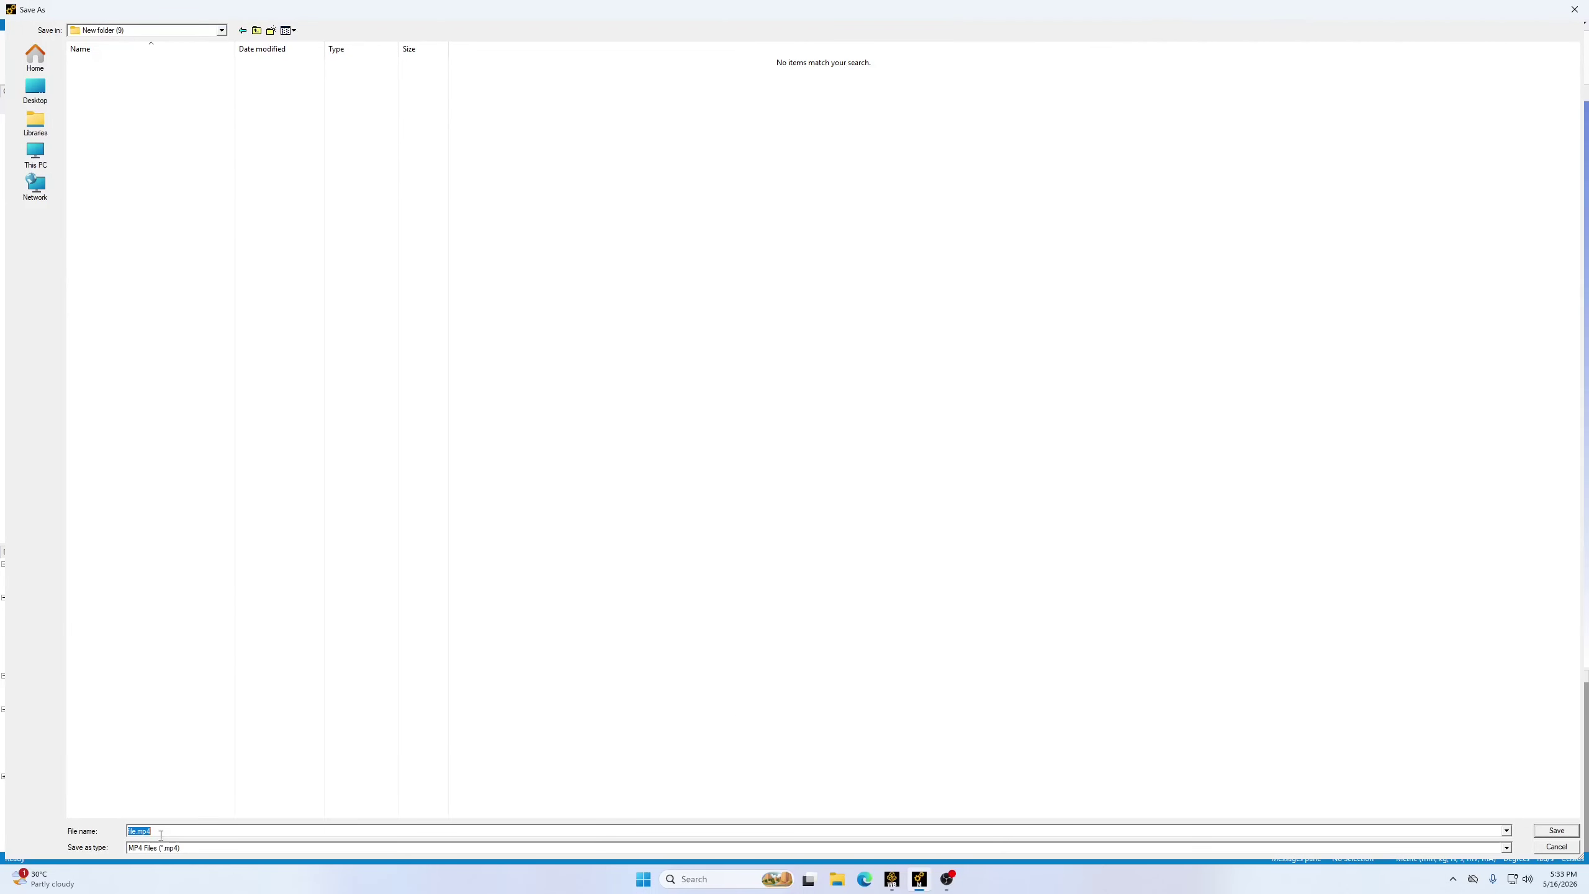
click(138, 832)
key(Return)
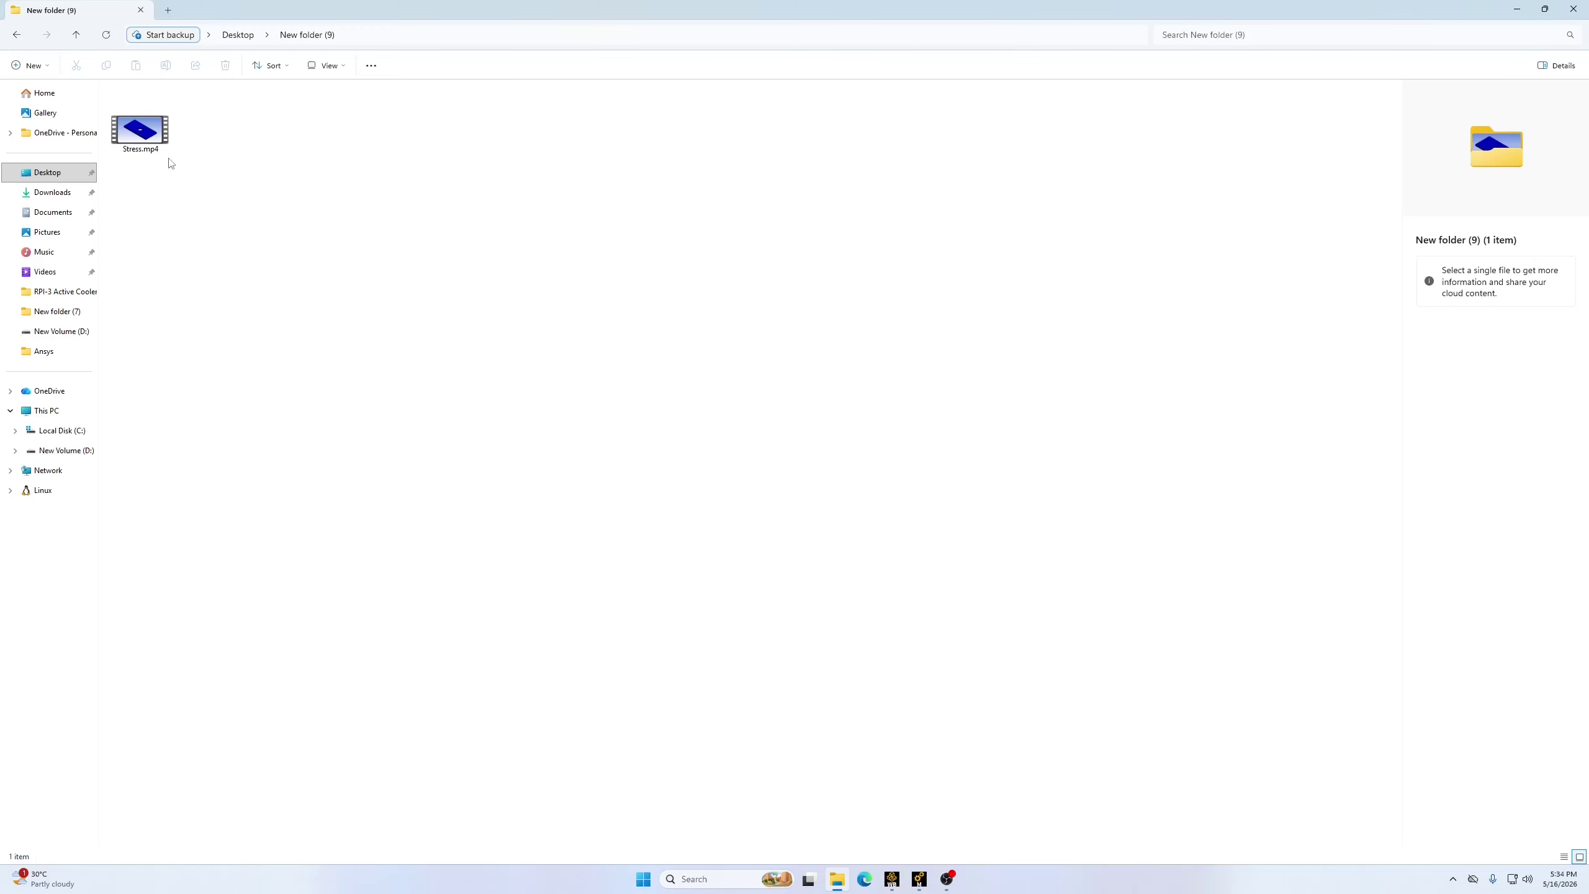
double_click(149, 136)
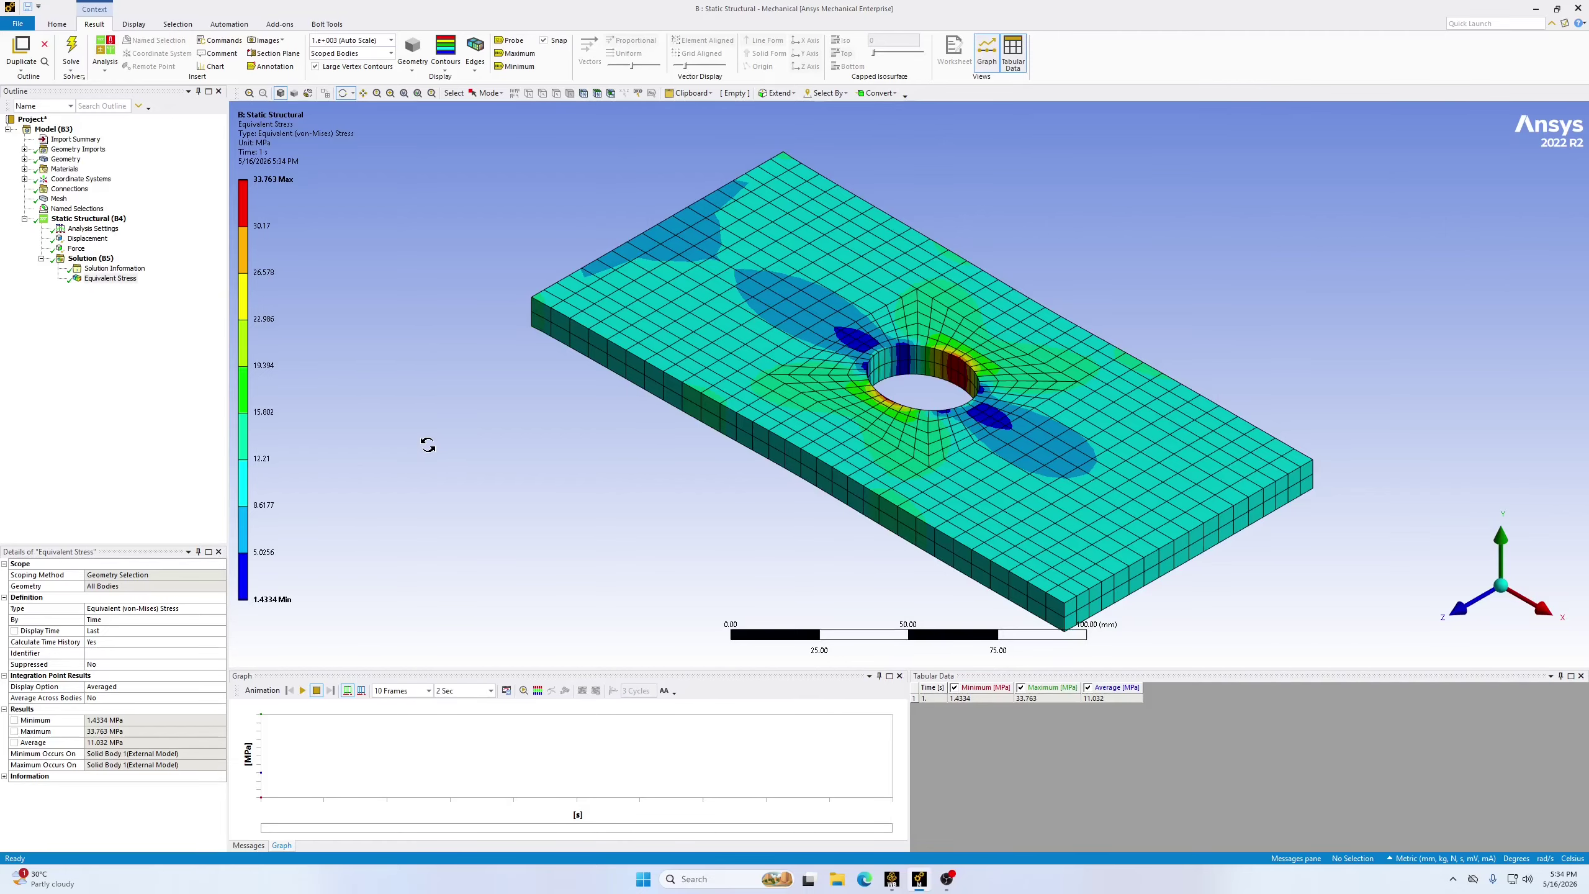
Insert a captured image of the current stress plot beneath the Equivalent Stress result
click(280, 42)
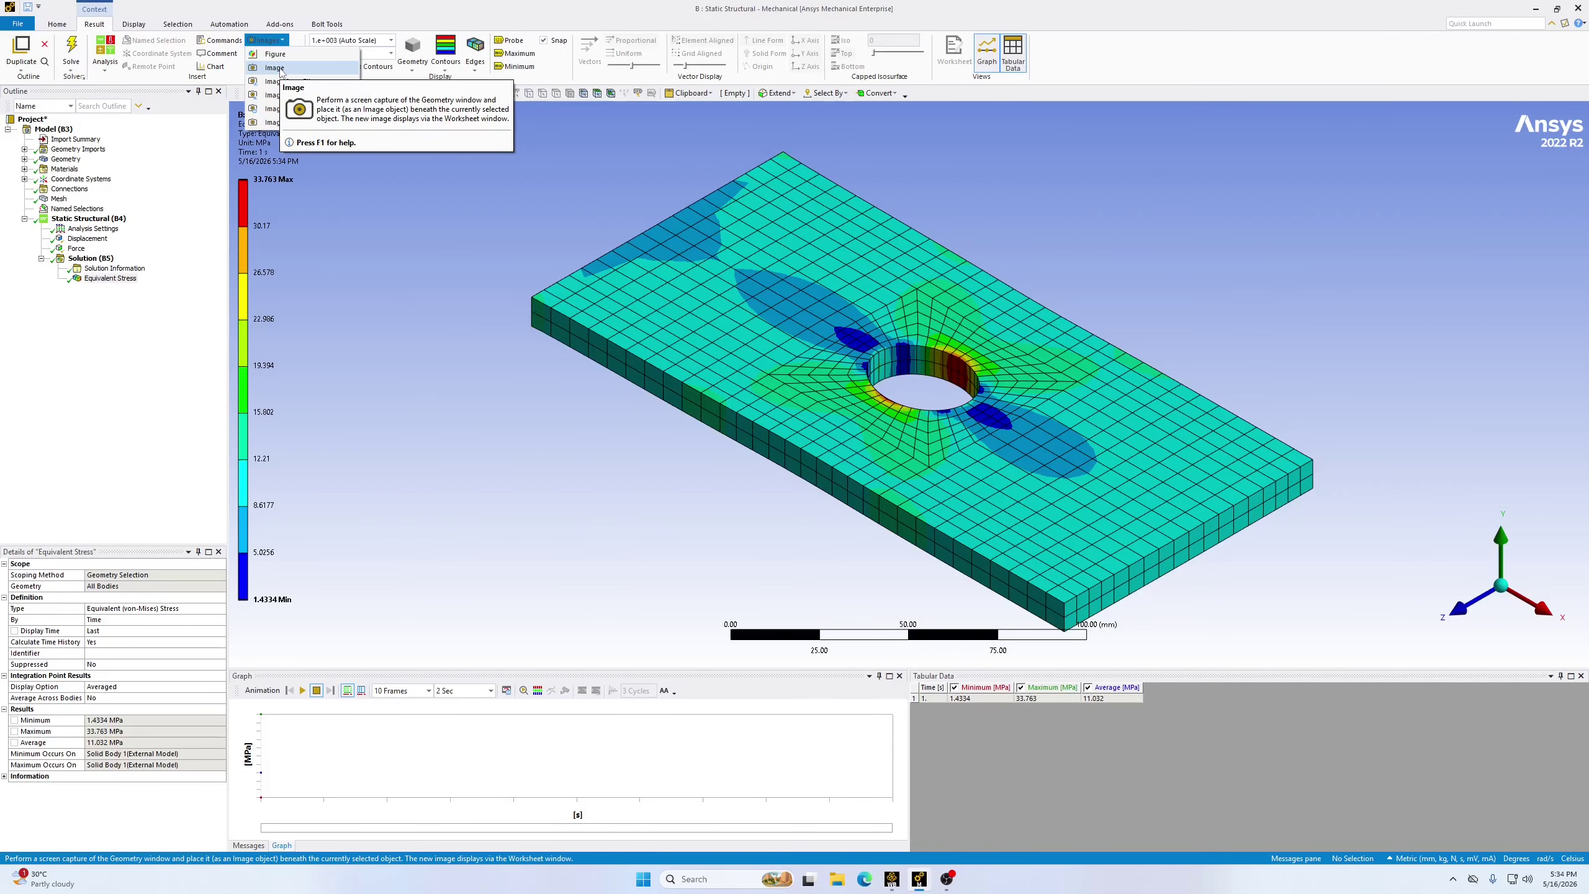
click(275, 68)
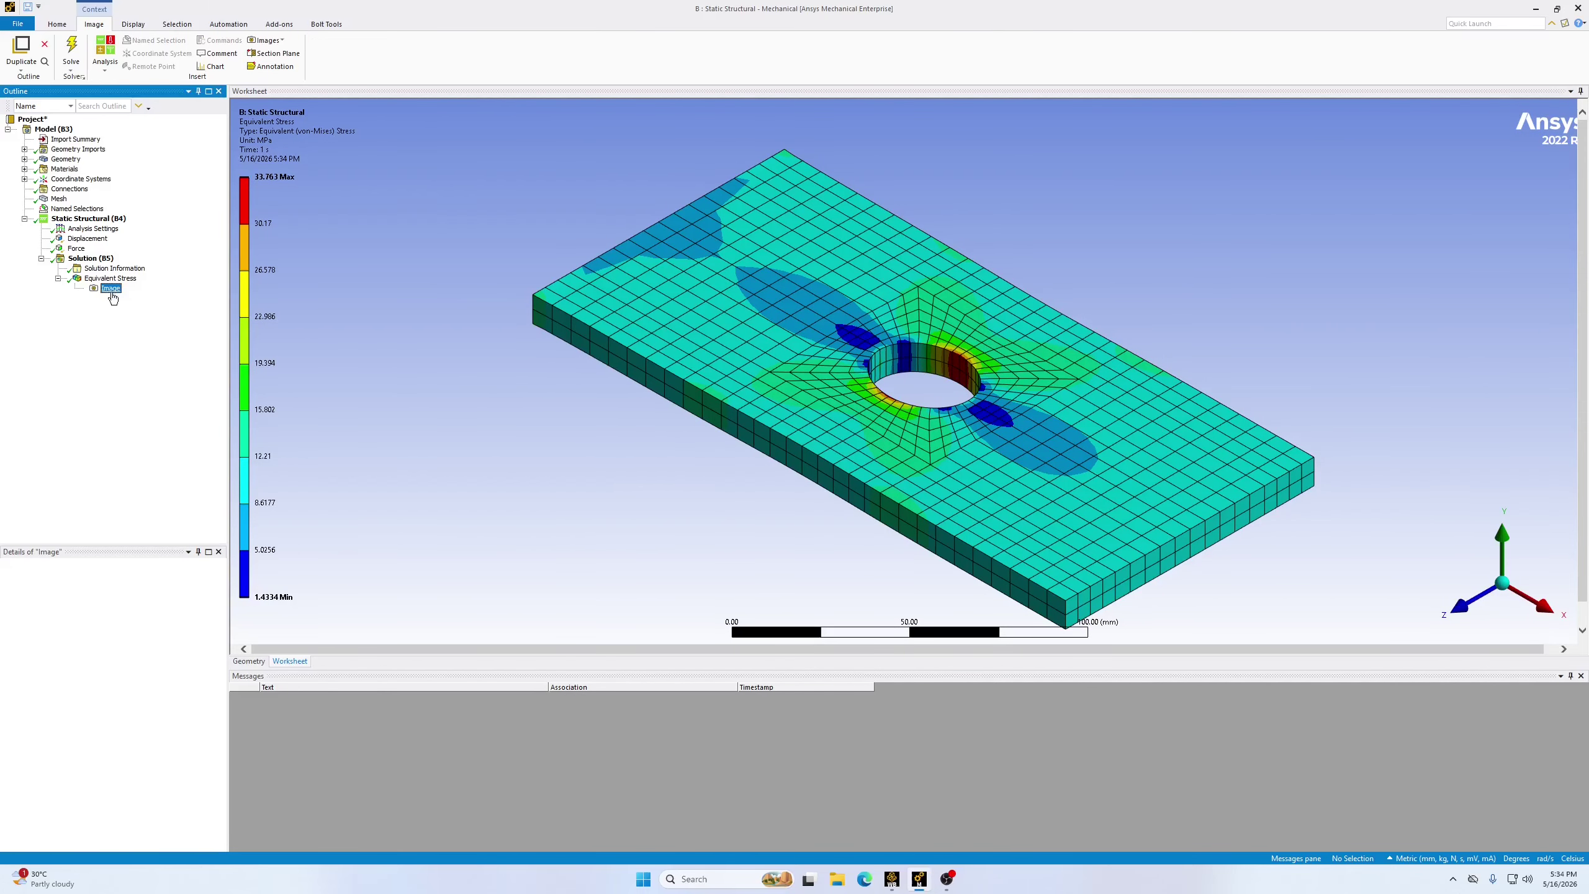
click(111, 291)
key(Return)
click(57, 23)
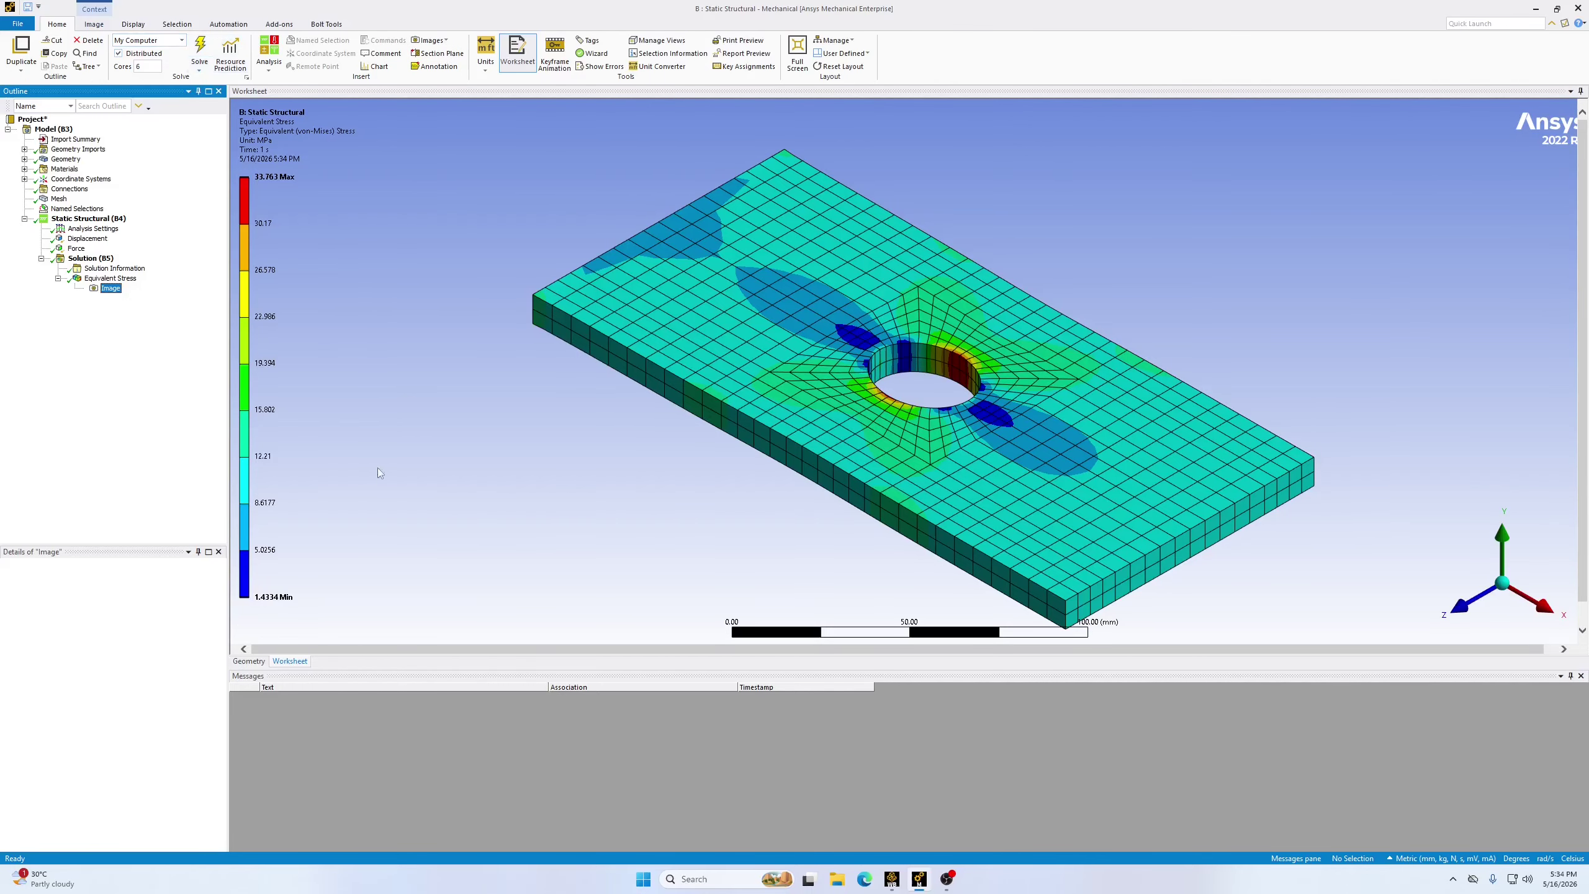
Configure an image file export of the equivalent stress plot with 1:1 screen resolution, image and legend, and a white background
click(122, 278)
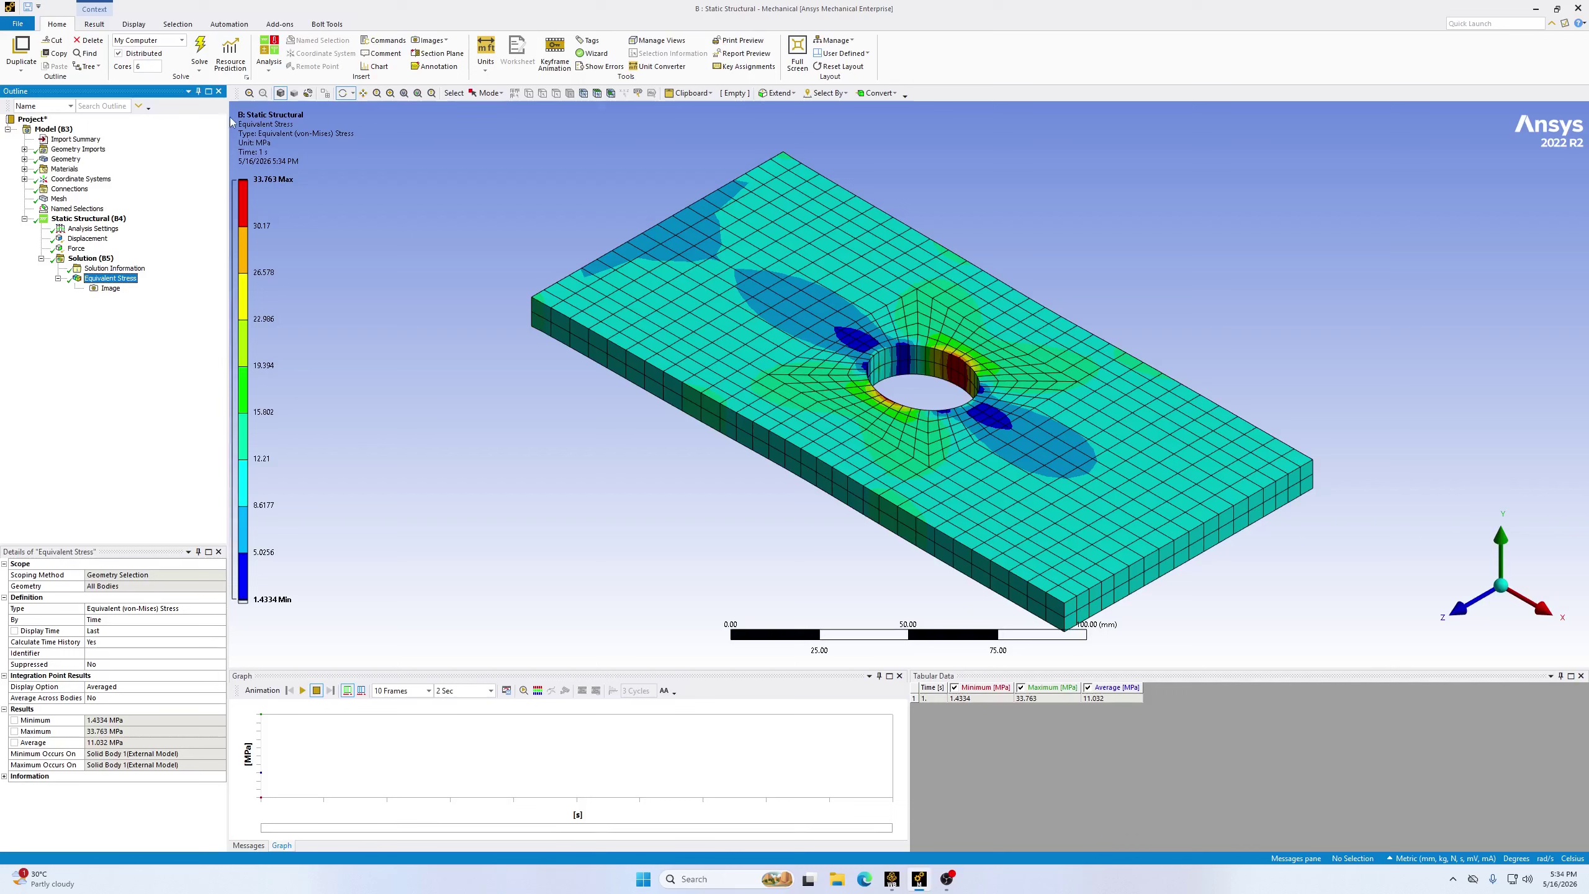
click(94, 24)
click(265, 40)
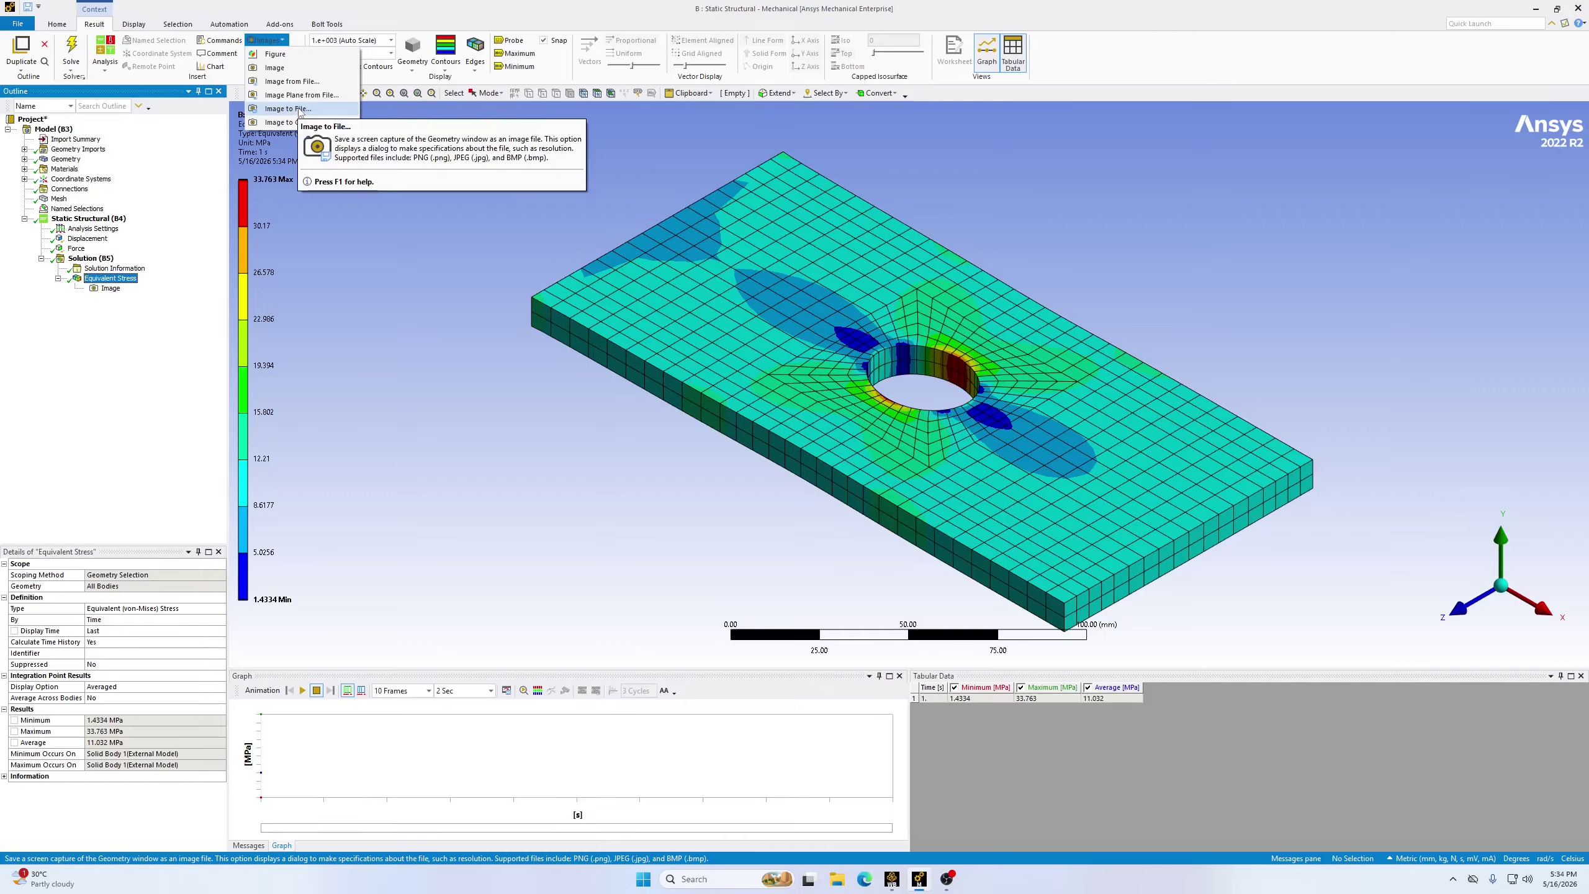
click(297, 110)
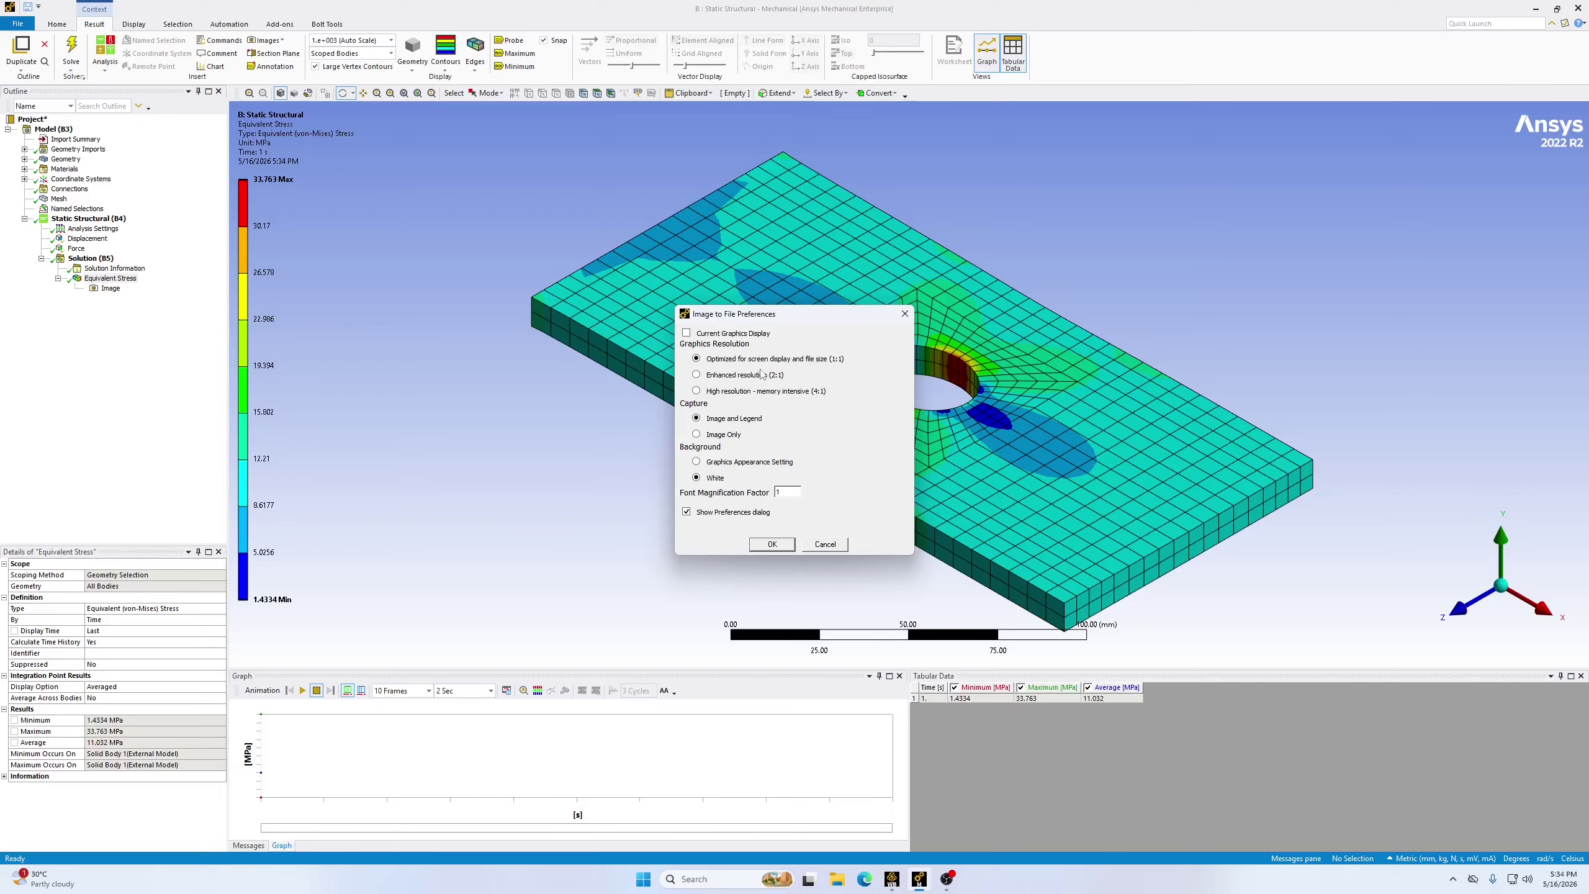
click(688, 333)
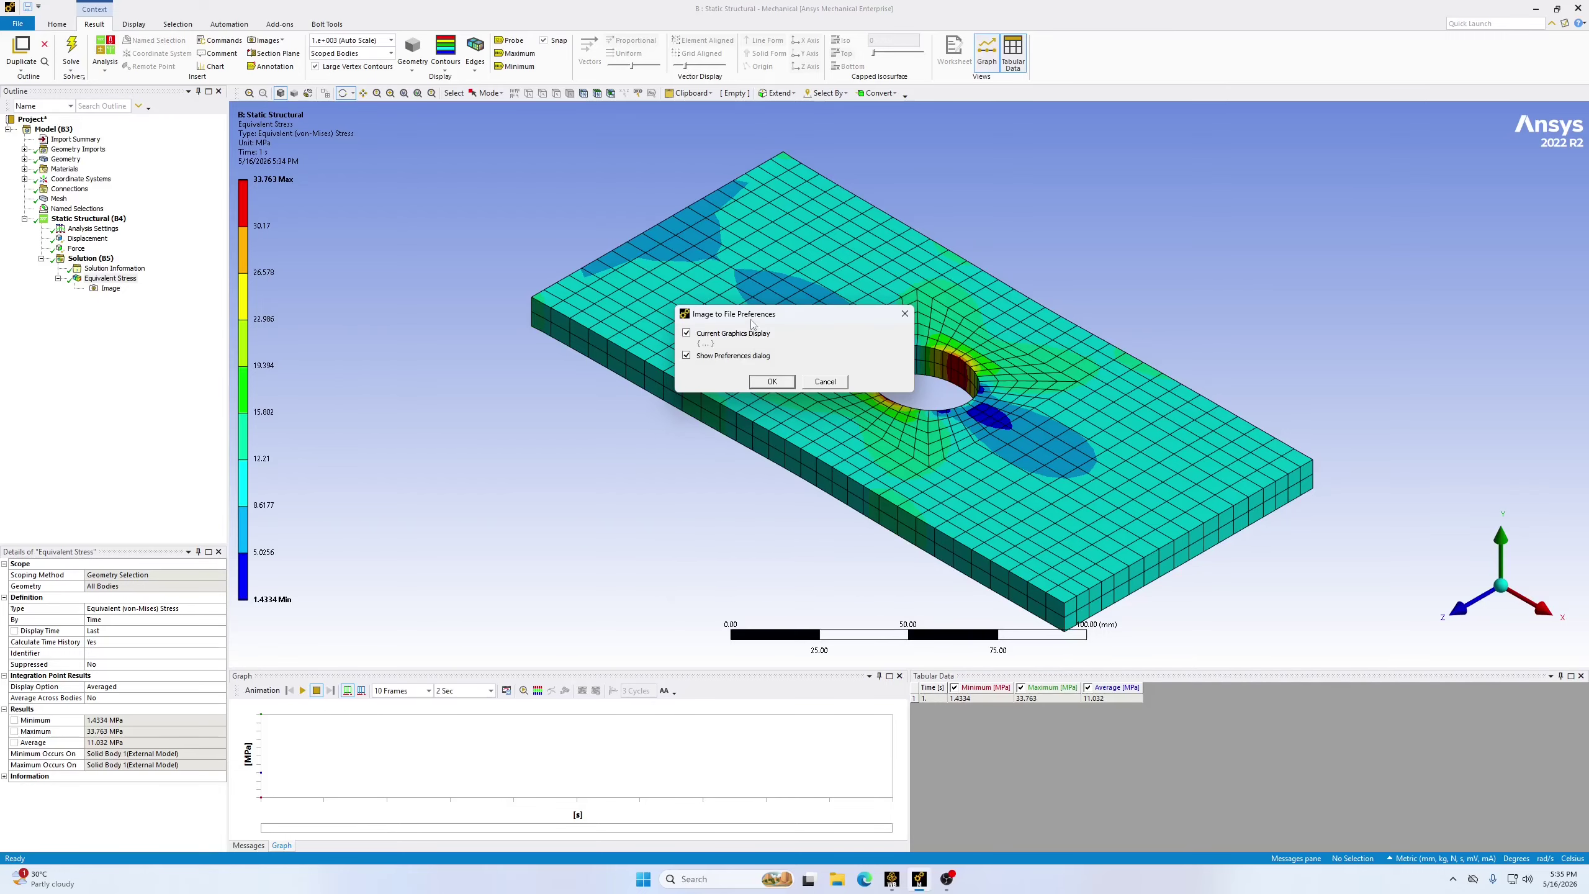
drag(752, 321, 488, 475)
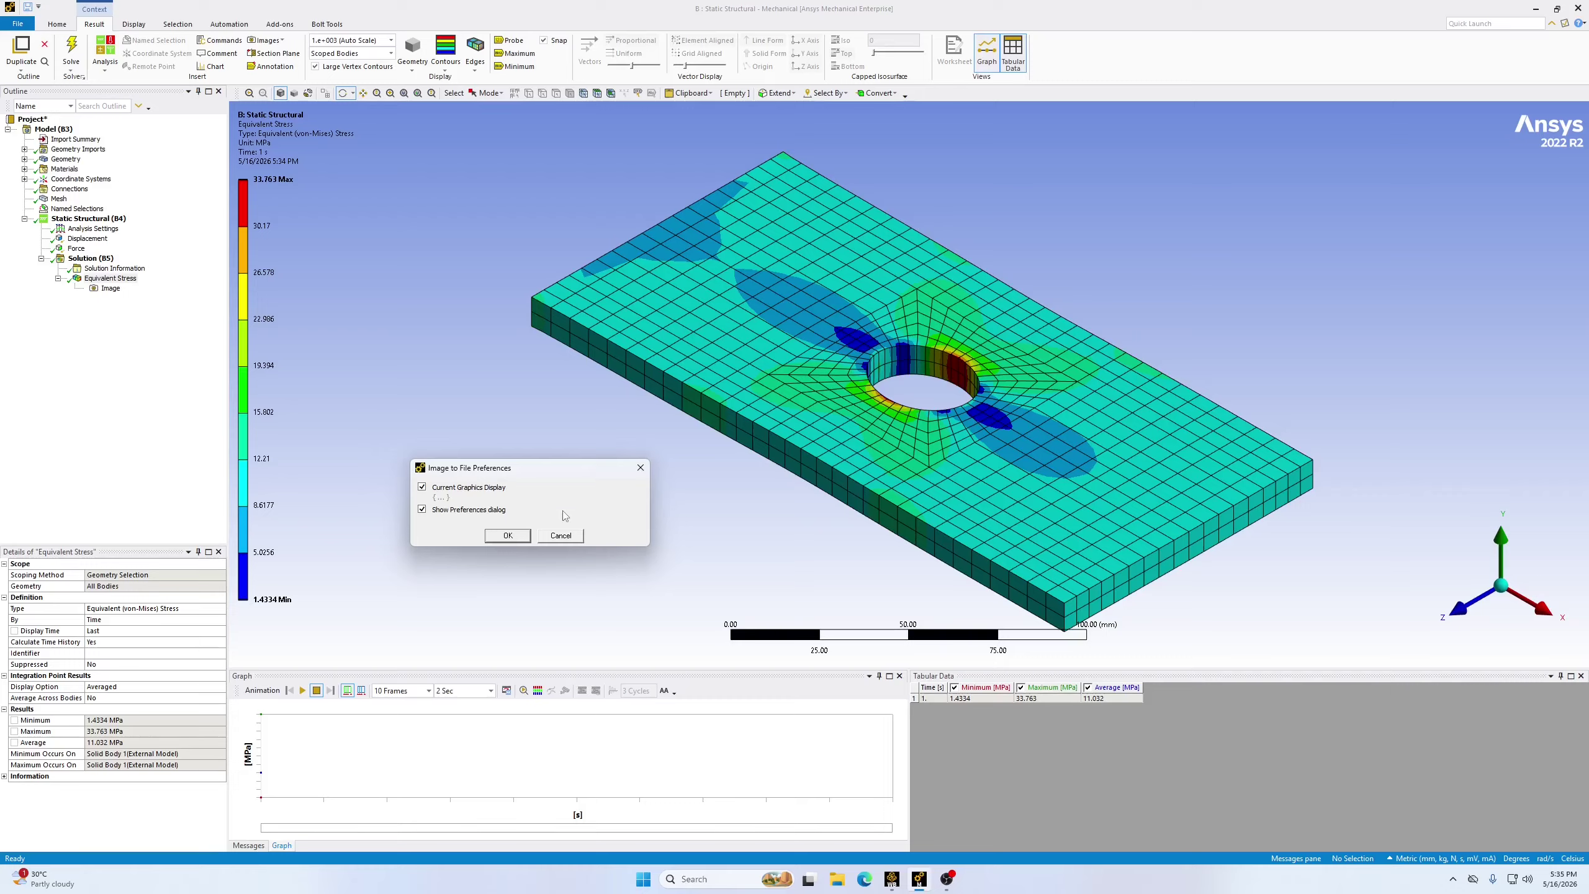
click(423, 489)
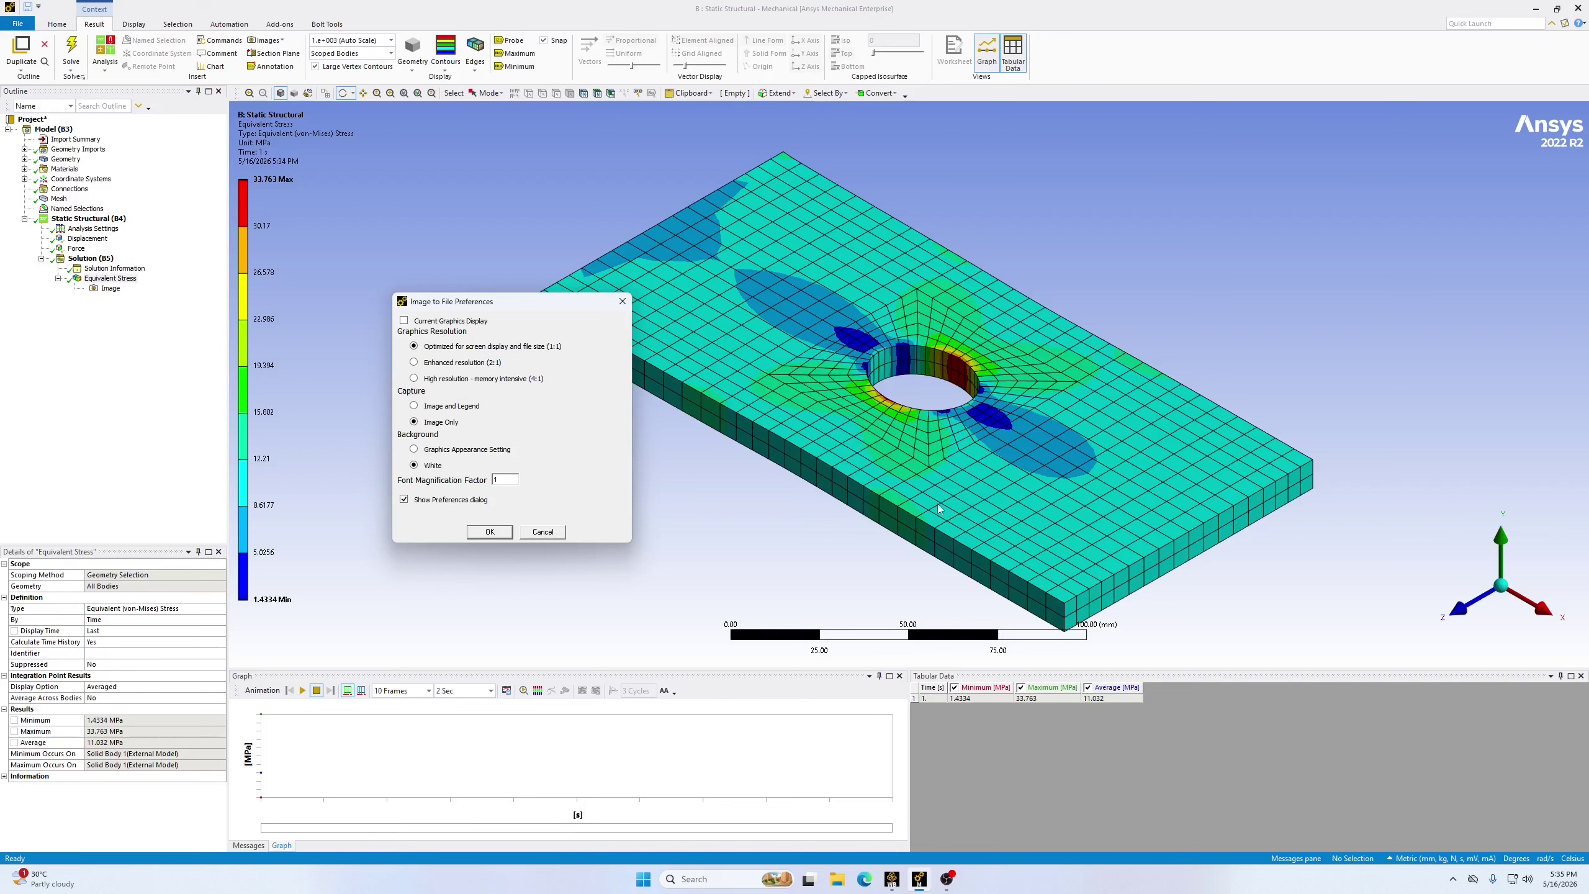
click(414, 406)
click(414, 450)
click(490, 532)
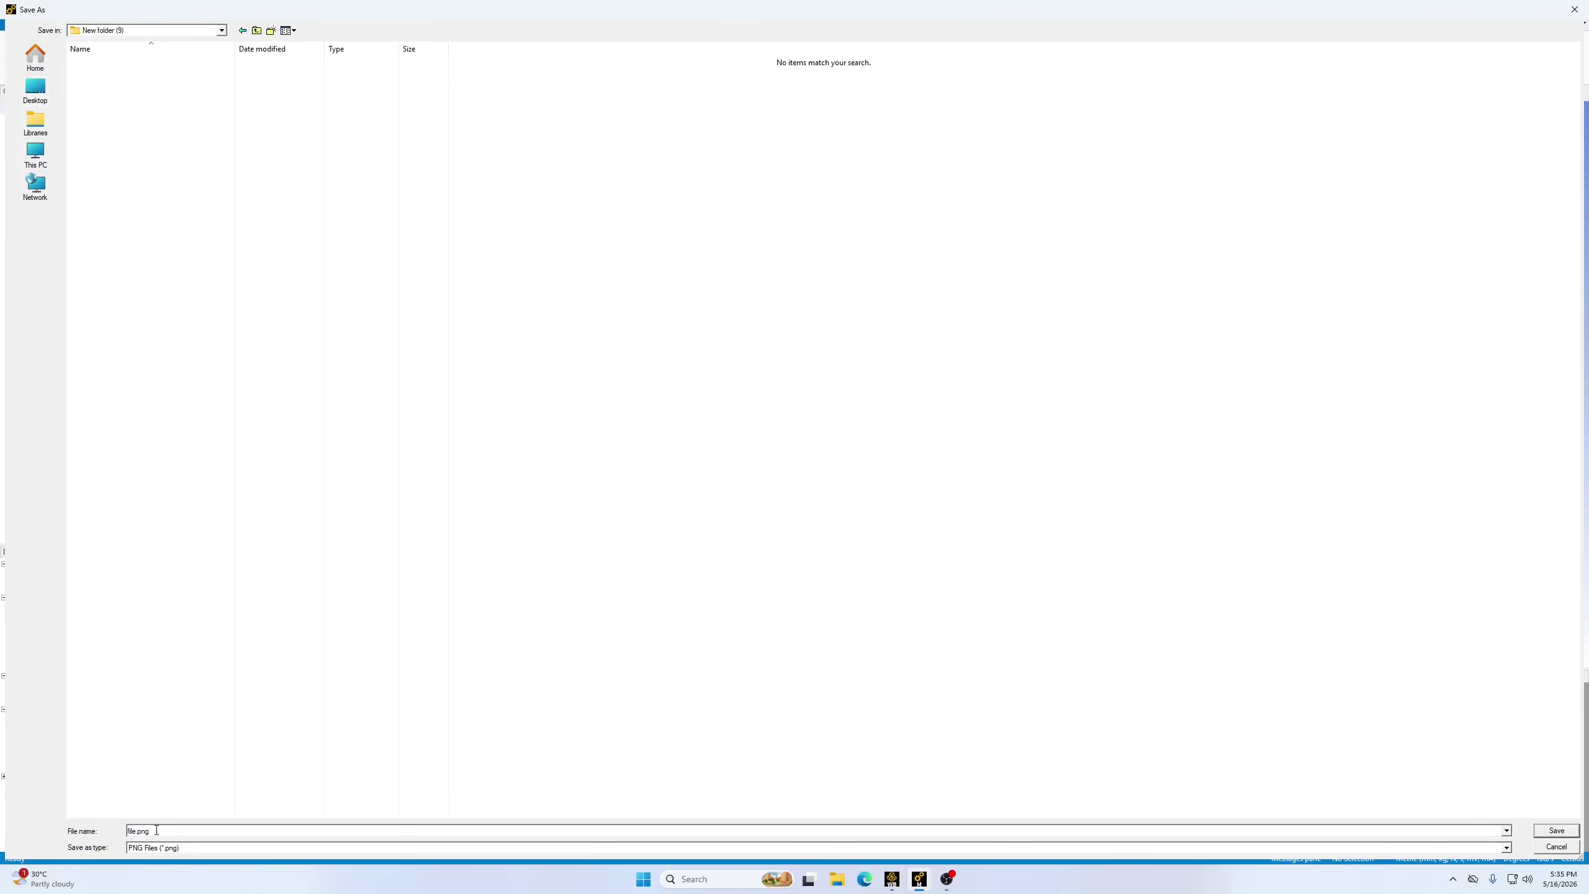
Save the plot image as Stress.png in New folder (9), and open the file briefly to check it
double_click(136, 830)
text(Stress)
key(Return)
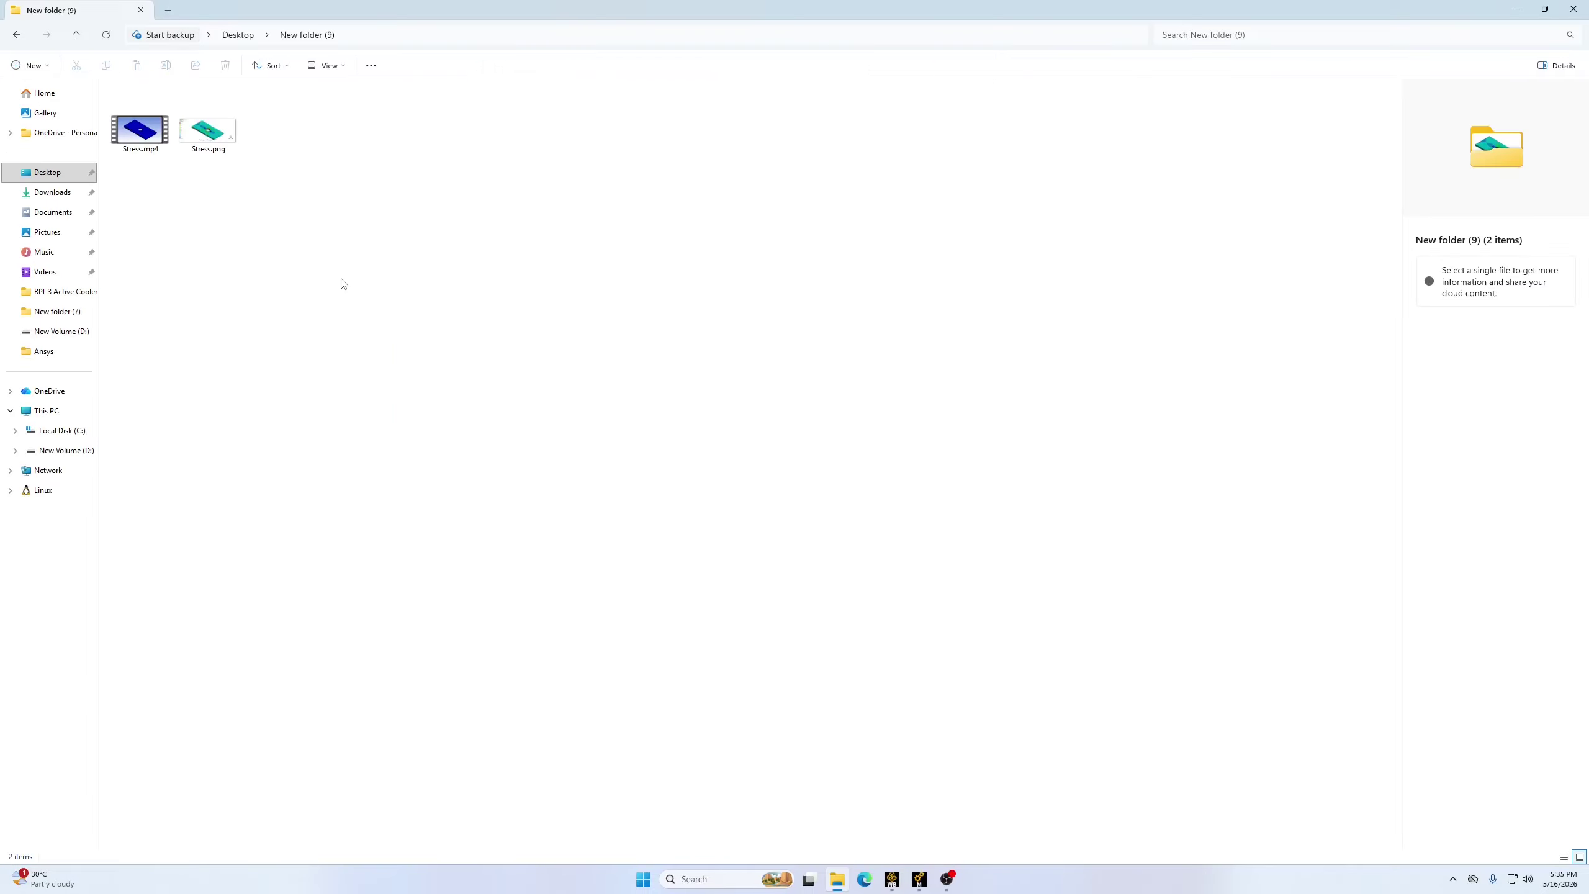
click(202, 148)
double_click(202, 148)
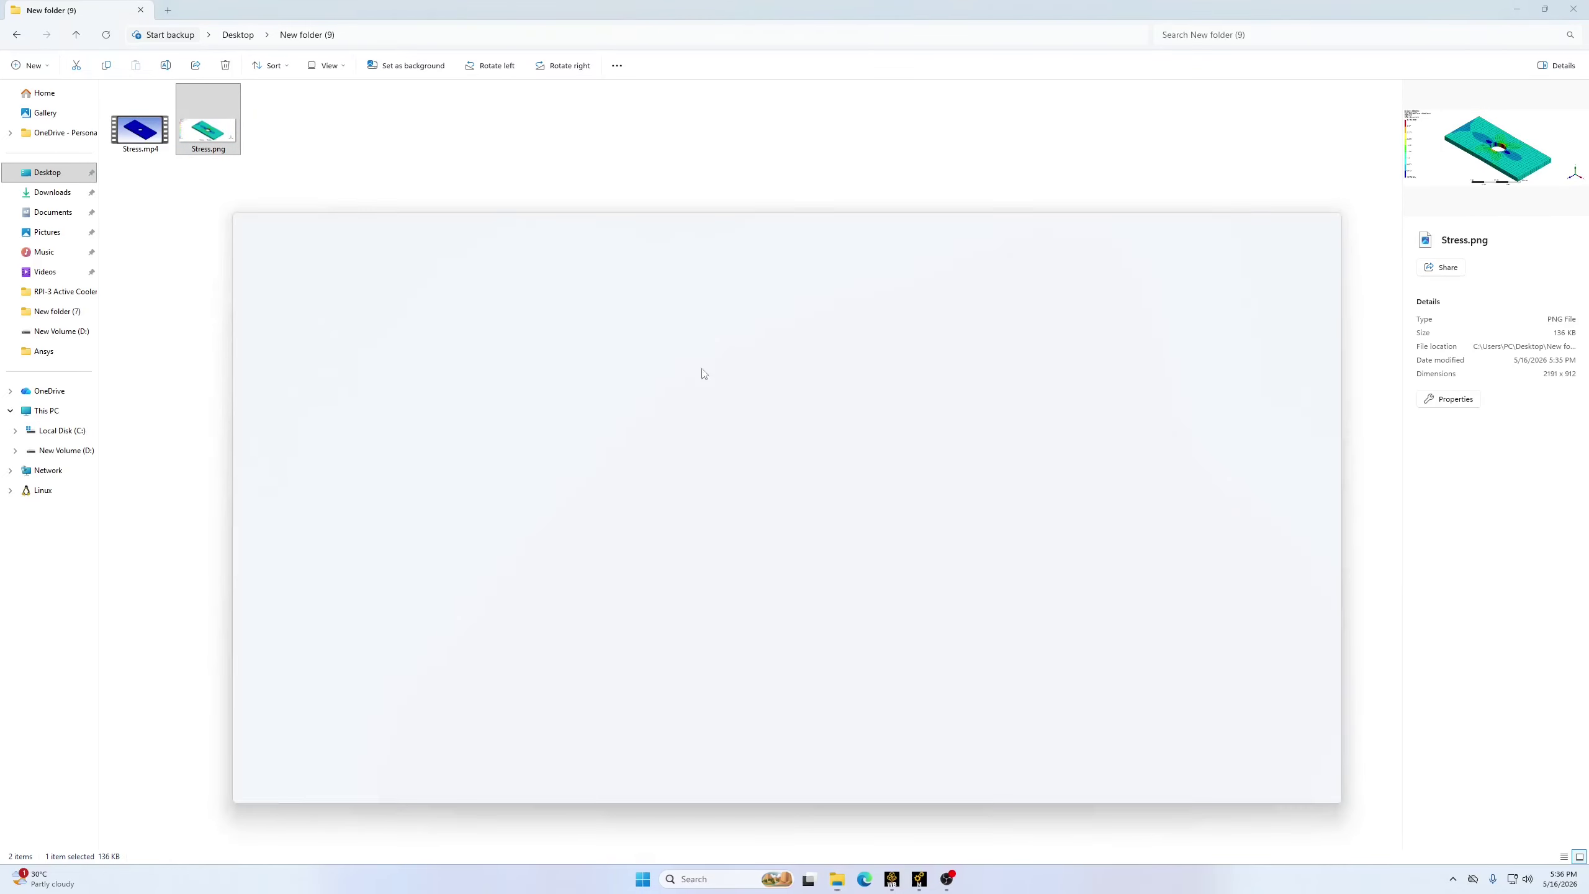
key(alt+F4)
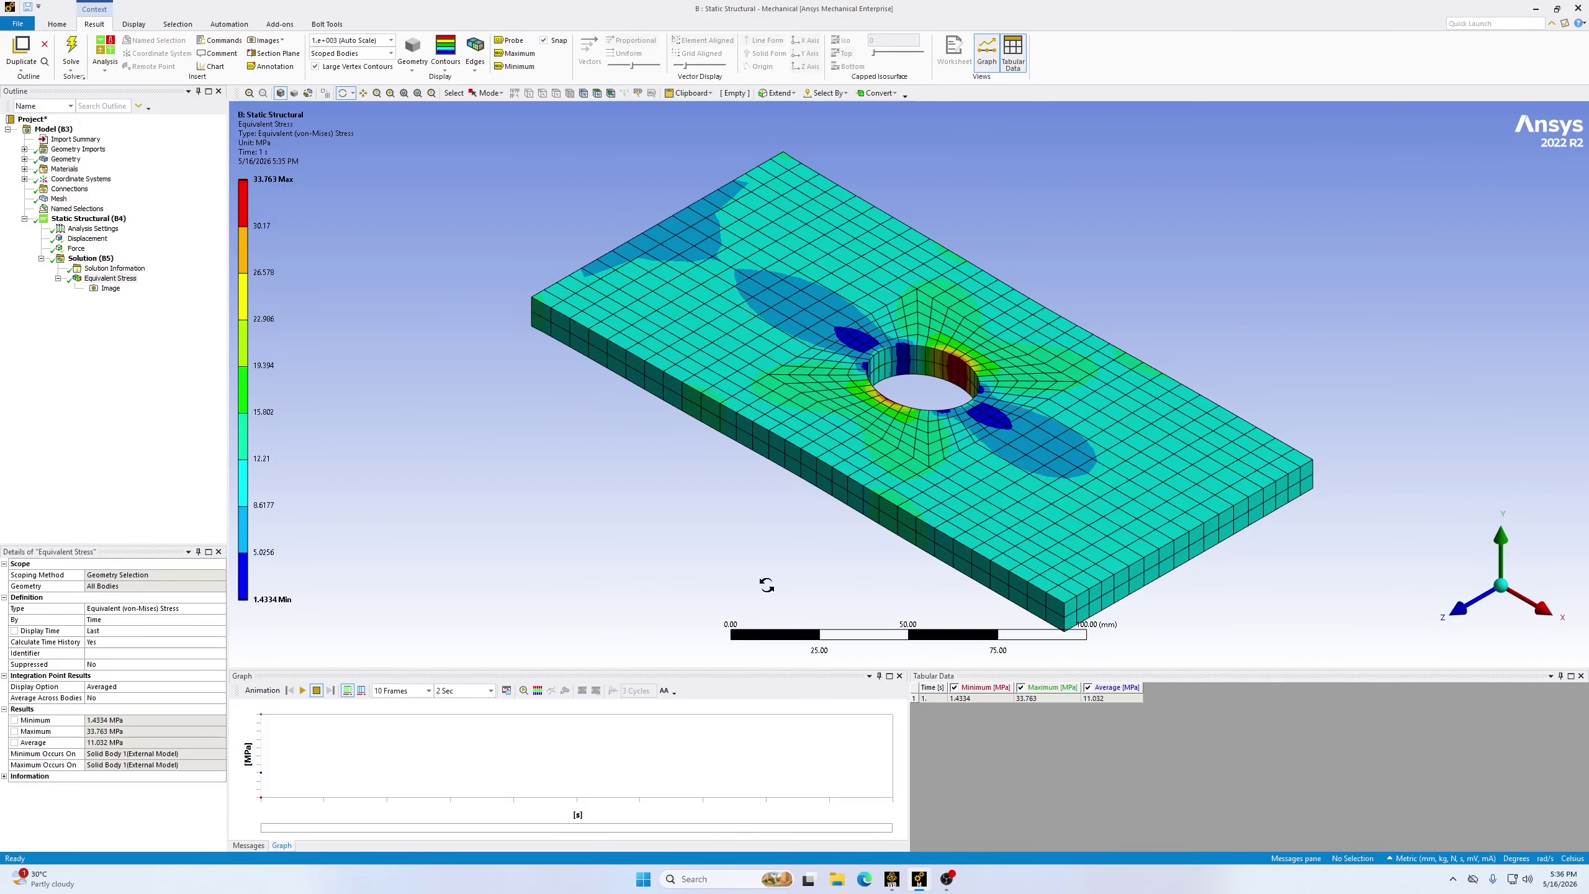
Pause the stress animation partway through and start an image file export using the current graphics display
click(303, 691)
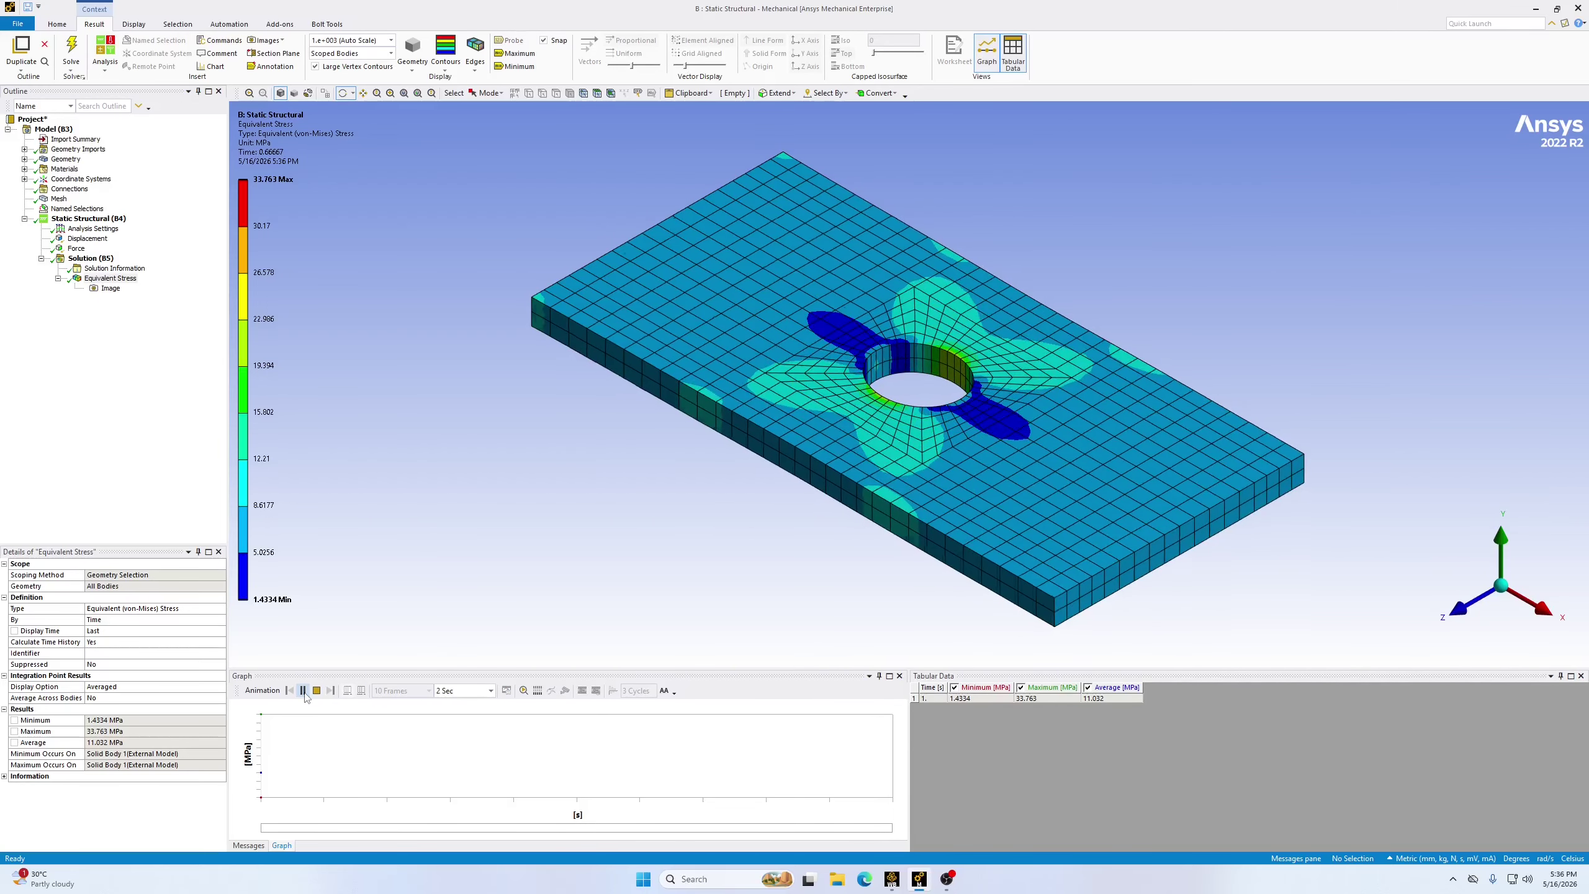
click(304, 691)
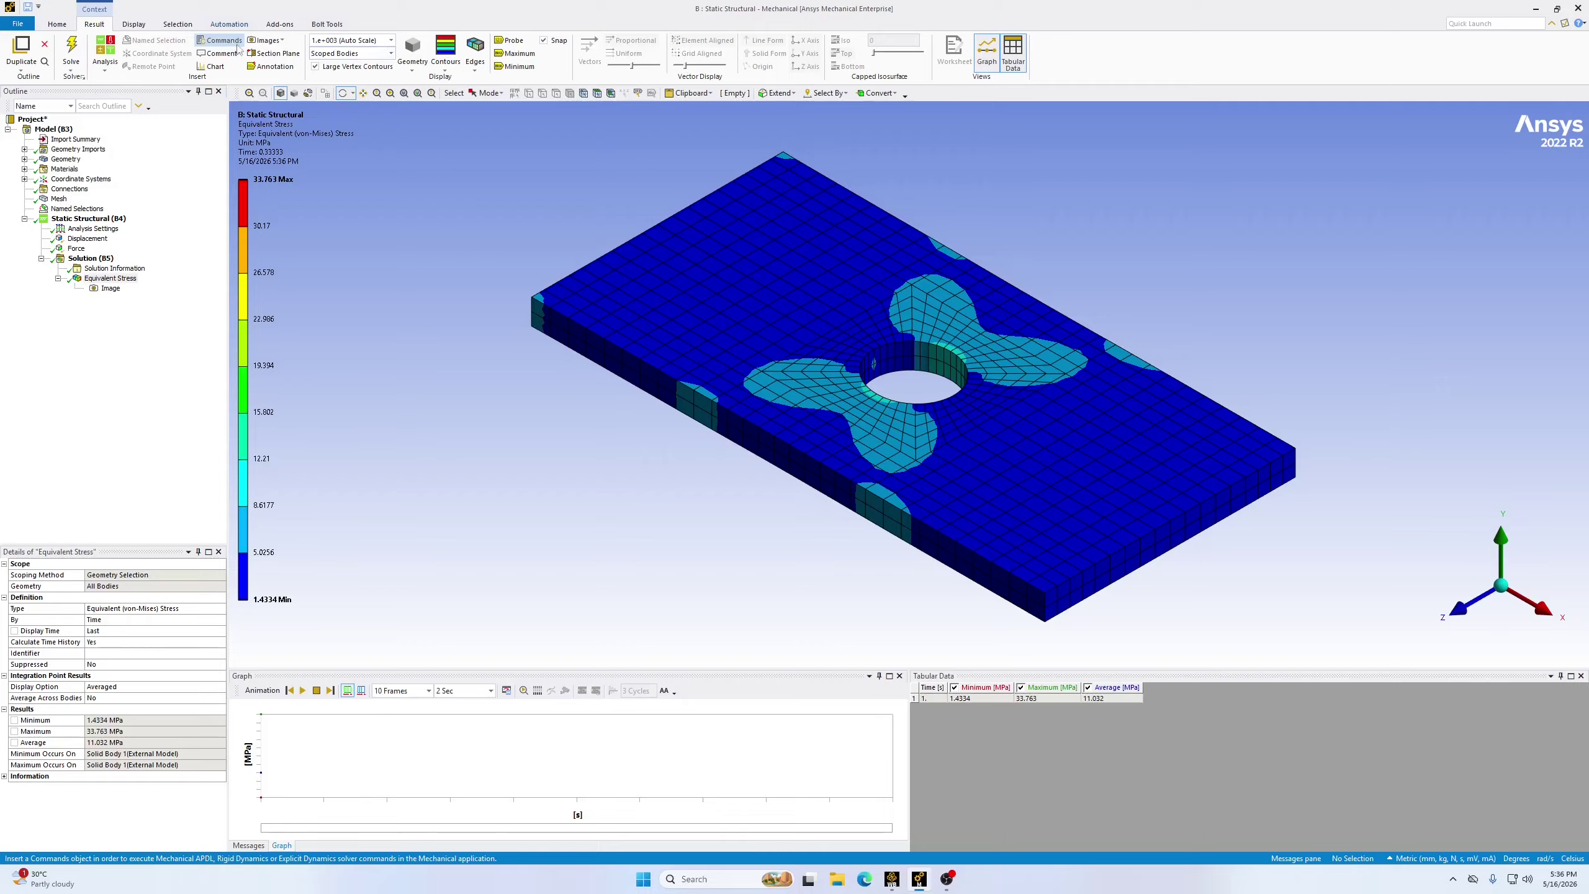
click(265, 40)
click(298, 113)
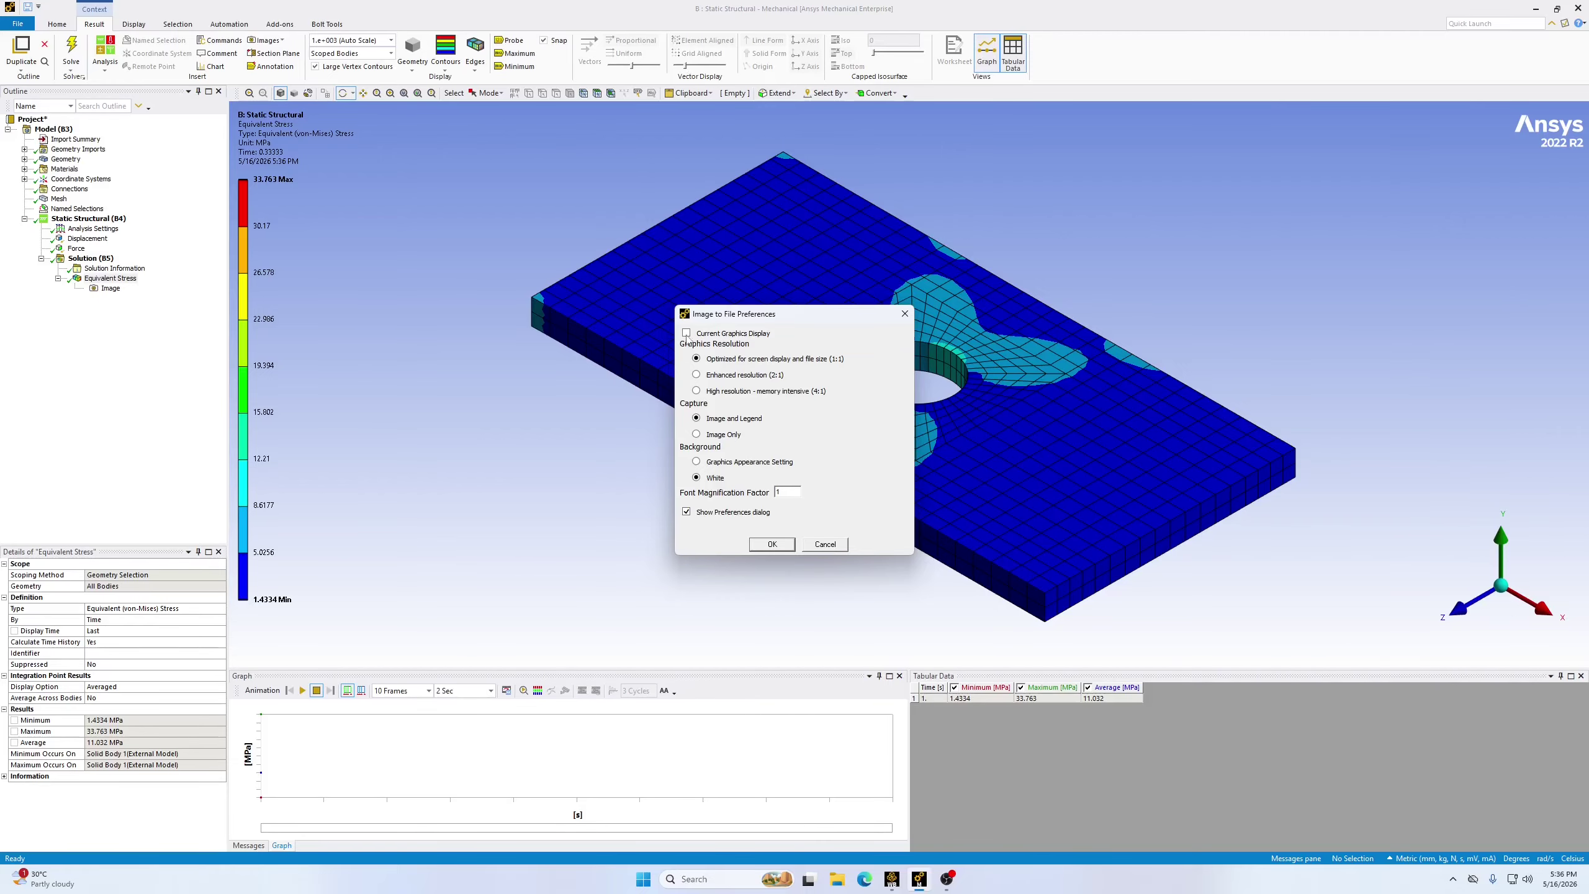
click(687, 333)
click(772, 381)
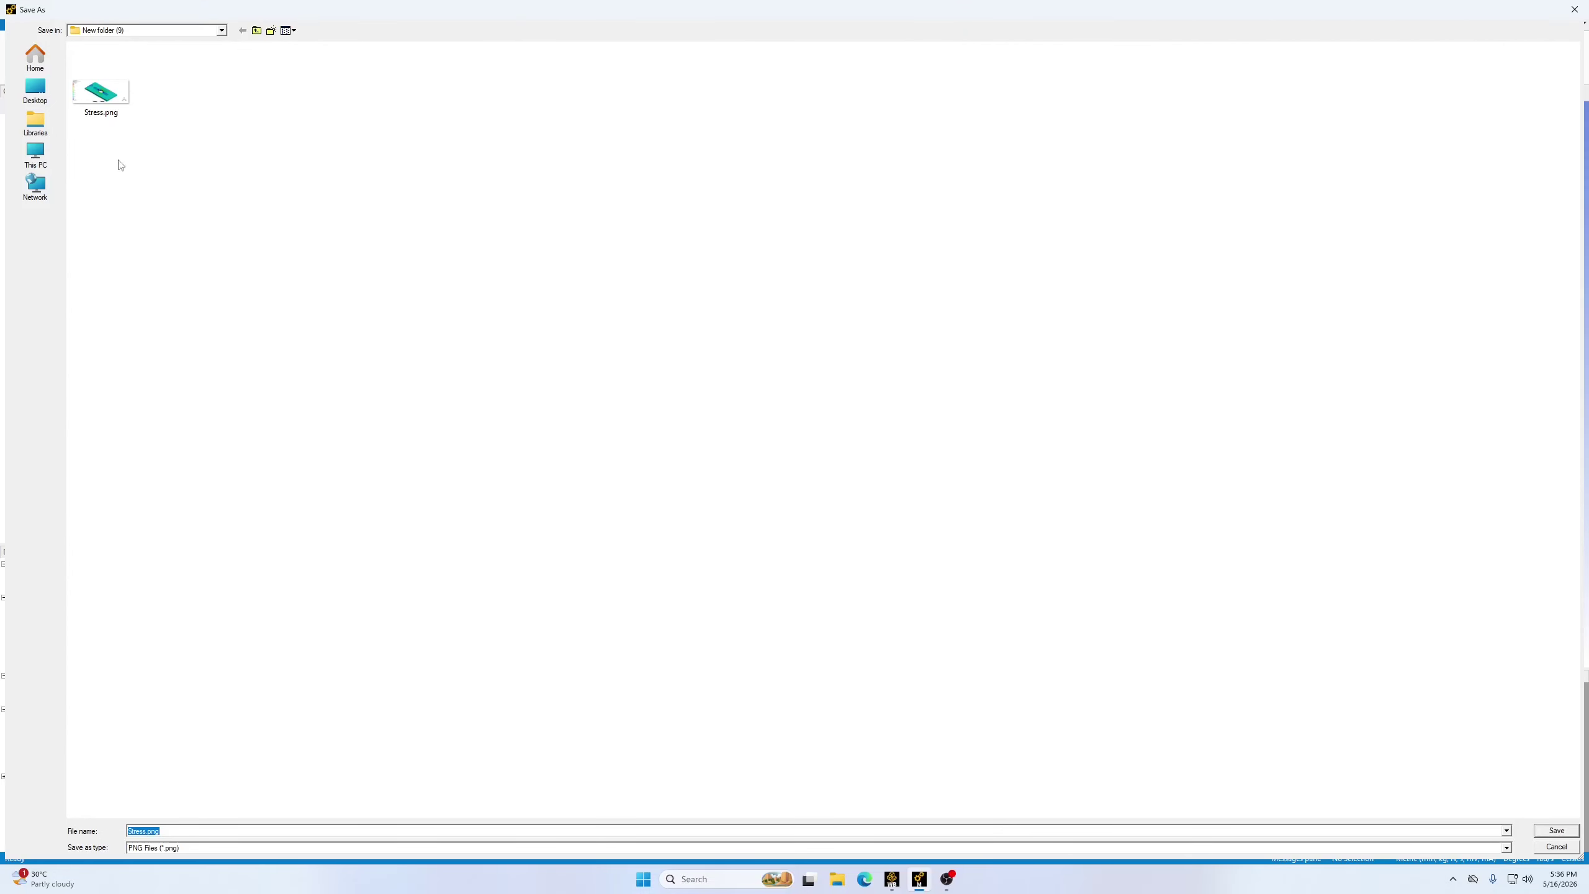
Save the image as Stress2.png and compare it with Stress.png in the image viewer
click(146, 831)
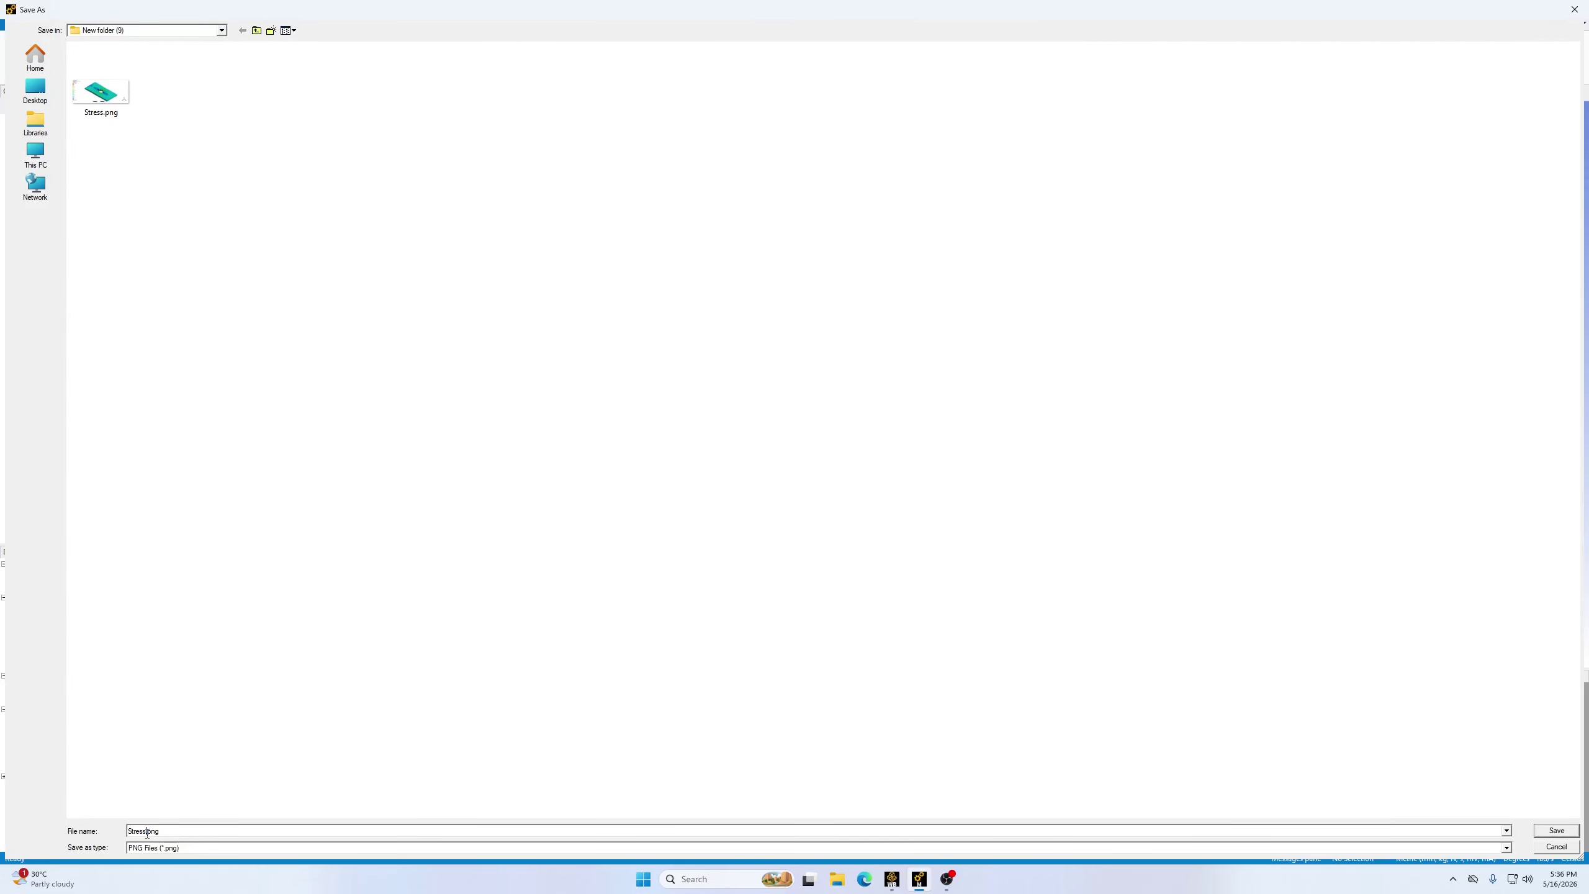
text(2)
key(Return)
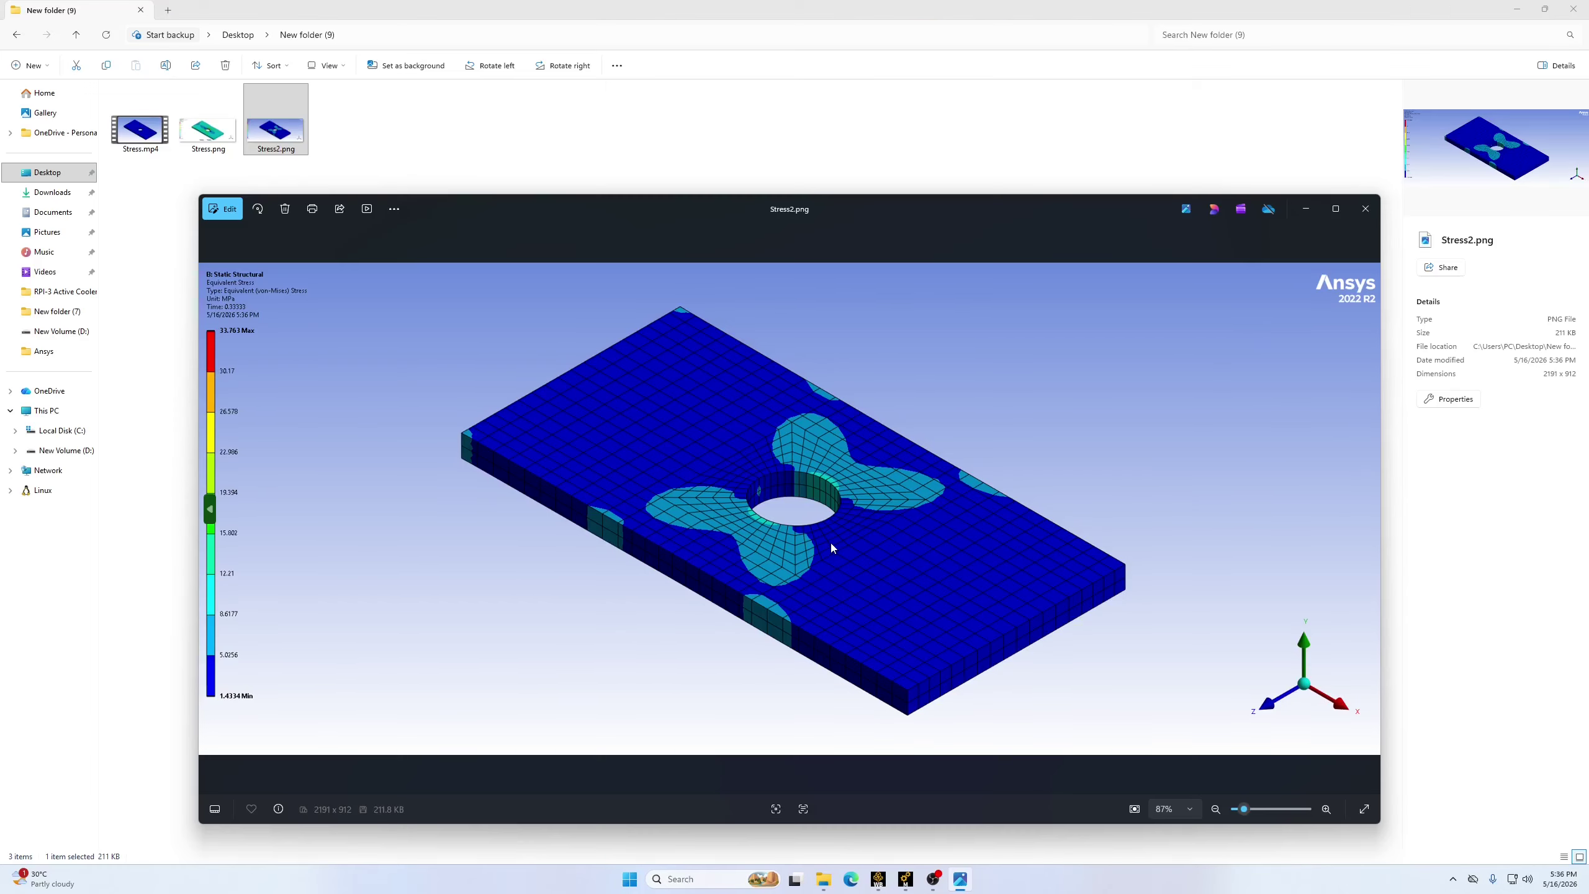
key(Left)
key(Right)
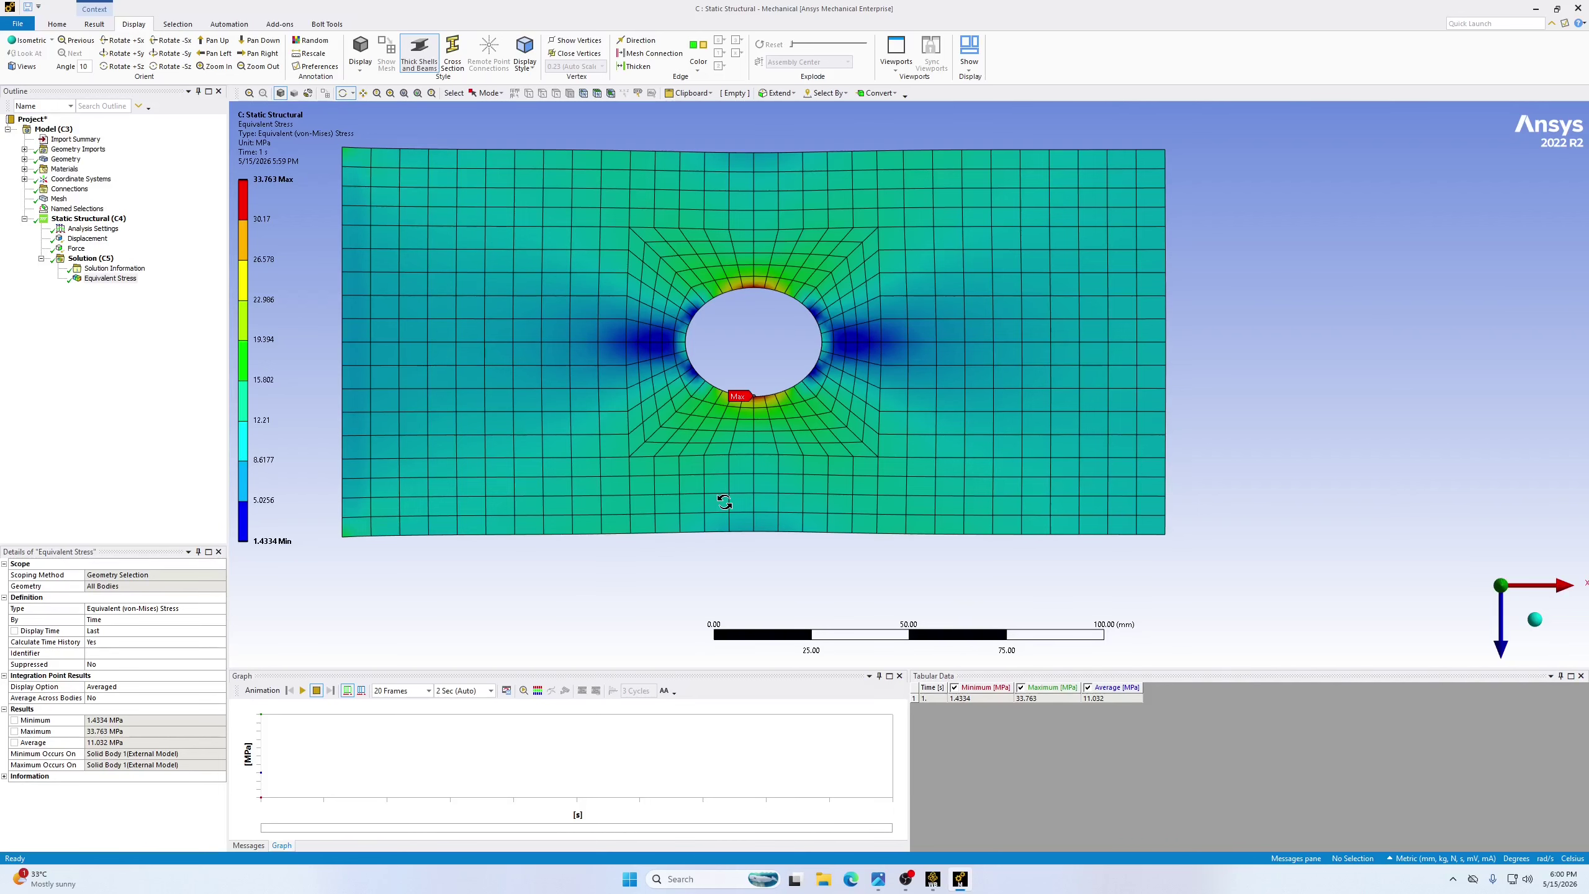
Switch to the hand-calculation PDF in the browser and compare its maximum stress with the simulated equivalent stress plot
key(alt+Tab)
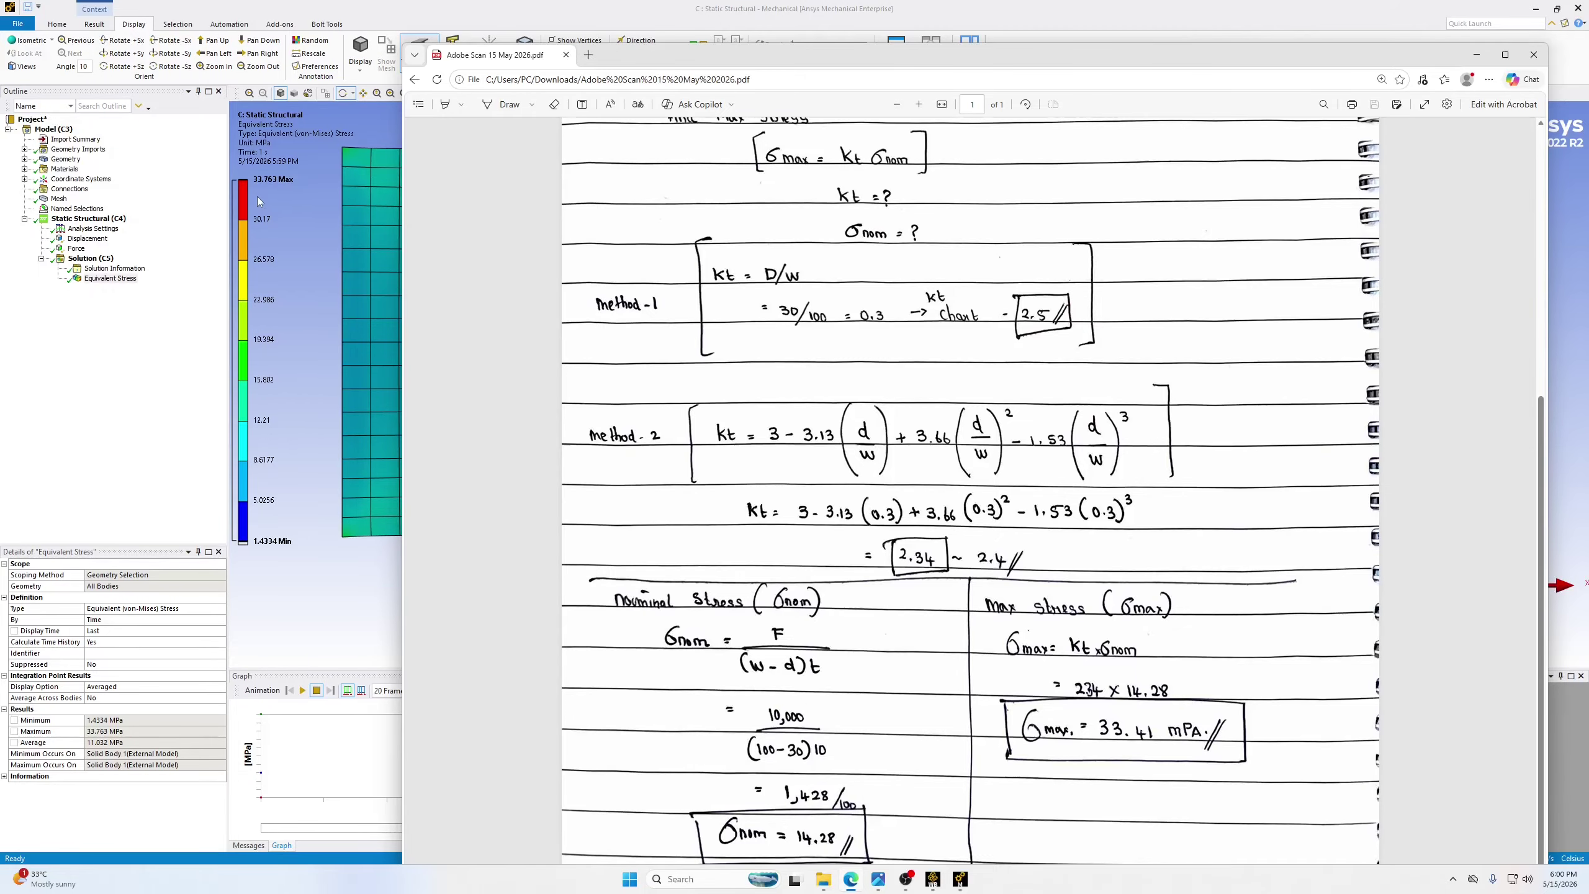
click(348, 188)
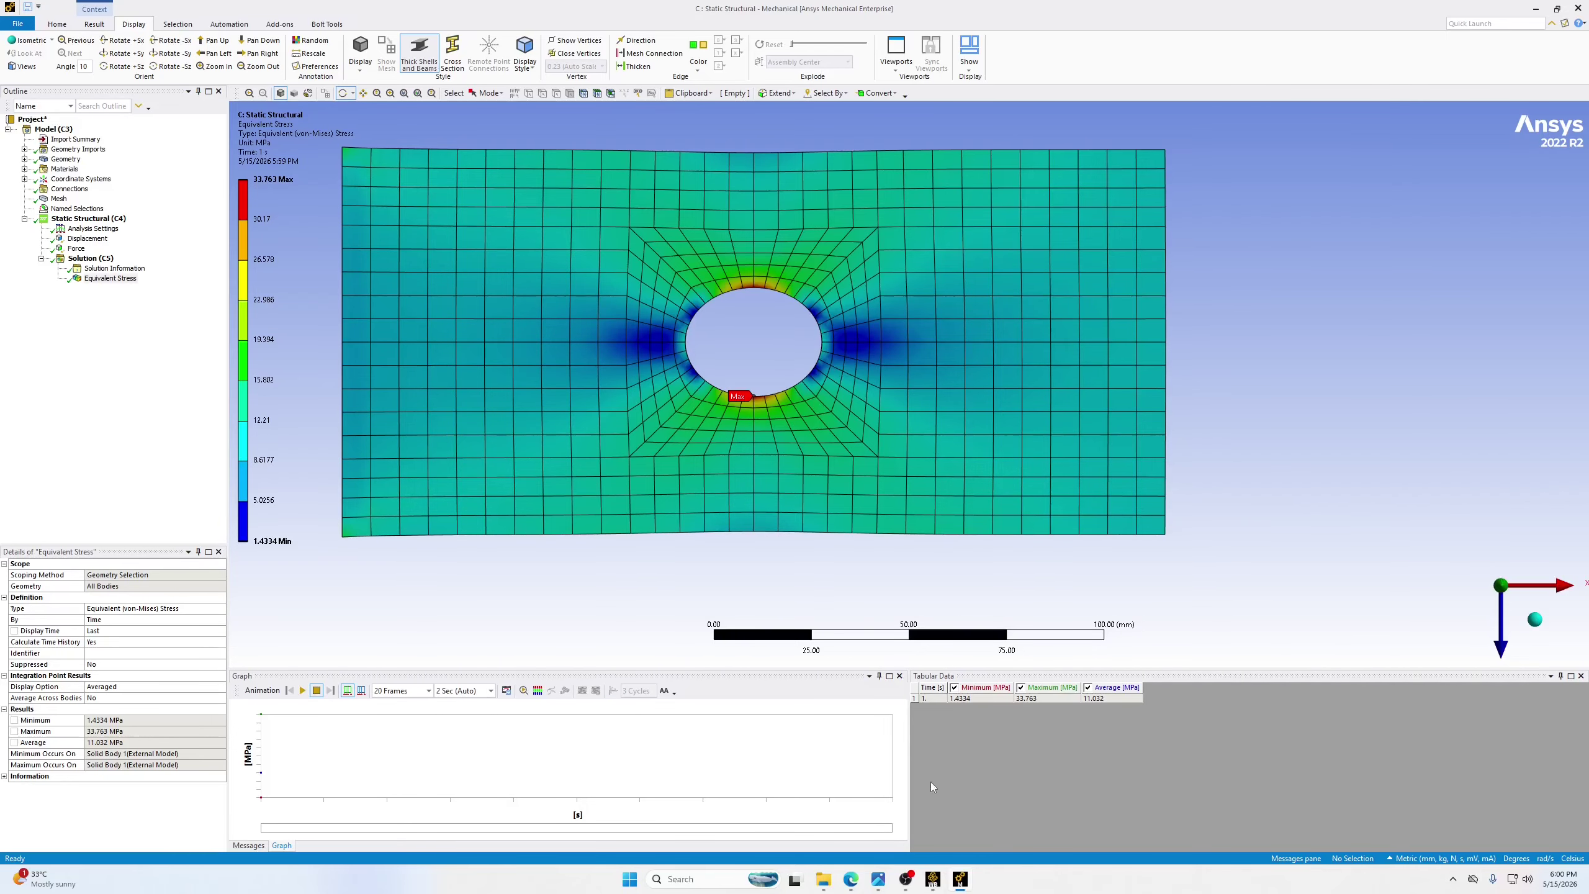
key(alt+Tab)
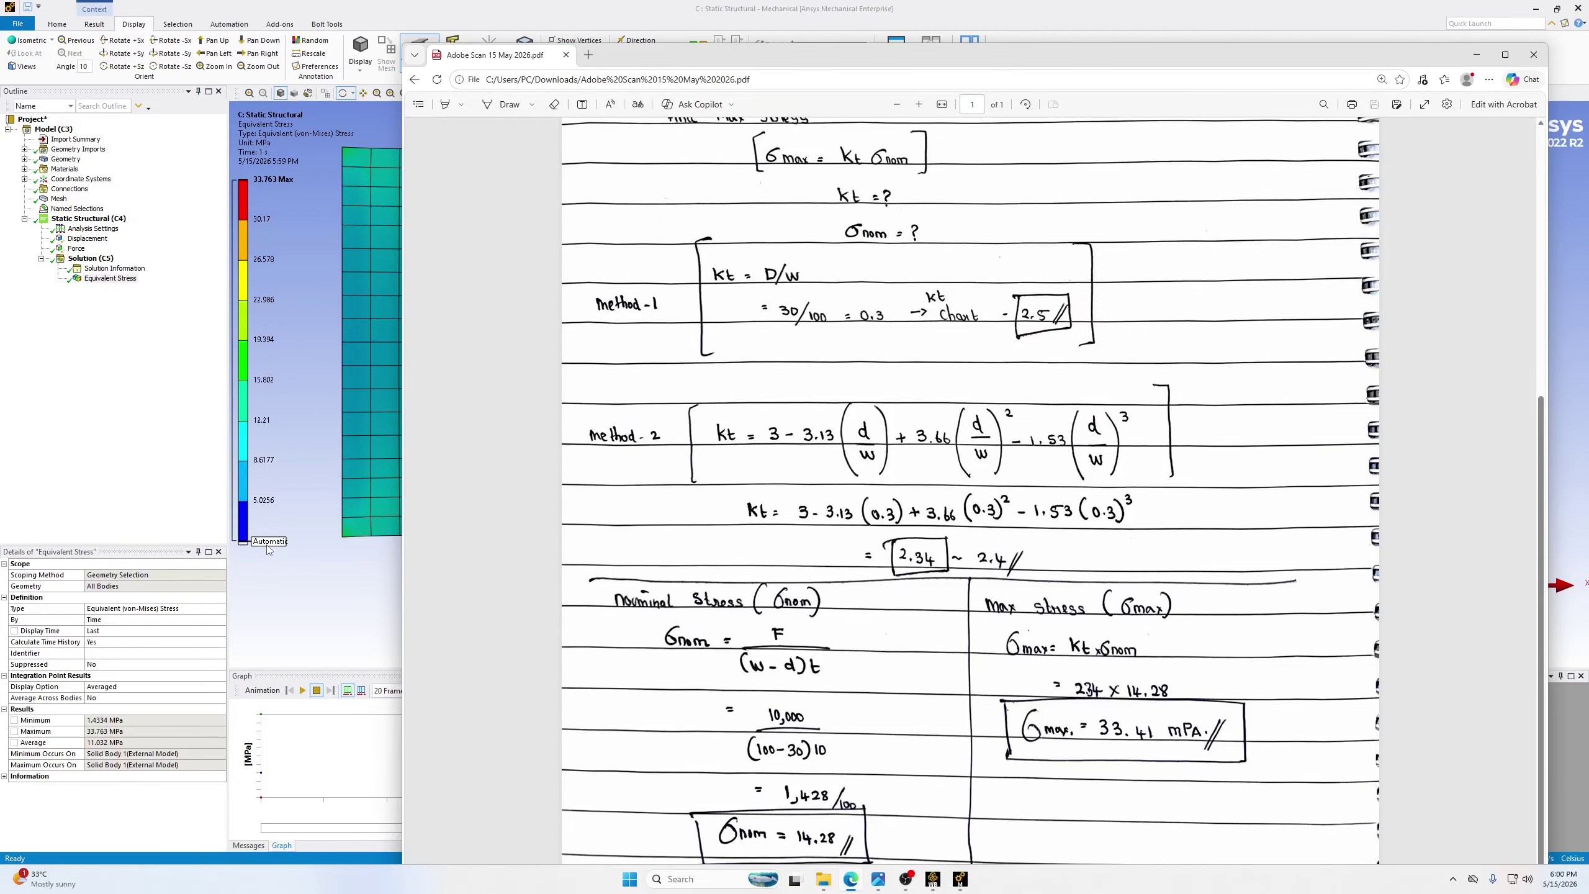
Return to Ansys Mechanical, add a Total Deformation result to the static structural solution, and evaluate it
key(alt+Tab)
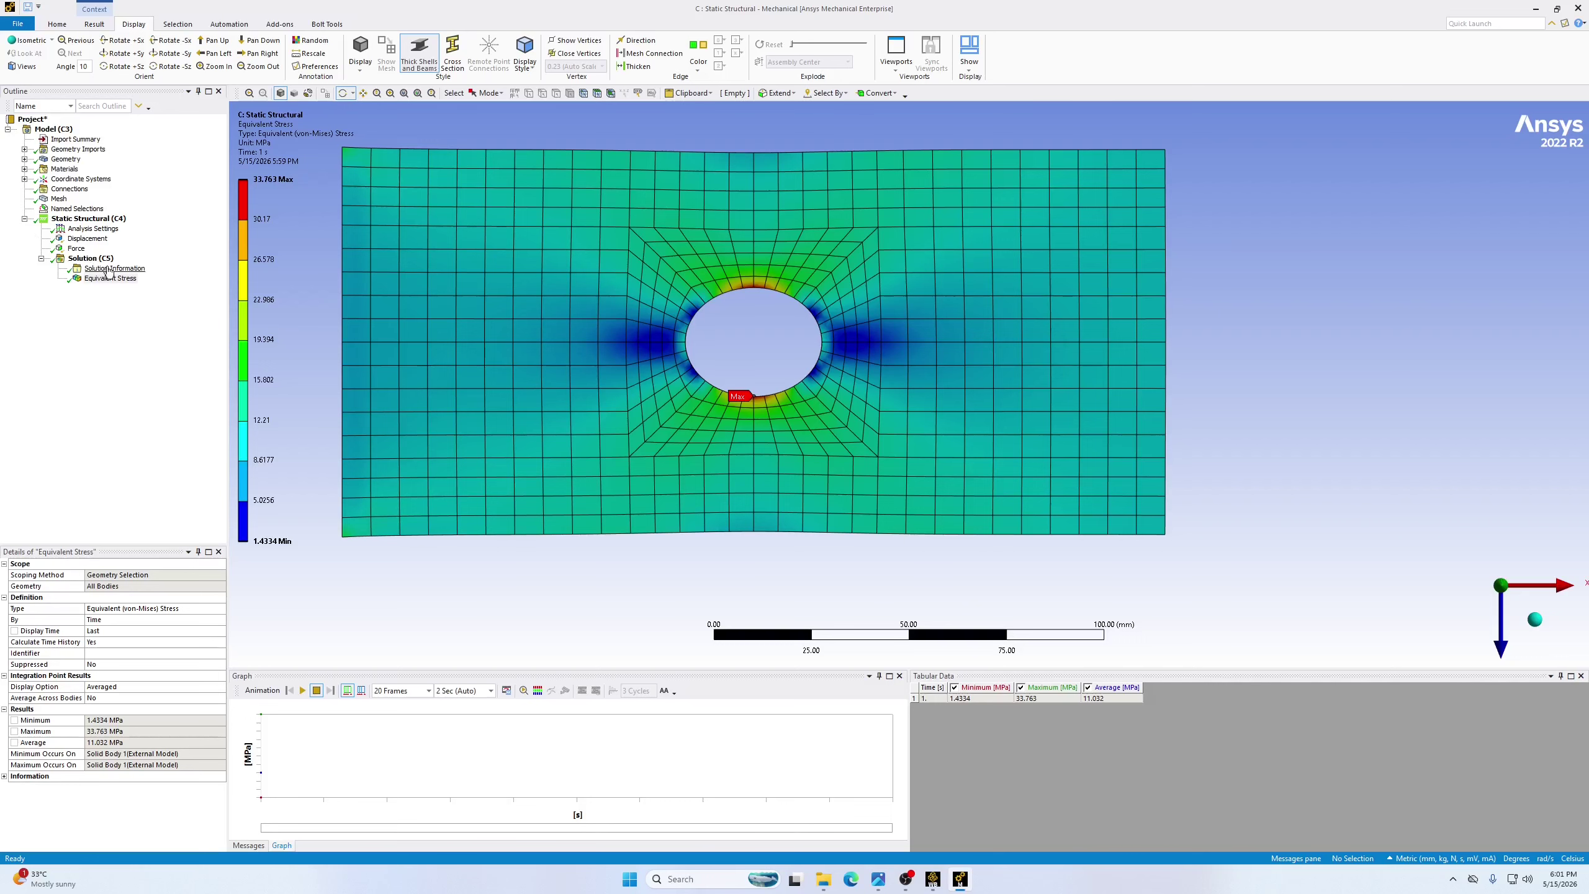
click(85, 260)
right_click(85, 262)
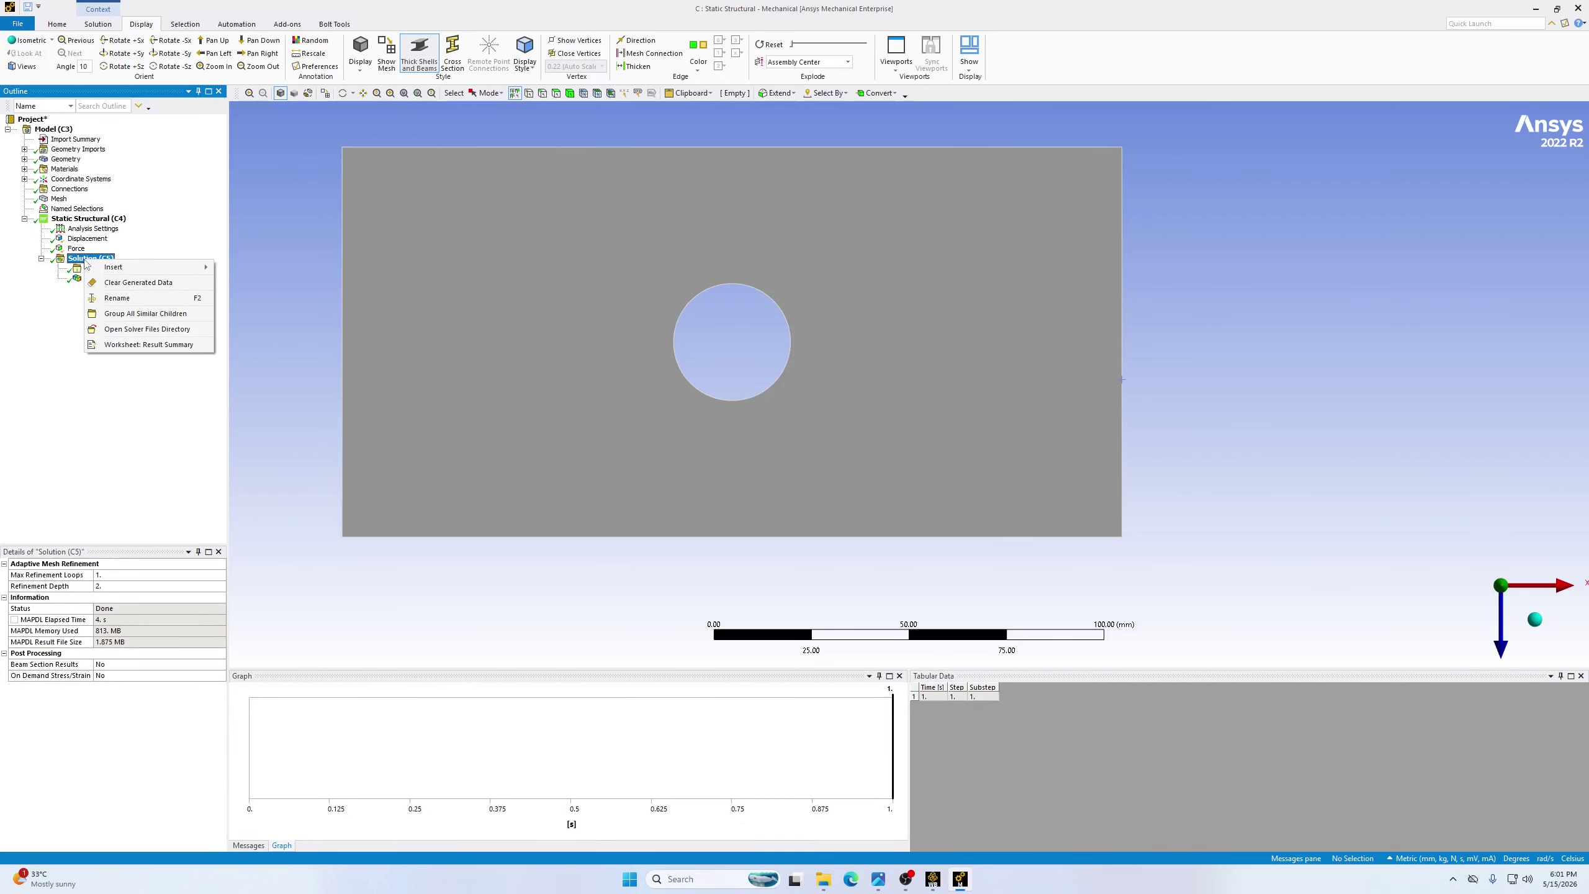
mouse_move(113, 269)
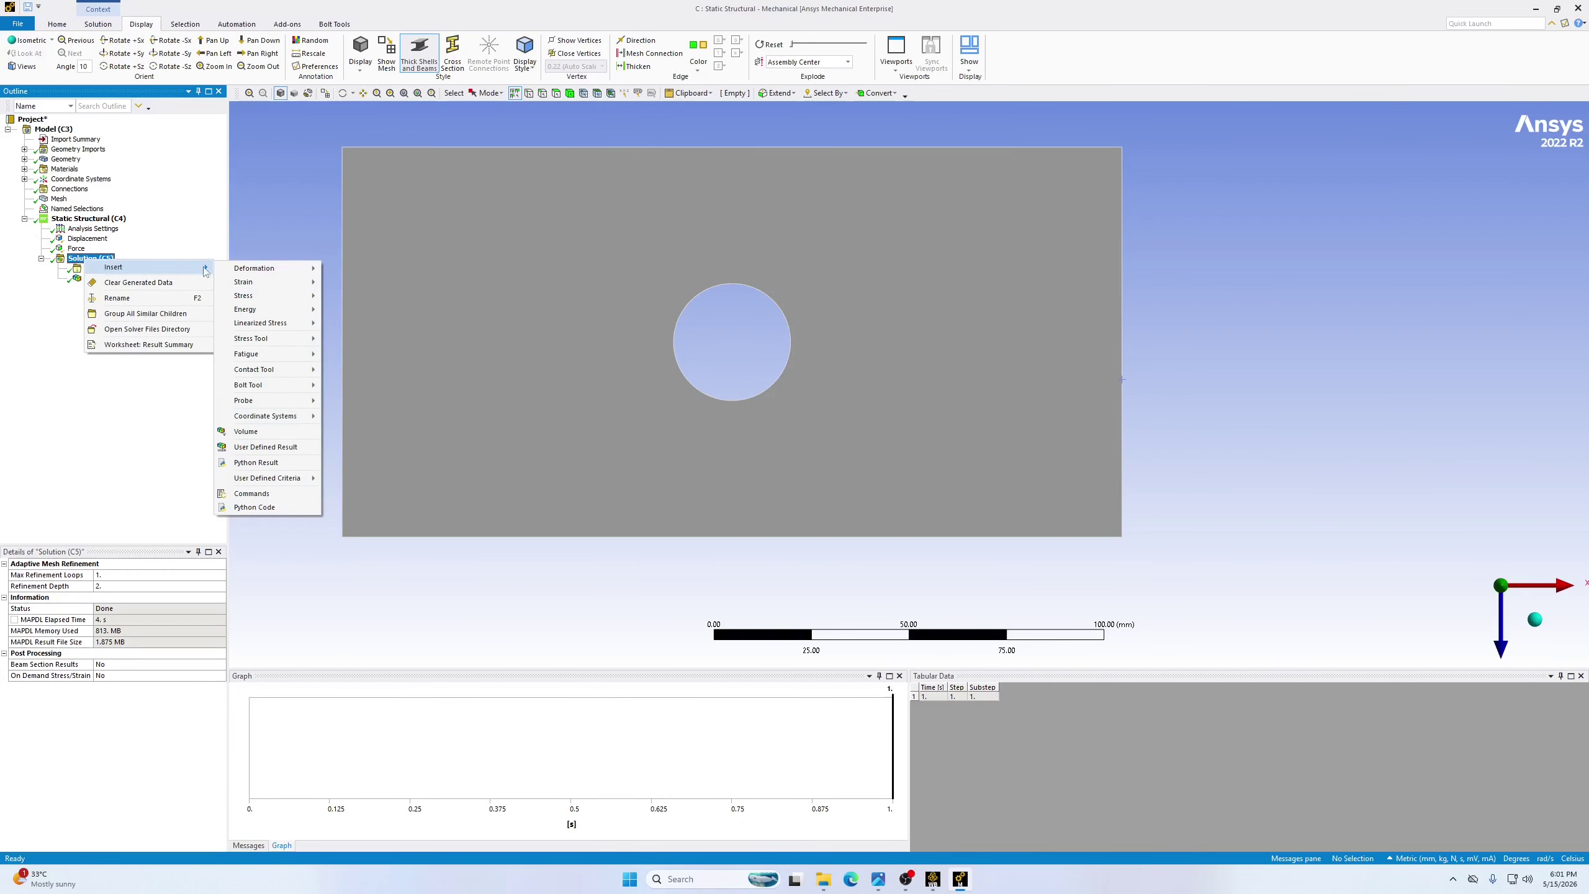
click(347, 269)
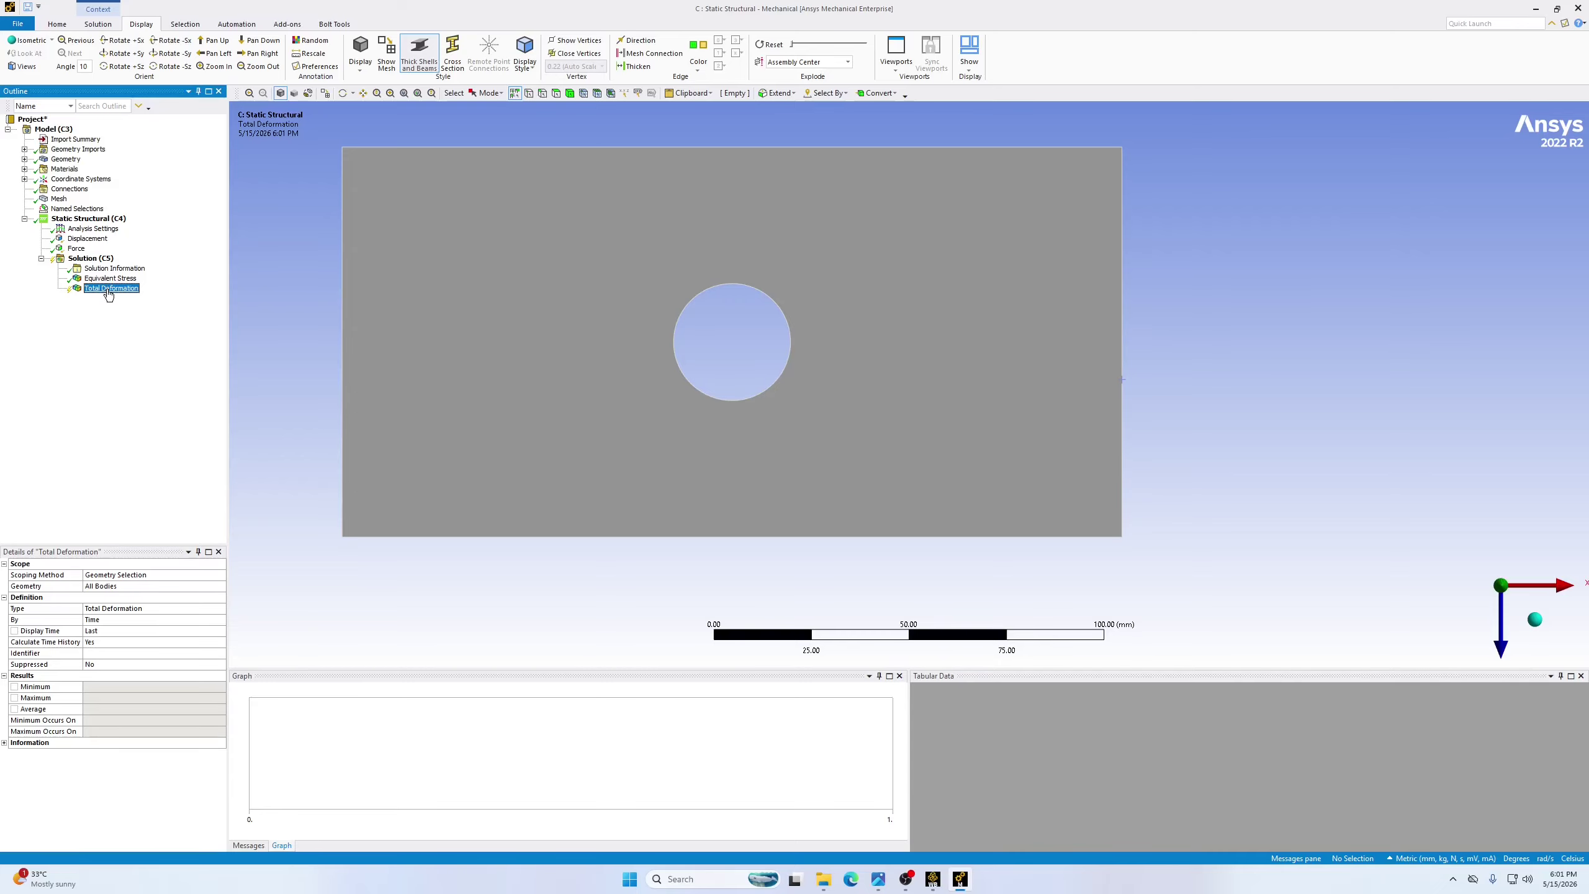
right_click(108, 294)
click(156, 323)
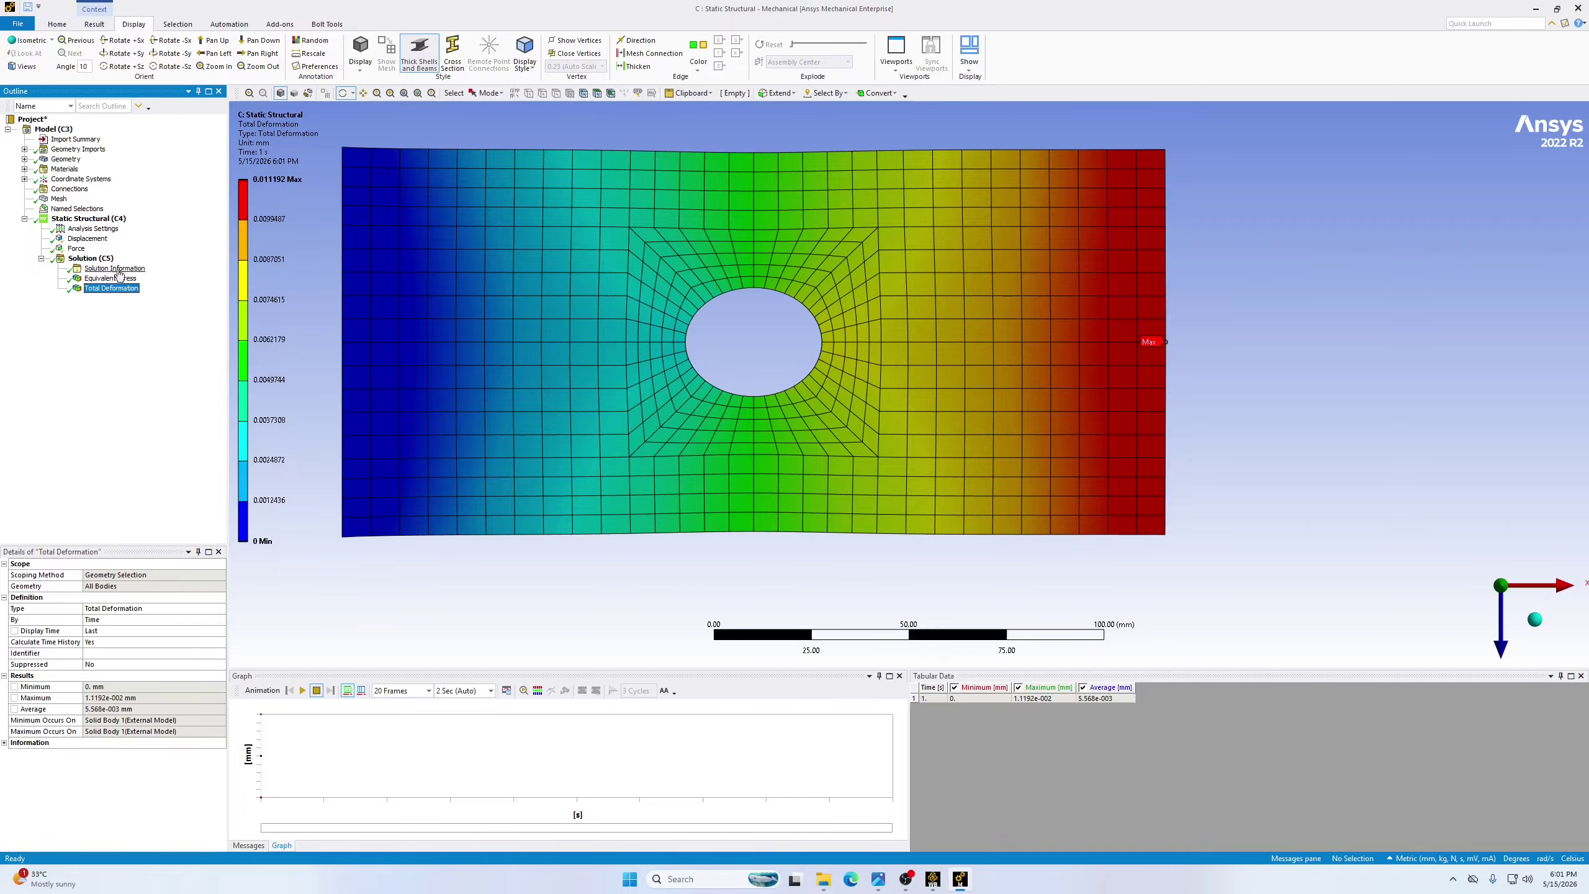
Add a Directional Deformation result along the X axis to the solution and evaluate all results
right_click(81, 257)
mouse_move(156, 263)
mouse_move(263, 267)
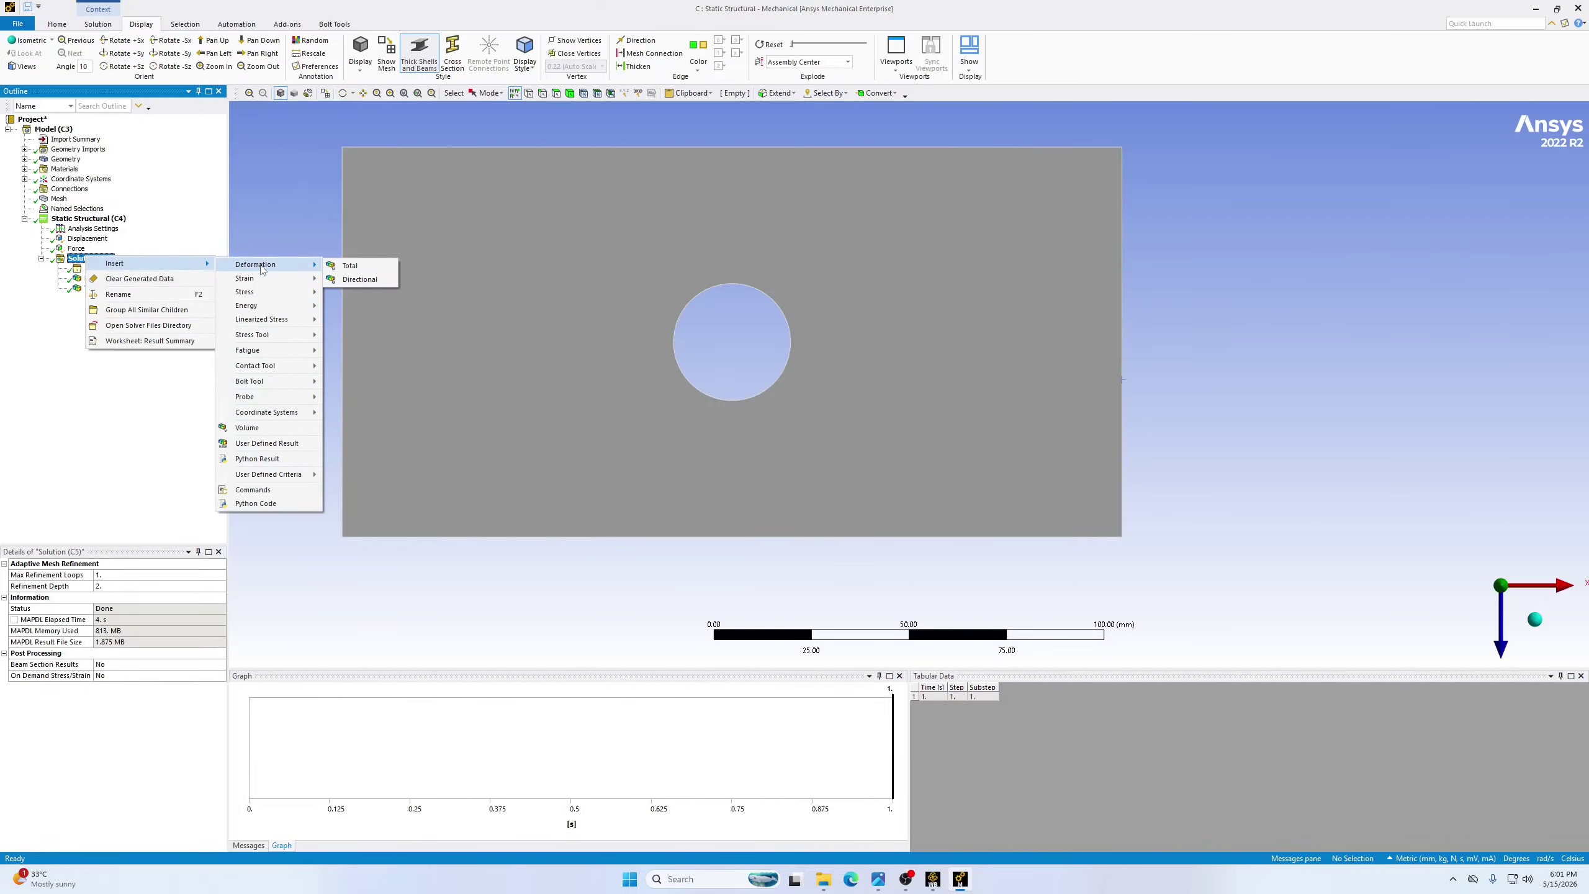
click(343, 279)
right_click(111, 299)
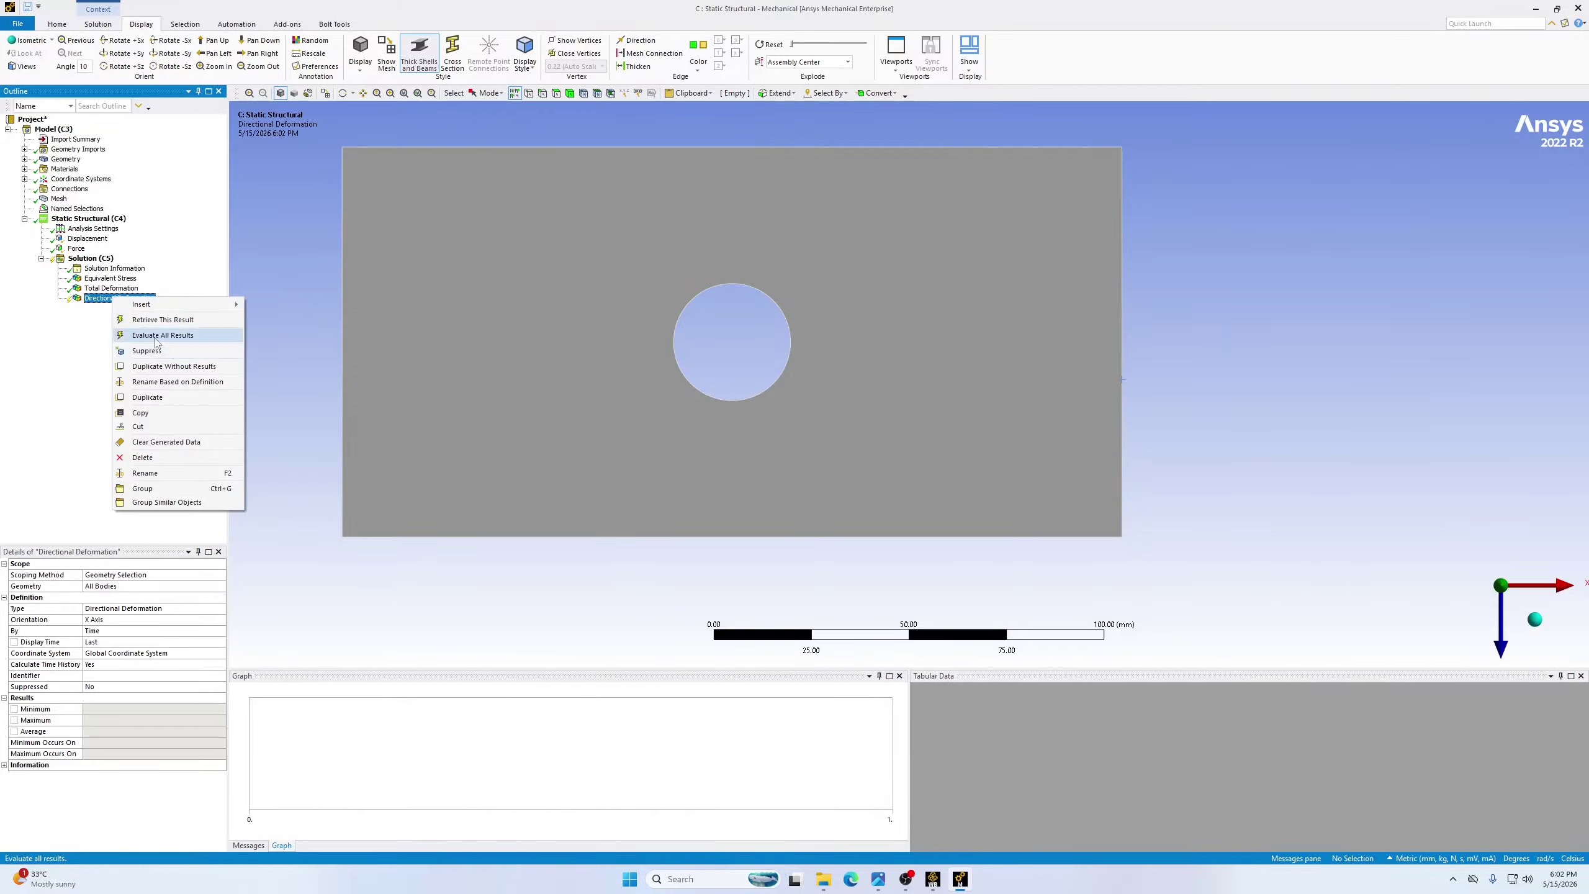
click(156, 337)
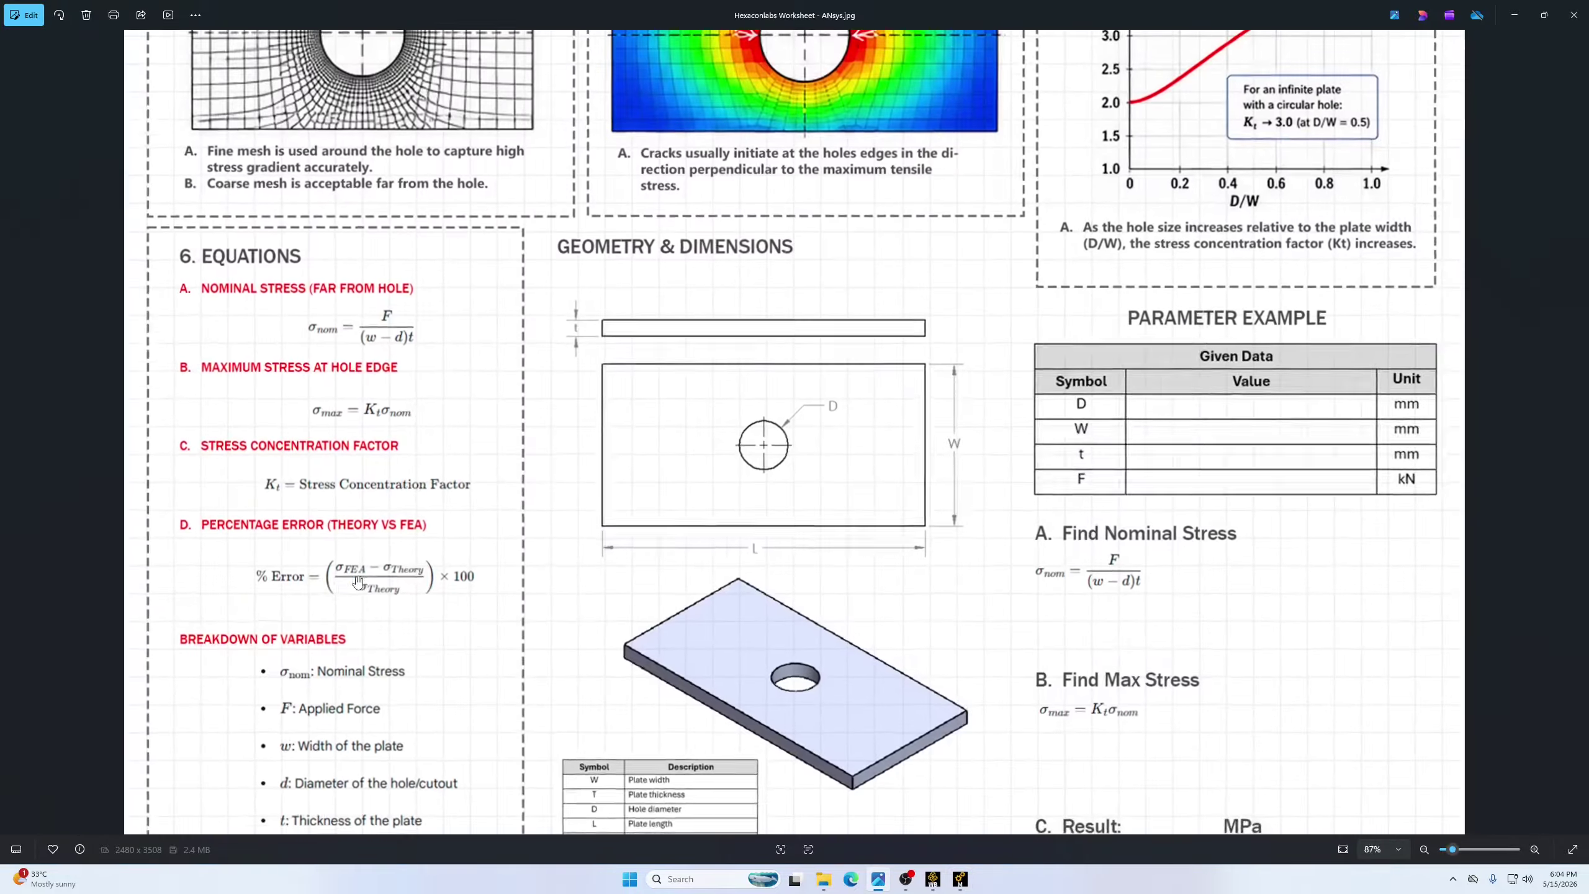
Switch to the Hexaconlabs Worksheet image in the photo viewer and review its percentage error equation and overall sheet
click(879, 880)
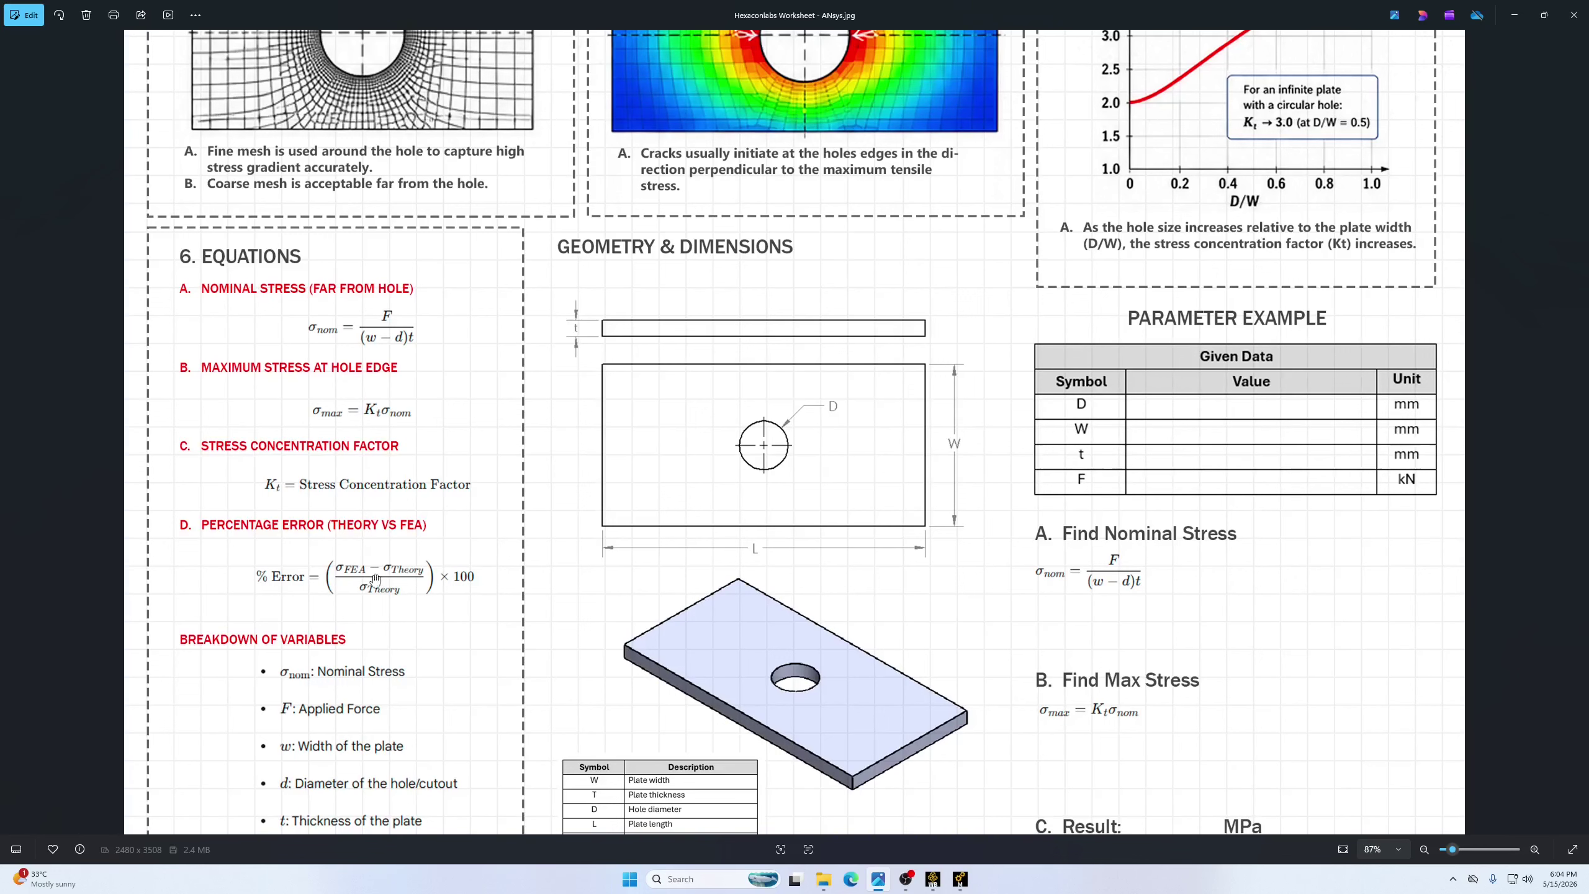
scroll(1168, 405, down, 5)
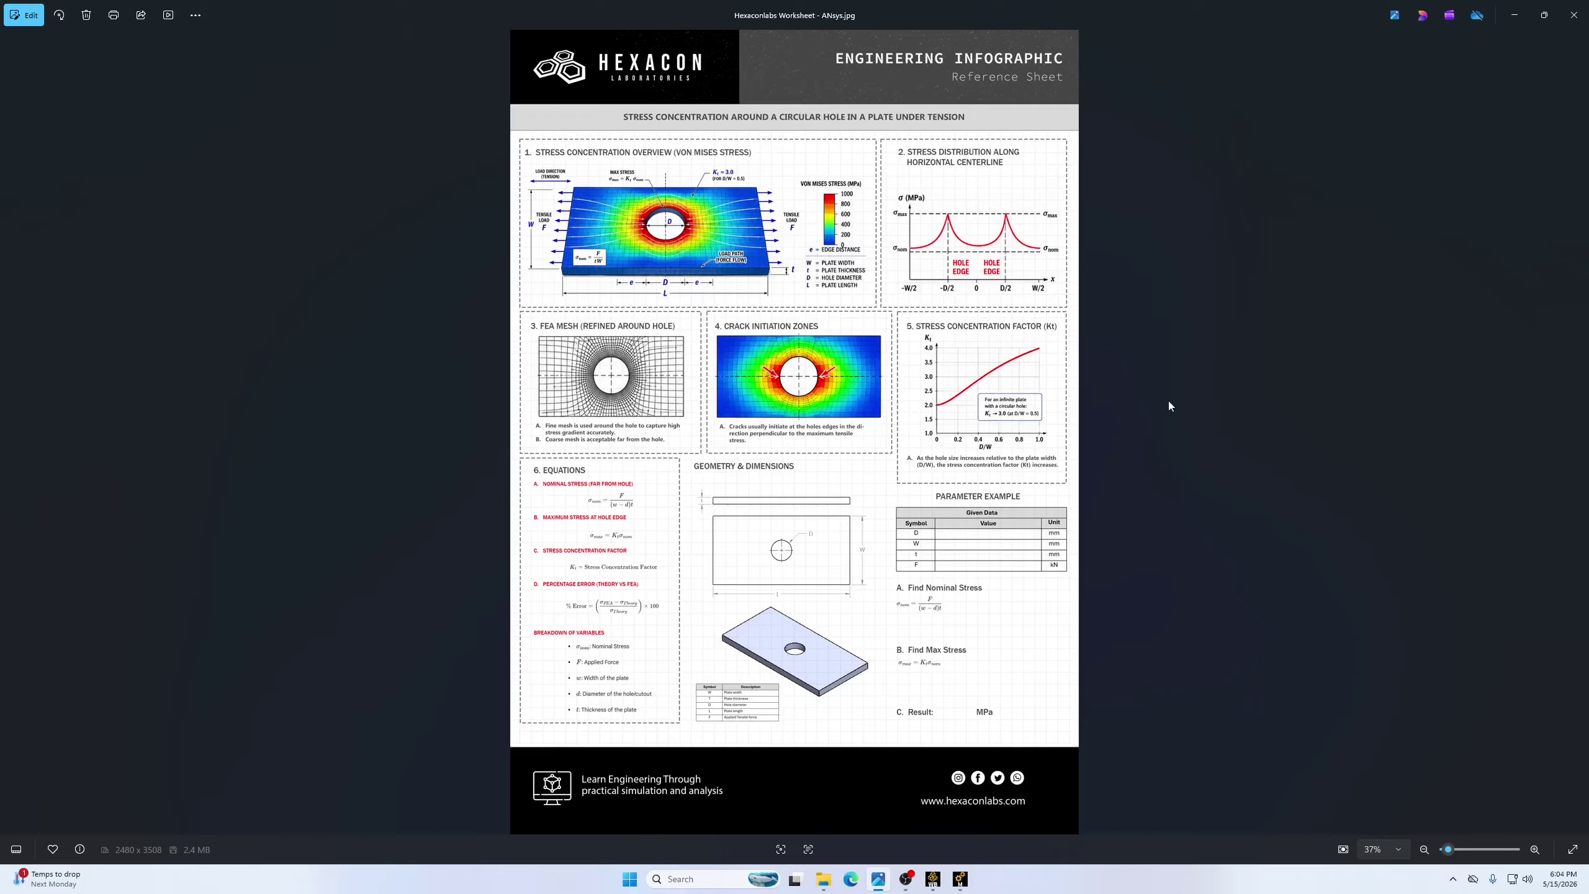